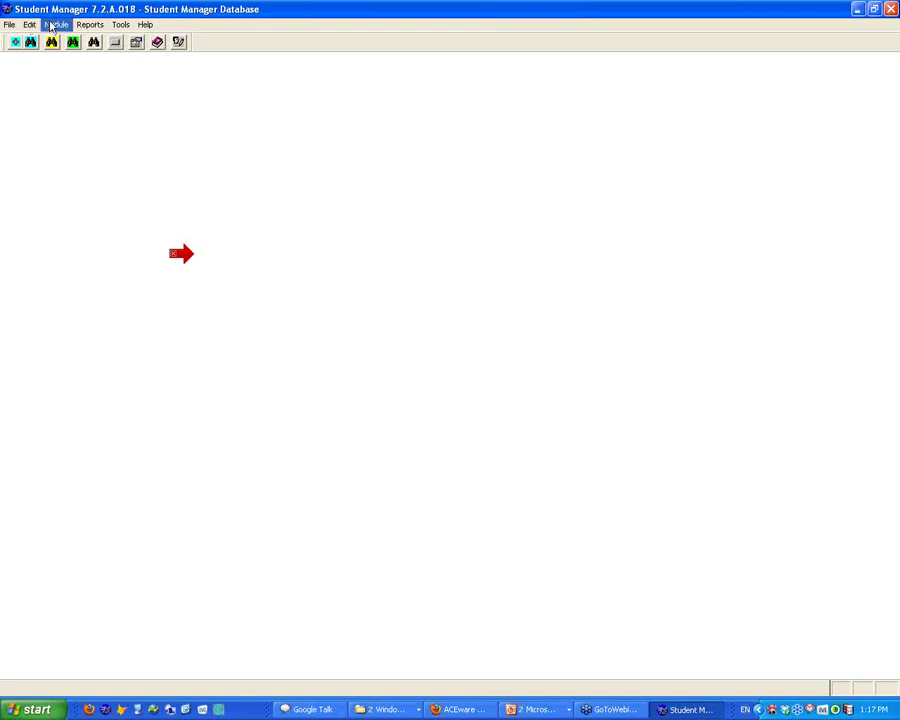
click(146, 25)
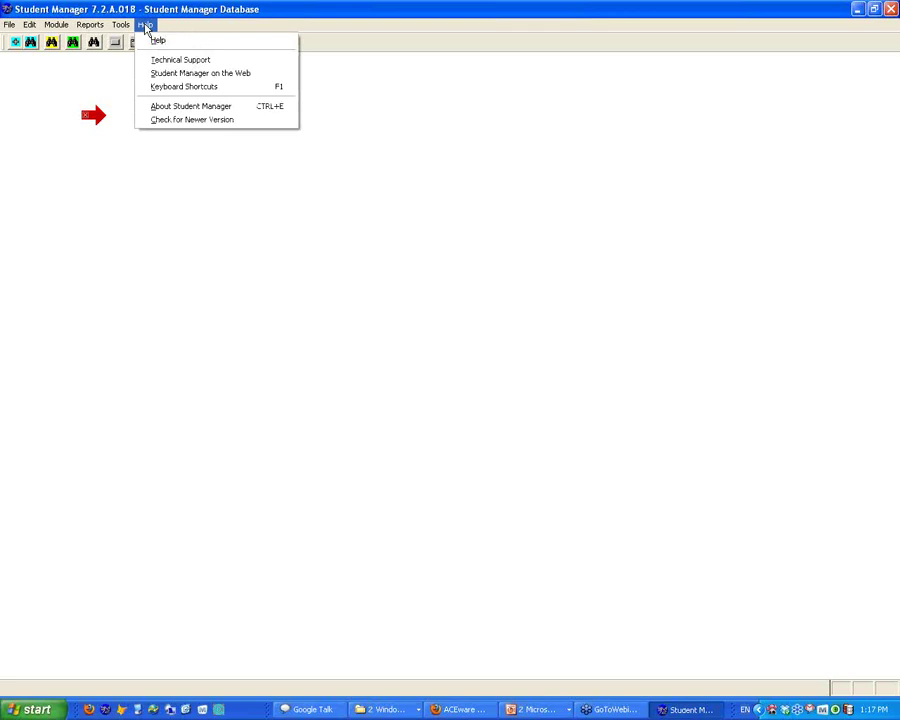
click(186, 109)
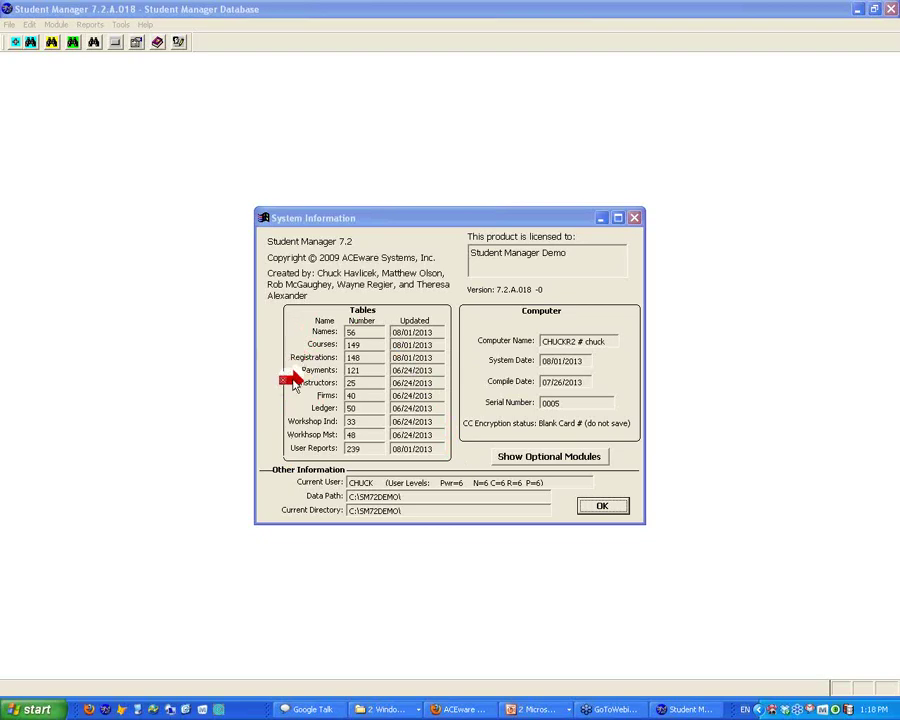
click(547, 462)
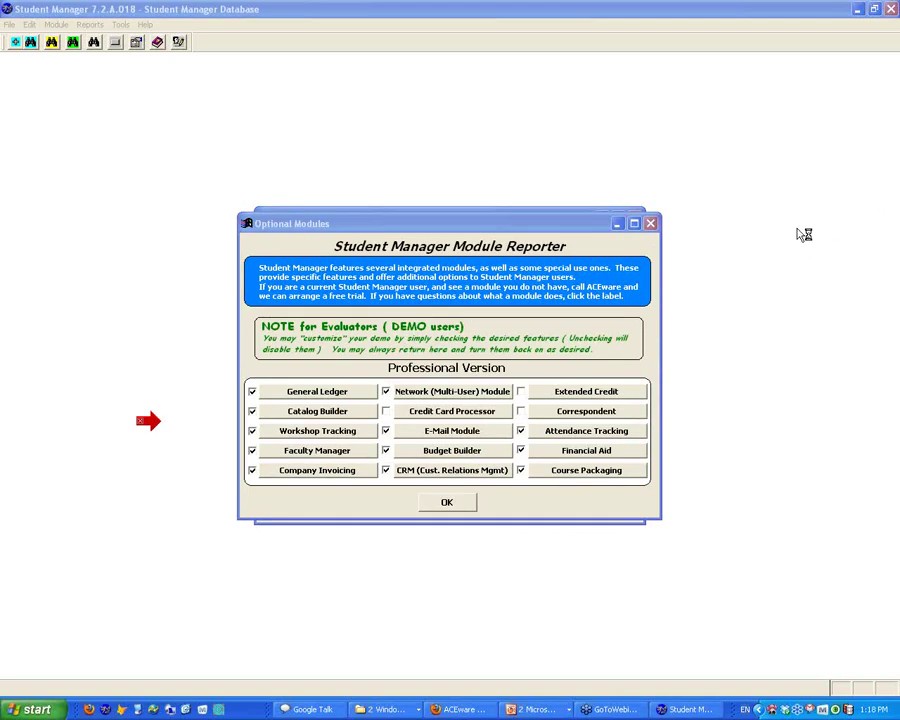
mouse_move(670, 418)
mouse_down()
mouse_move(603, 404)
mouse_move(527, 425)
mouse_move(588, 432)
mouse_move(647, 416)
mouse_up()
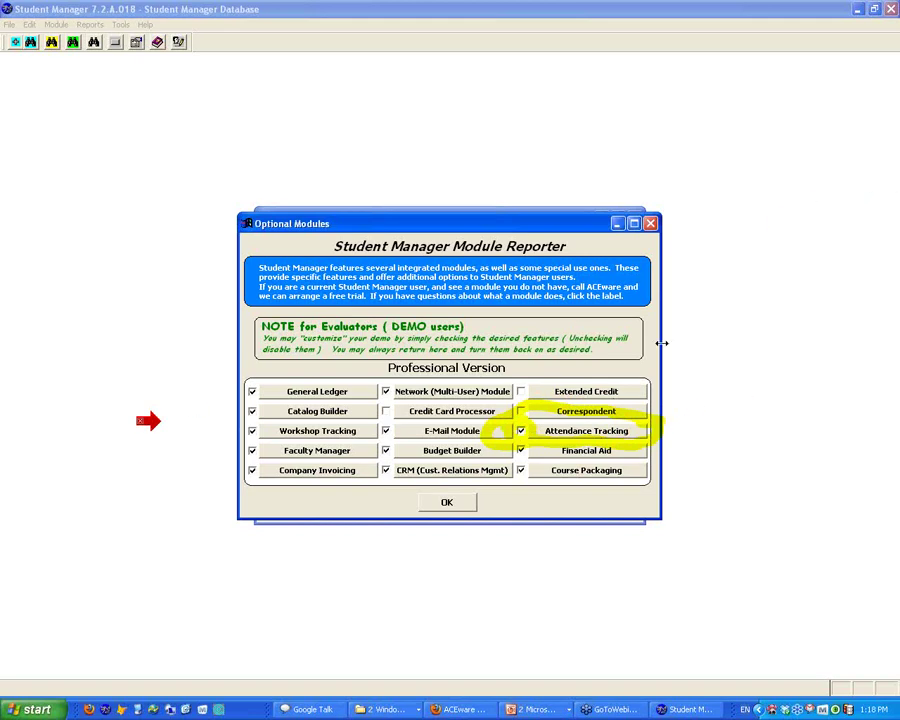
drag(155, 421, 510, 438)
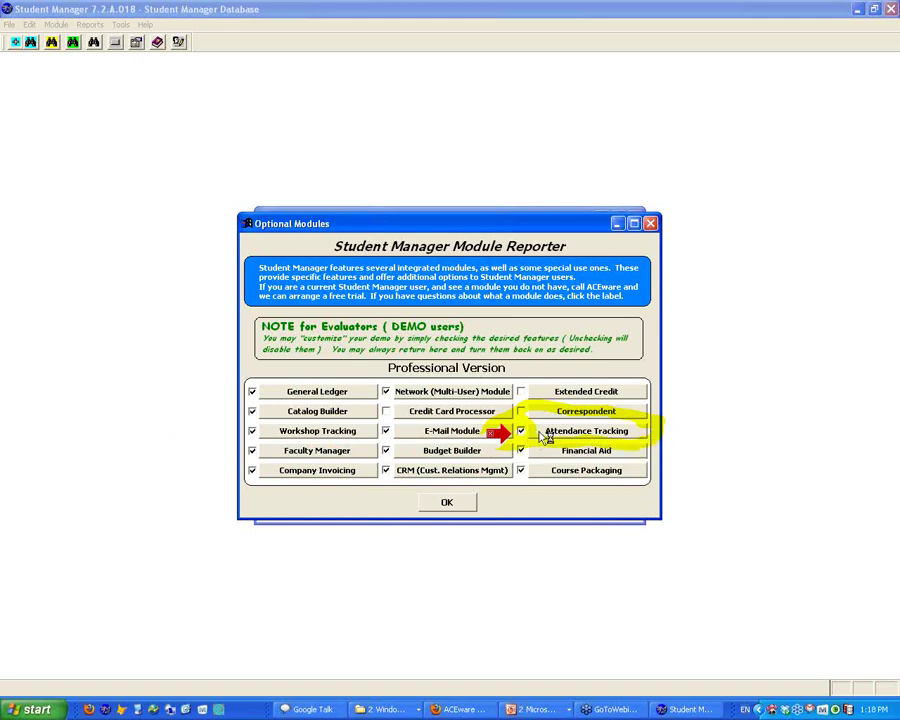
click(452, 503)
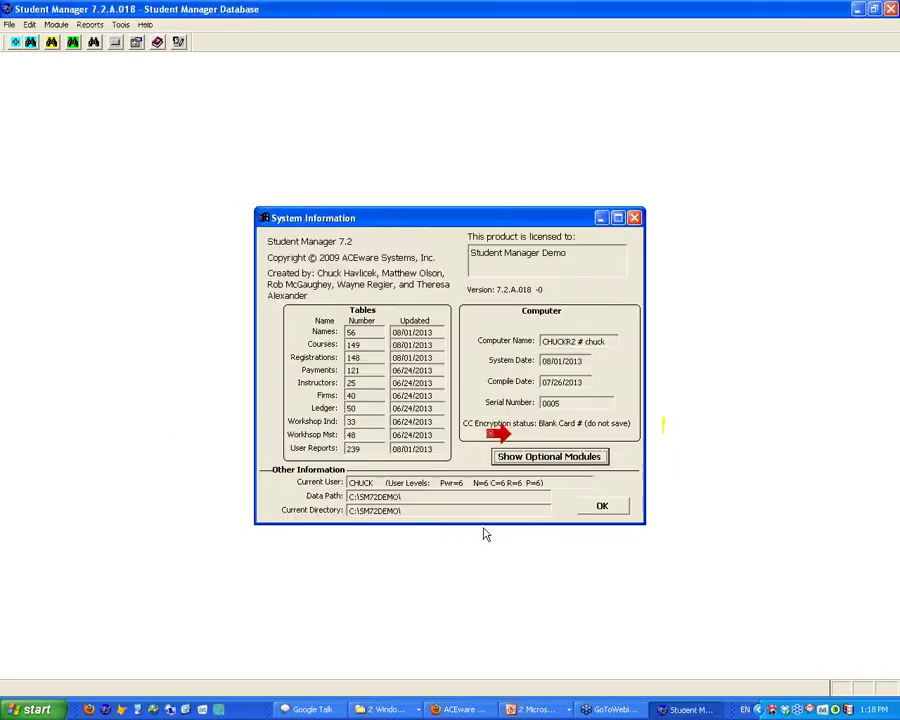
click(603, 507)
click(540, 709)
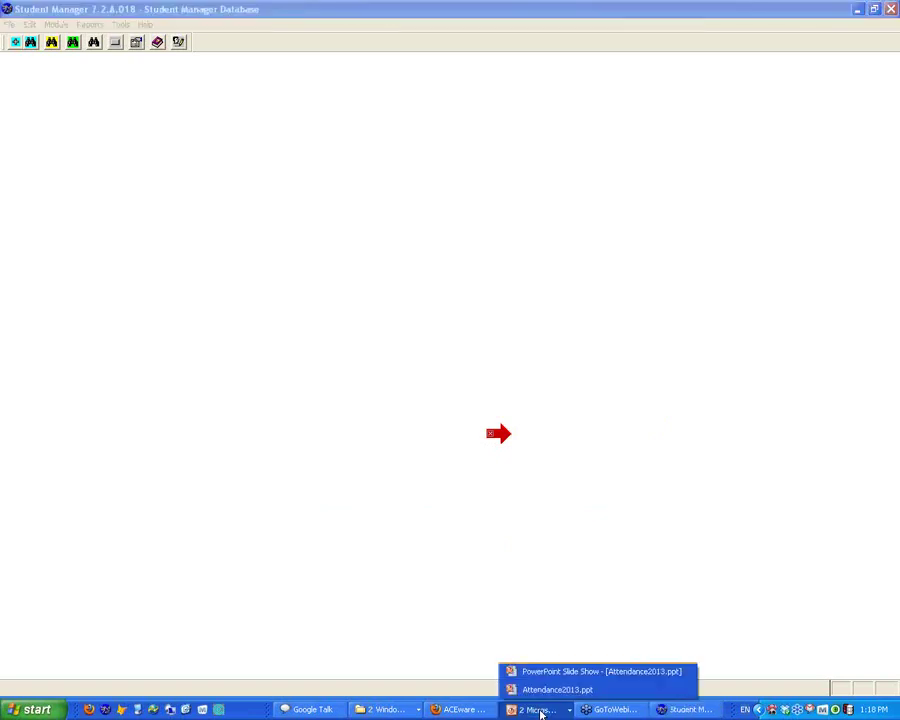
click(354, 496)
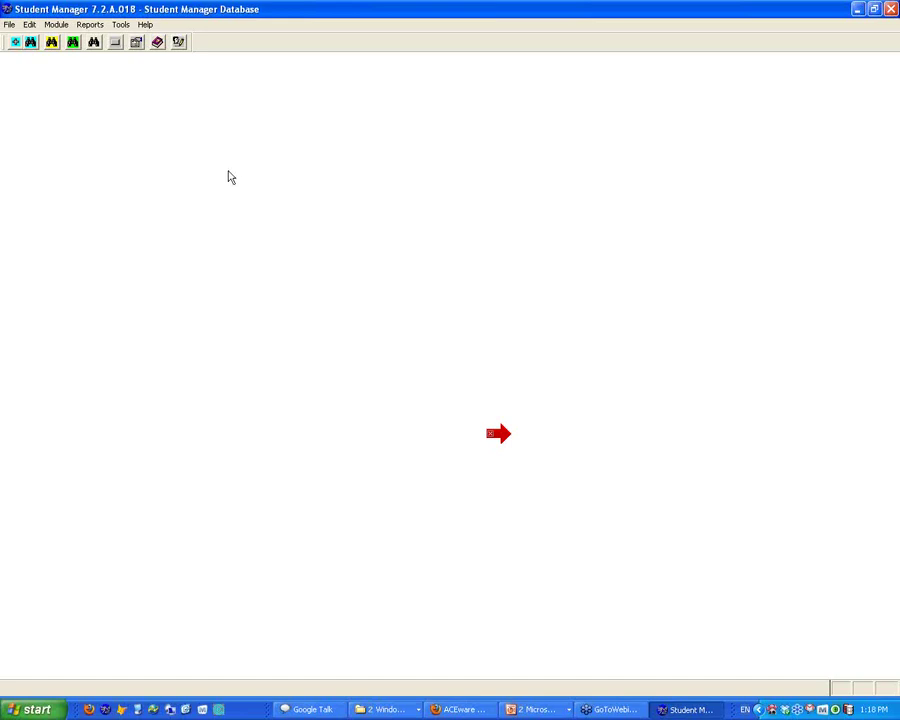
click(52, 42)
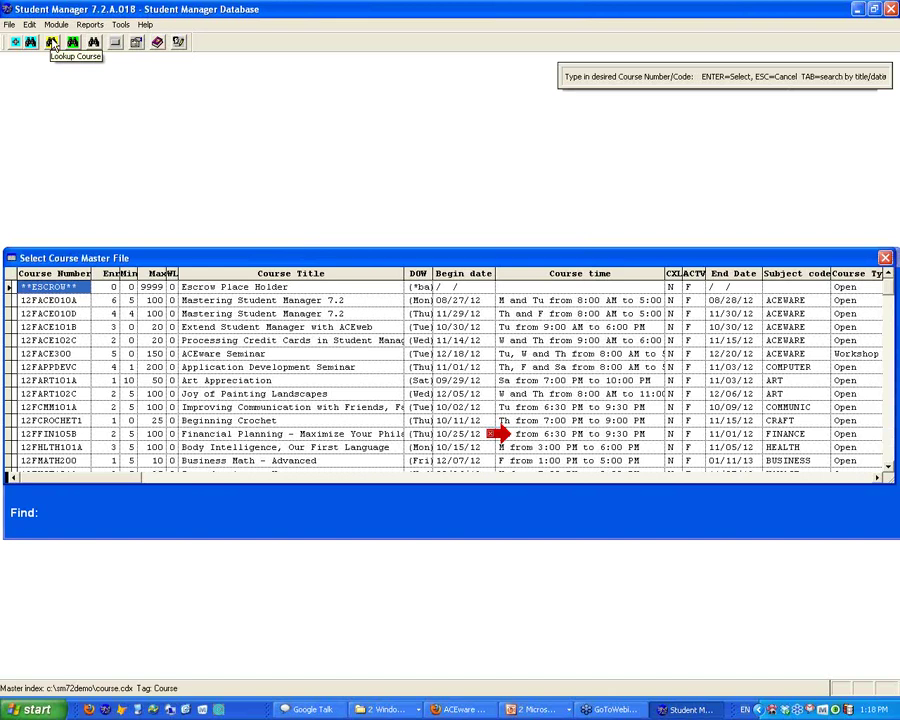
Find course 13UY and open Beginning Yoga (13UYOGA1A) for editing.
text(1)
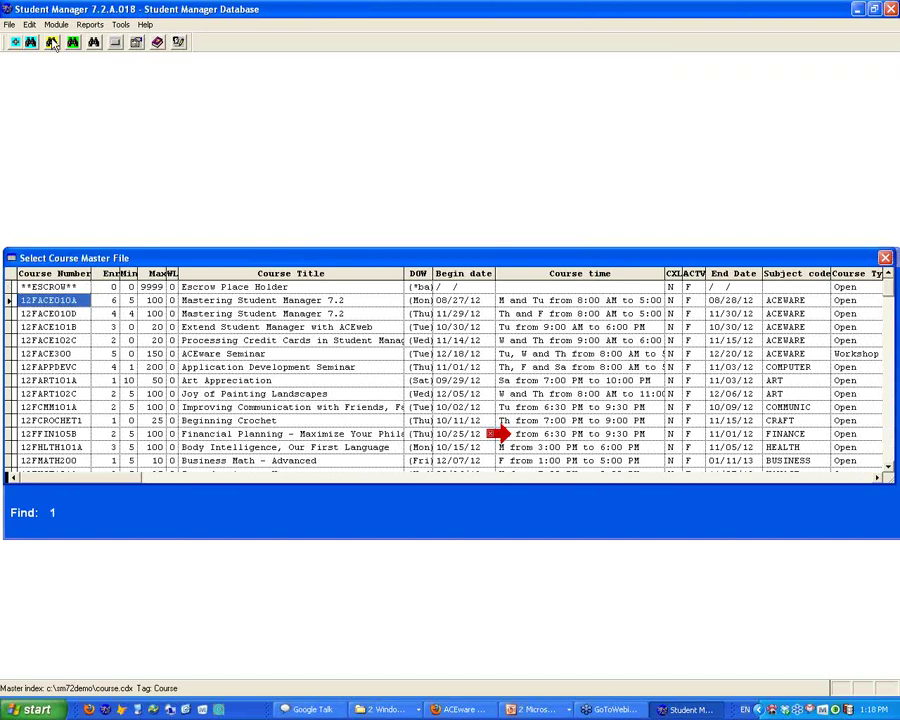
text(3UY)
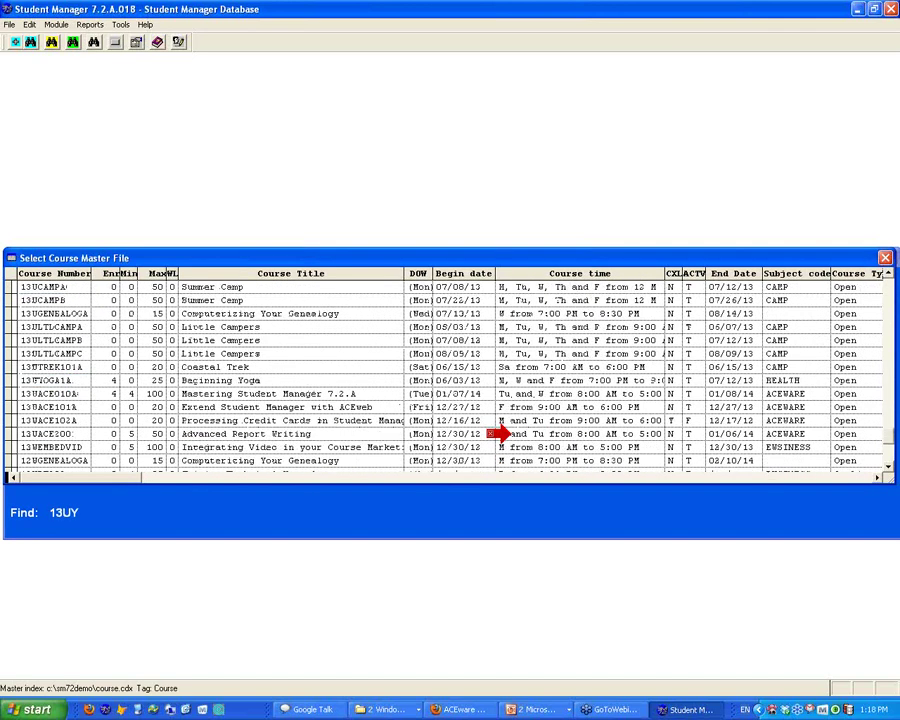
key(Return)
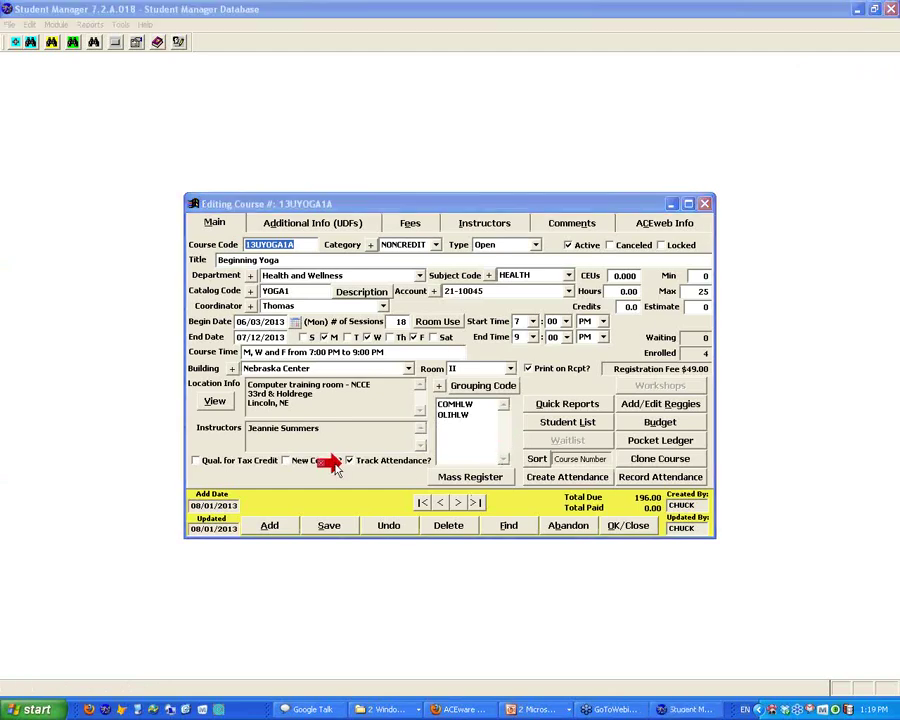
Review the Room Use session dates, then generate all 72 attendance records for the course.
click(437, 323)
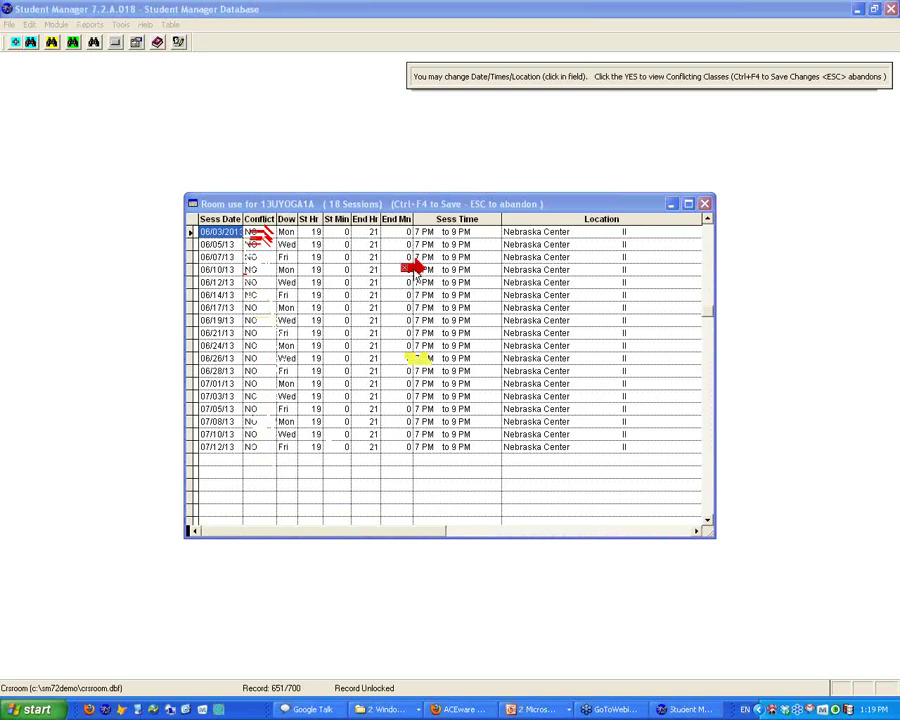
key(Escape)
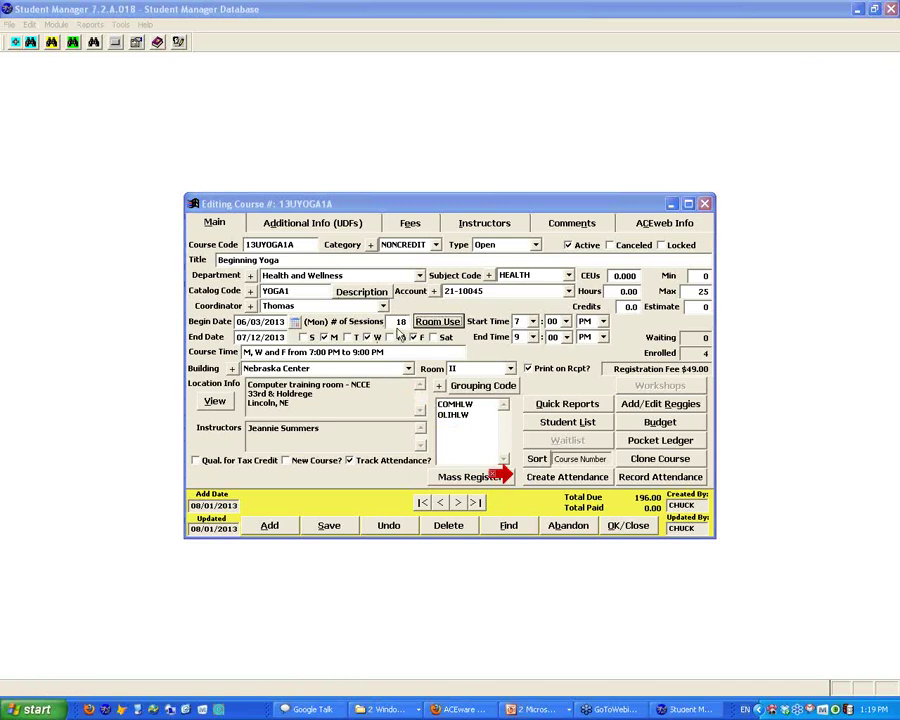
click(567, 478)
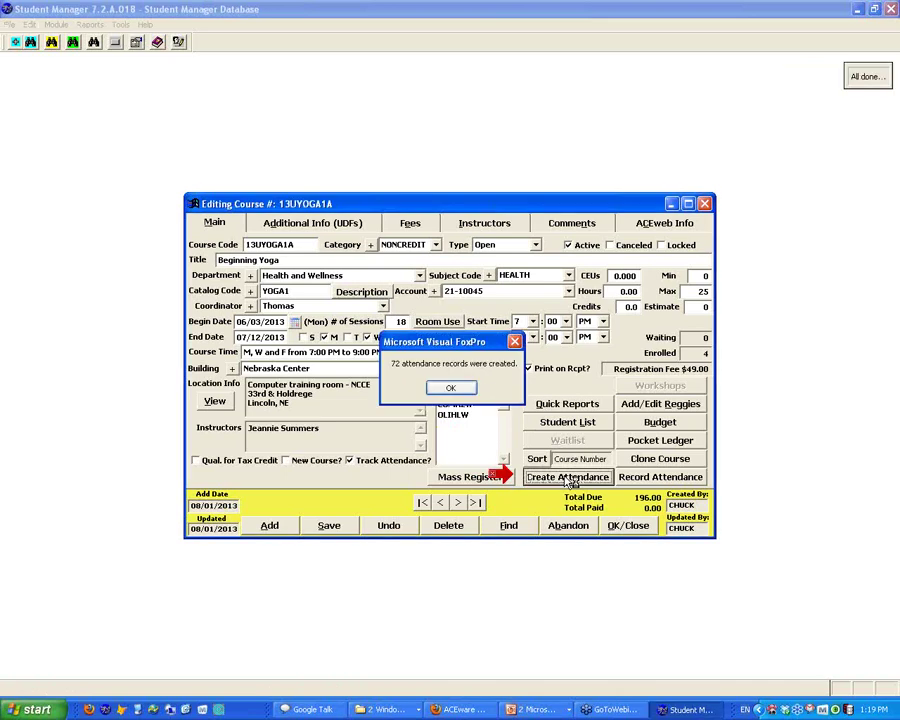
click(453, 388)
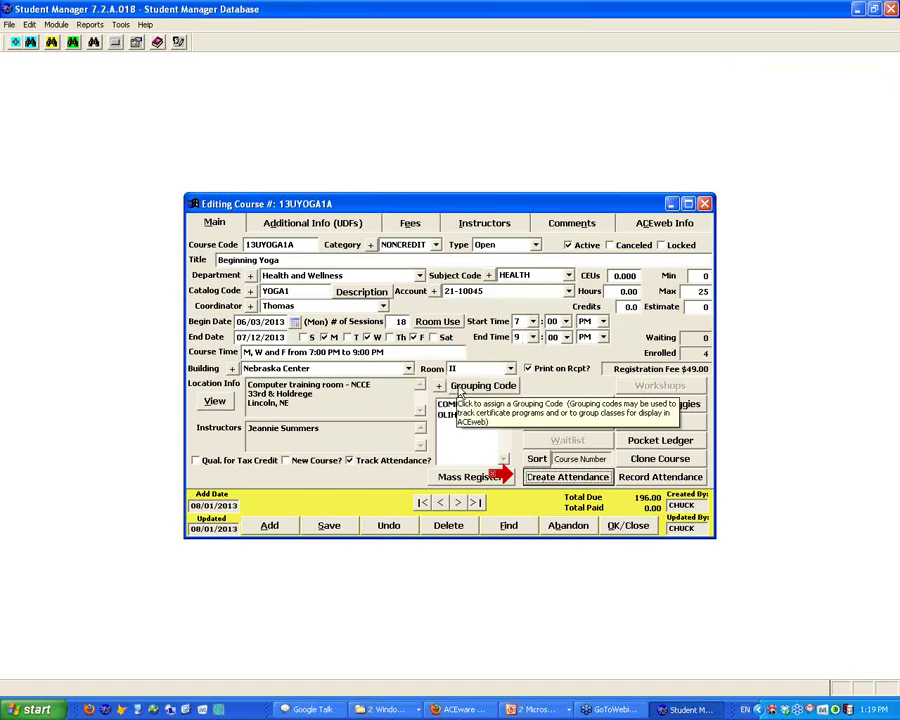
click(655, 478)
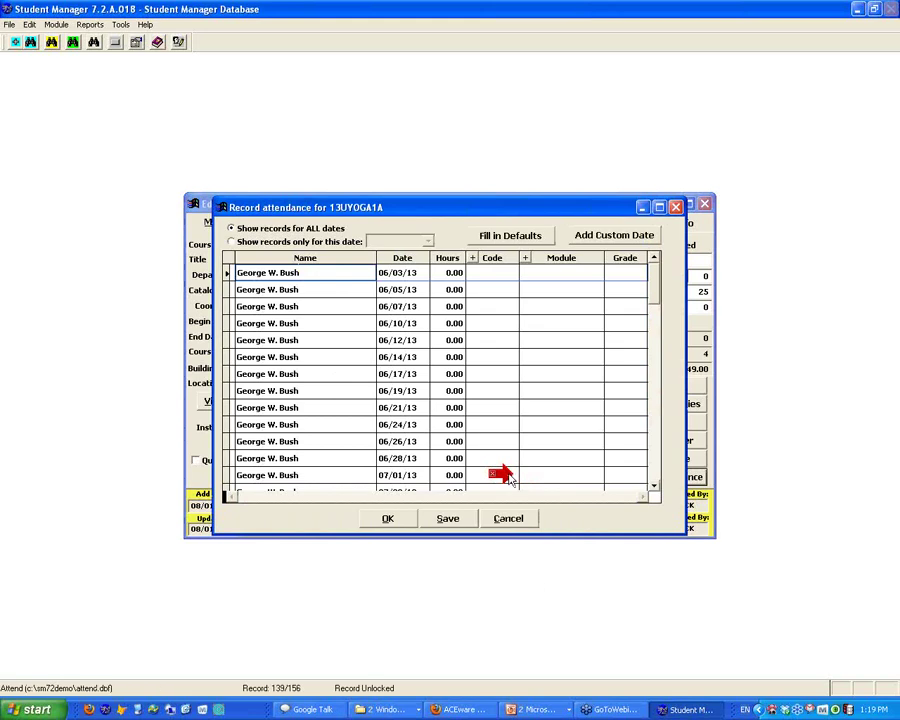
Show attendance records only for the 06/03/13 session.
click(654, 486)
click(654, 487)
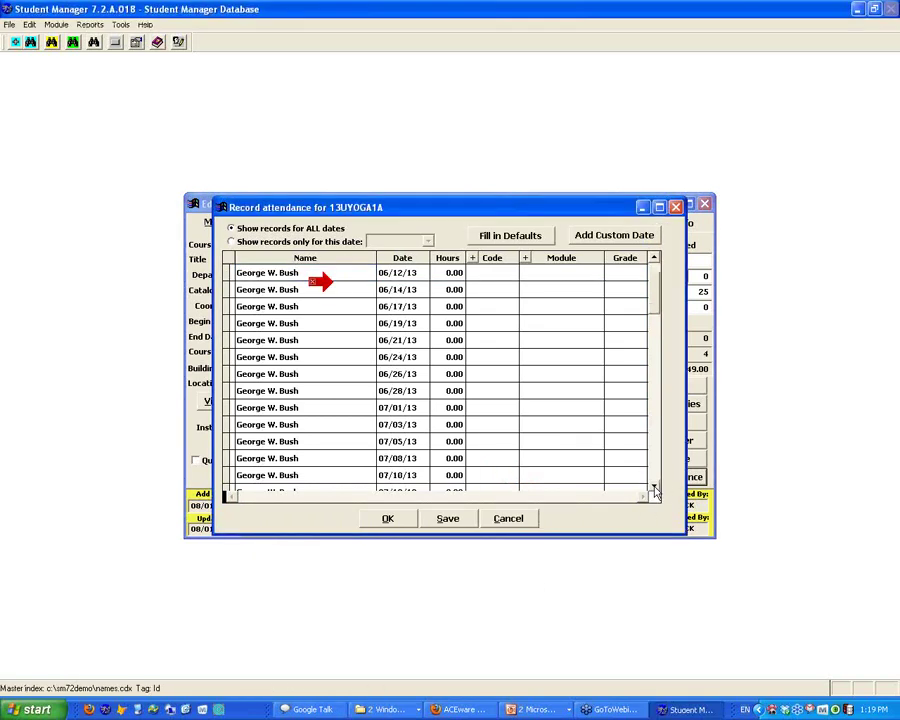
click(654, 487)
click(654, 487)
click(654, 487)
click(654, 487)
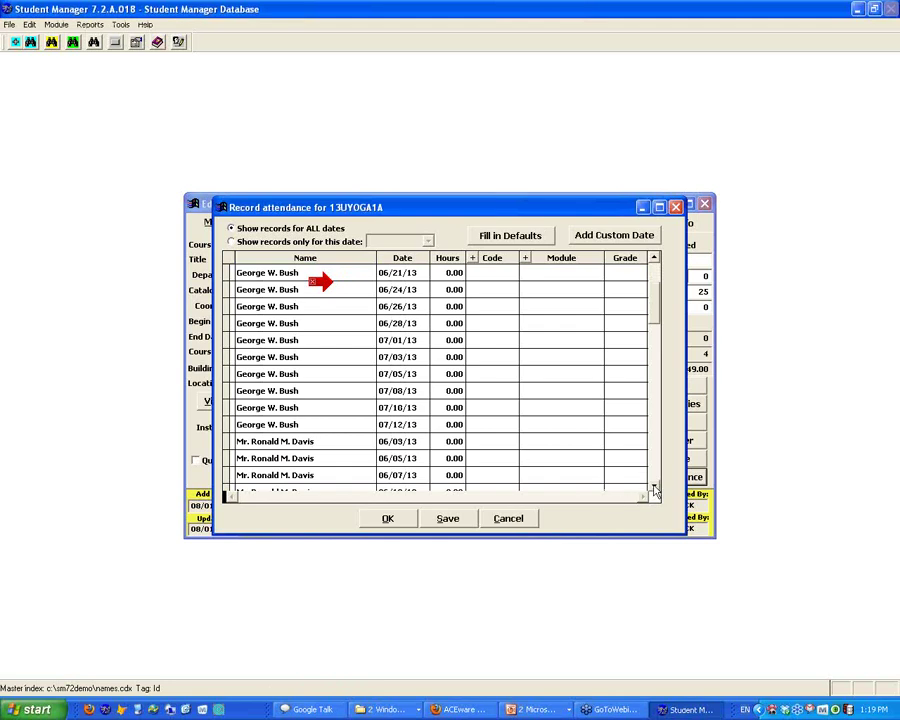
scroll(645, 333, down, 2)
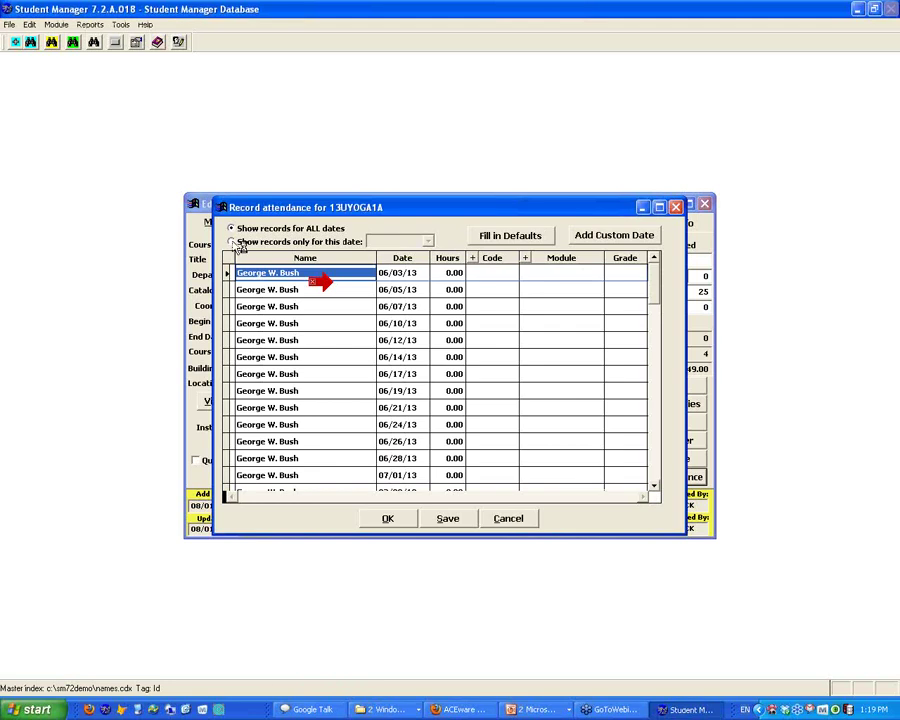
click(306, 243)
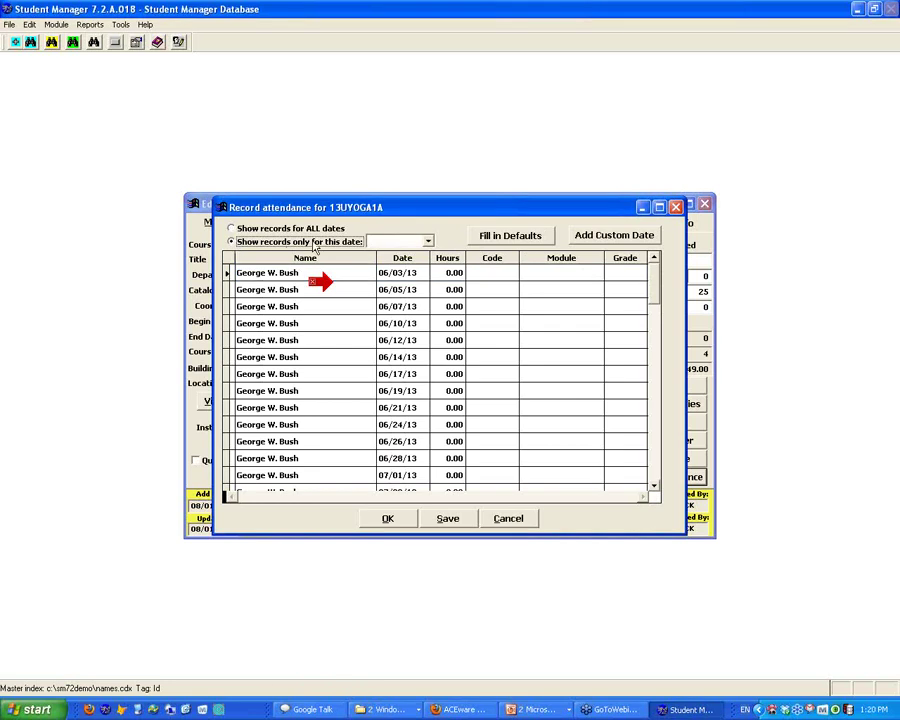
click(428, 241)
click(400, 256)
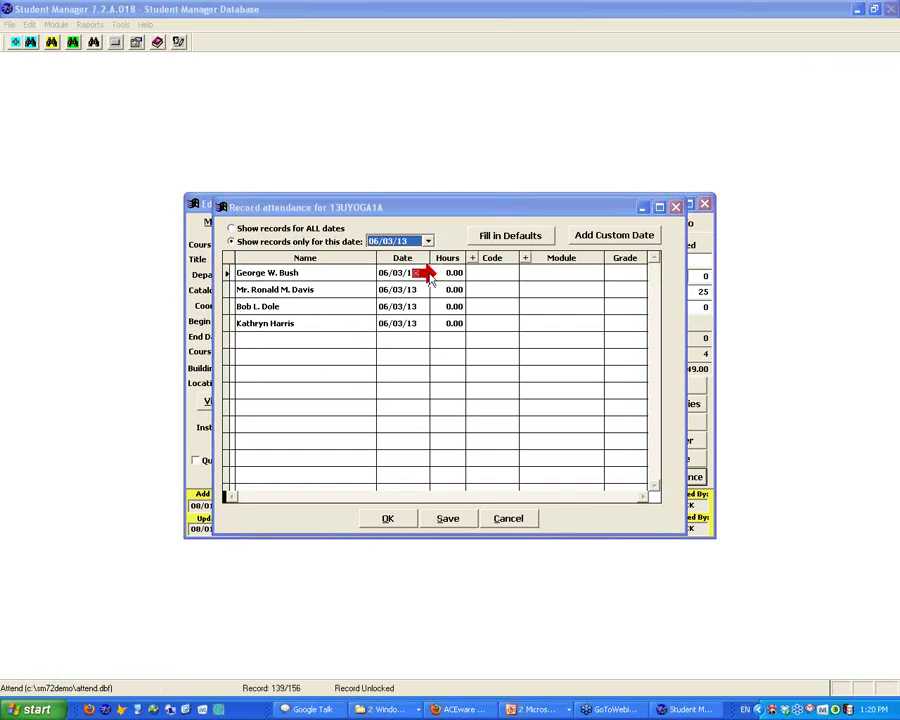
Fill in default hours of 2.00 per session for all four students.
click(512, 236)
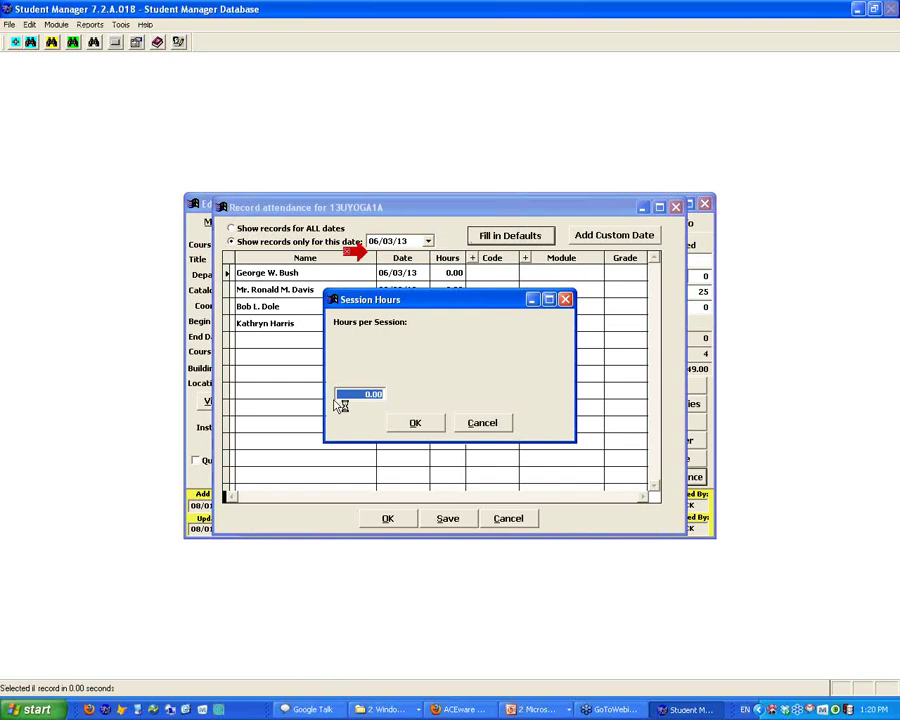
text(3)
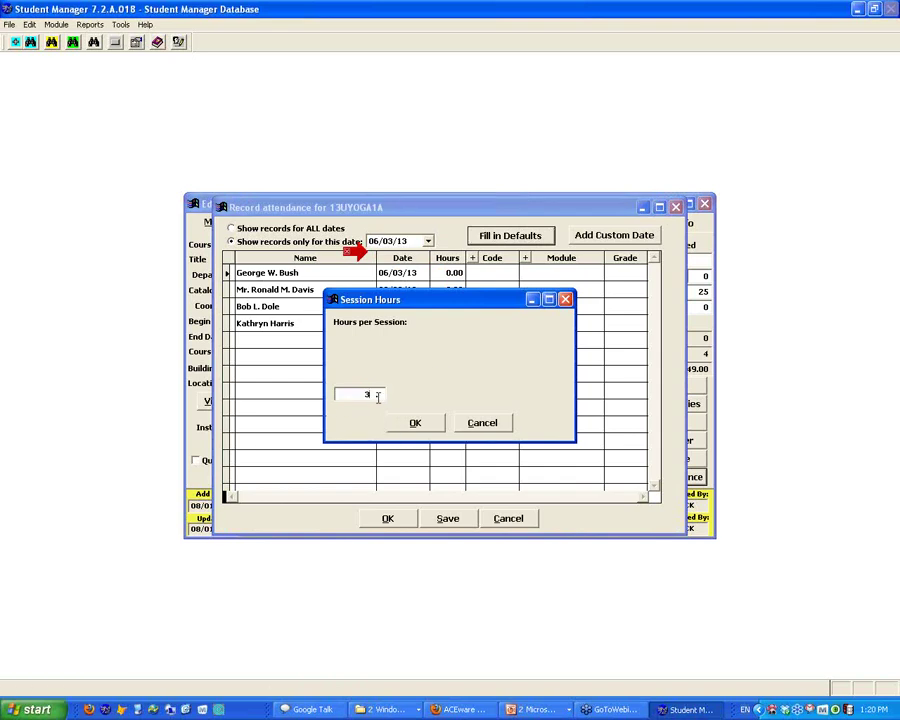
drag(354, 392, 388, 400)
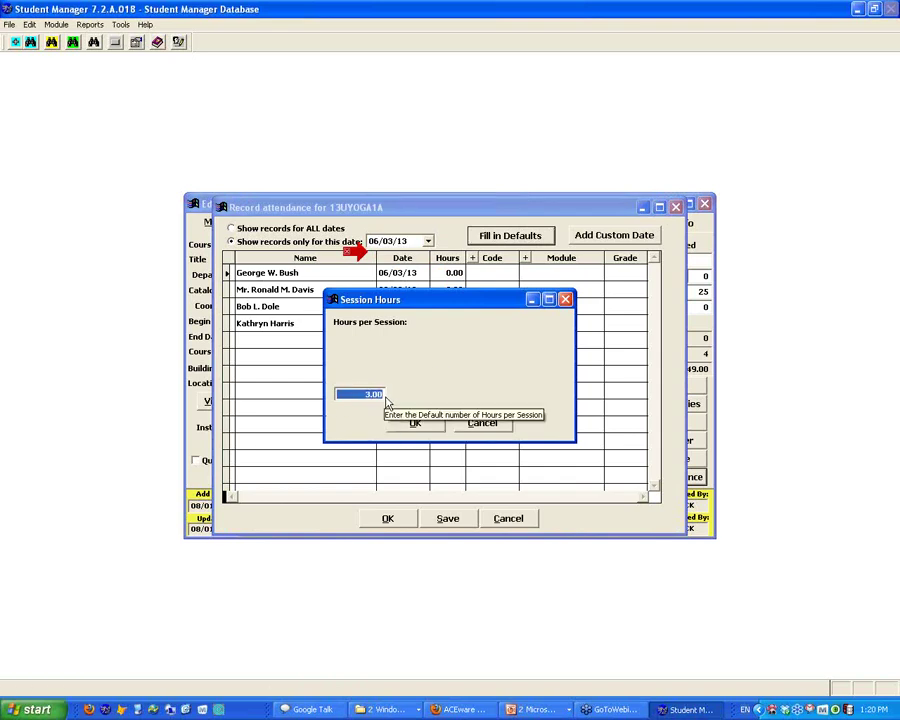
key(BackSpace)
text(2)
click(418, 424)
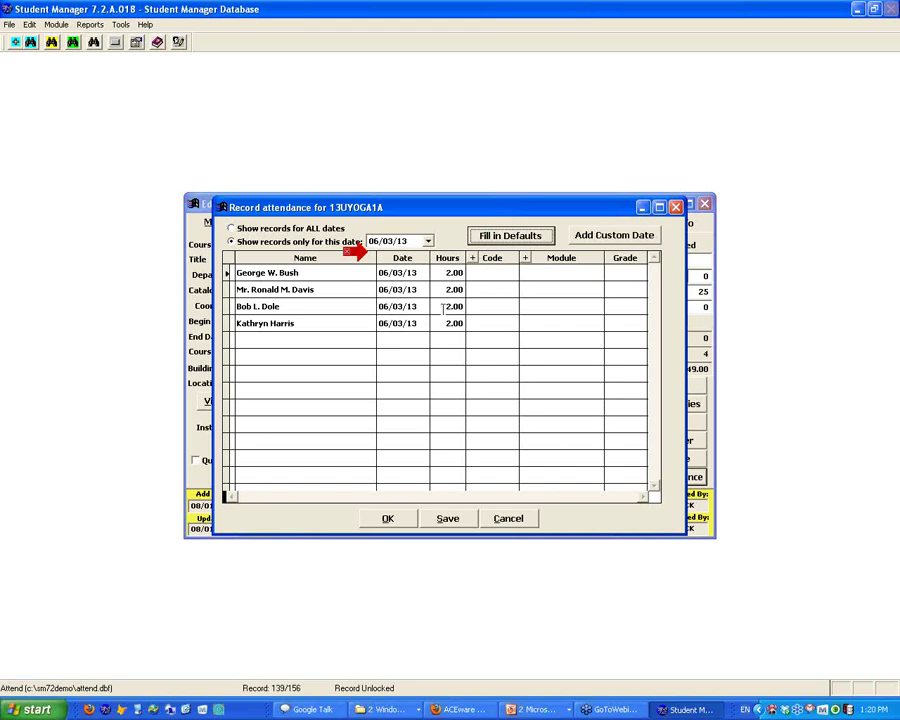
Set the third student's 06/03/13 hours to 0.00 with the NOSHOW code.
click(443, 307)
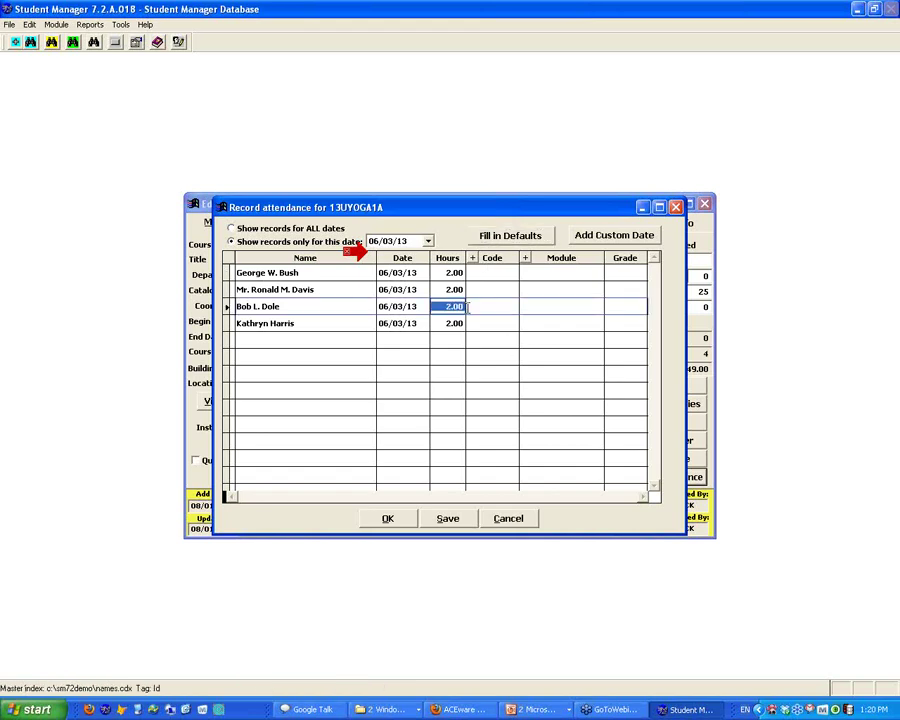
text(0.)
click(492, 307)
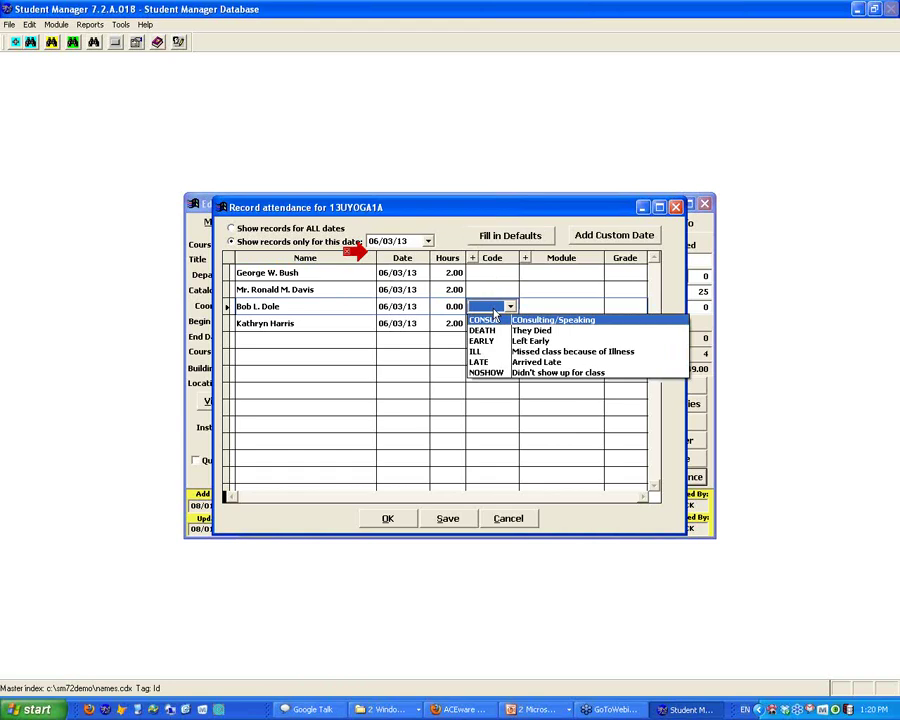
click(515, 373)
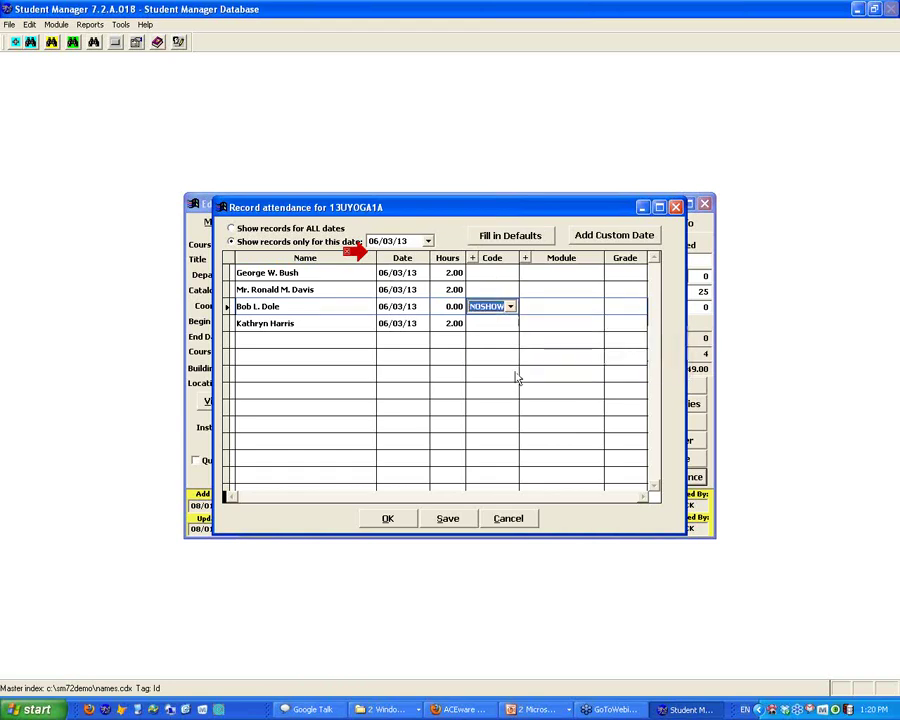
click(510, 306)
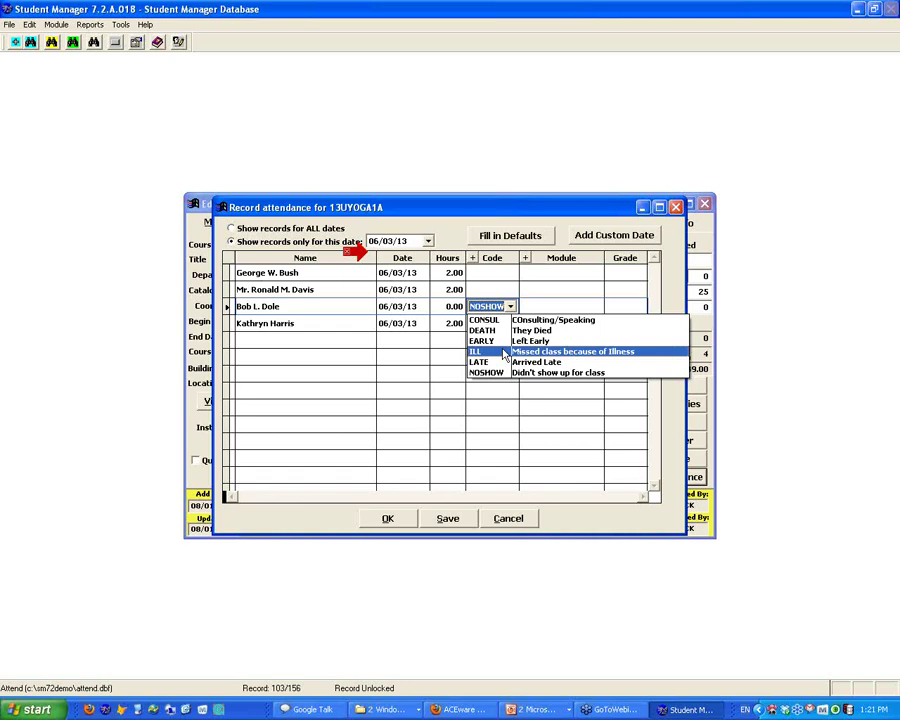
click(561, 301)
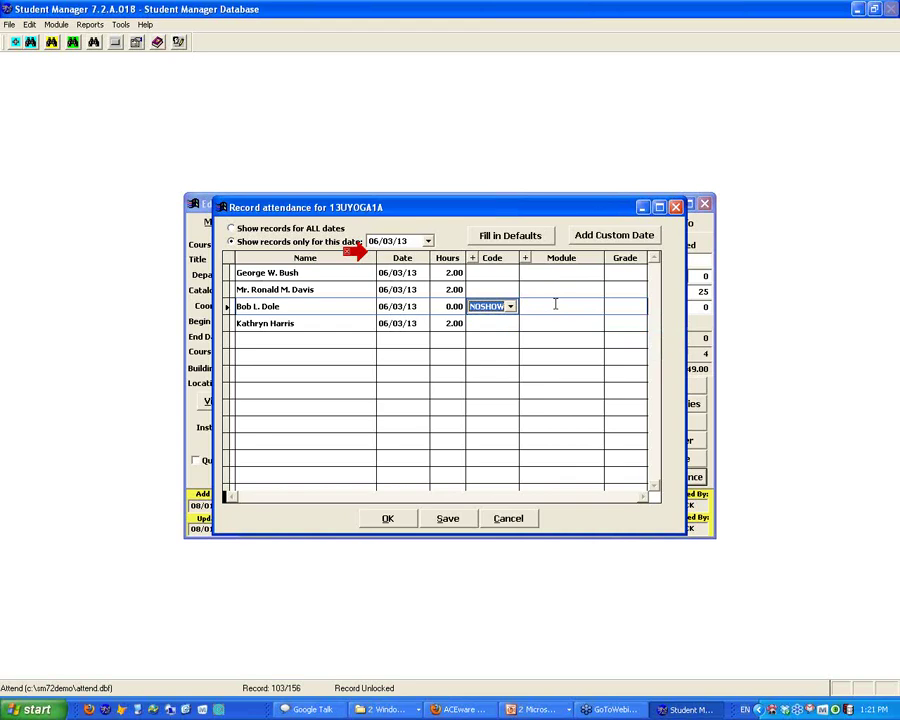
click(555, 305)
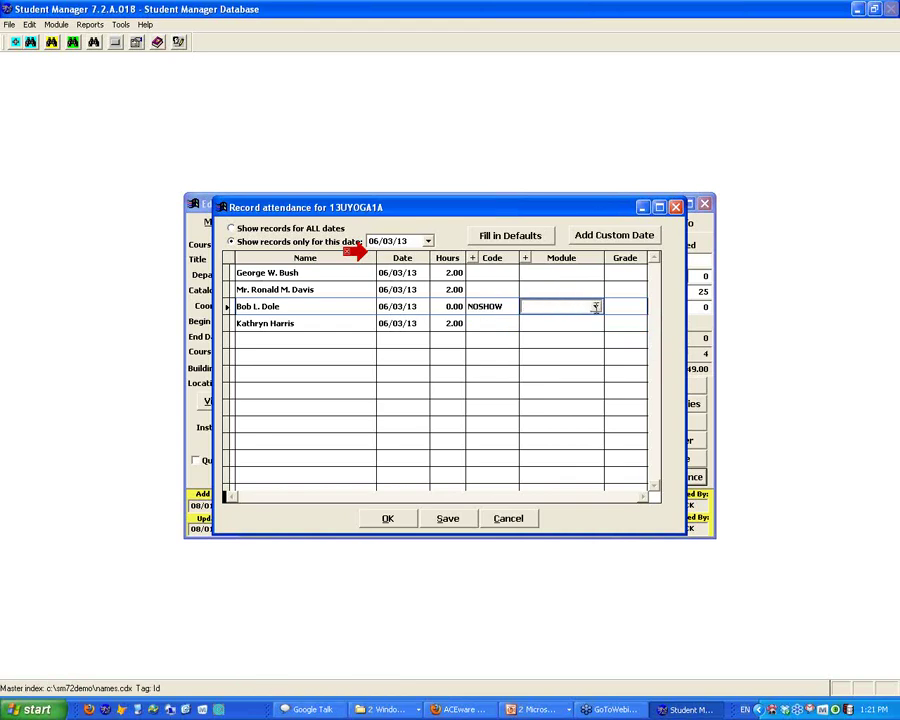
Leave that student's Module empty and move to his Grade cell.
click(595, 307)
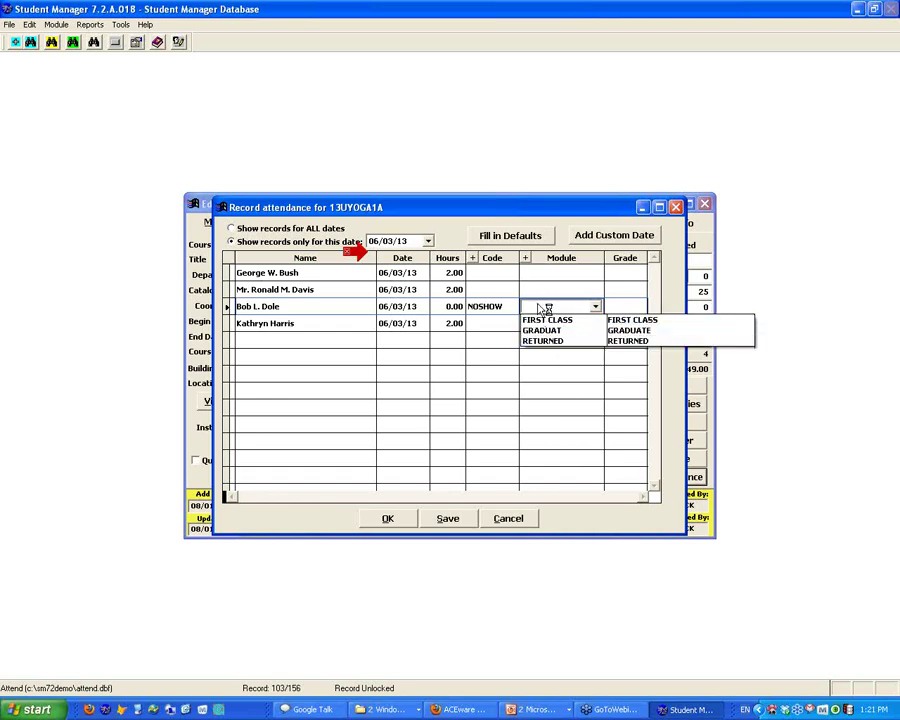
click(537, 305)
click(546, 310)
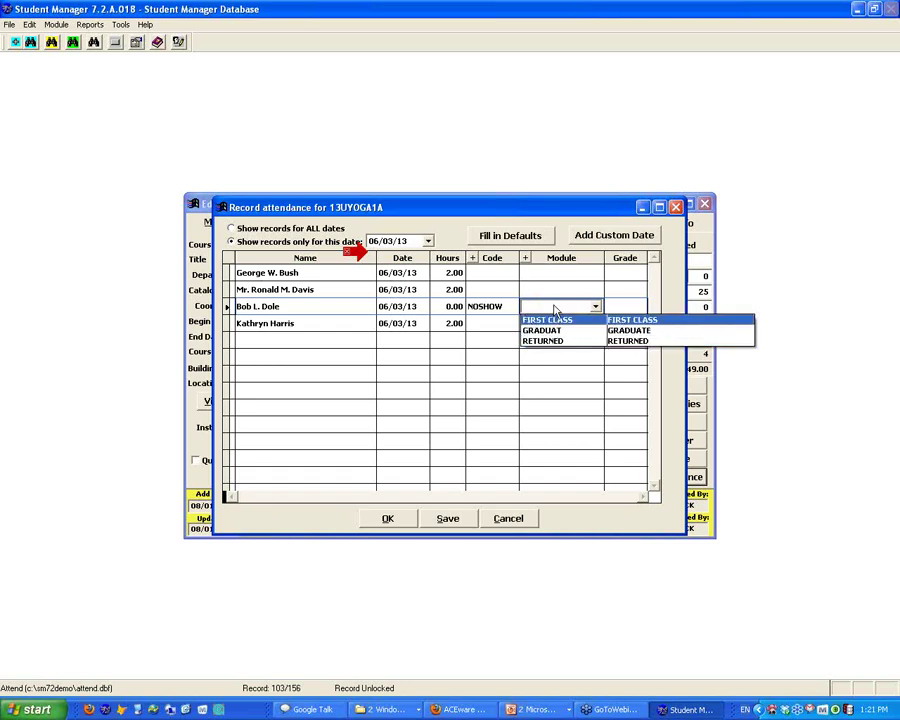
click(555, 308)
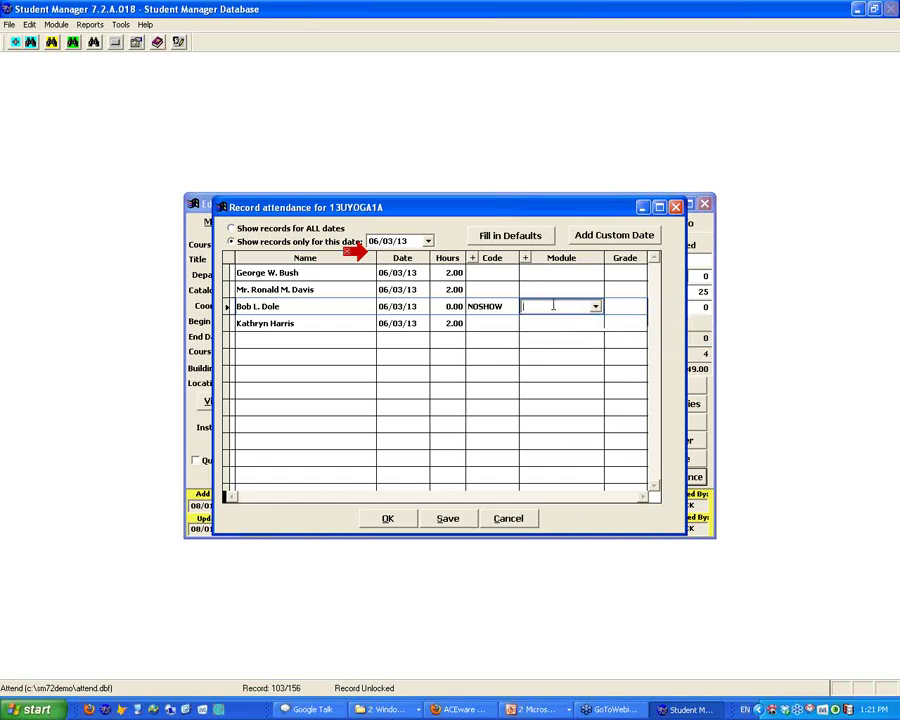
click(620, 305)
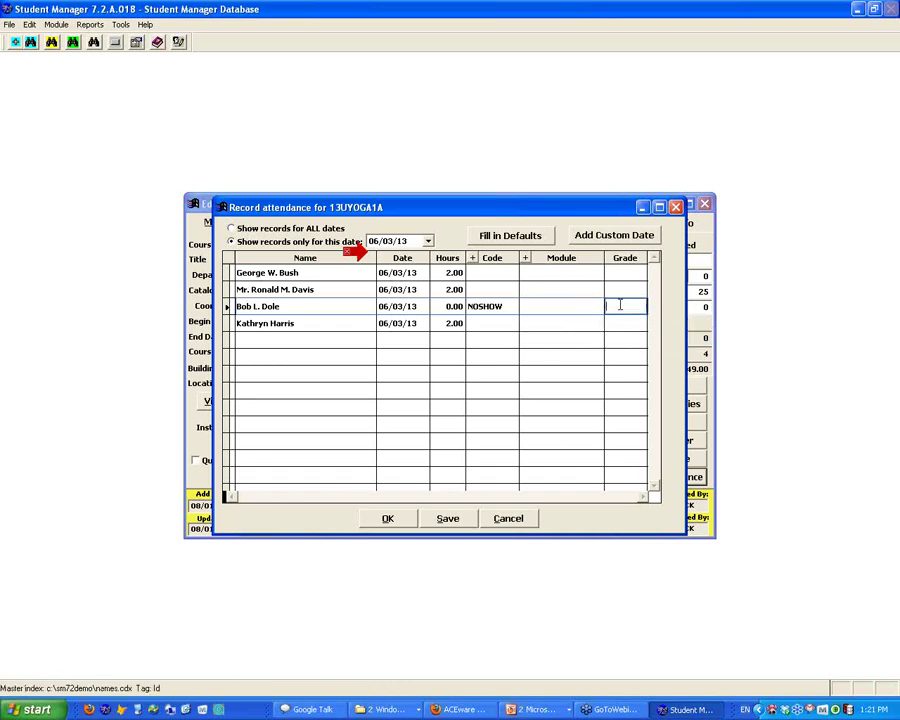
Enter grades F, A and 75 in the Grade column.
text(F)
key(Up)
key(Up)
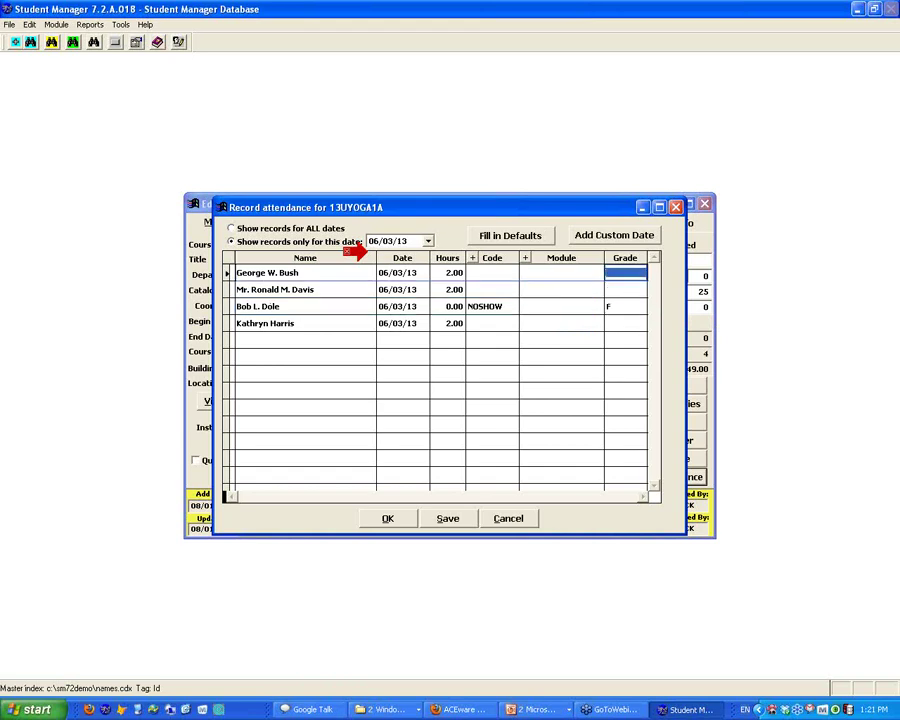
text(A)
key(Down)
text(F)
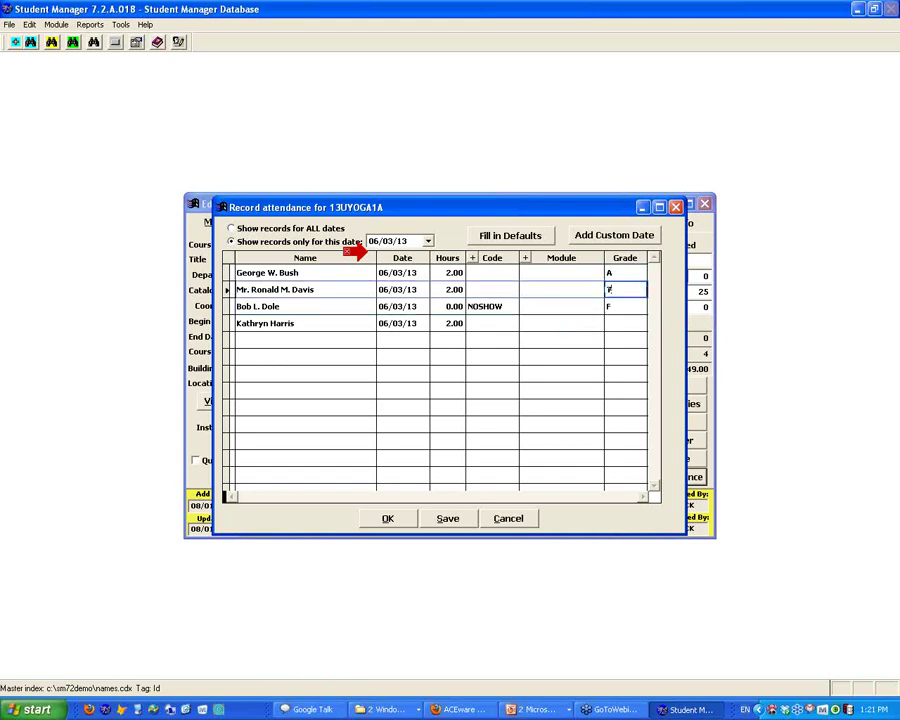
text(5)
click(625, 323)
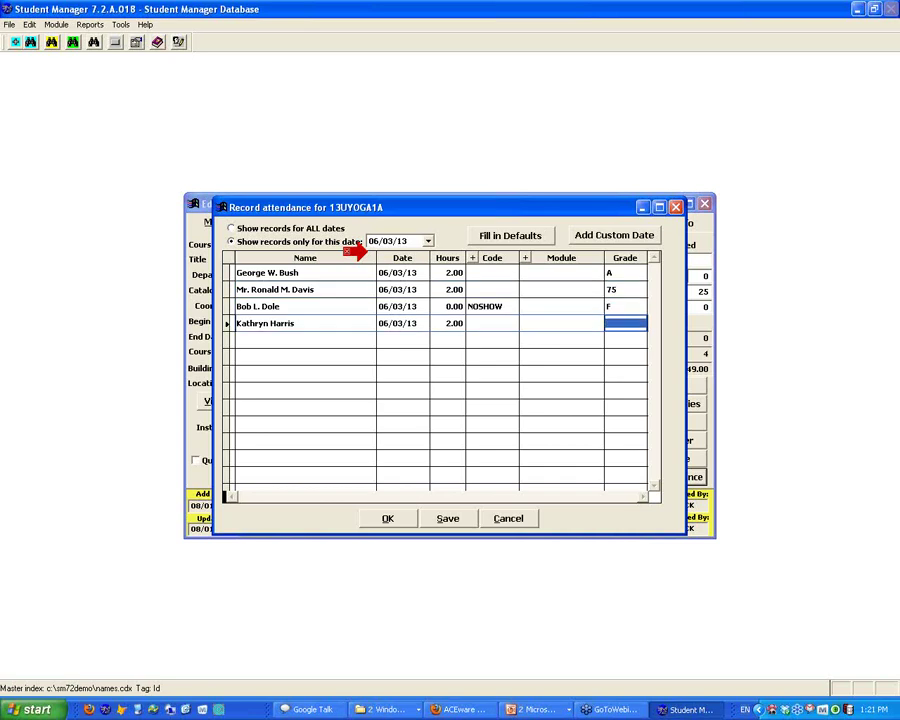
Give the last student grade F and change the no-show's grade to N/A.
text(GOOD)
key(Tab)
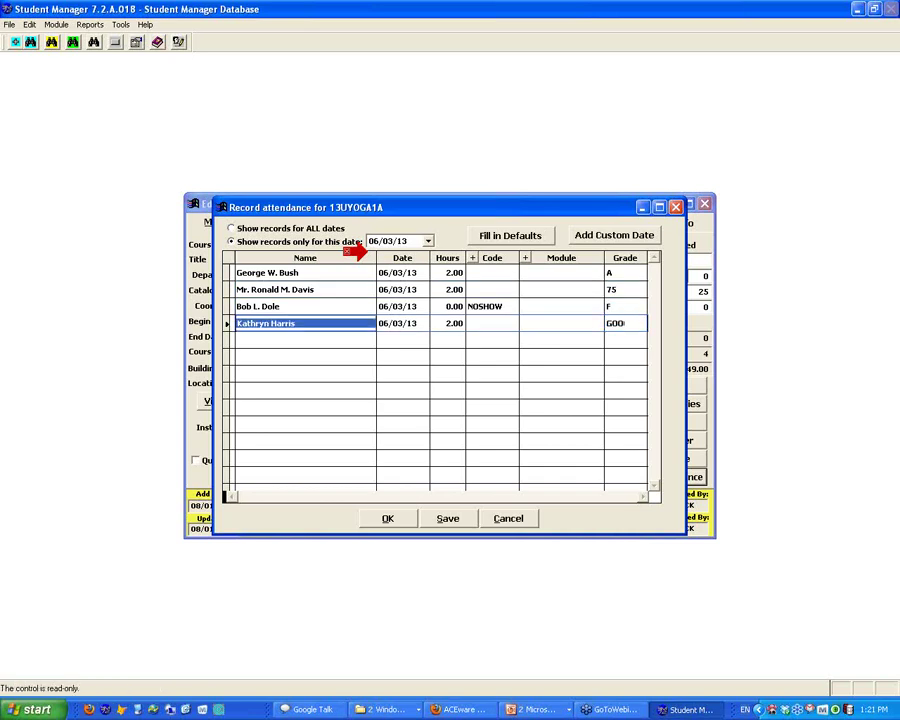
key(shift+Tab)
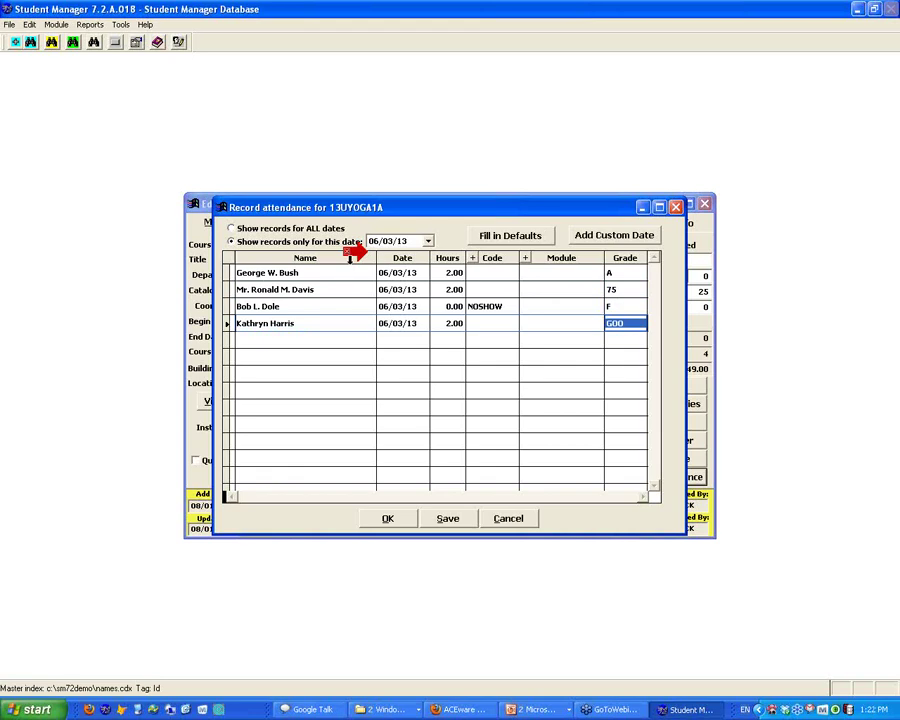
text(B)
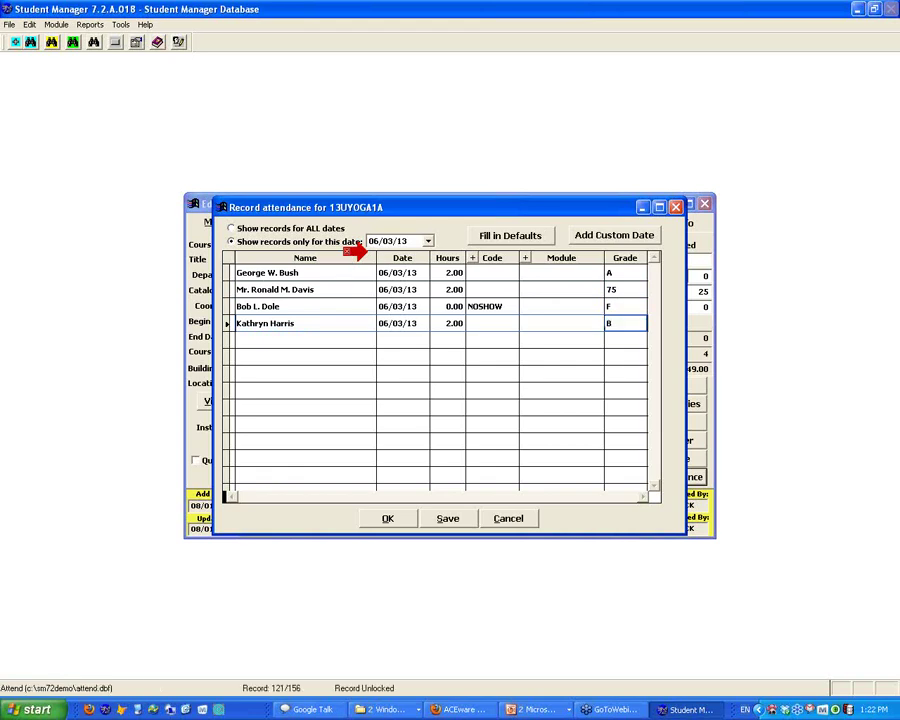
key(BackSpace)
text(F)
click(625, 306)
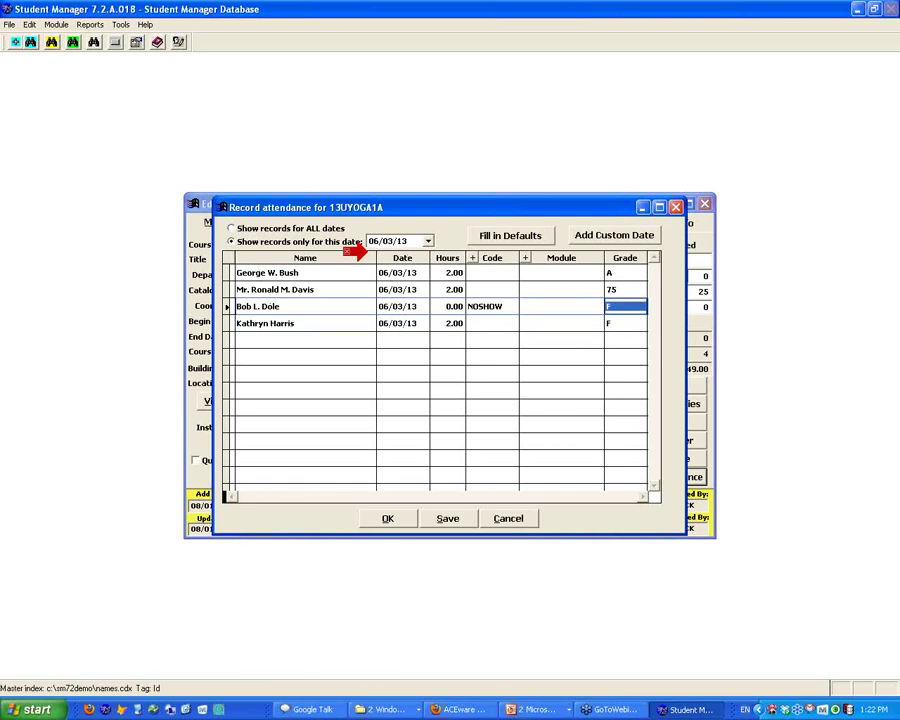
text(N/A)
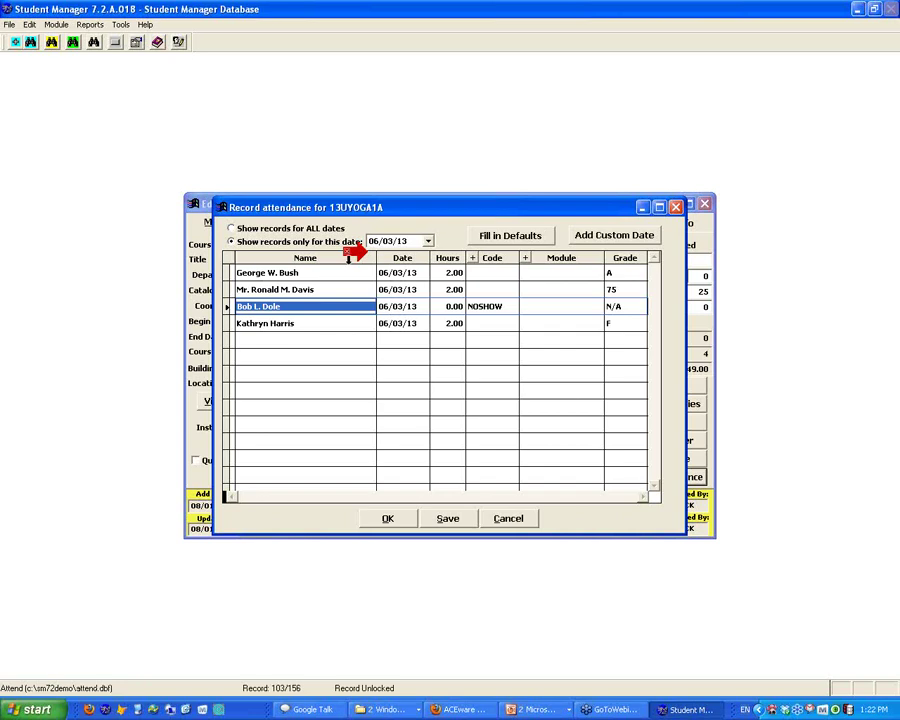
Select the 06/05/13 session and apply 2.00 default hours to all four students.
click(429, 243)
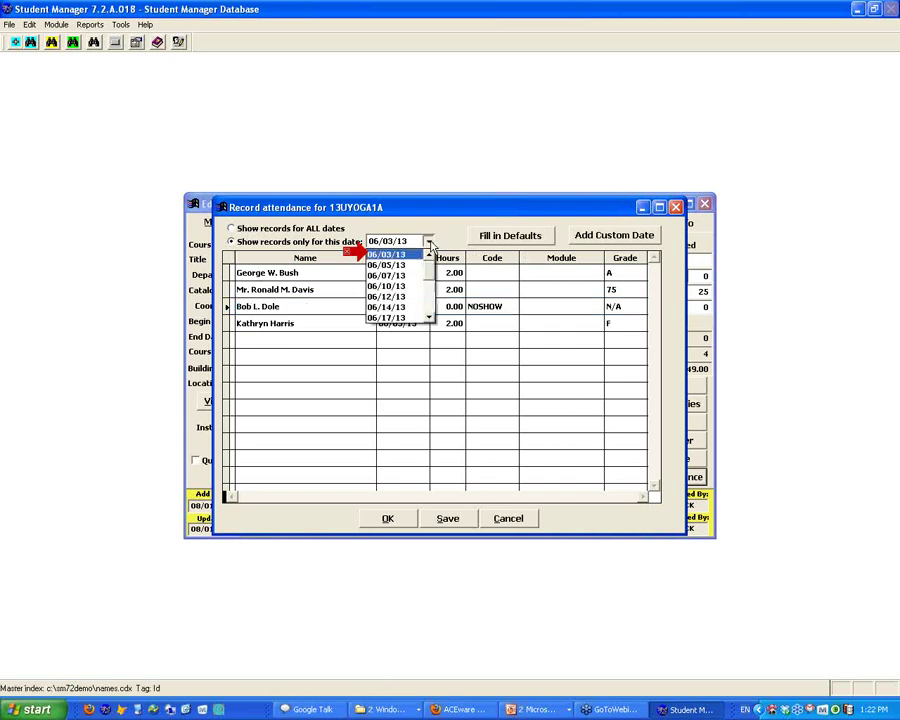
click(401, 266)
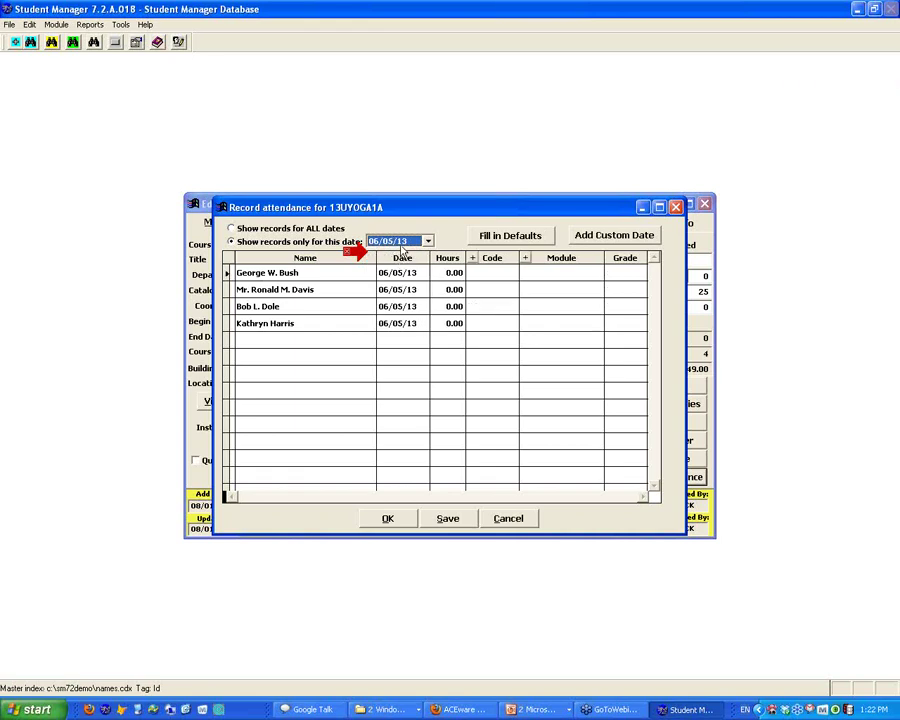
click(512, 238)
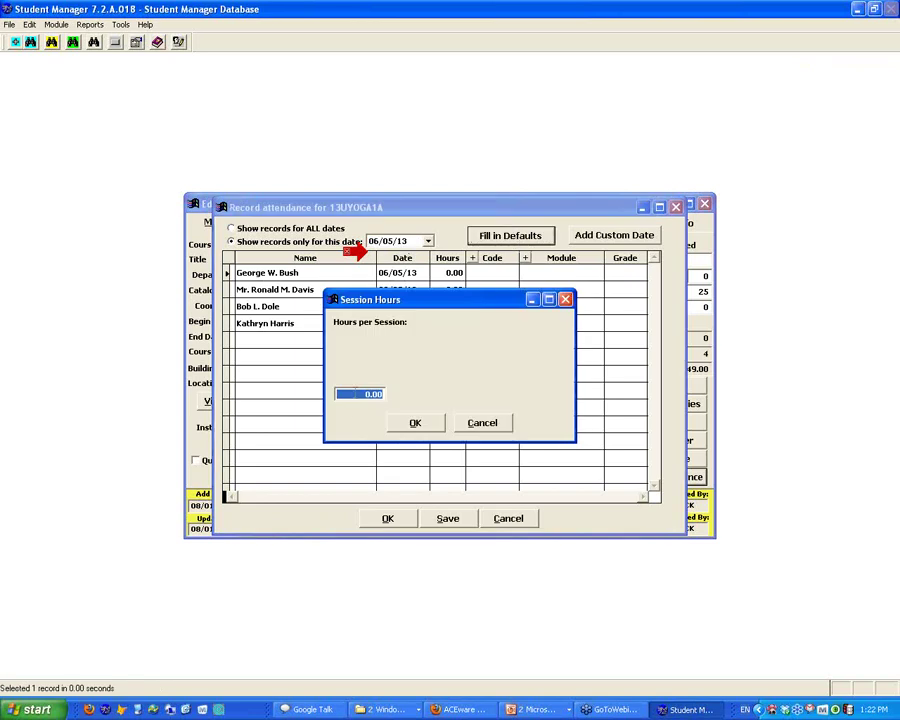
text(2.)
key(Tab)
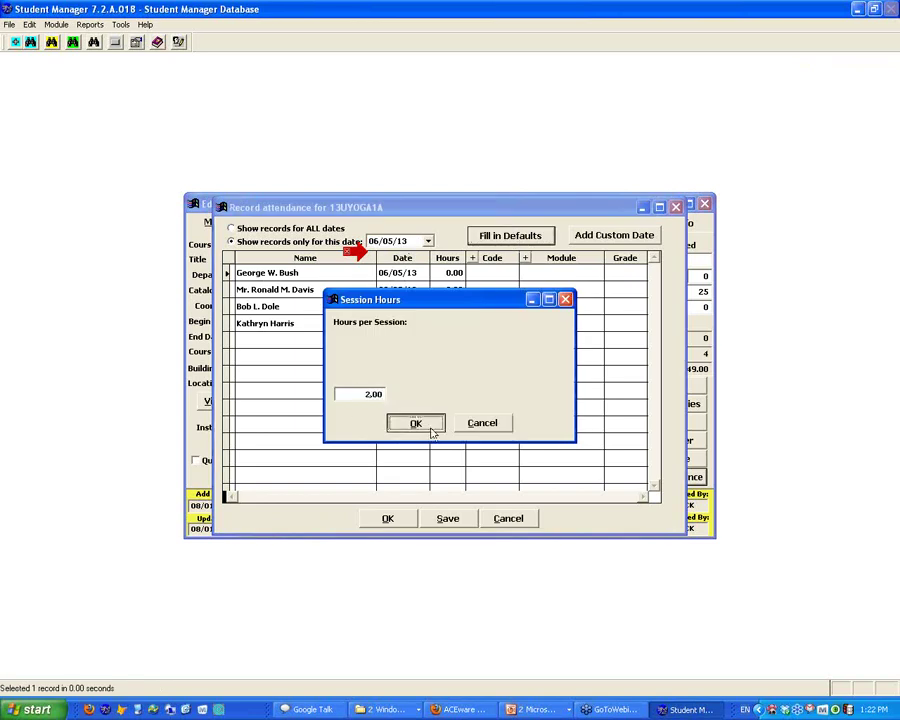
click(428, 424)
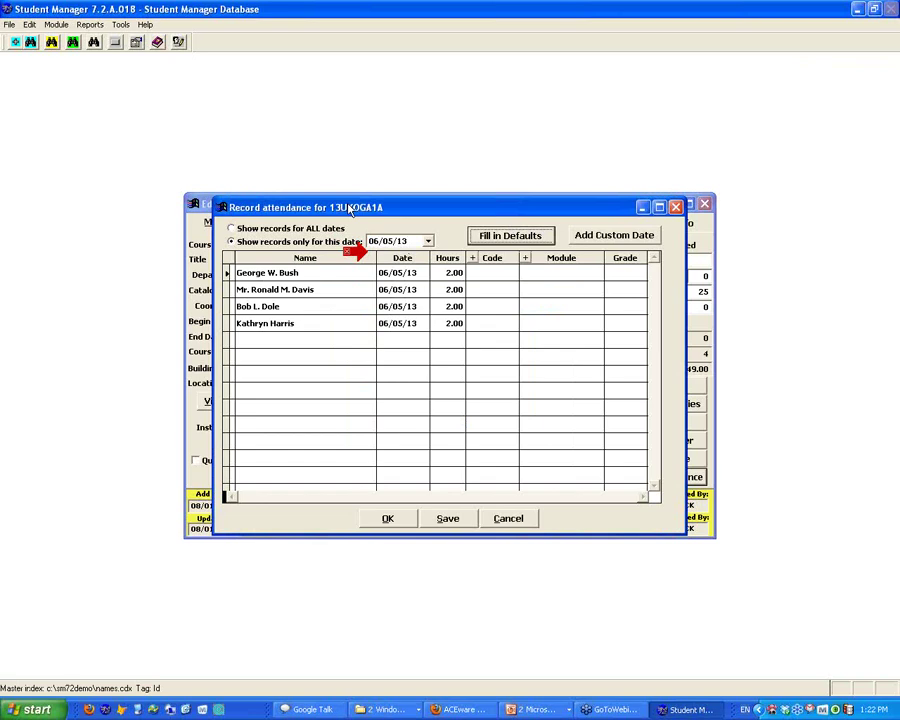
drag(347, 208, 354, 416)
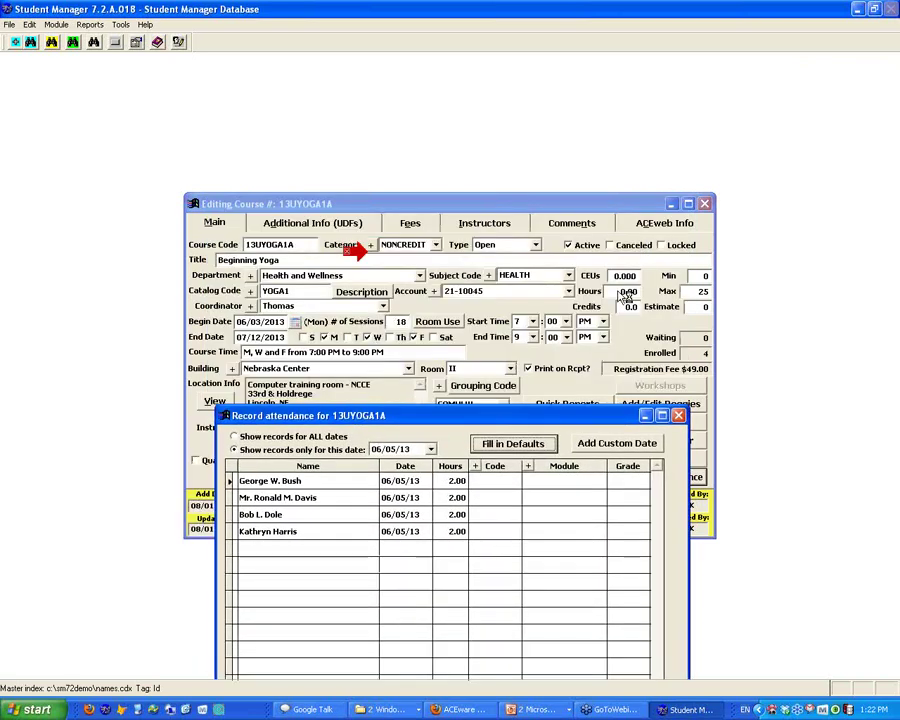
Save the attendance records and close the attendance window.
drag(477, 414, 426, 137)
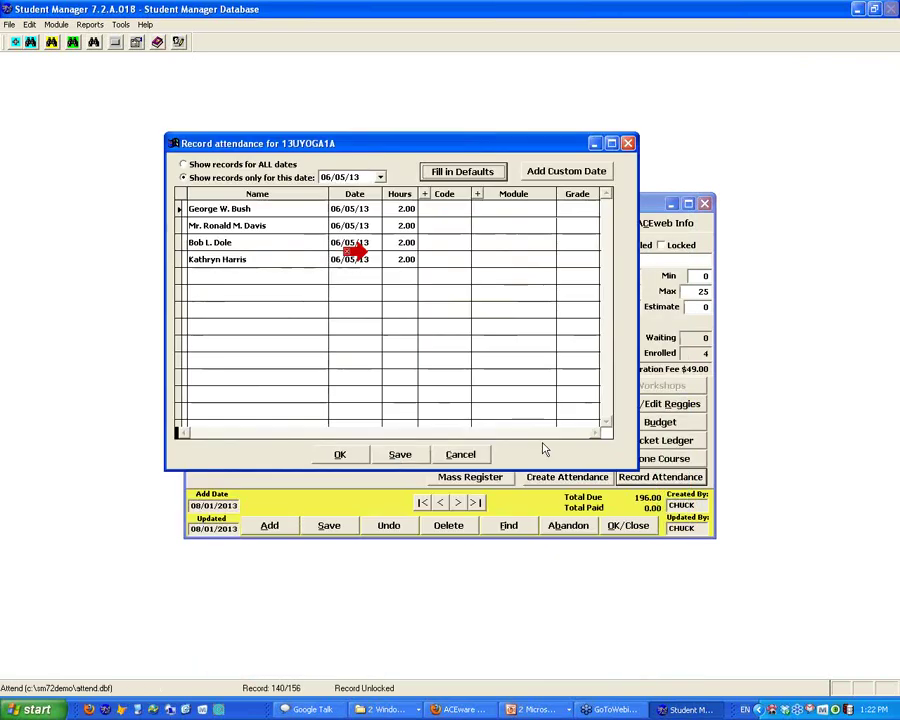
click(402, 458)
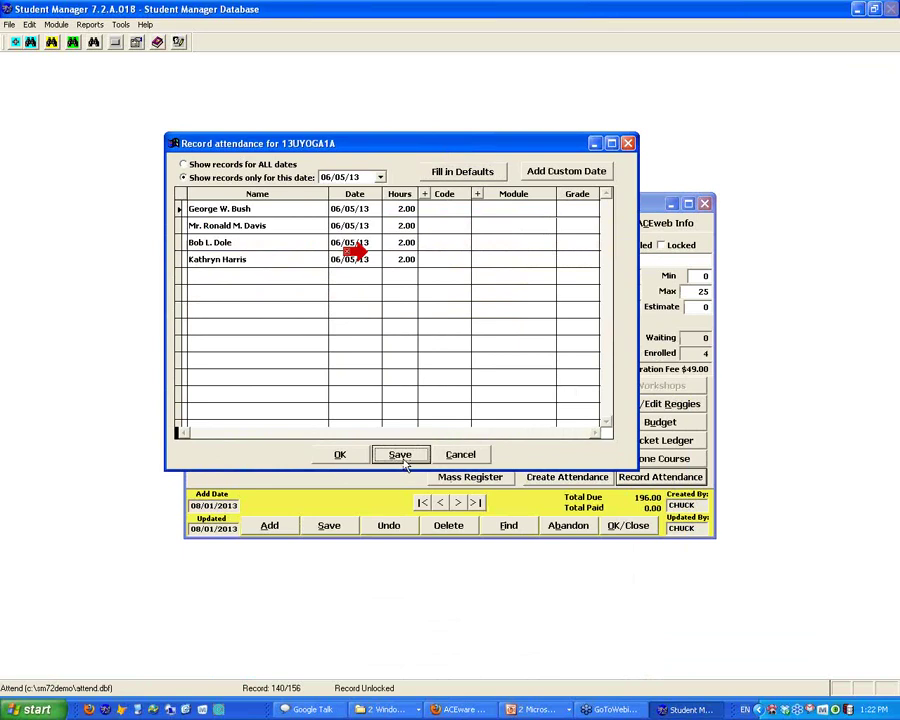
click(342, 456)
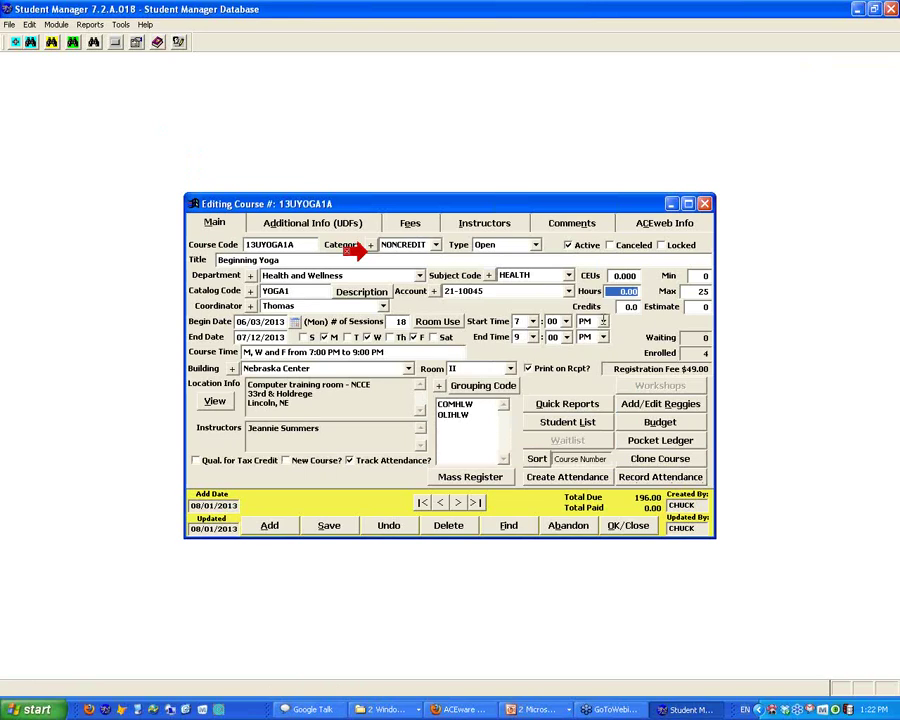
Set the course Hours to 36 and apply them to all students.
text(36.)
click(330, 527)
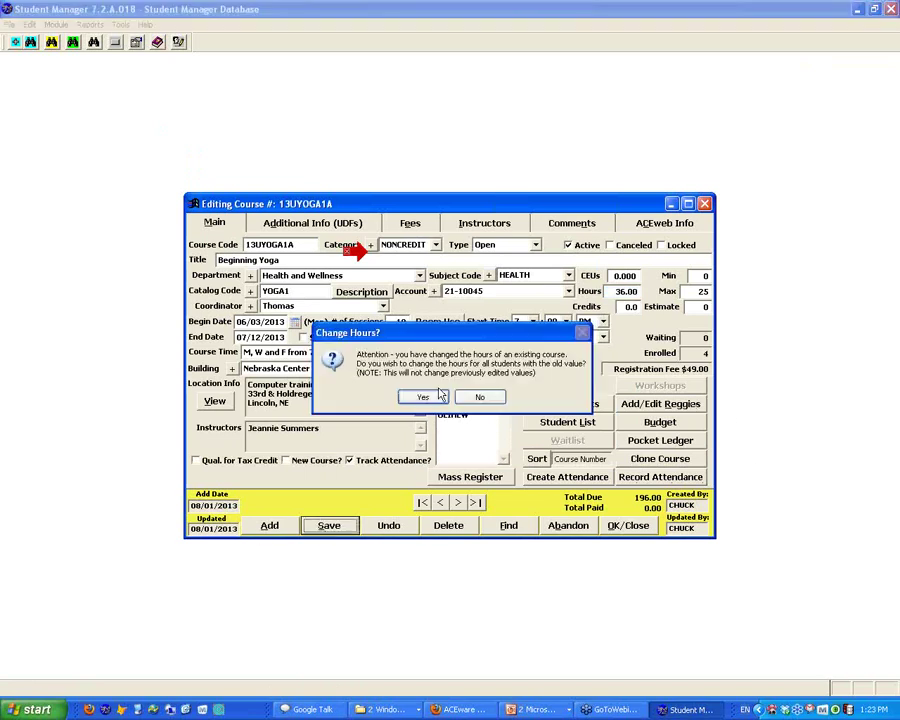
click(422, 399)
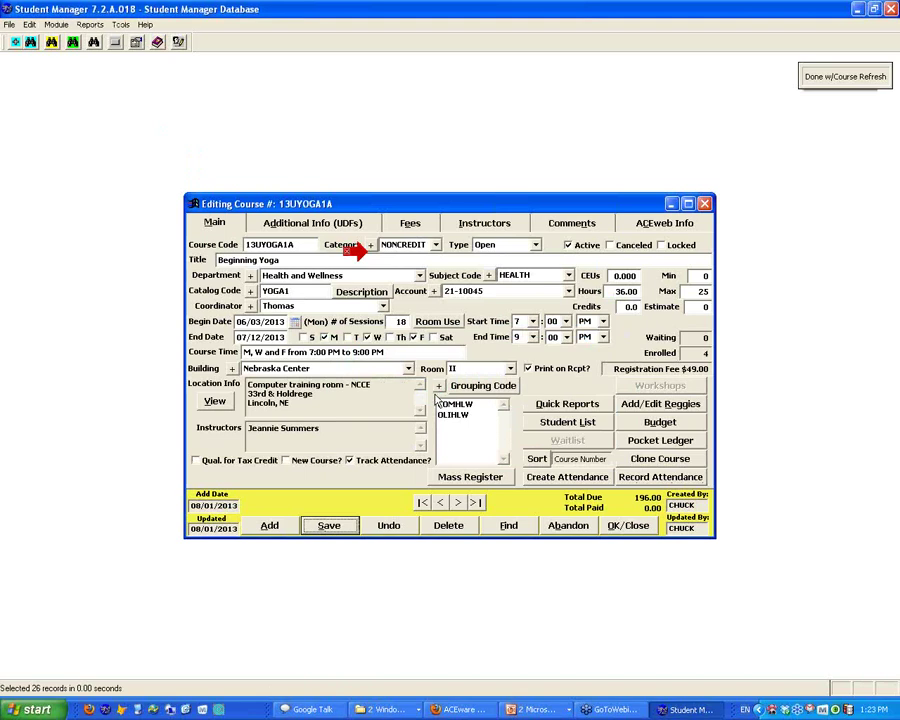
click(660, 477)
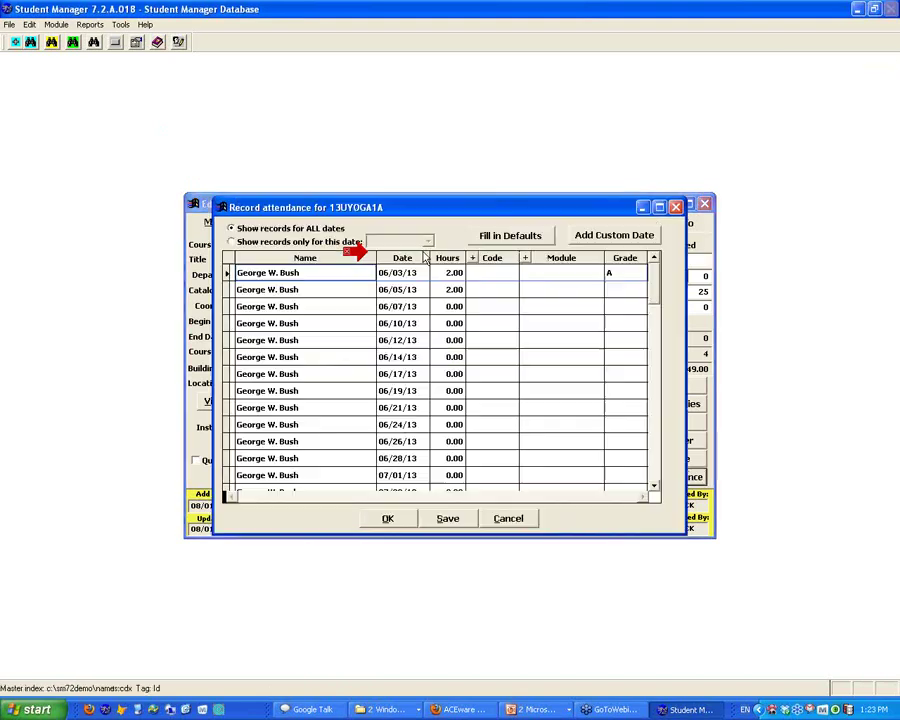
Filter attendance to 06/05/13 and fill 2.00 default hours for every student.
click(256, 243)
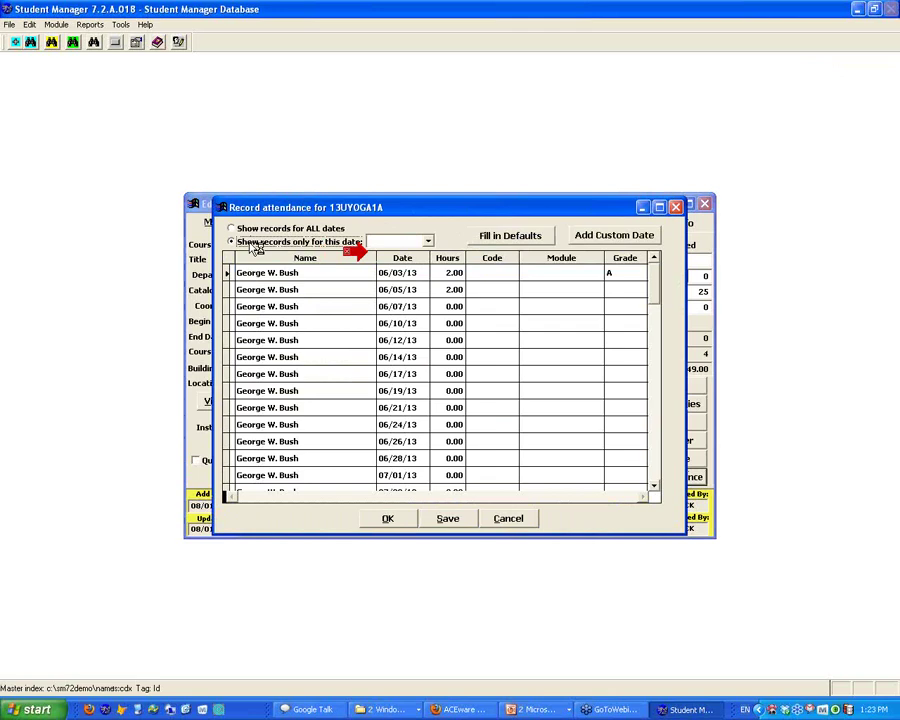
click(428, 241)
click(395, 270)
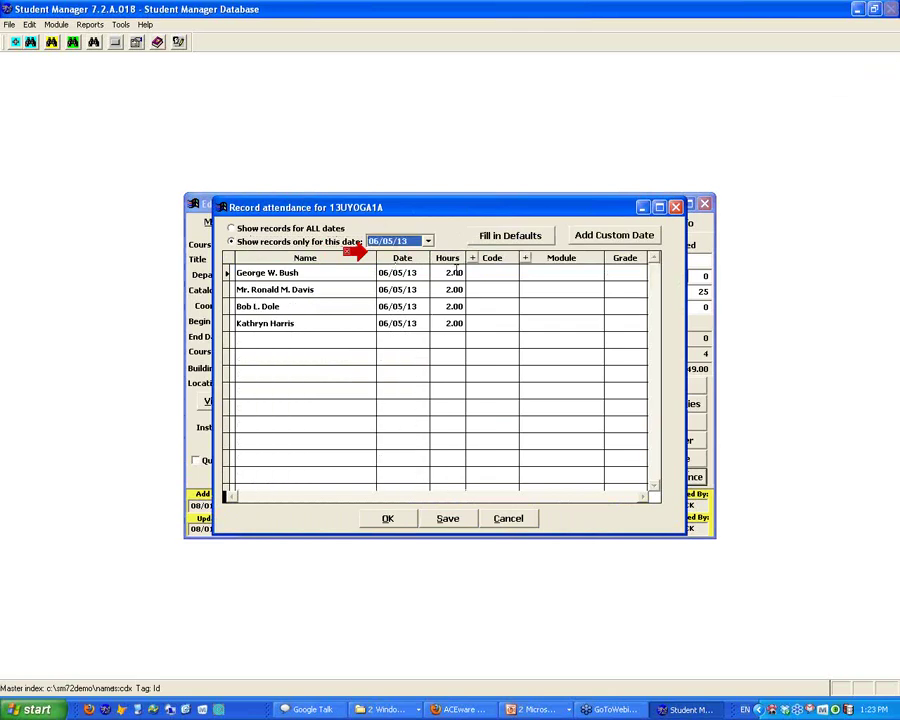
click(500, 237)
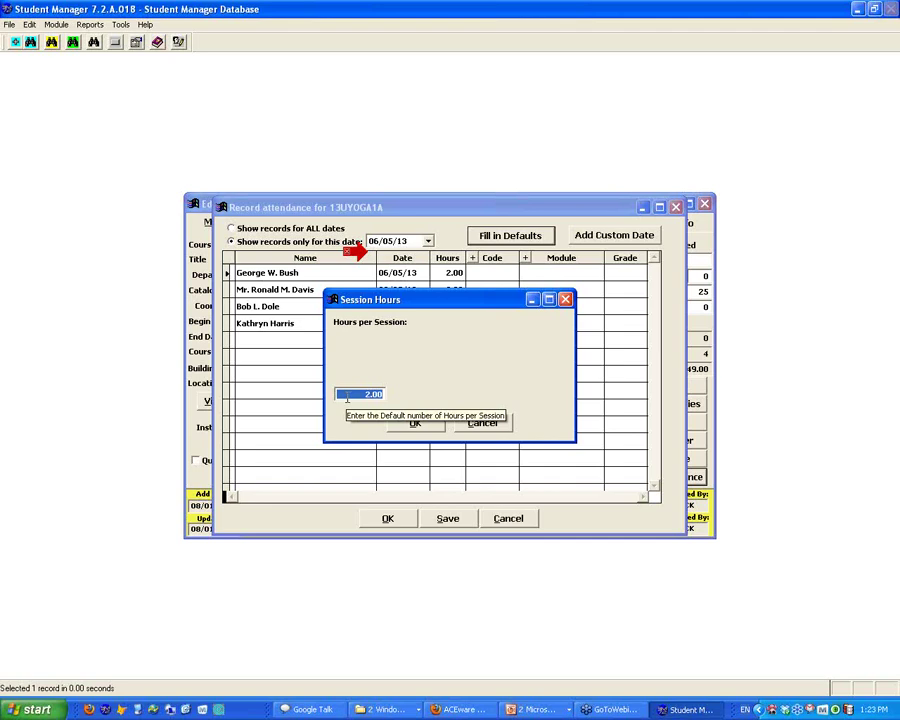
click(428, 425)
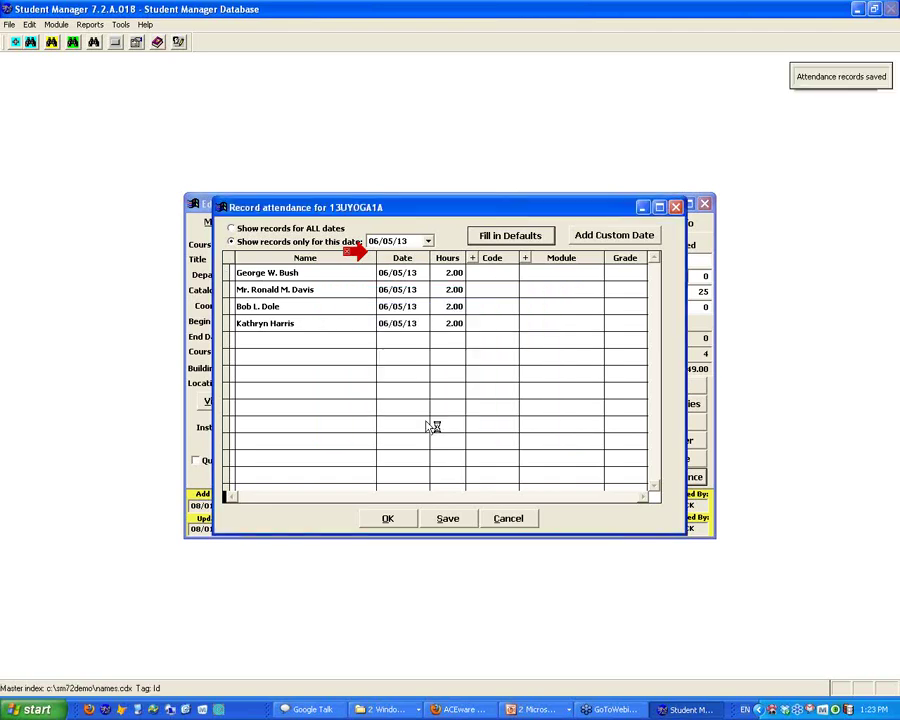
Set the third student to 1.00 hours with the LATE code.
click(454, 306)
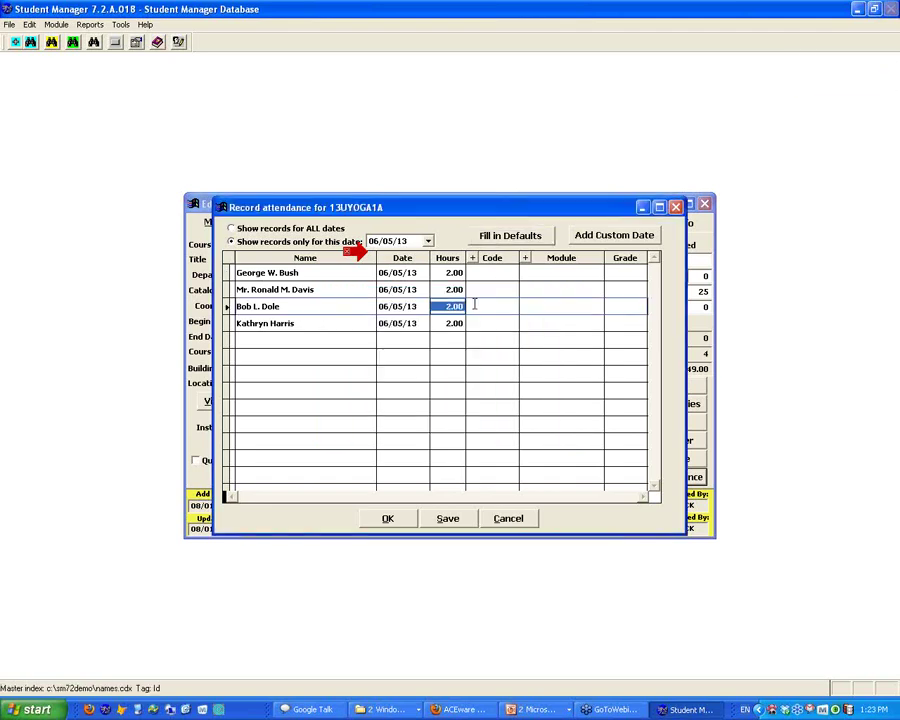
text(1)
click(474, 305)
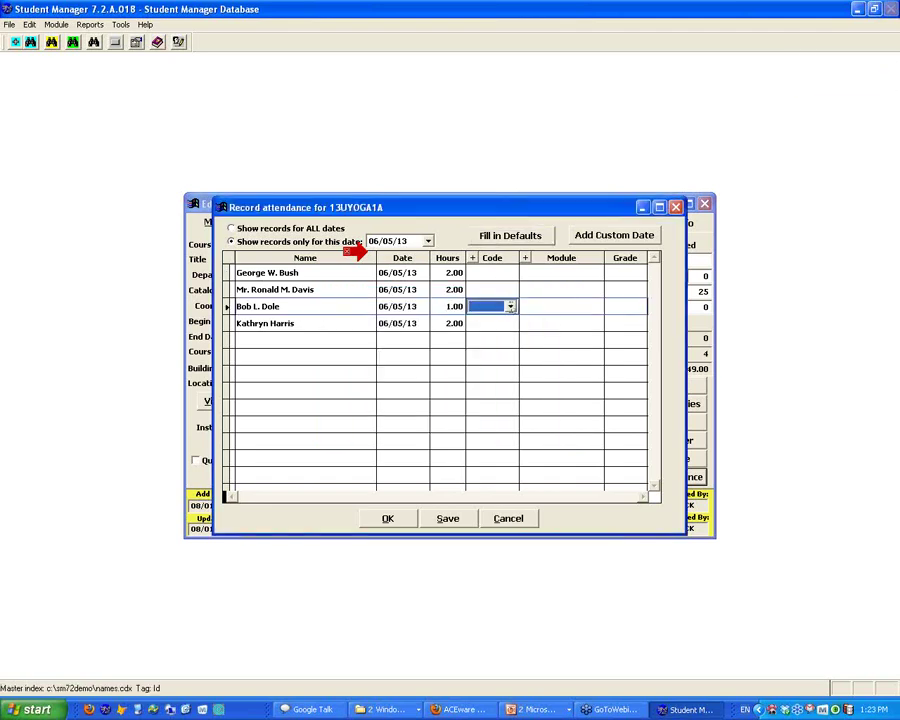
click(510, 306)
click(530, 372)
click(509, 306)
click(530, 361)
Set the first student to 0.00 hours with the ILL code and save the attendance.
click(491, 271)
click(443, 272)
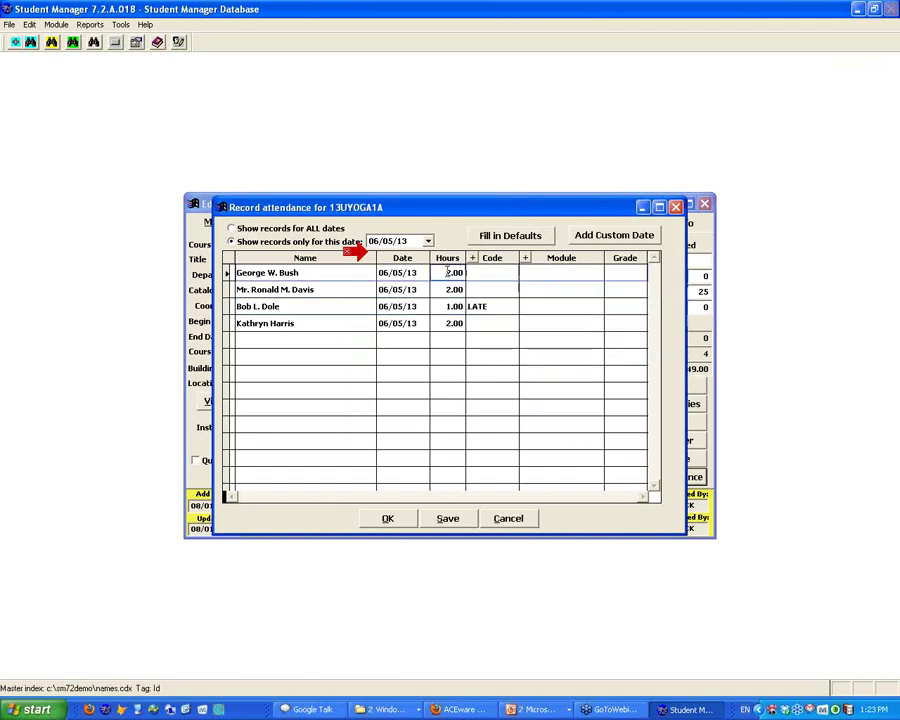
key(Delete)
click(500, 271)
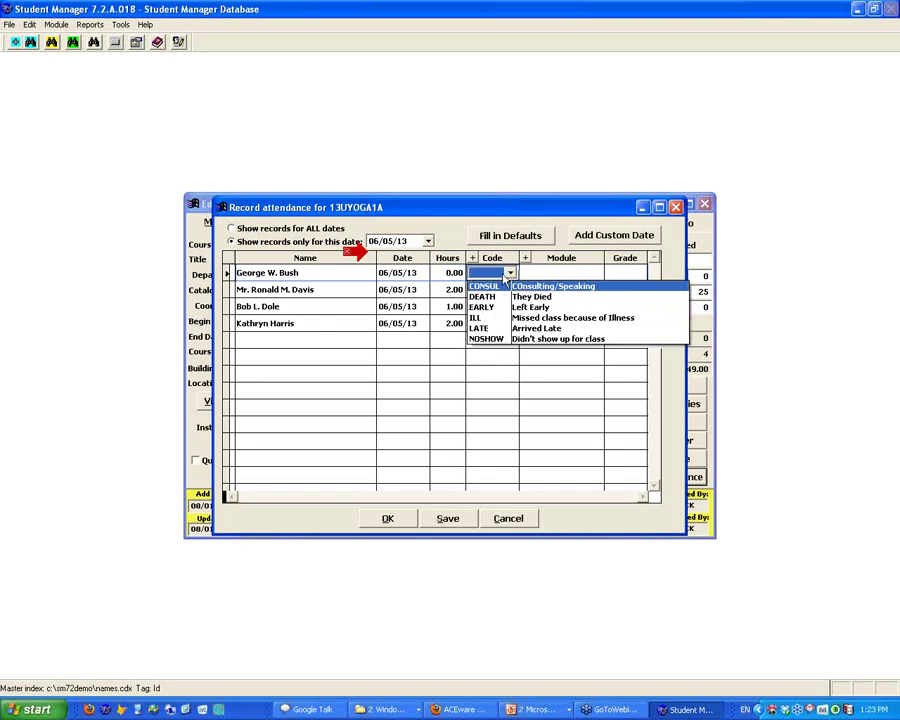
click(530, 317)
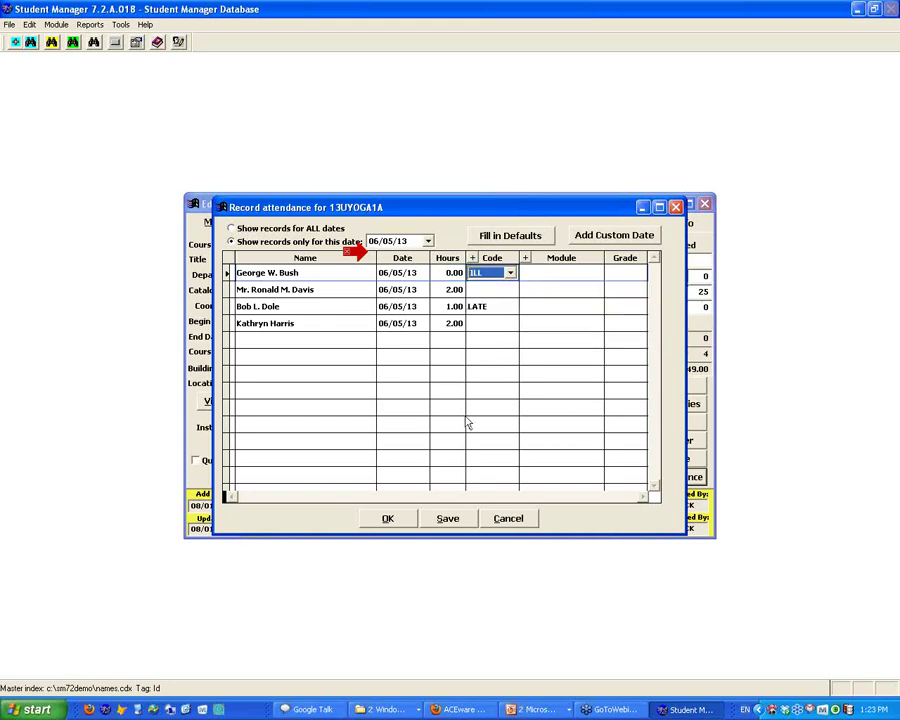
click(458, 519)
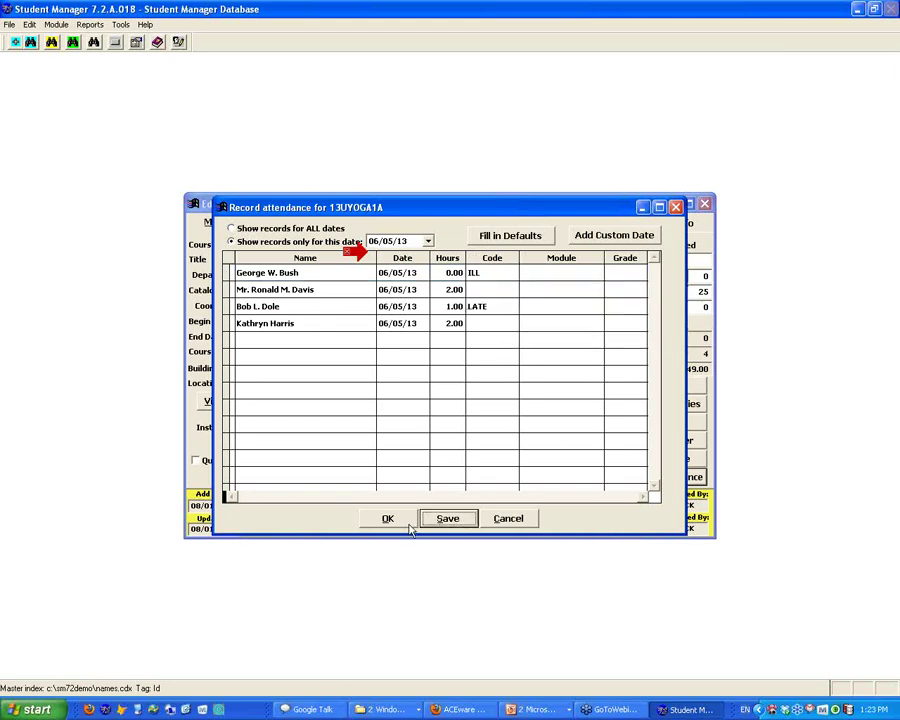
click(398, 522)
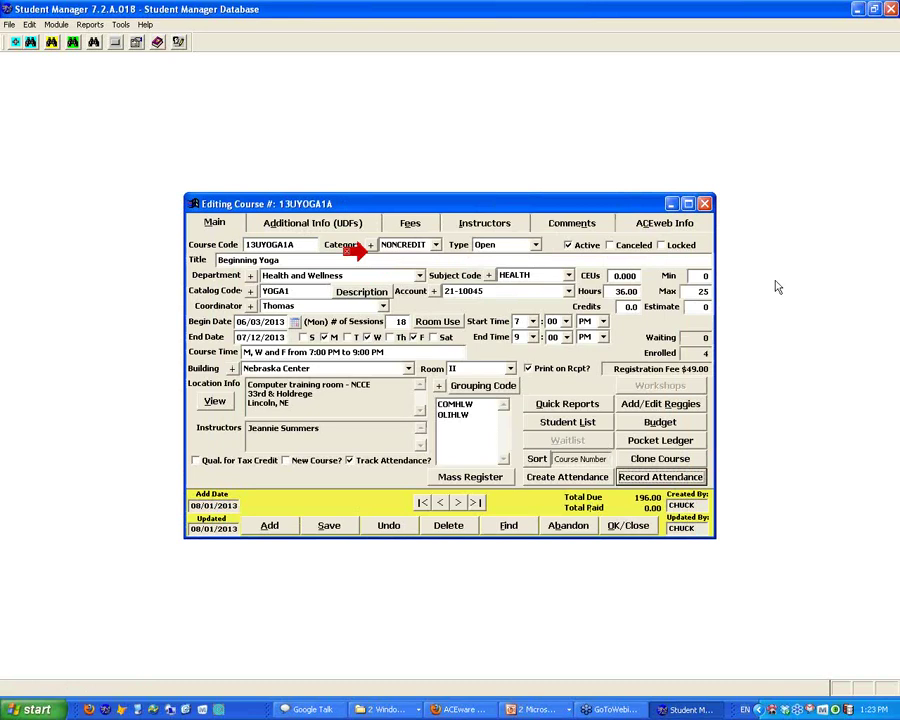
click(535, 709)
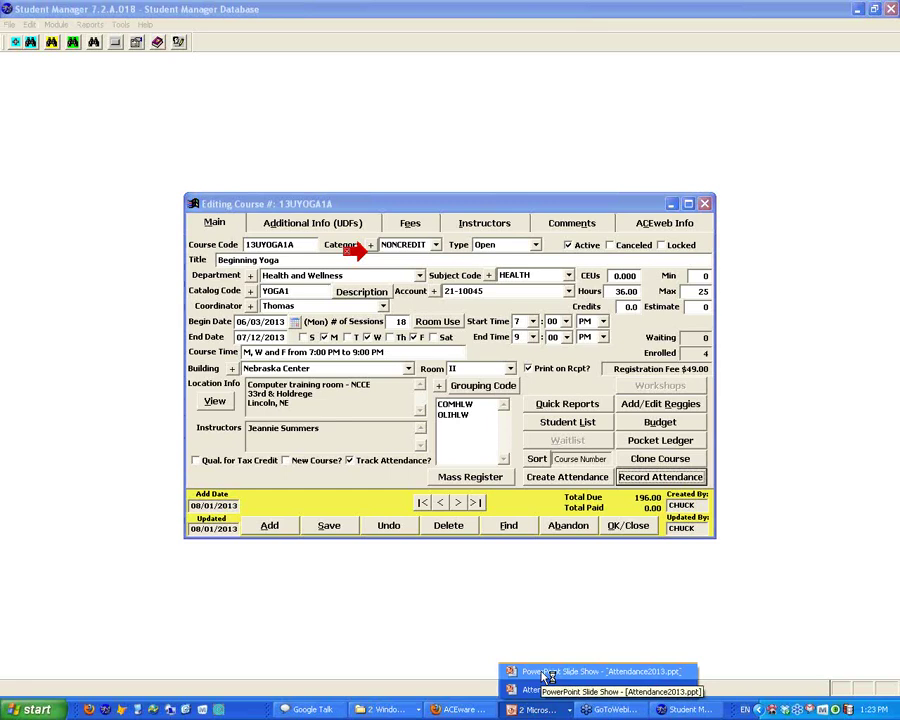
Advance the attendance slideshow to the Custom Records slide.
click(545, 672)
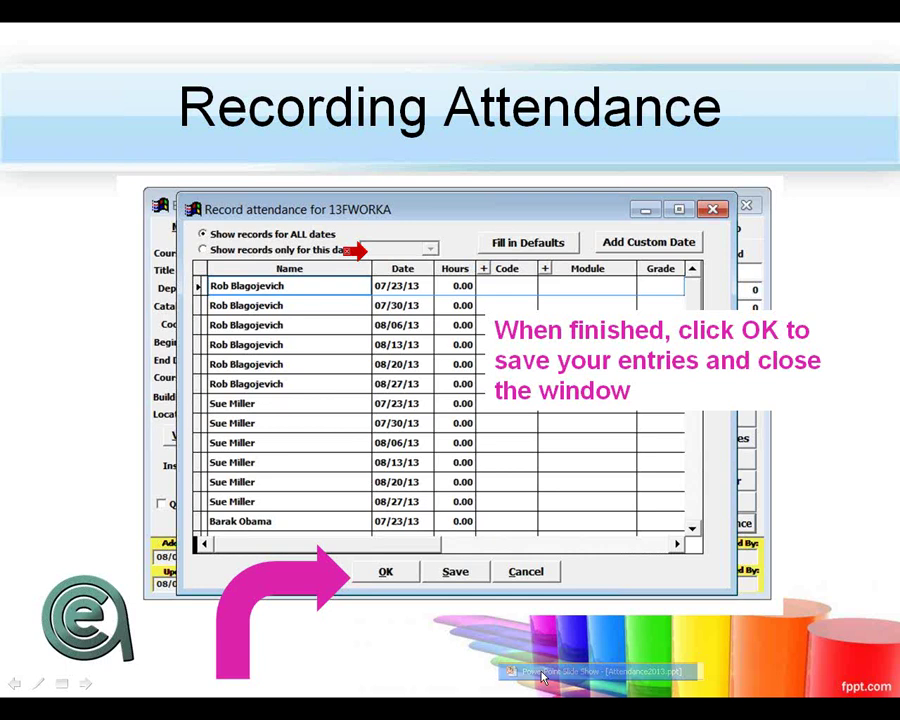
key(Right)
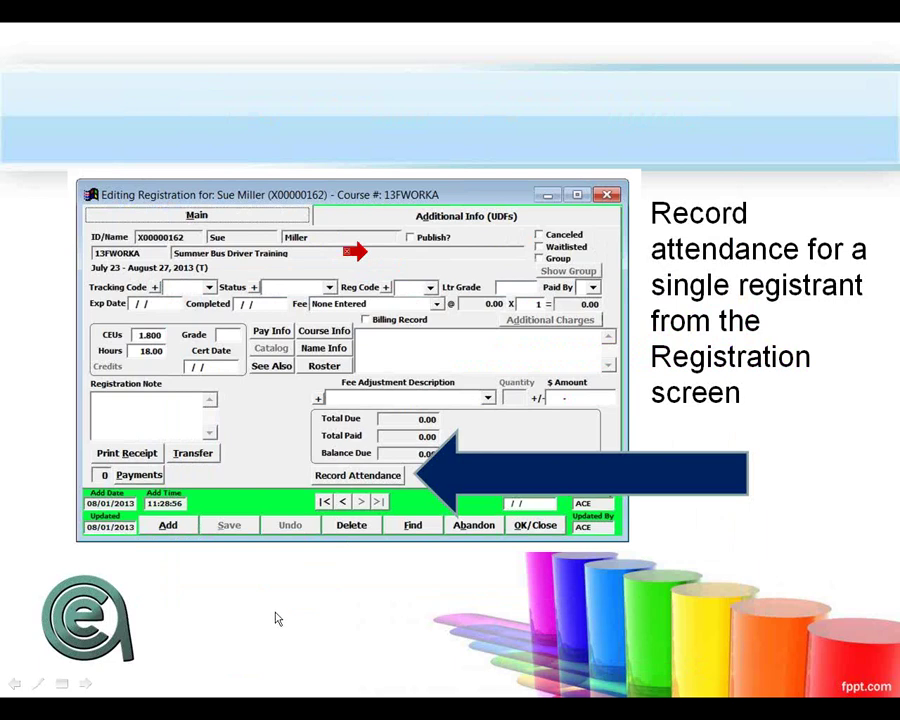
key(Right)
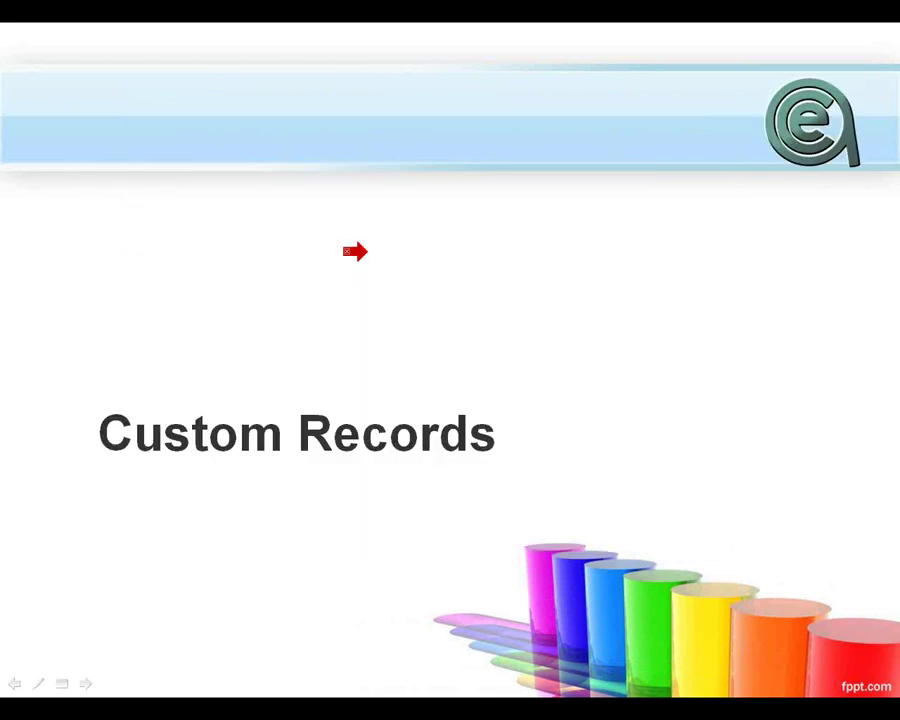
Back in Student Manager, close the Beginning Yoga course and open the registrant lookup.
key(alt+Tab)
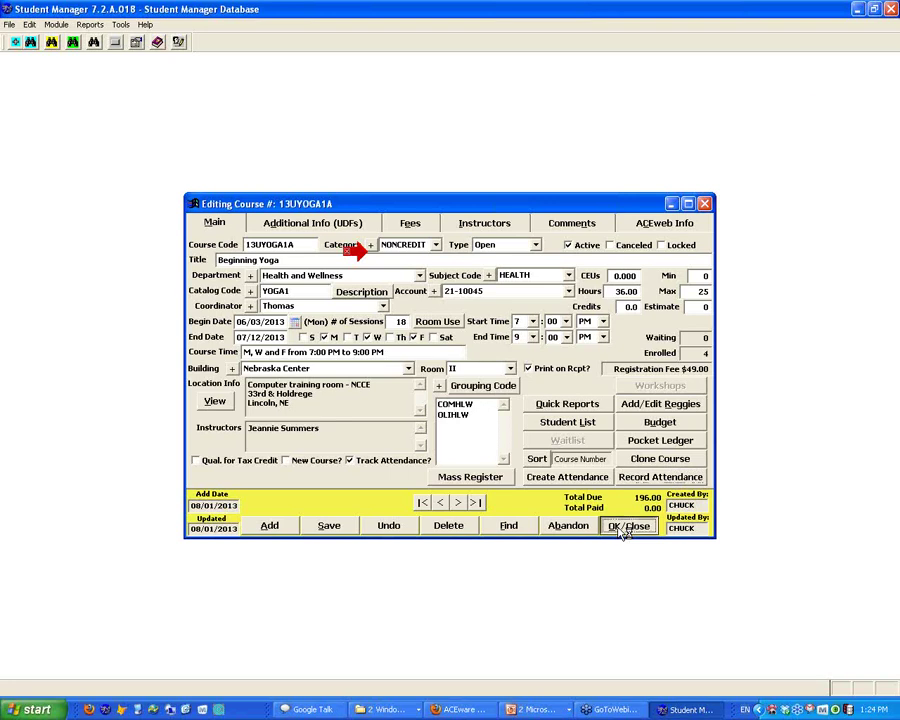
click(622, 530)
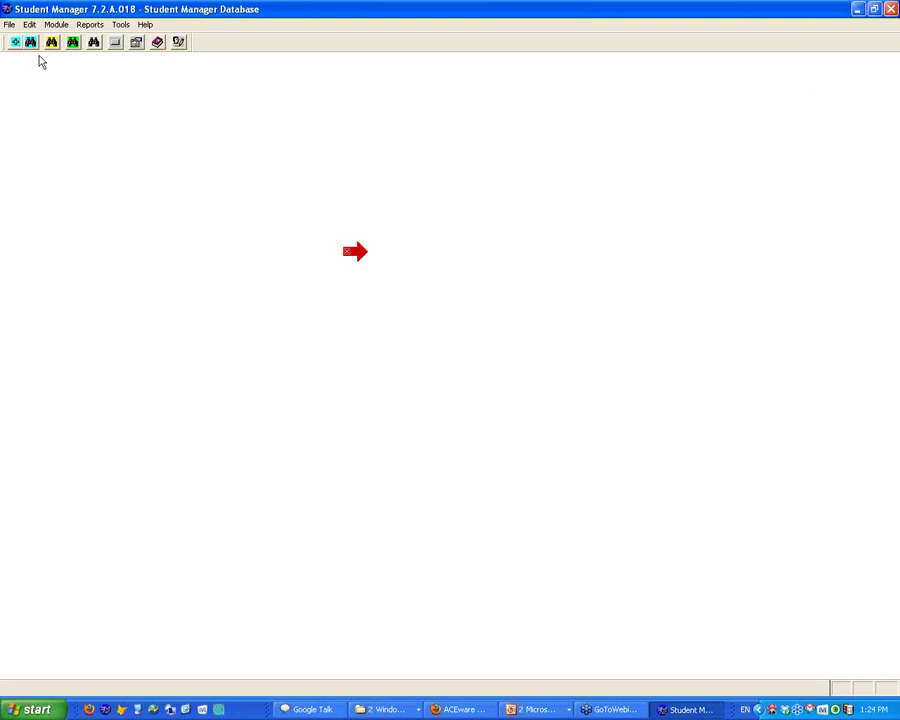
click(70, 43)
Find the student by surname and open their Beginning Yoga attendance for all dates.
text(DIK)
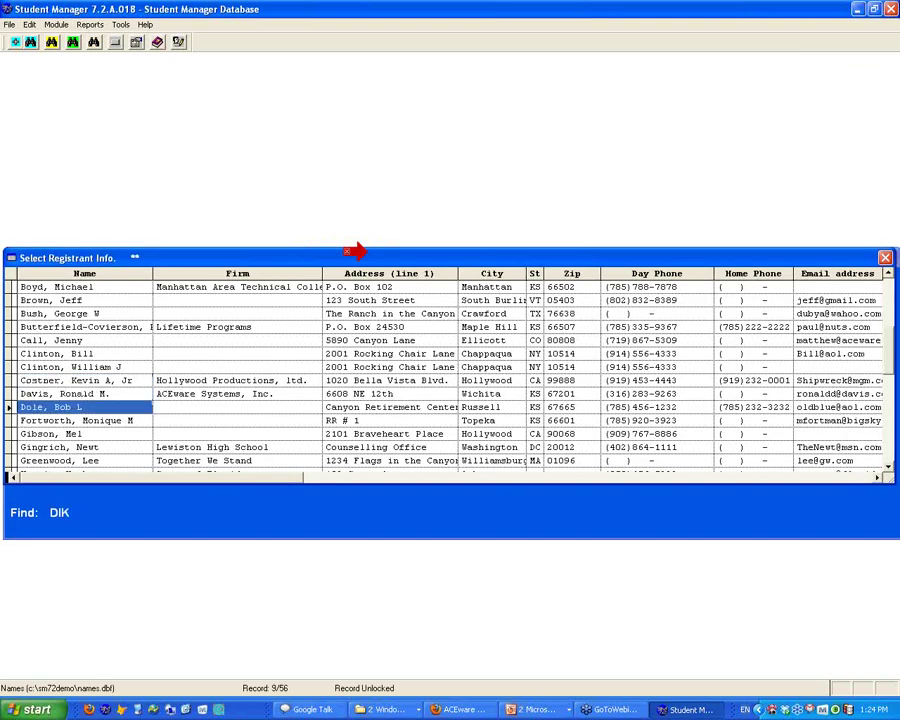
key(Return)
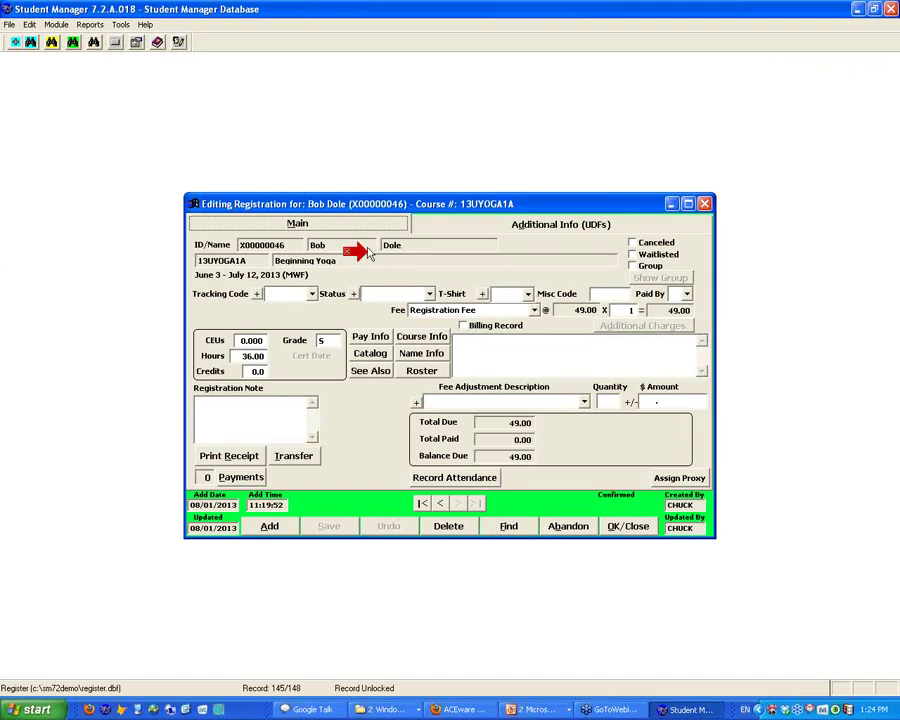
click(440, 477)
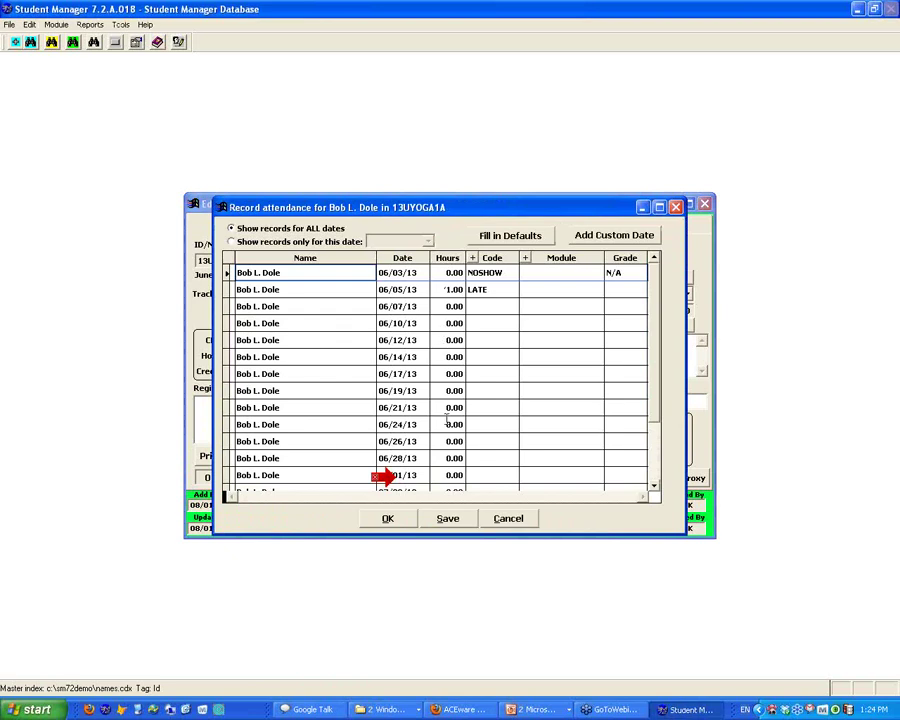
Fill every session date with the default 2.00 hours per session.
click(510, 236)
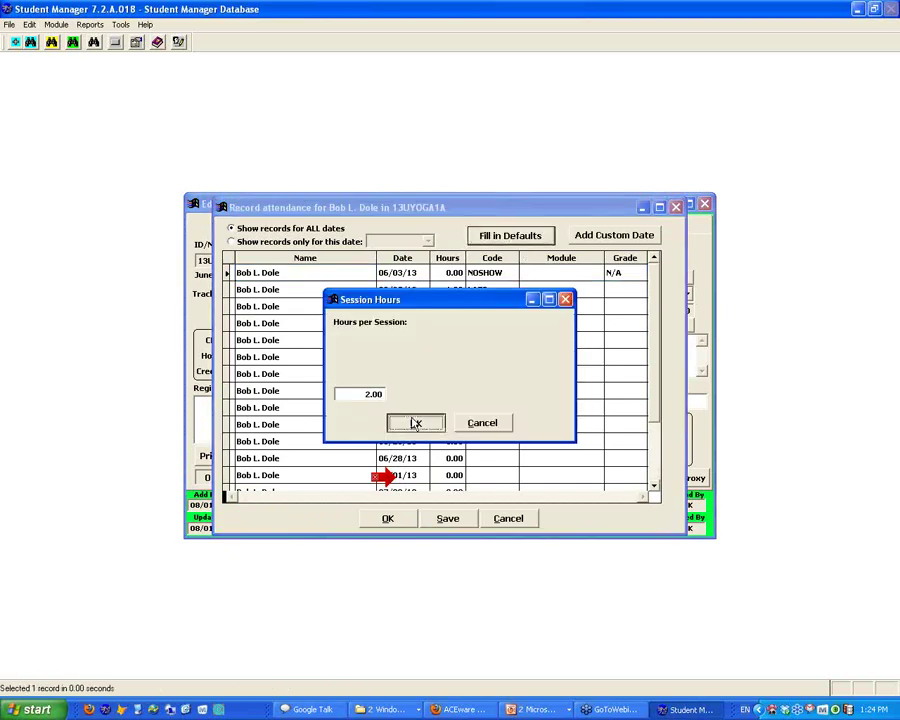
click(415, 423)
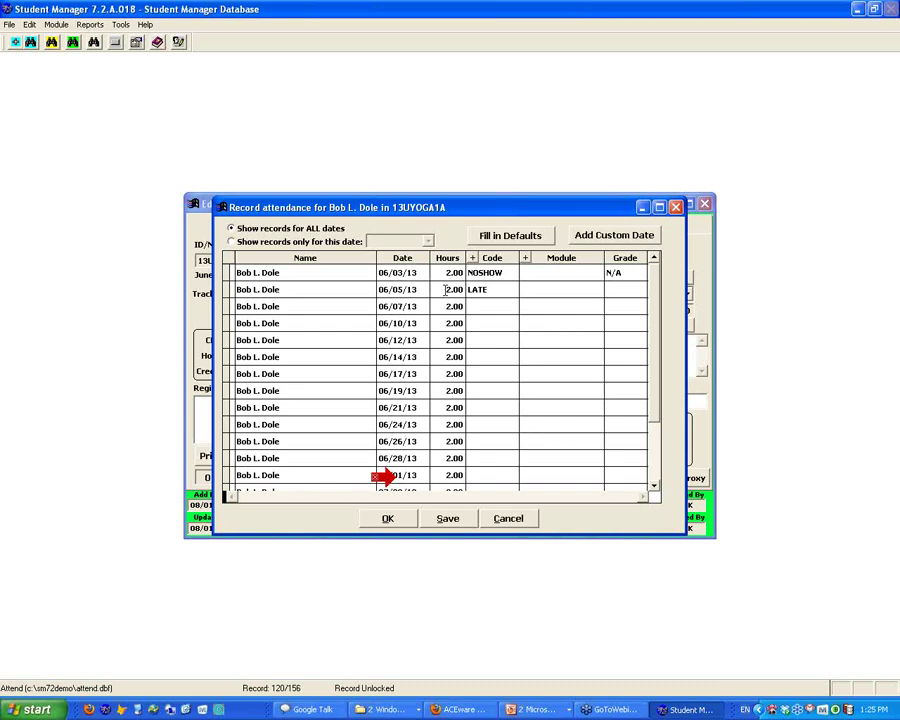
Change the 06/05/13 hours to 1.00 and the 06/07/13 hours to 1.50.
click(446, 289)
text(1.)
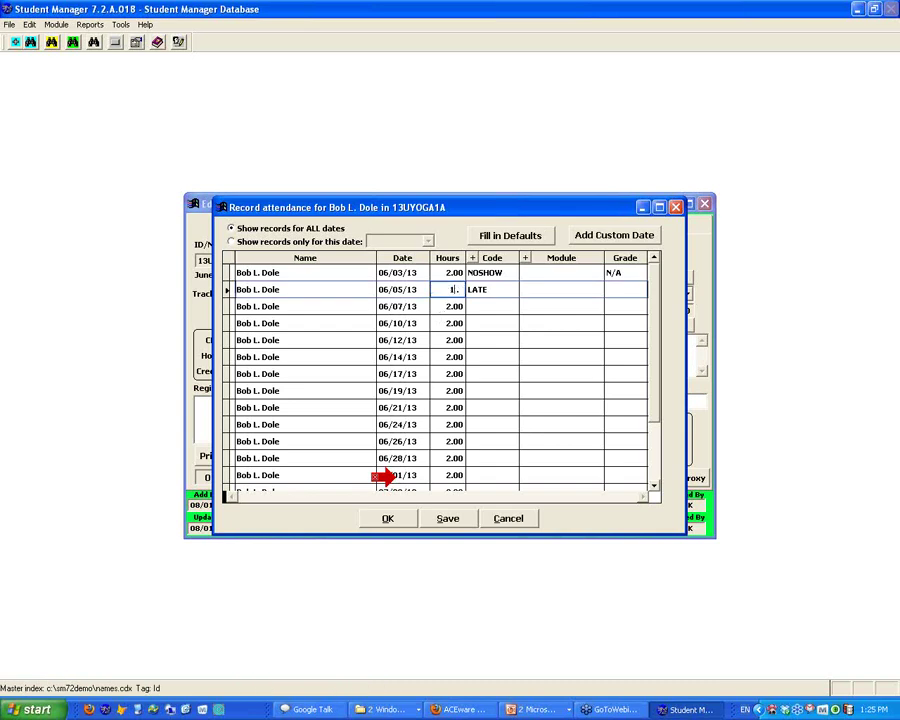
click(446, 272)
text(0.)
click(492, 340)
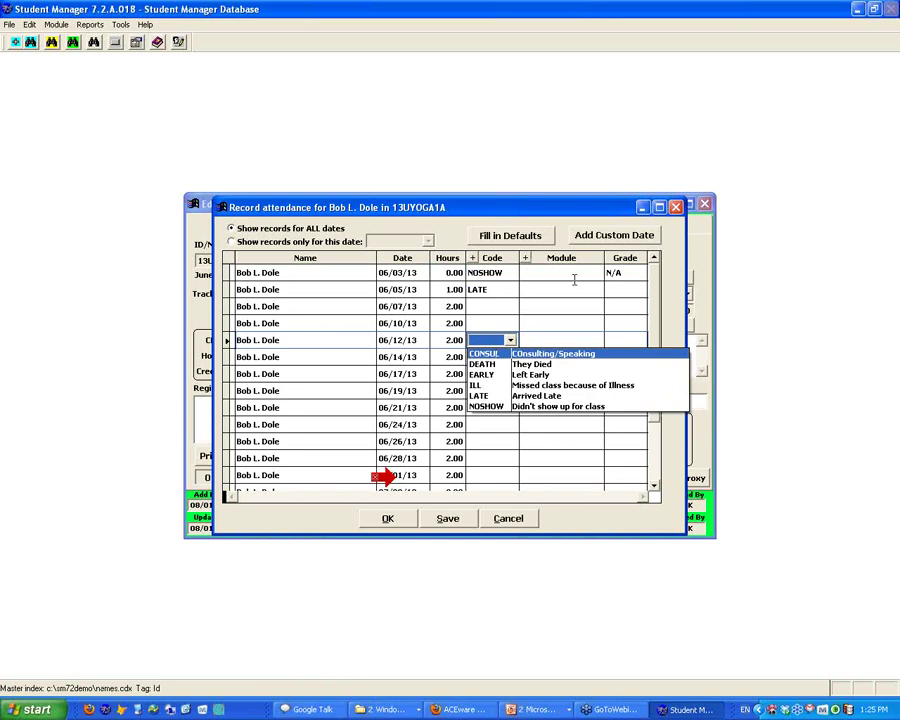
click(448, 320)
click(450, 306)
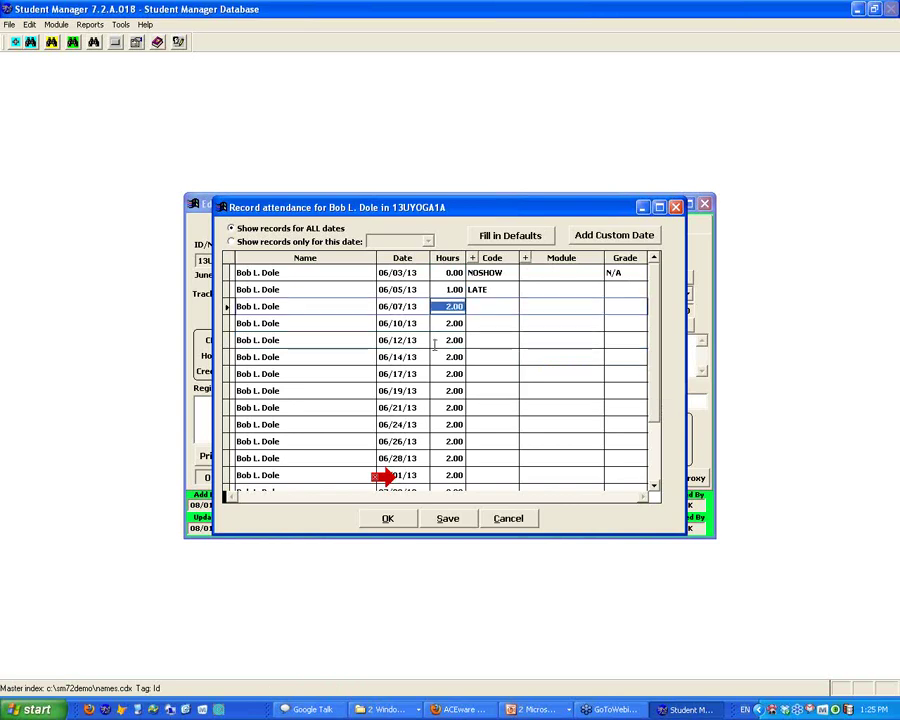
text(1.5)
key(Down)
key(Down)
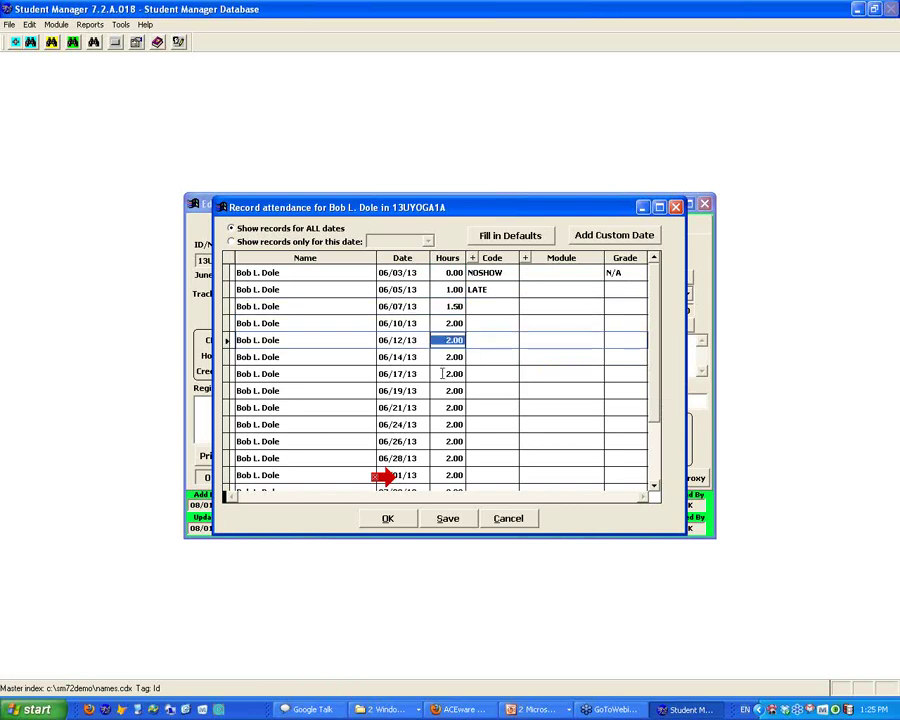
click(550, 340)
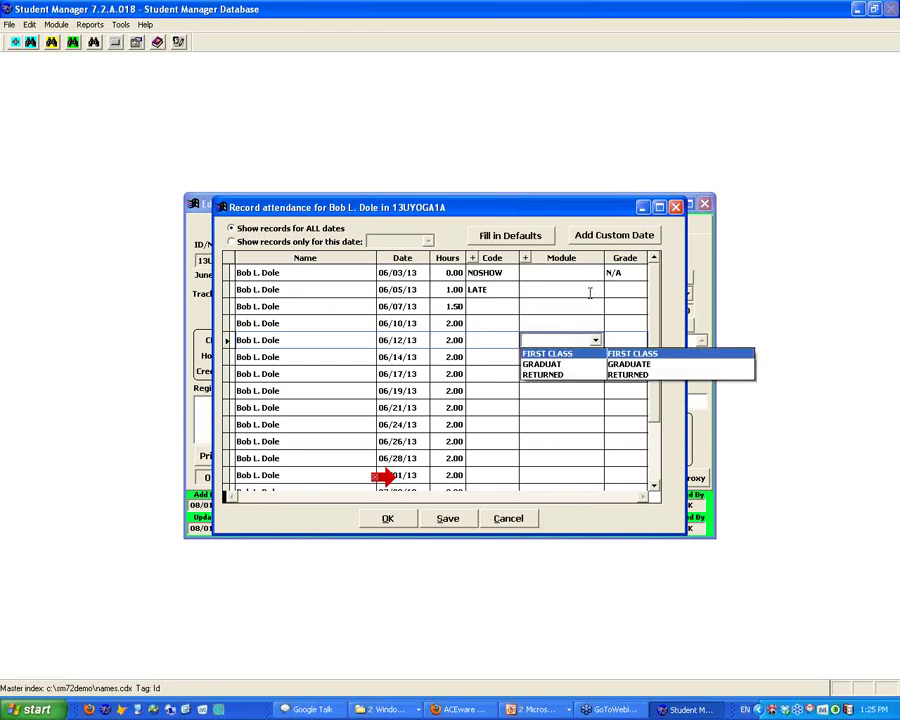
key(Escape)
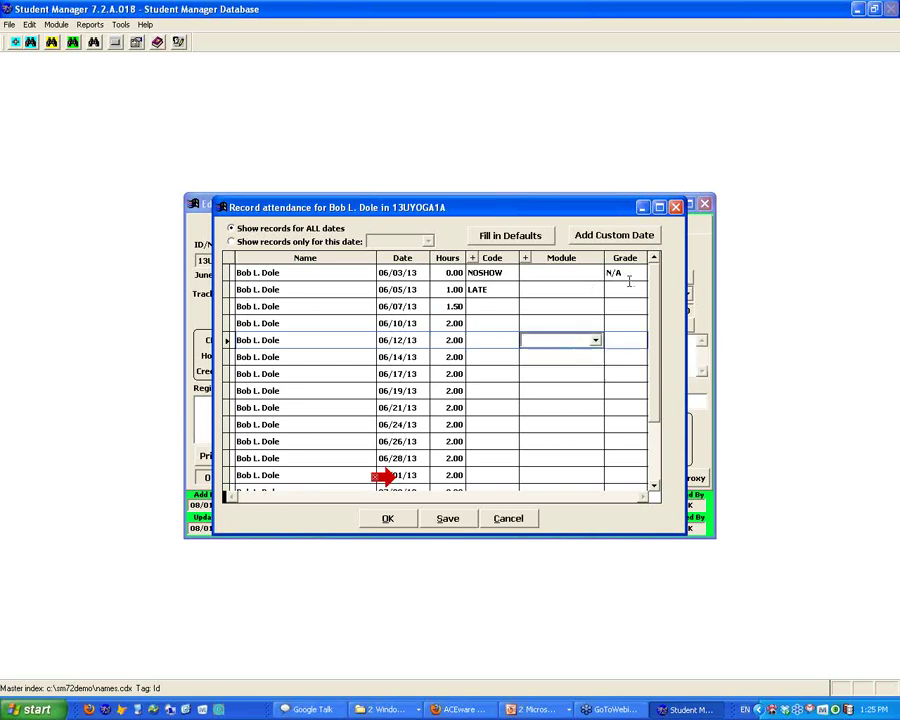
Grade the 06/05/13, 06/07/13 and 06/10/13 sessions F, C and A.
click(628, 288)
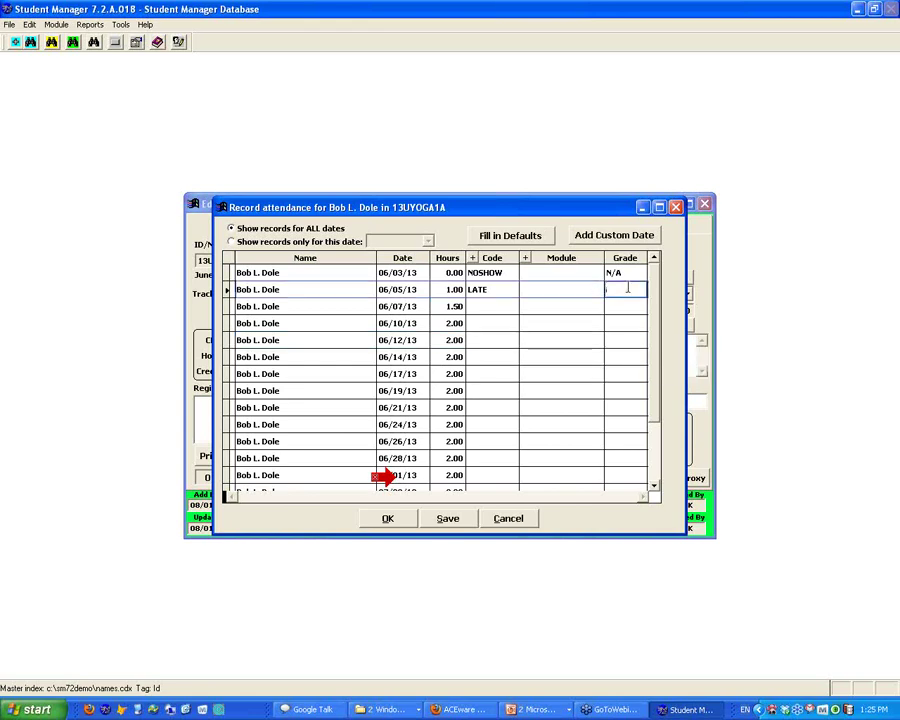
text(F)
click(621, 305)
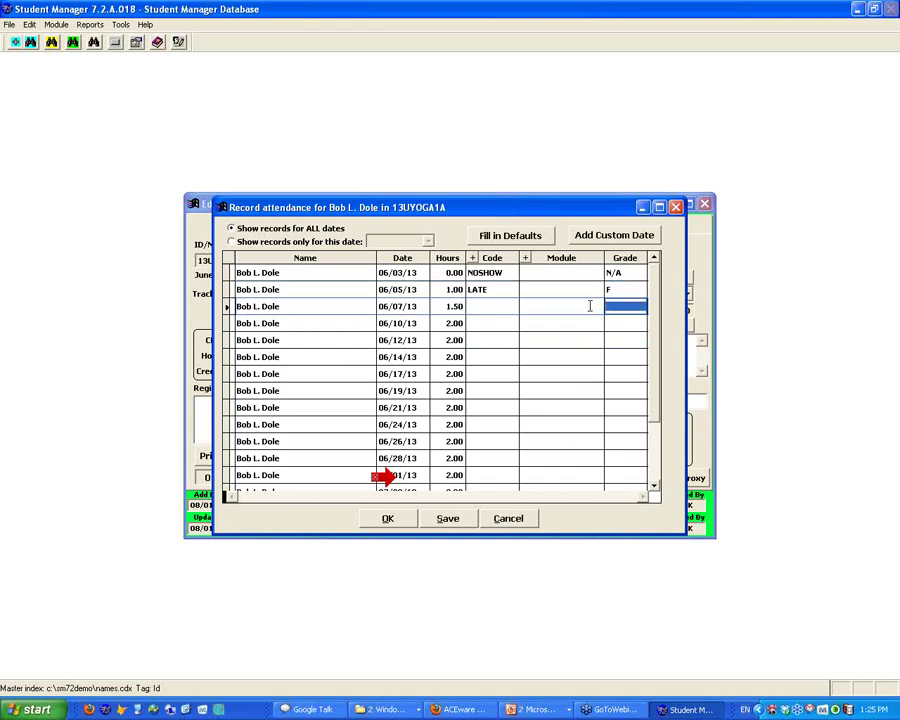
text(C)
click(623, 322)
text(A)
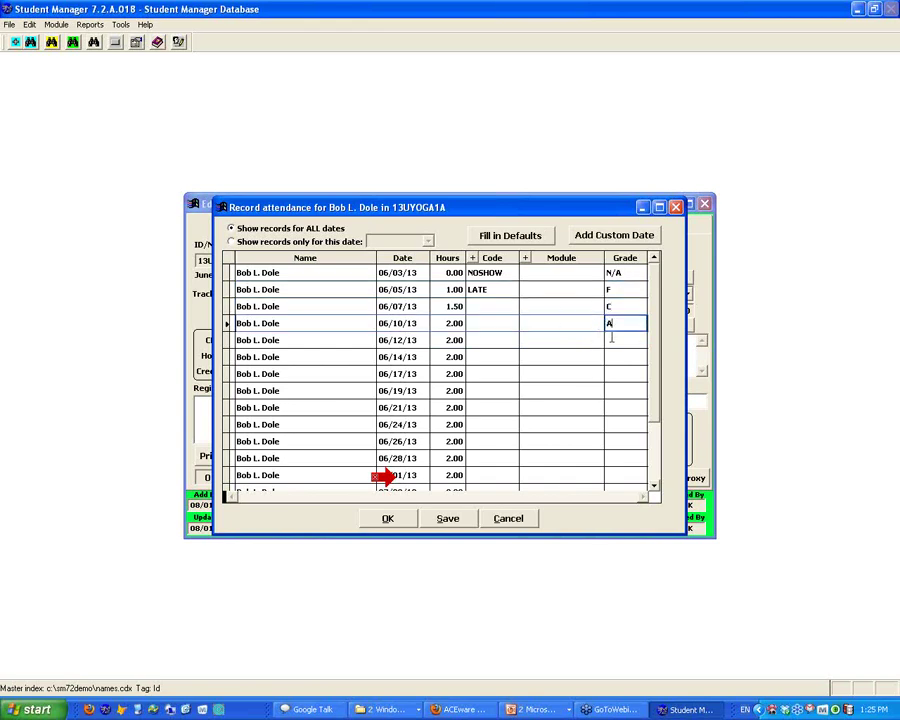
click(617, 357)
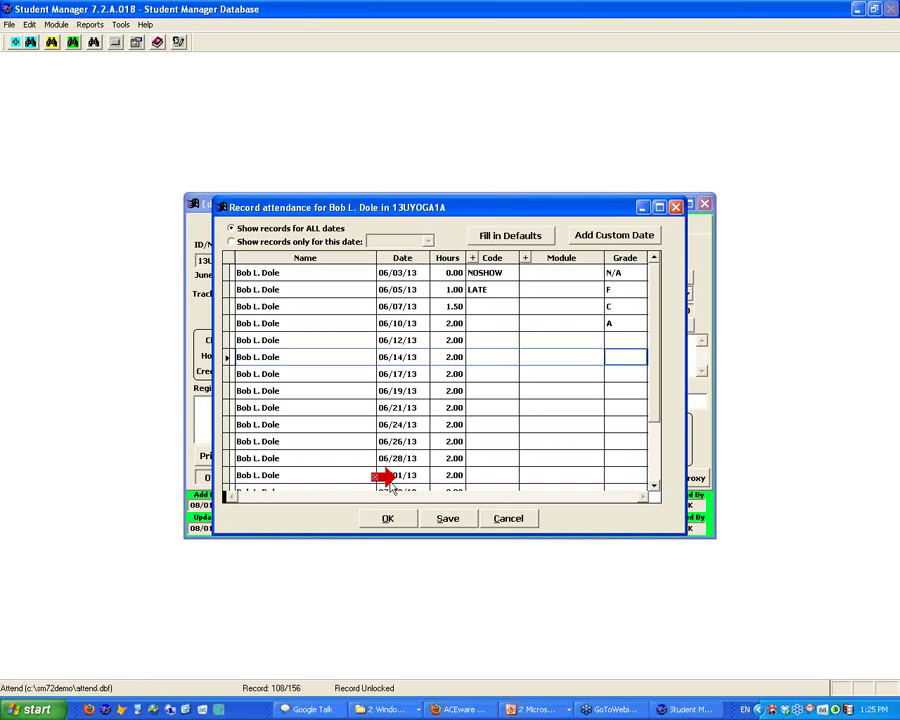
Add a custom attendance date of 06/04/2013 for the student.
click(348, 369)
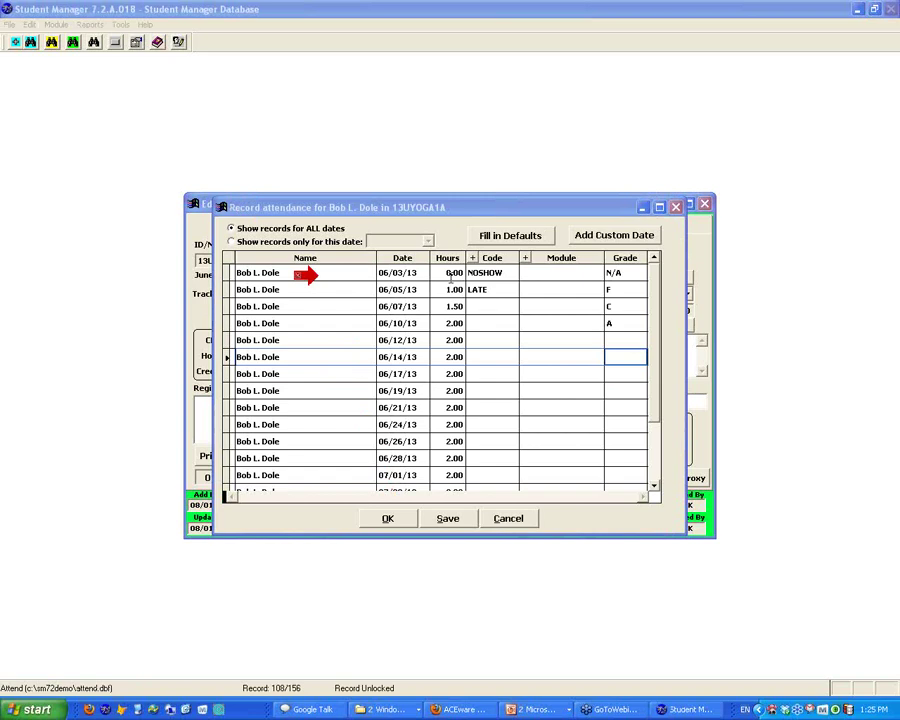
click(613, 237)
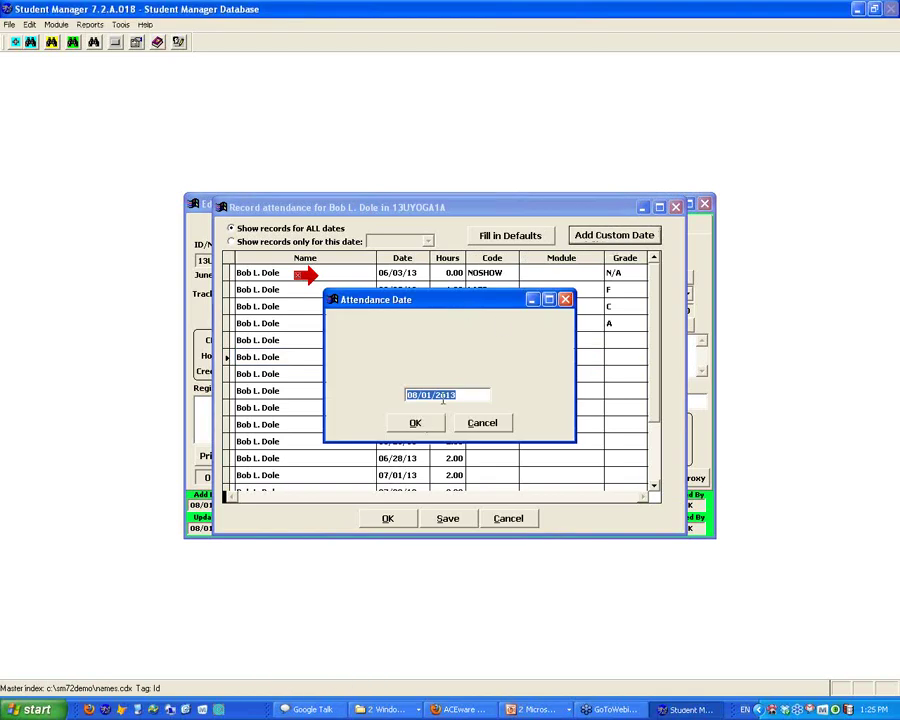
text(06/)
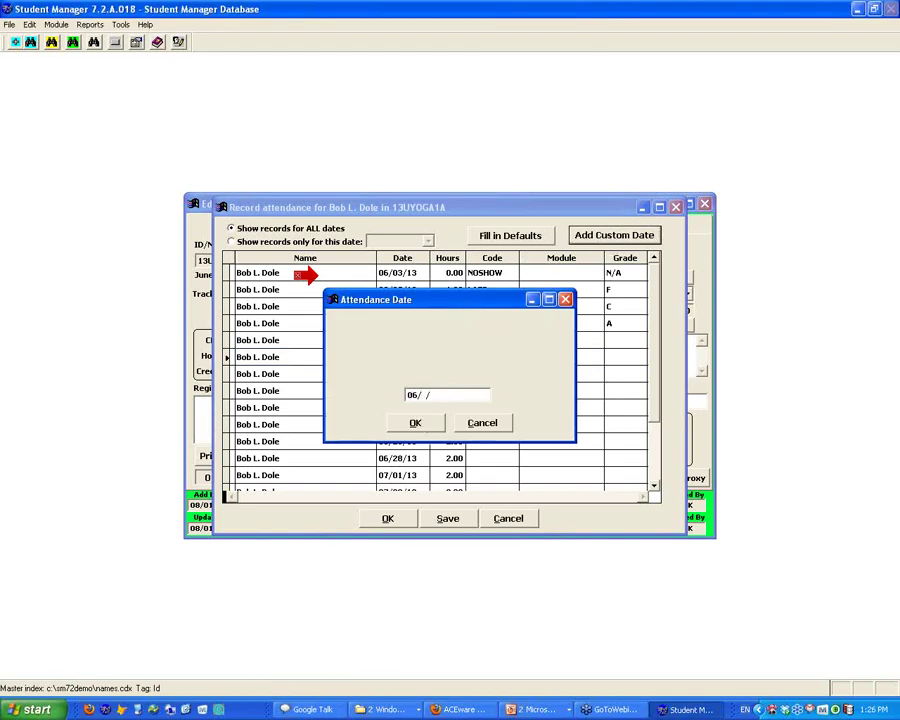
text(0)
text(4/)
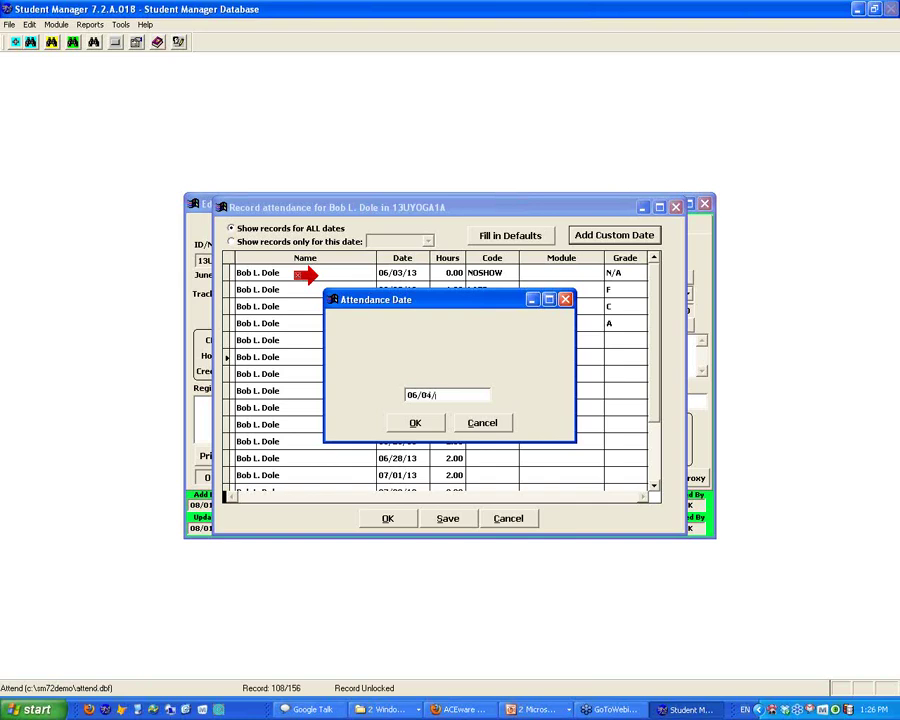
text(2013)
key(Tab)
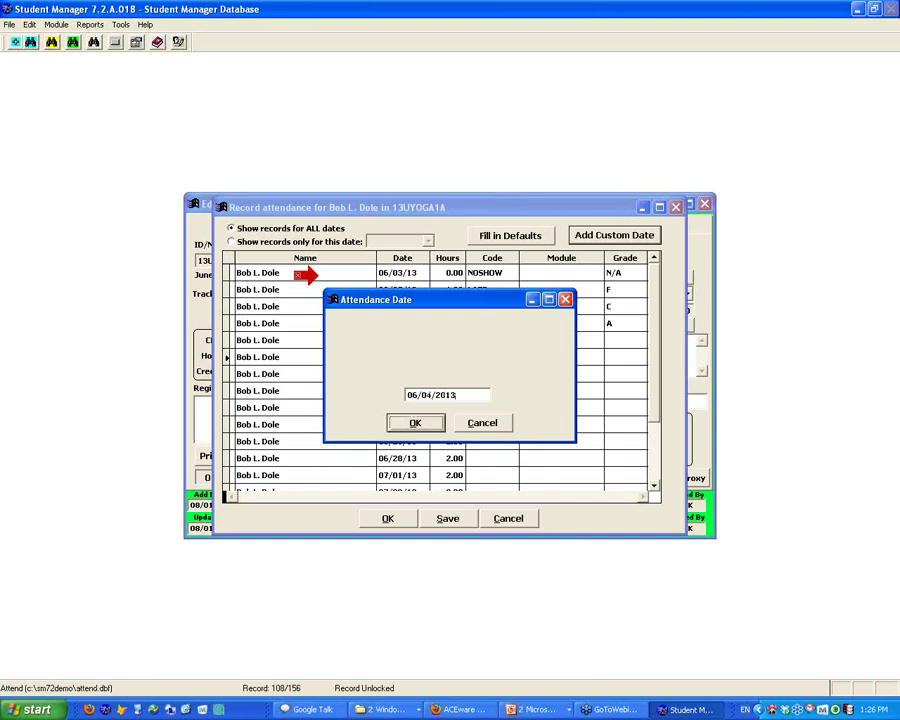
click(417, 422)
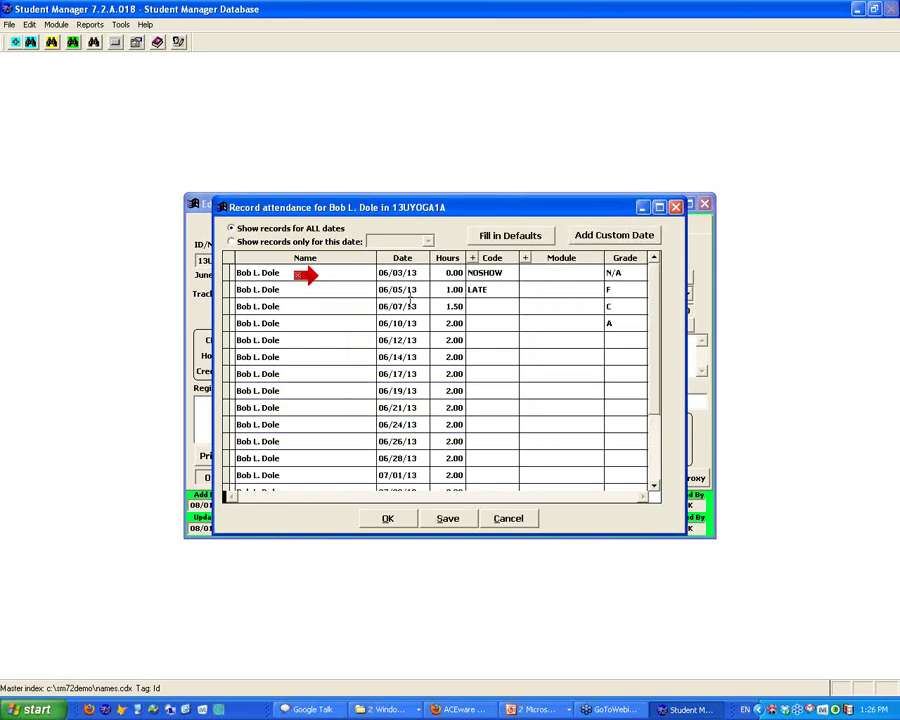
Save the attendance records and reopen the student's attendance grid.
click(442, 519)
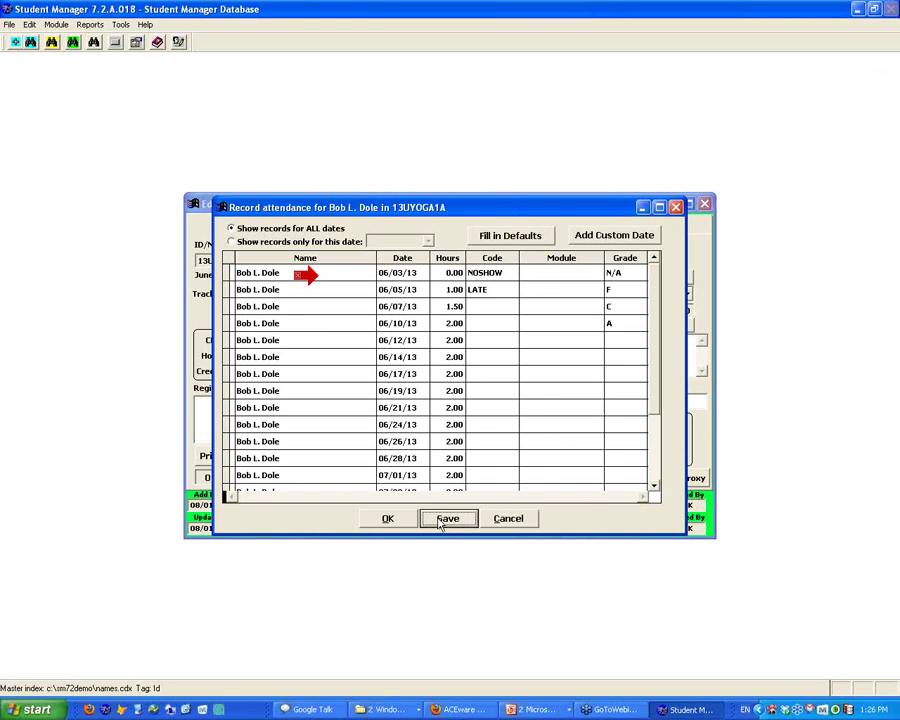
click(401, 520)
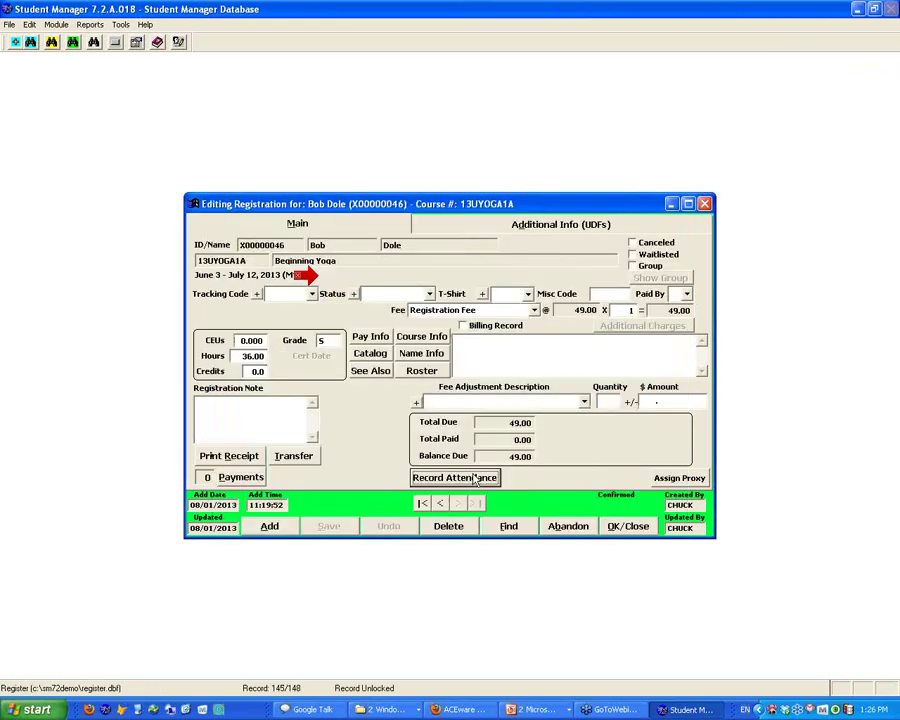
click(476, 479)
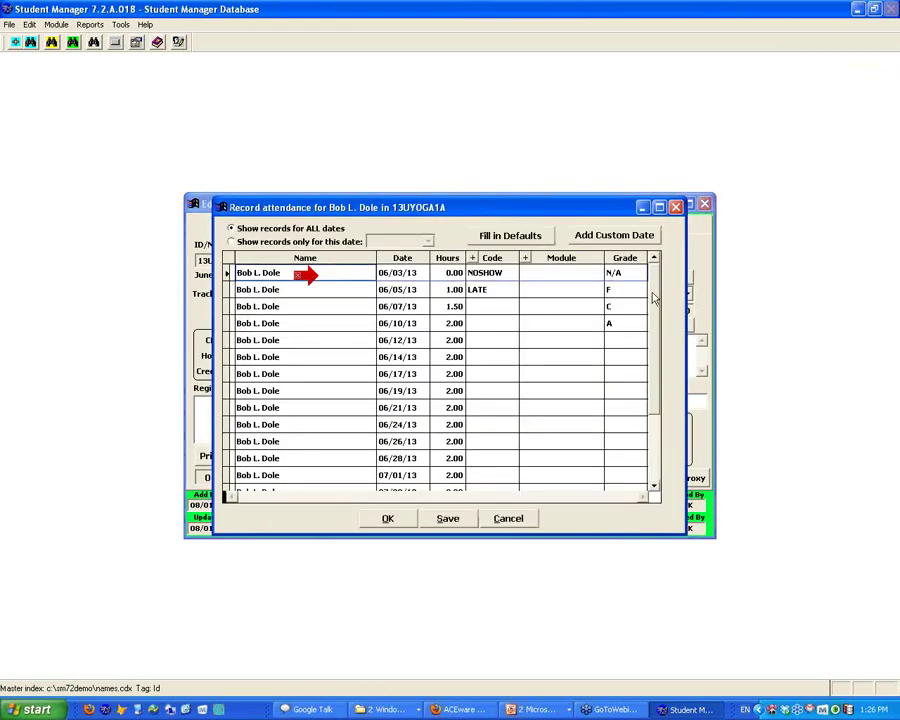
Enter 2.00 hours for the custom 06/04/13 session.
click(657, 428)
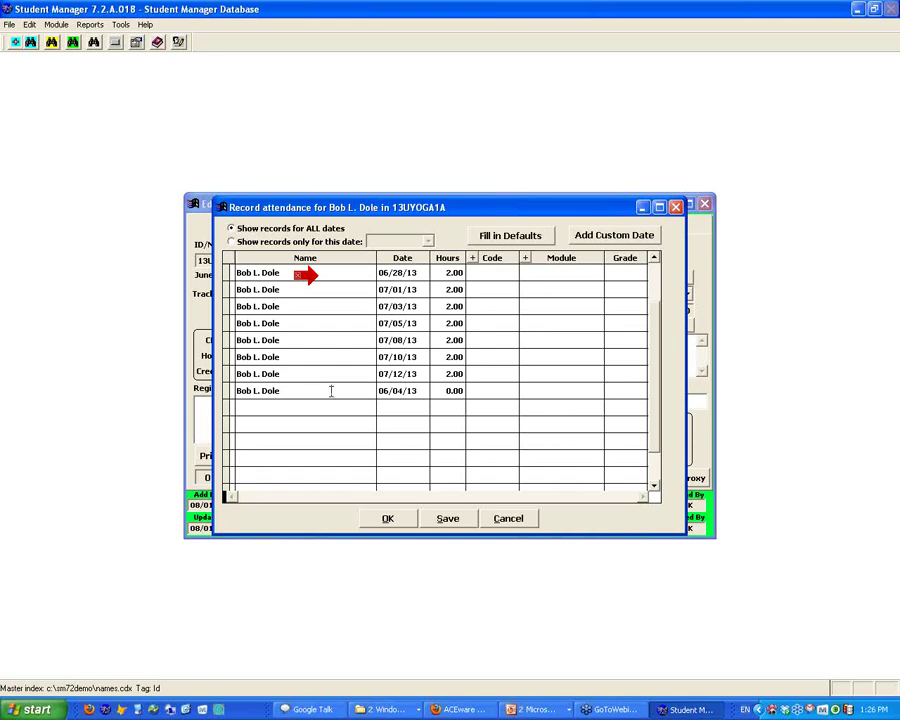
click(410, 391)
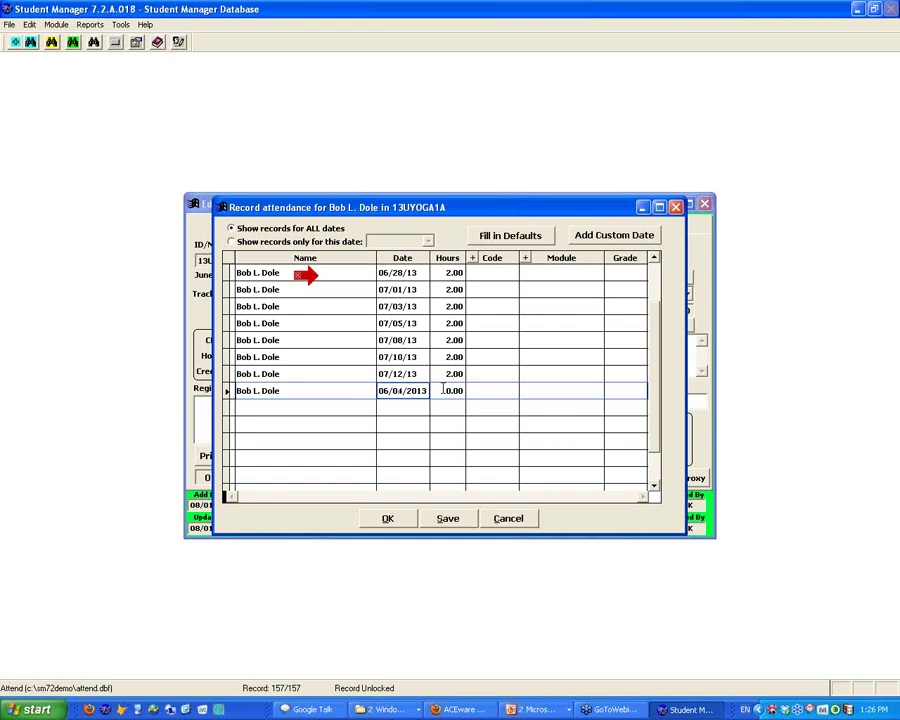
key(Tab)
text(2)
key(Tab)
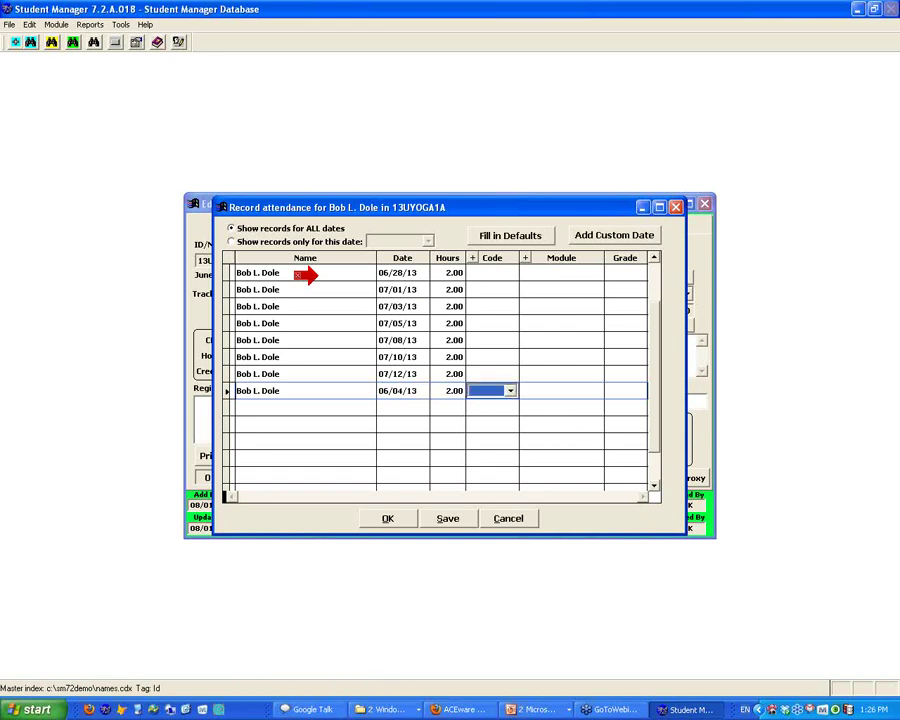
click(510, 391)
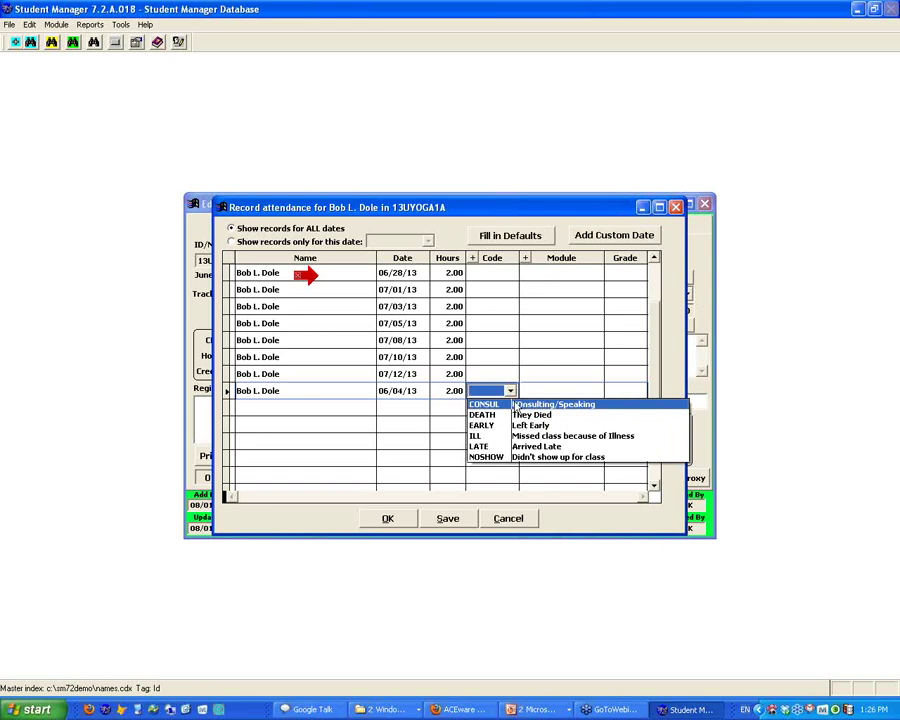
Add a new attendance code MAKEUP with the description 'MAKEUP attendance'.
click(471, 258)
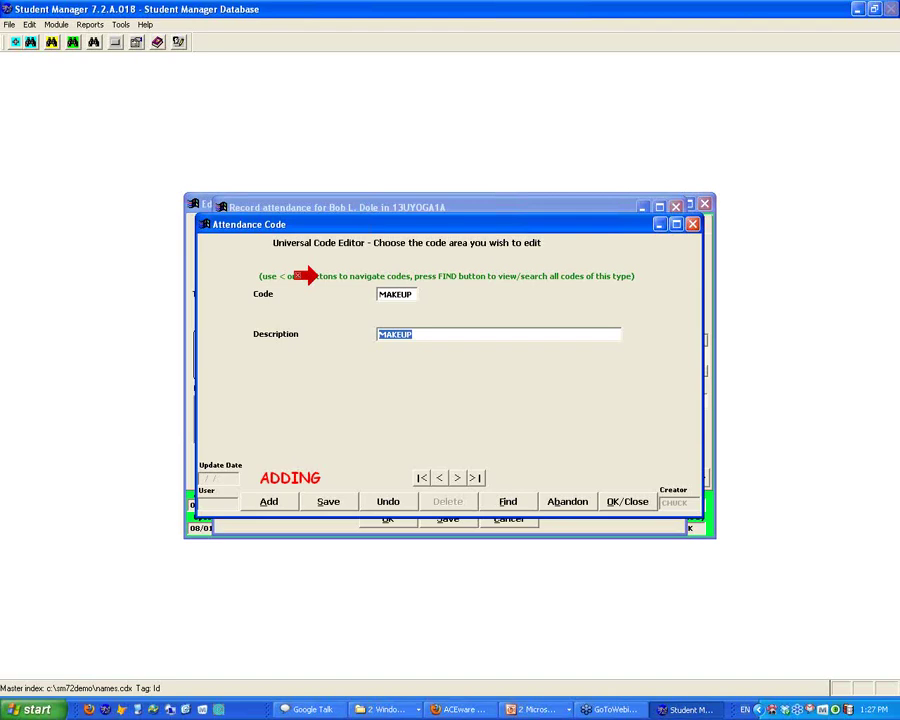
key(End)
text(a)
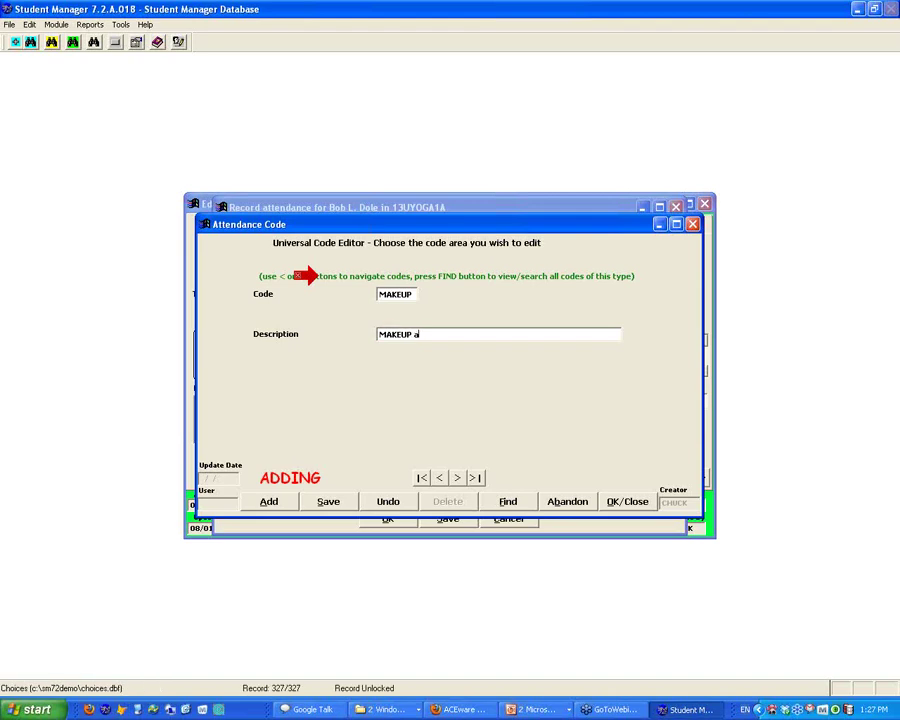
text(ttendance)
Give the 06/04/13 session the MAKEUP code and grade A, then save the attendance.
click(637, 499)
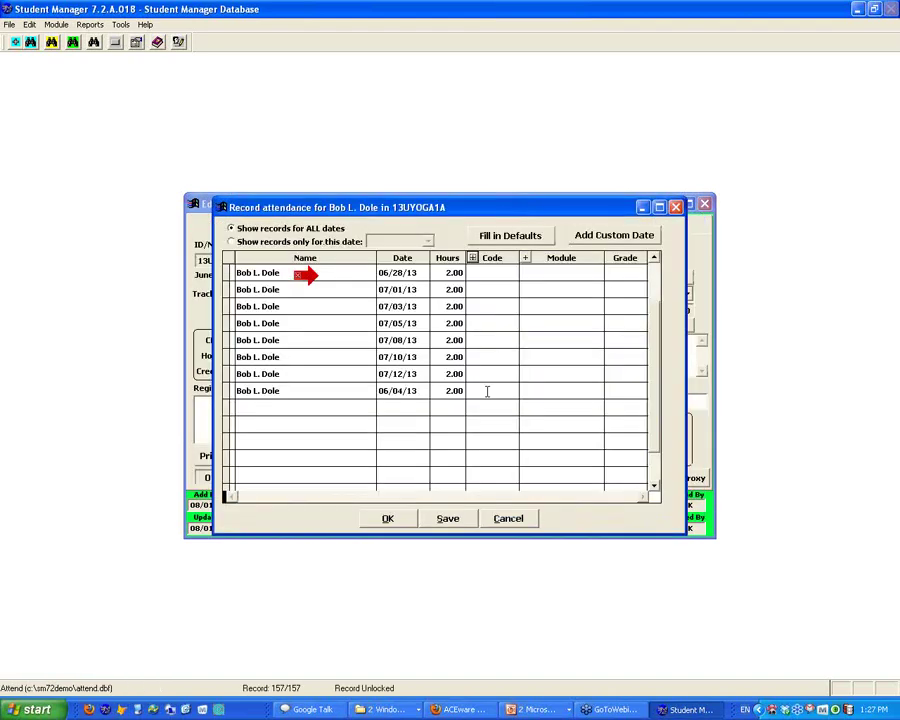
click(488, 391)
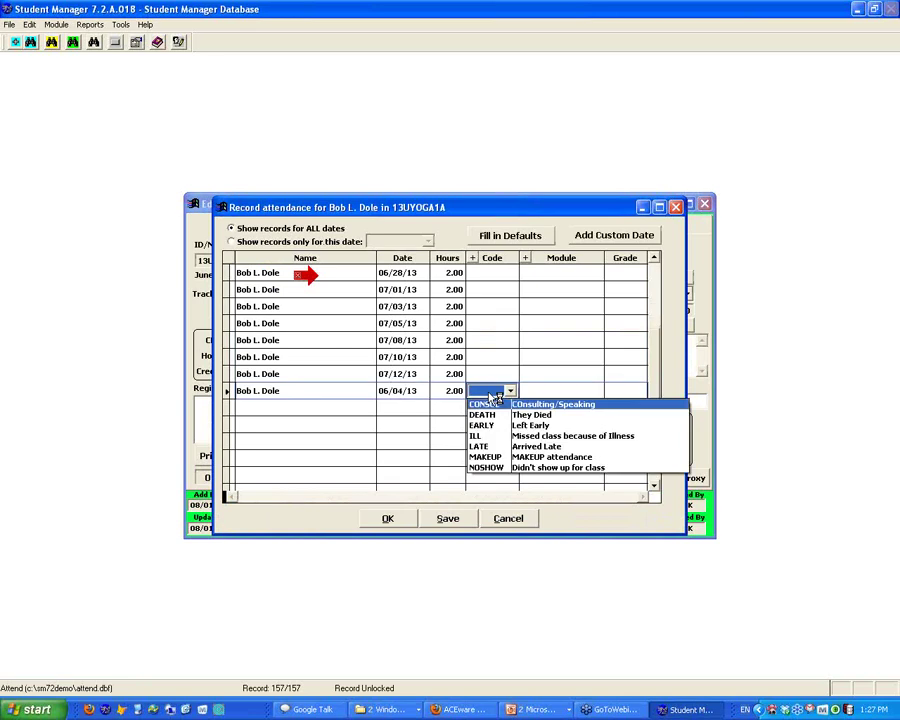
click(505, 452)
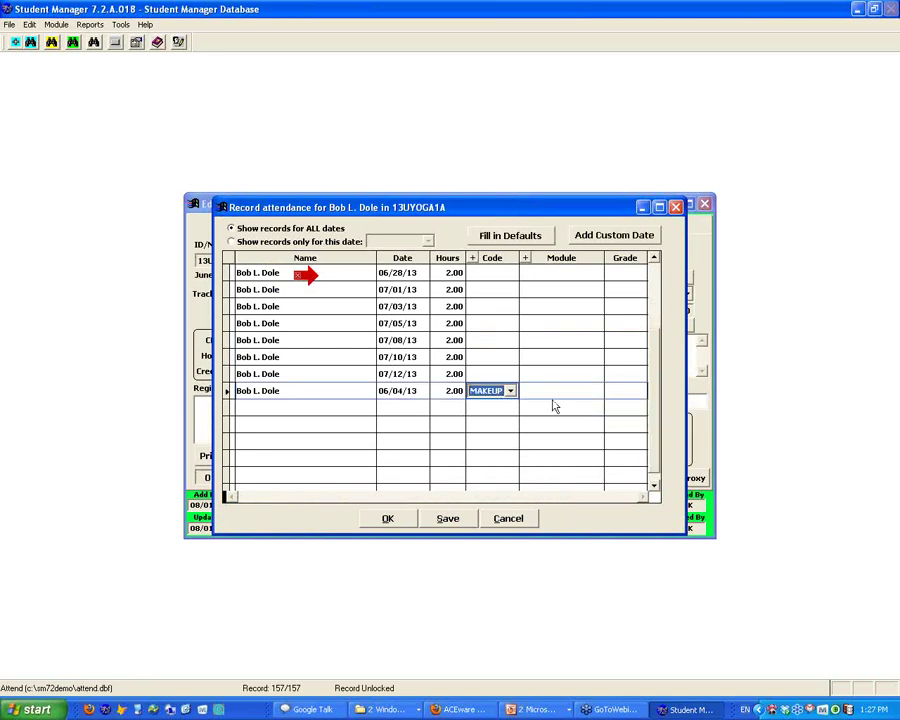
click(608, 391)
text(A)
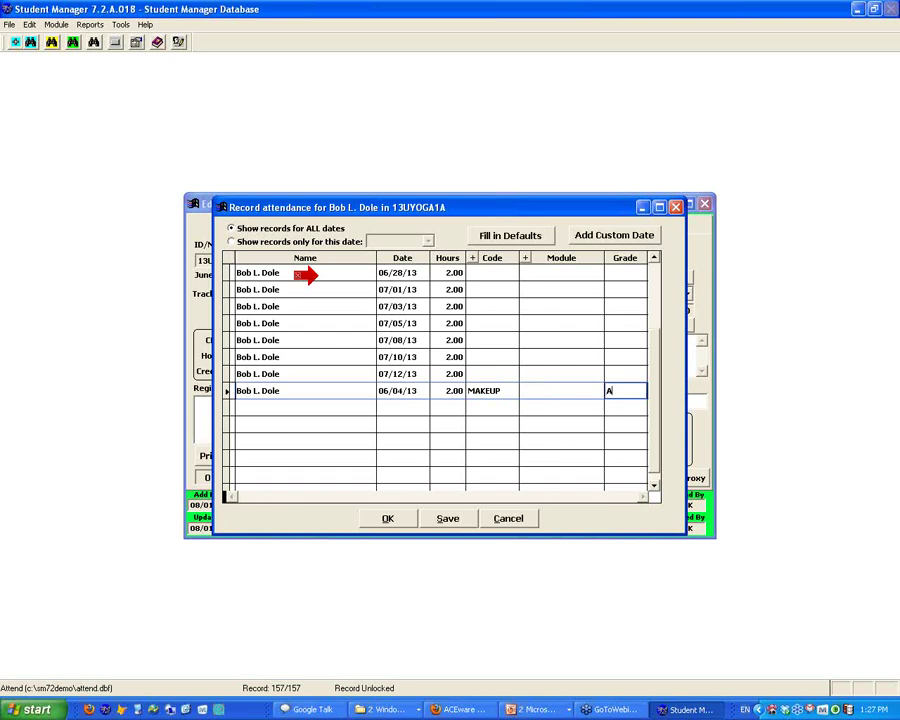
click(388, 519)
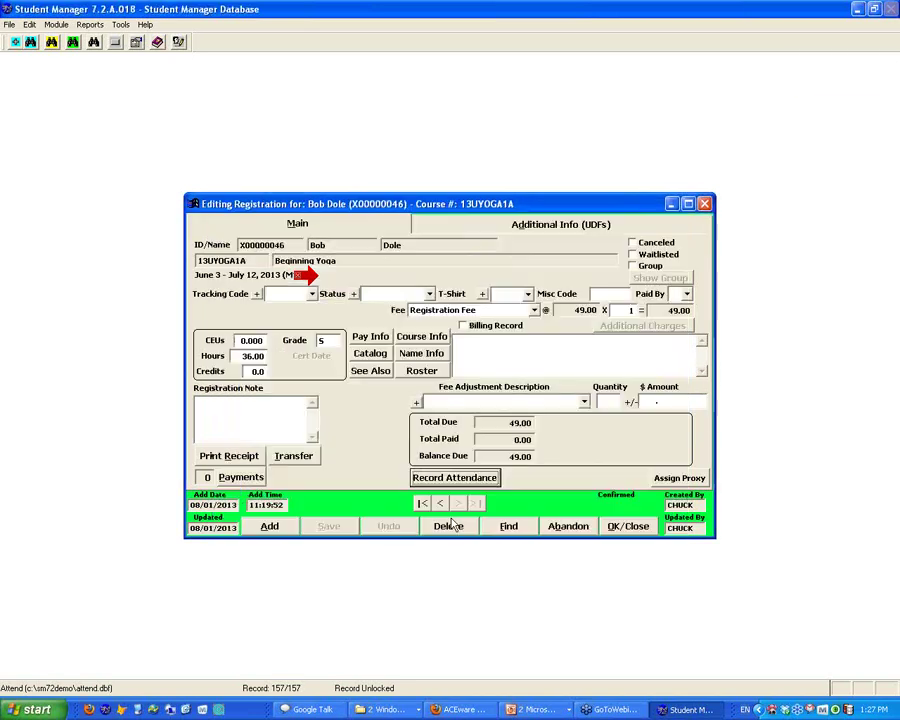
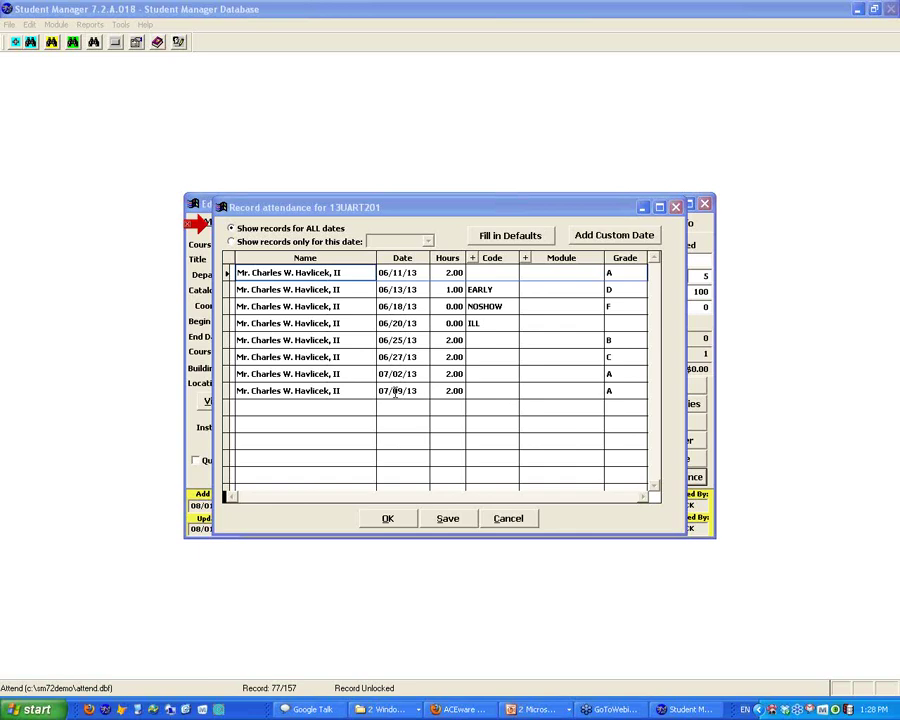
Start a custom attendance date and select all listed students for it.
click(628, 240)
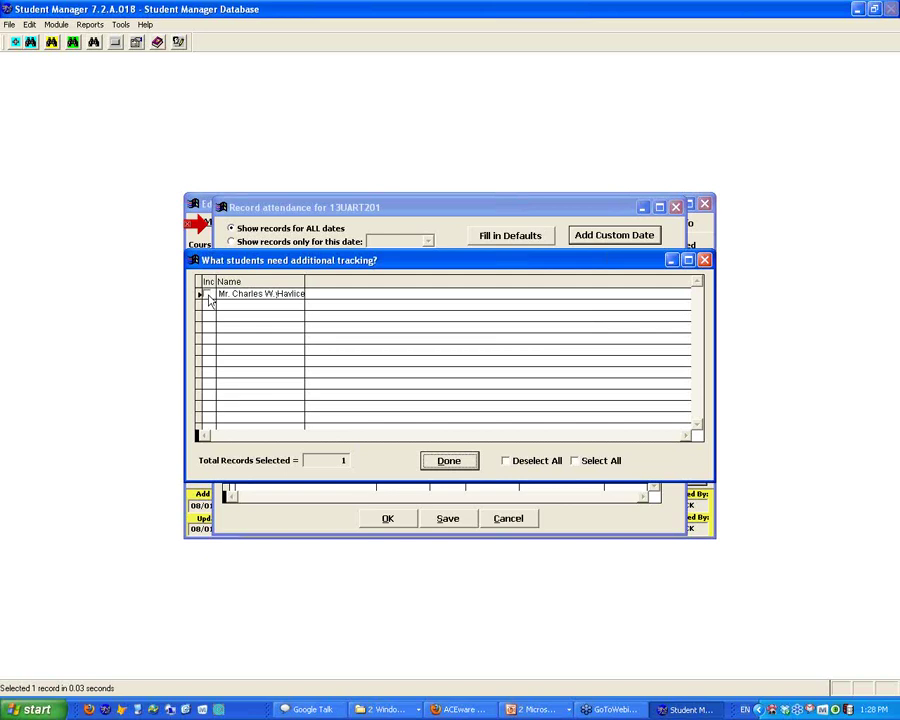
click(208, 299)
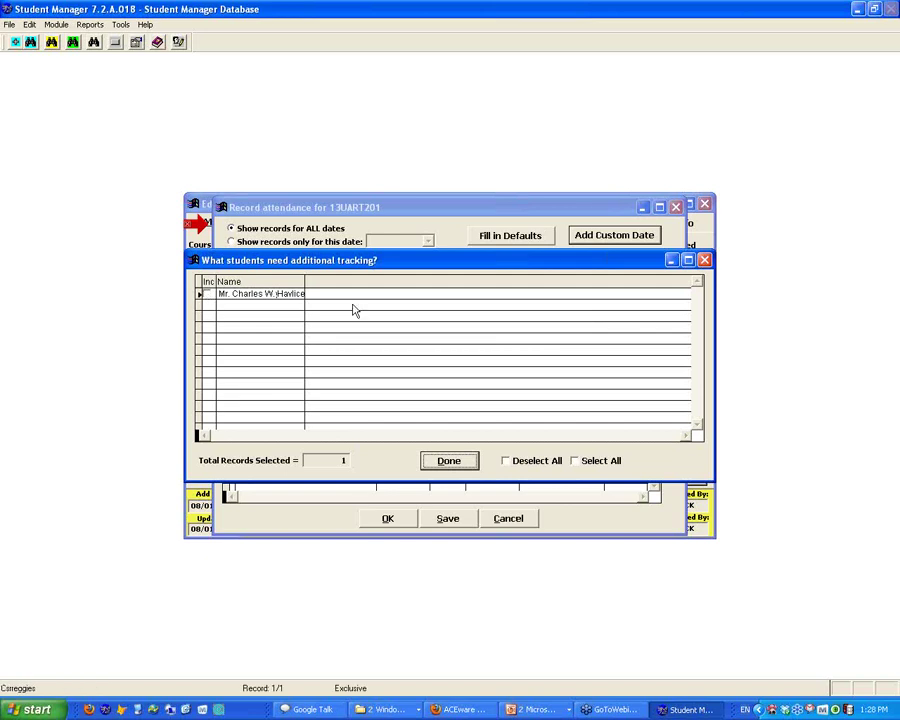
drag(368, 261, 410, 273)
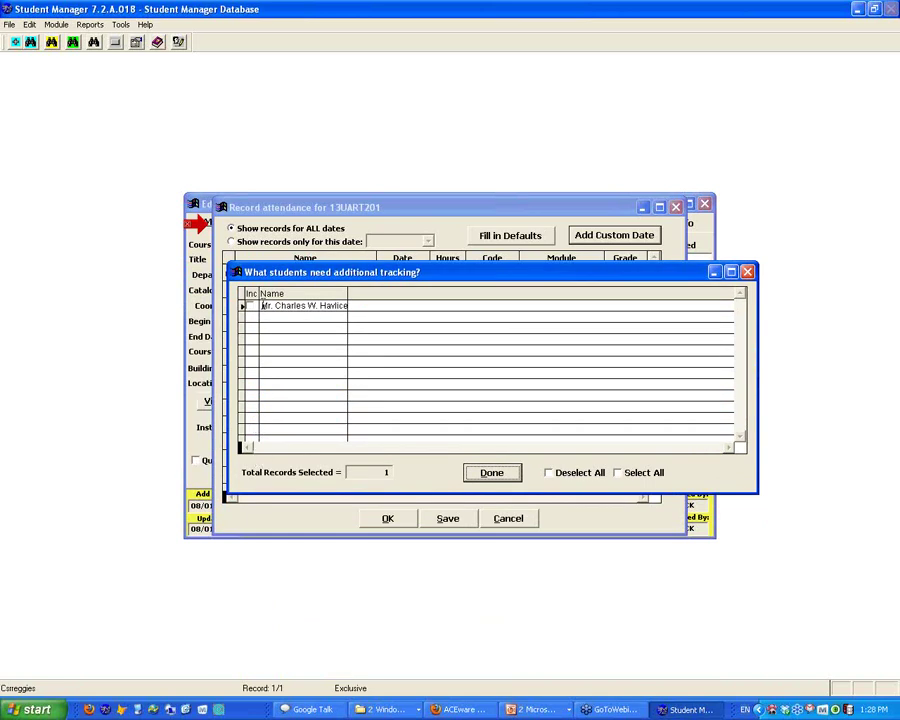
click(619, 474)
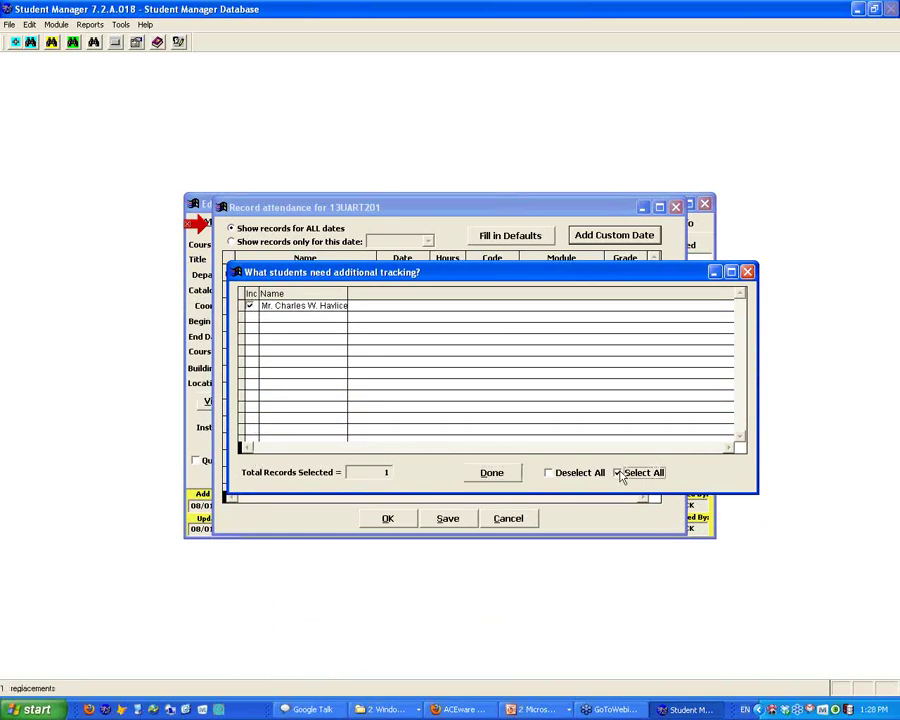
click(490, 474)
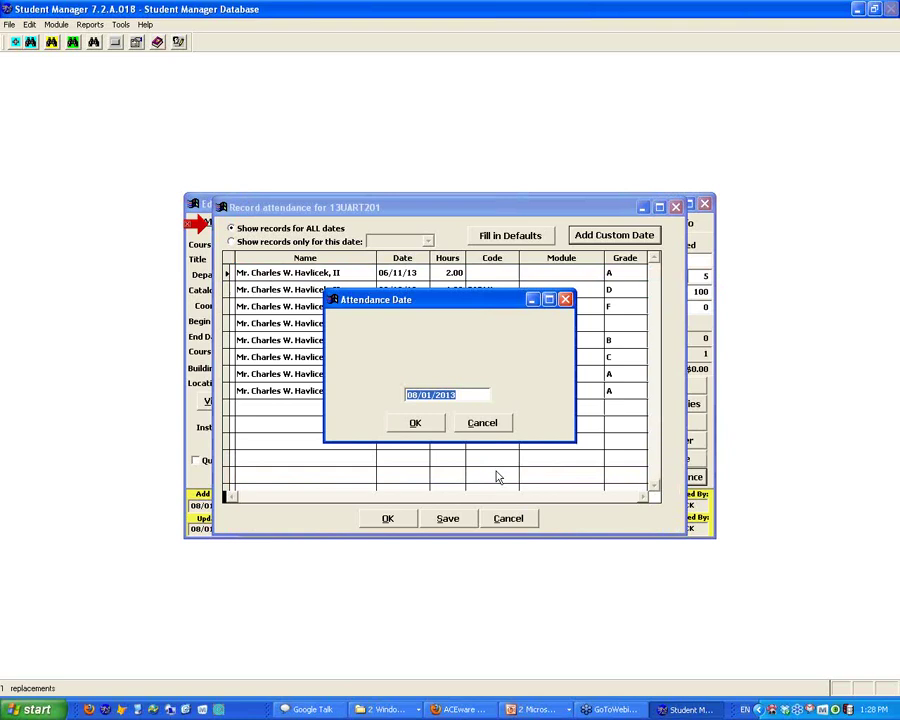
Set the custom date to 07/13/2013 and confirm it.
click(432, 394)
drag(432, 394, 404, 394)
text(0713)
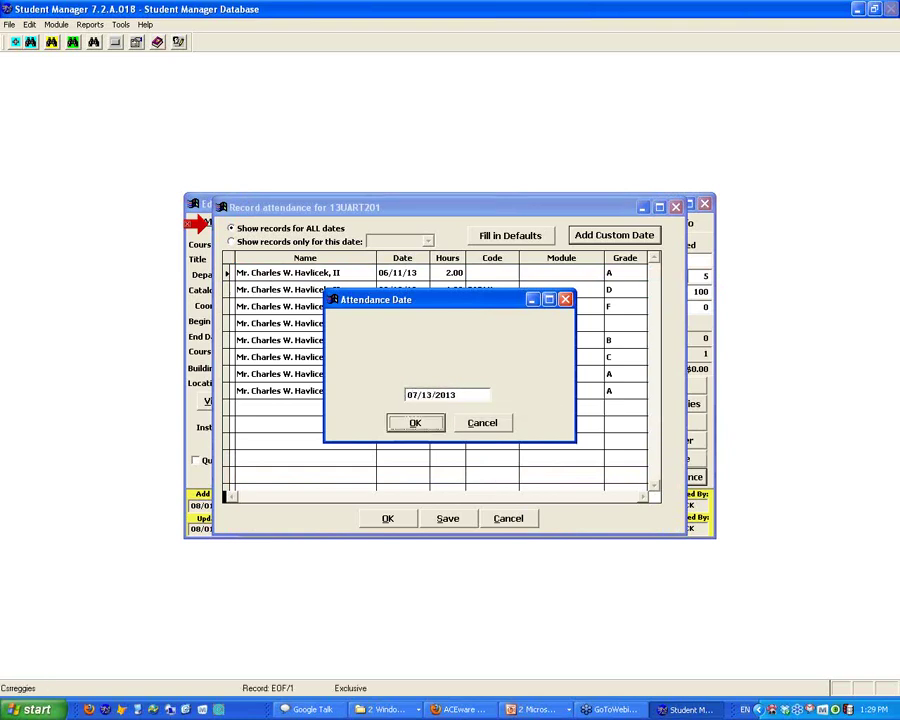
click(421, 425)
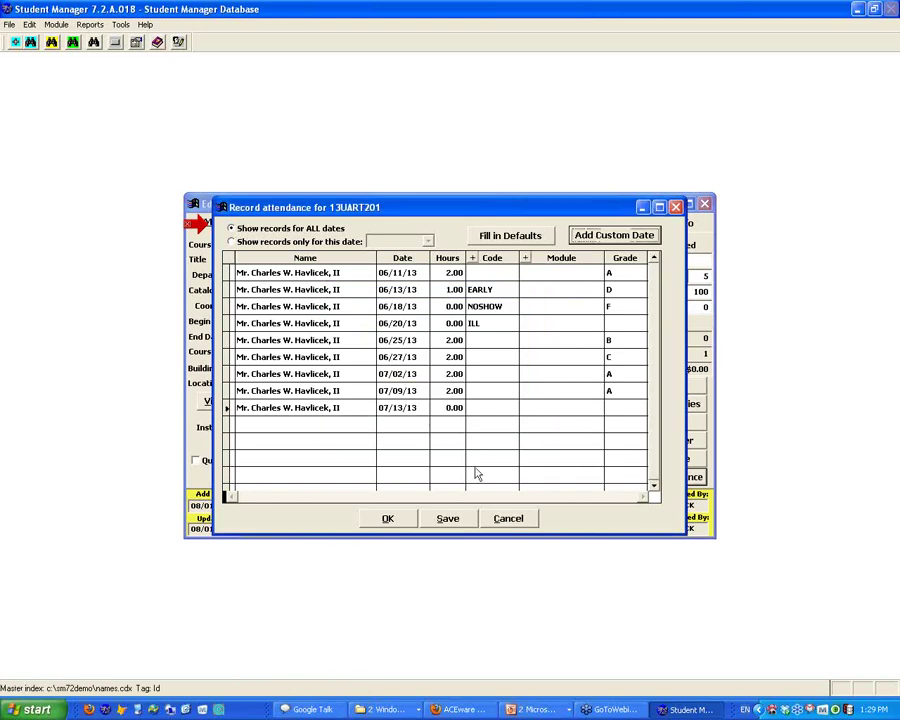
Save the new 07/13/13 row and enter a new module code, CLINICAL WOR.
click(458, 522)
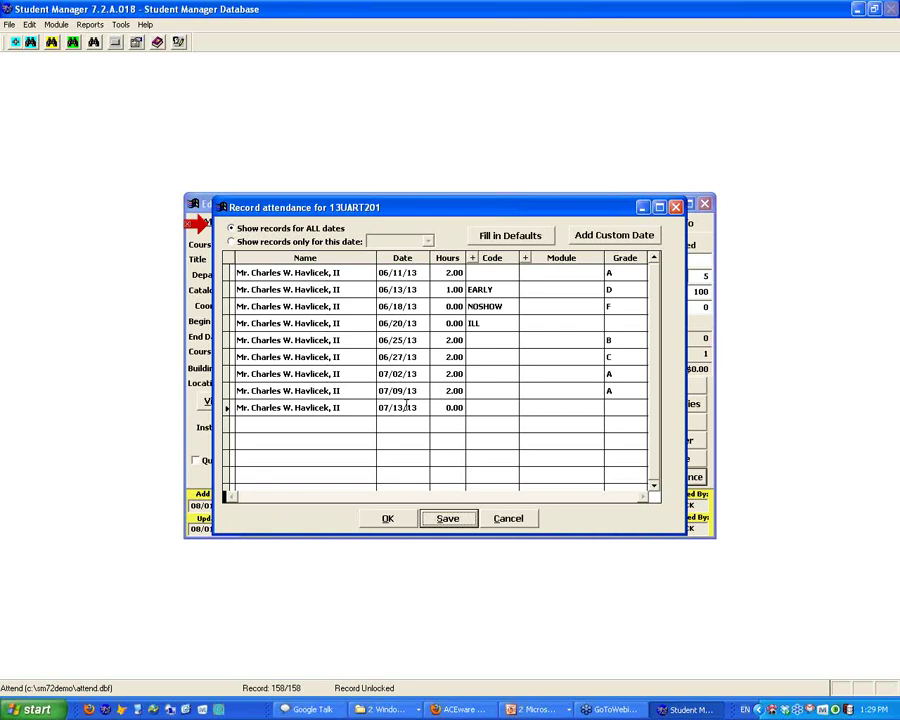
click(561, 403)
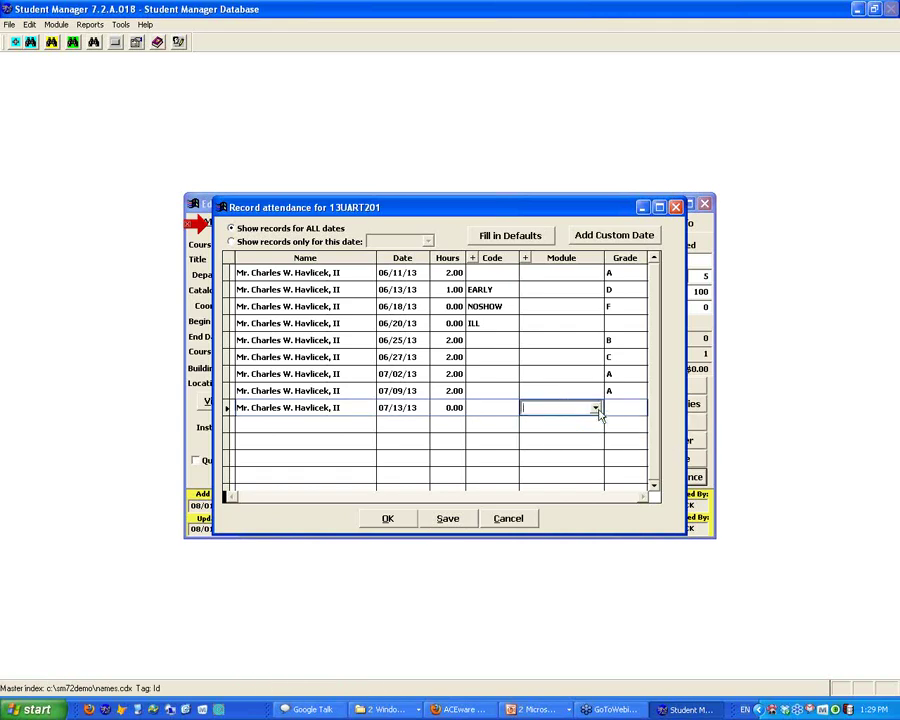
click(525, 258)
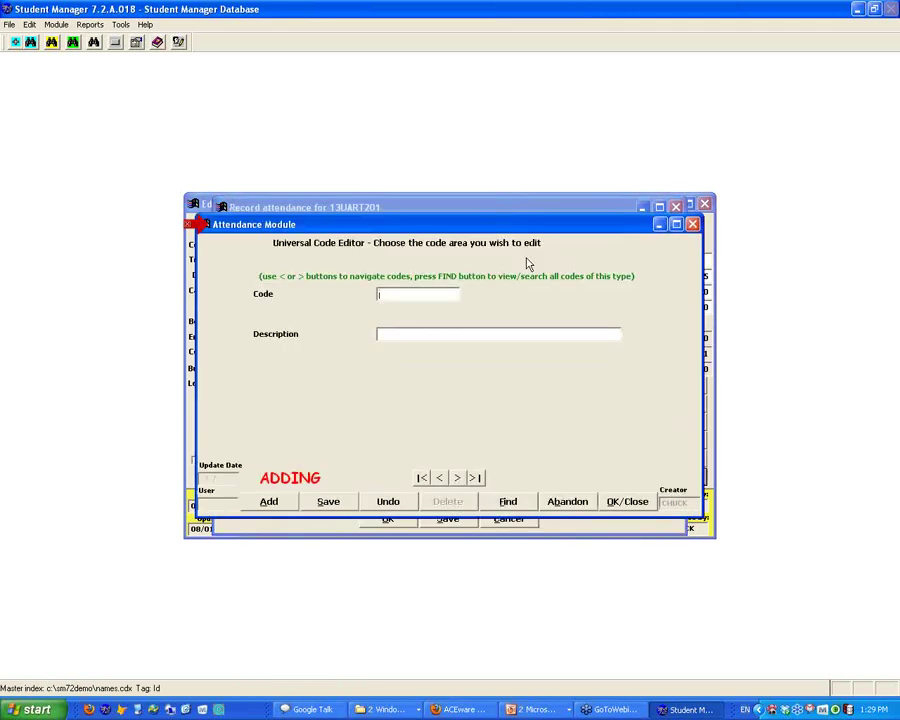
text(CLINICAL WOR)
key(Tab)
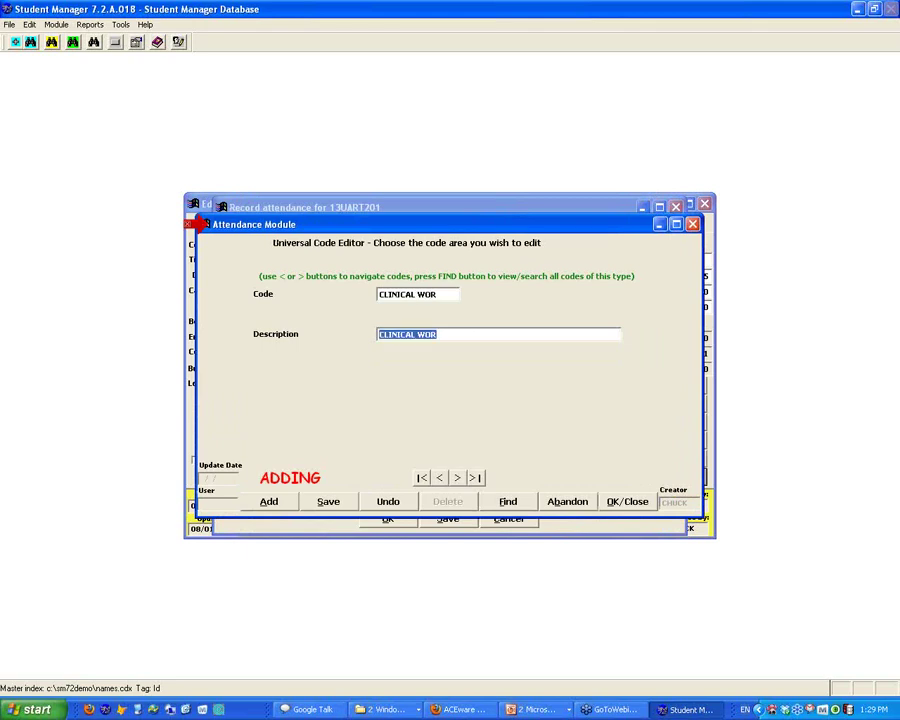
Correct the code's description to CLINICAL WORK and save it, returning to the grid.
text(K)
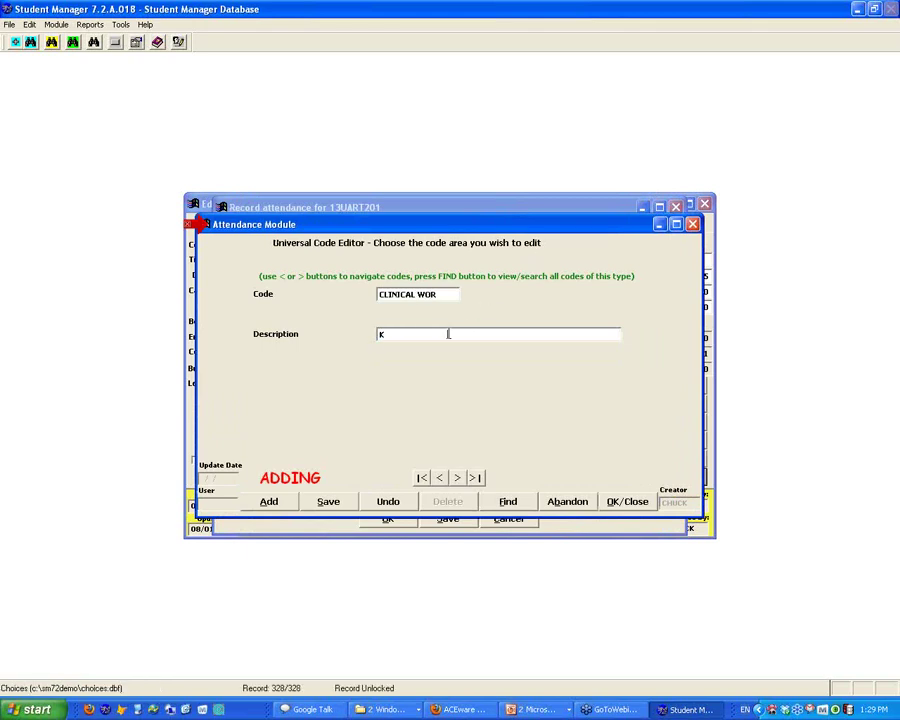
key(BackSpace)
click(451, 293)
key(Tab)
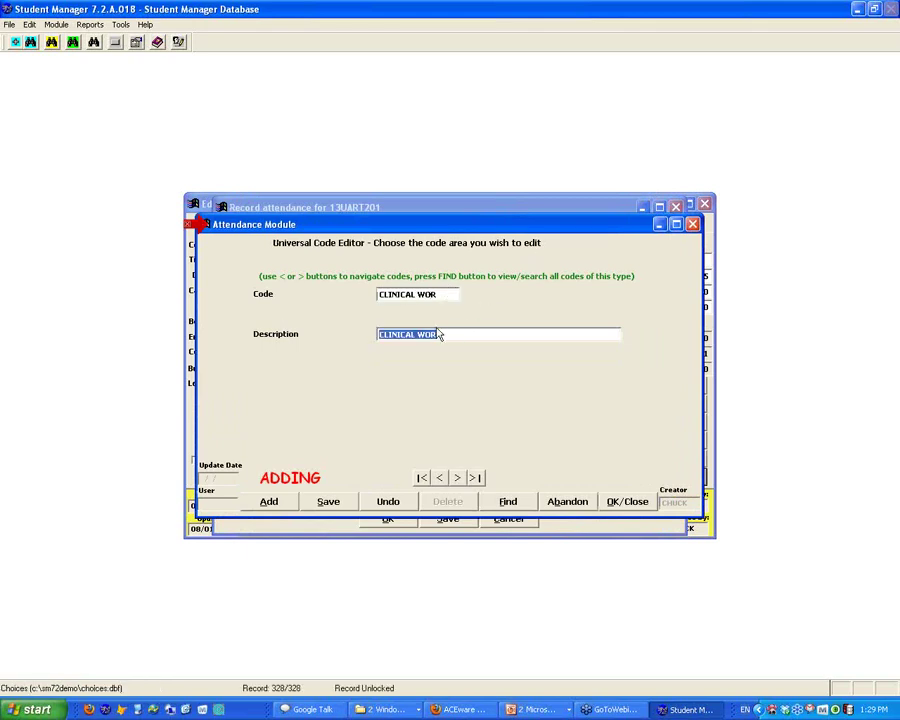
click(440, 333)
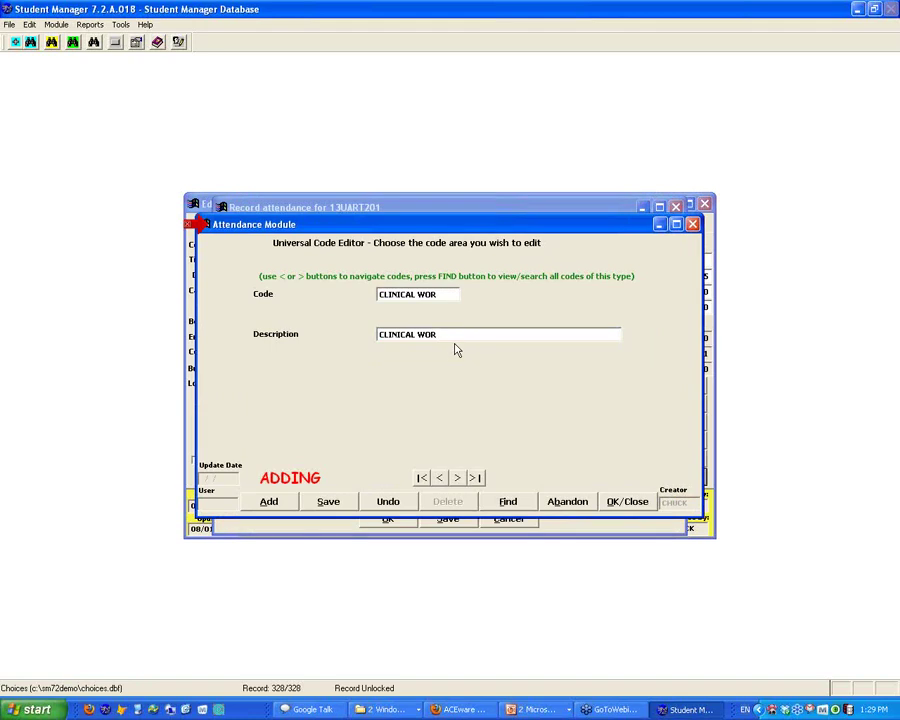
text(k)
click(628, 507)
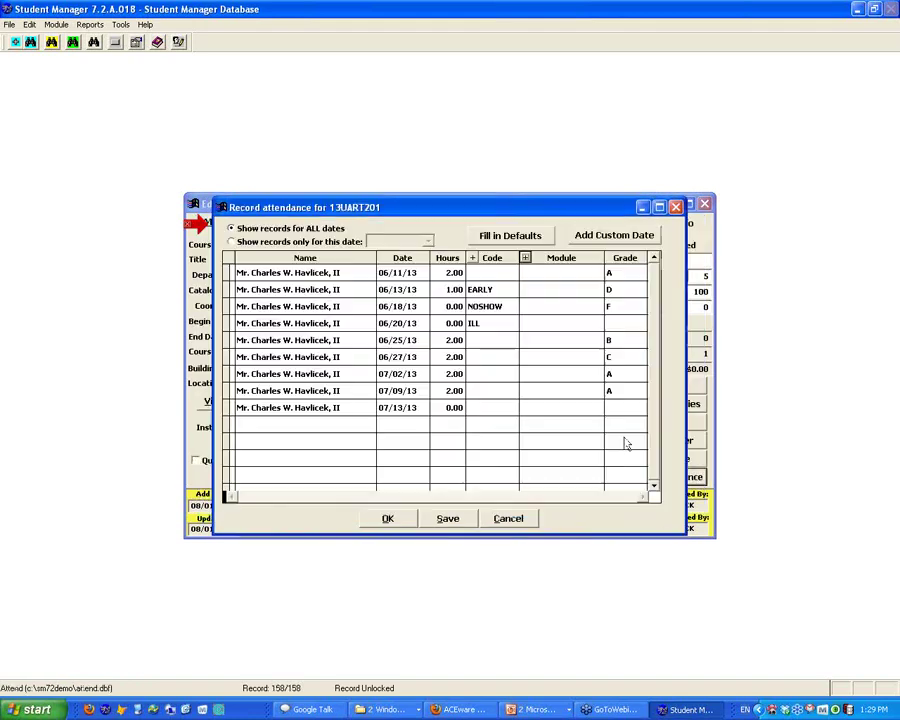
Give the 07/13/13 row the CLINICAL WORK module and 8 hours.
click(565, 410)
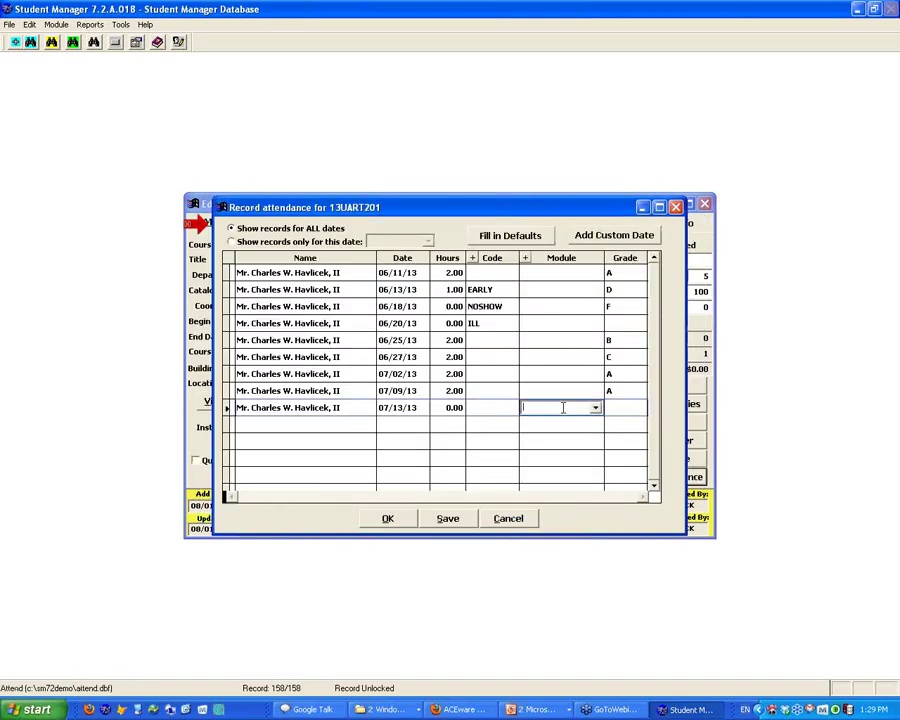
click(596, 408)
click(583, 421)
click(440, 408)
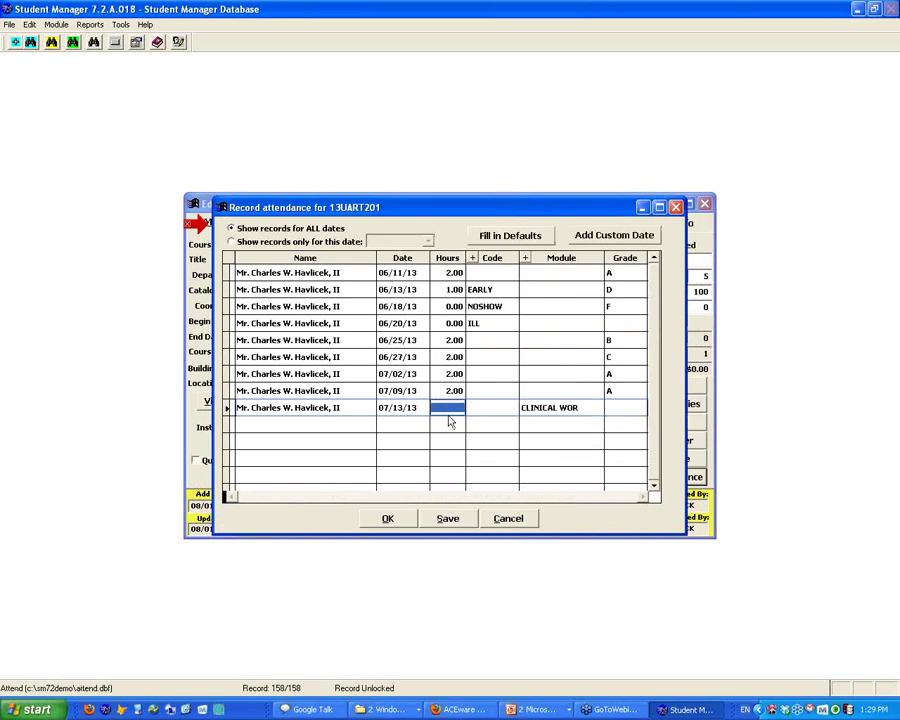
text(8.)
key(Tab)
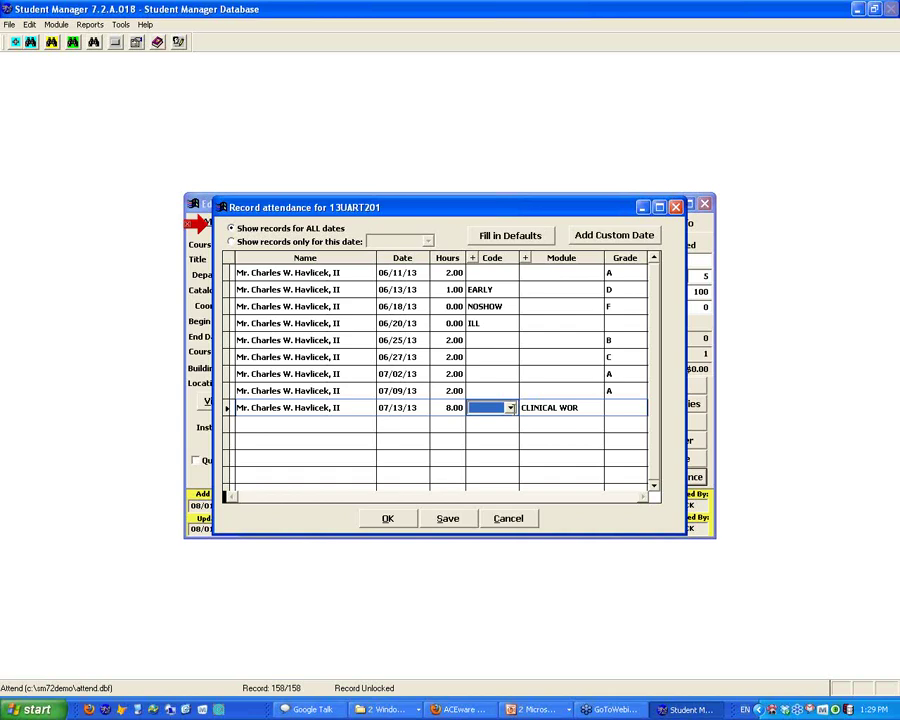
Grade the 07/13/13 row P, save the attendance records and return to the course.
click(635, 408)
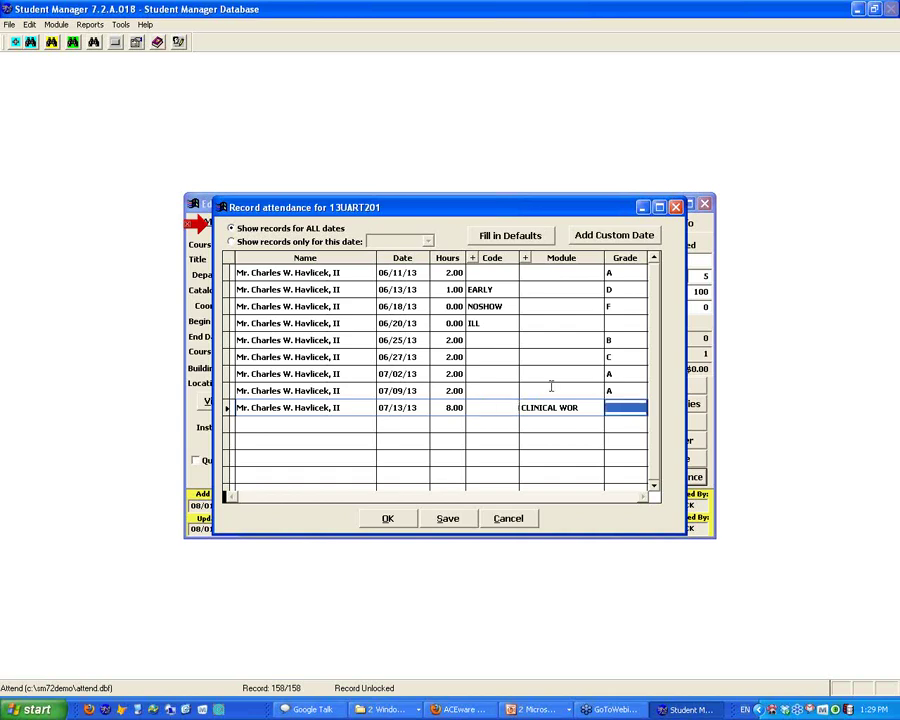
text(P)
click(449, 520)
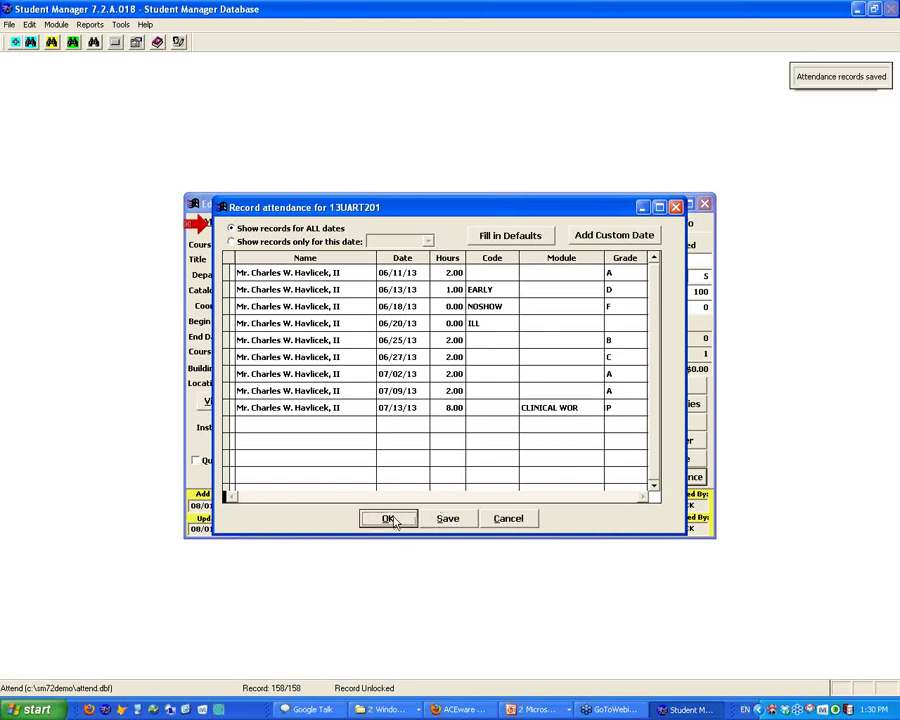
click(393, 520)
click(458, 333)
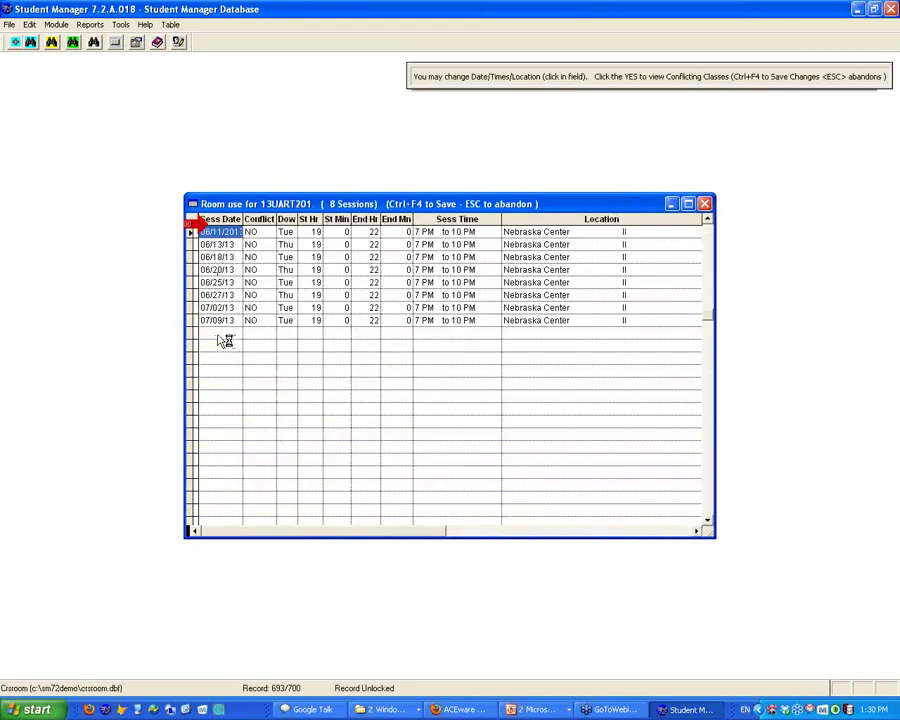
Change the last class session date to 07/09/13, save, and reopen the 13UART201 attendance records.
click(705, 204)
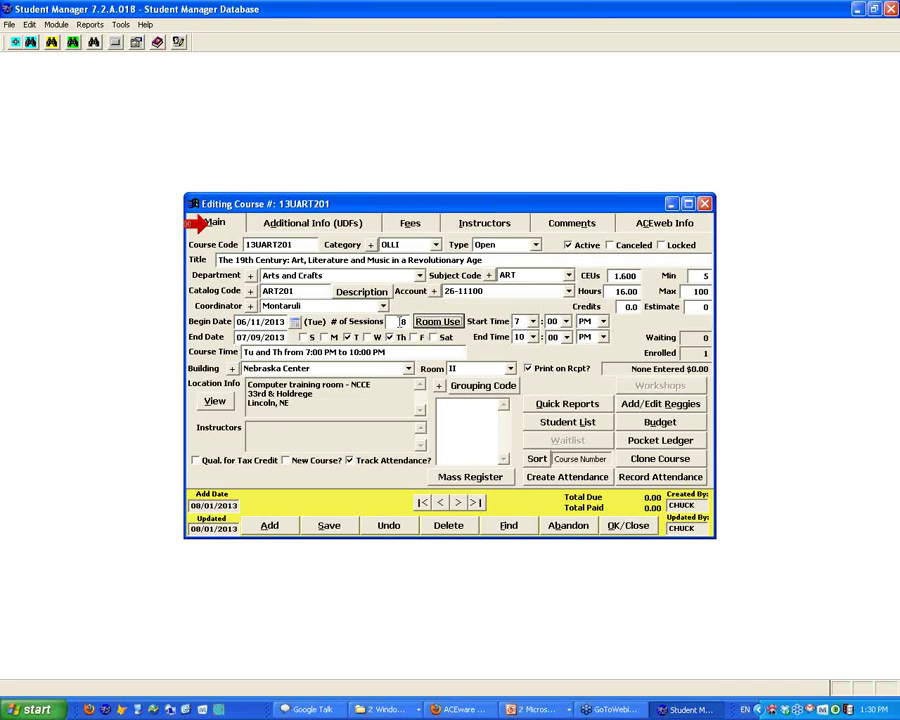
click(437, 321)
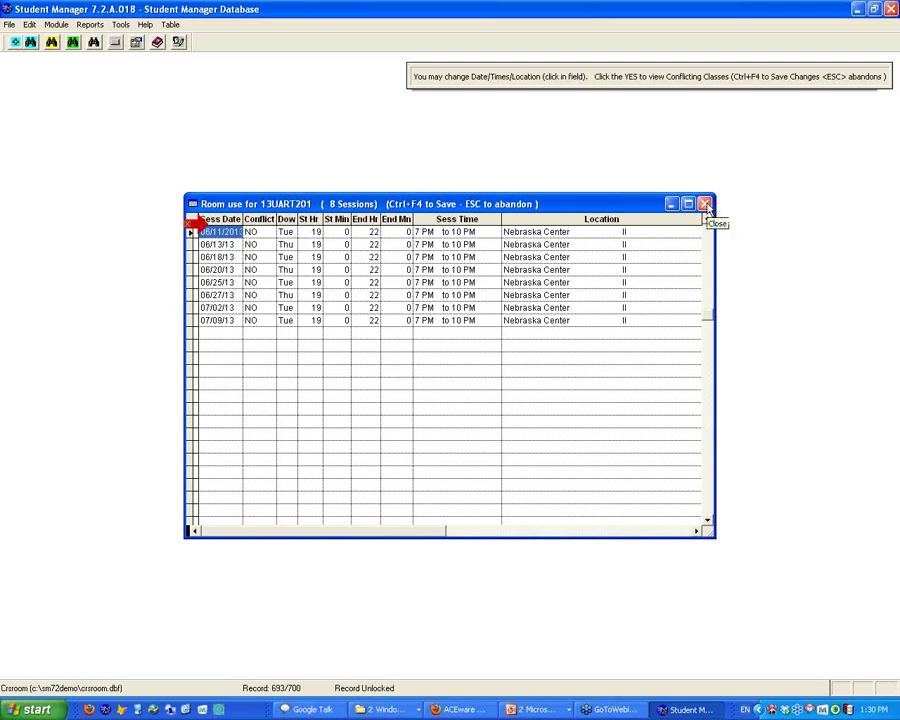
click(210, 320)
text(9)
key(ctrl+F4)
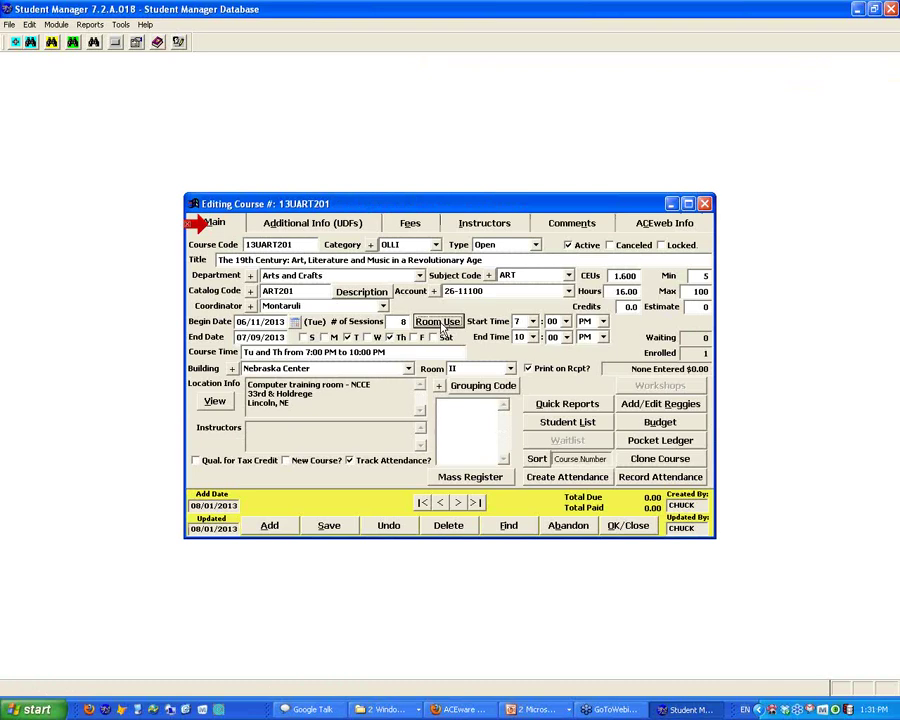
click(659, 479)
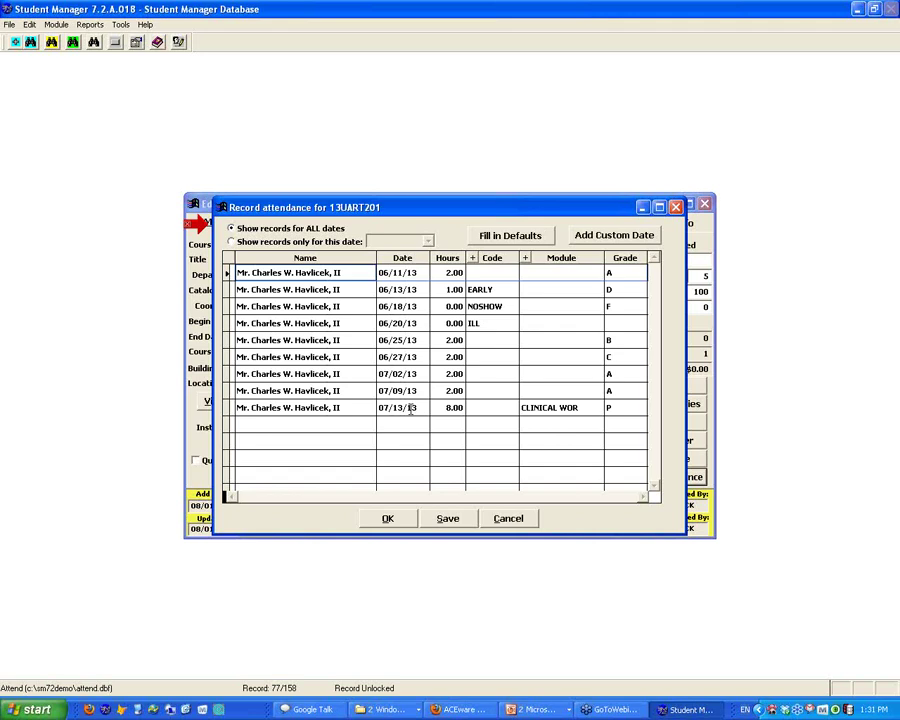
Set the 07/13/13 row's attendance code to MAKEUP.
click(521, 408)
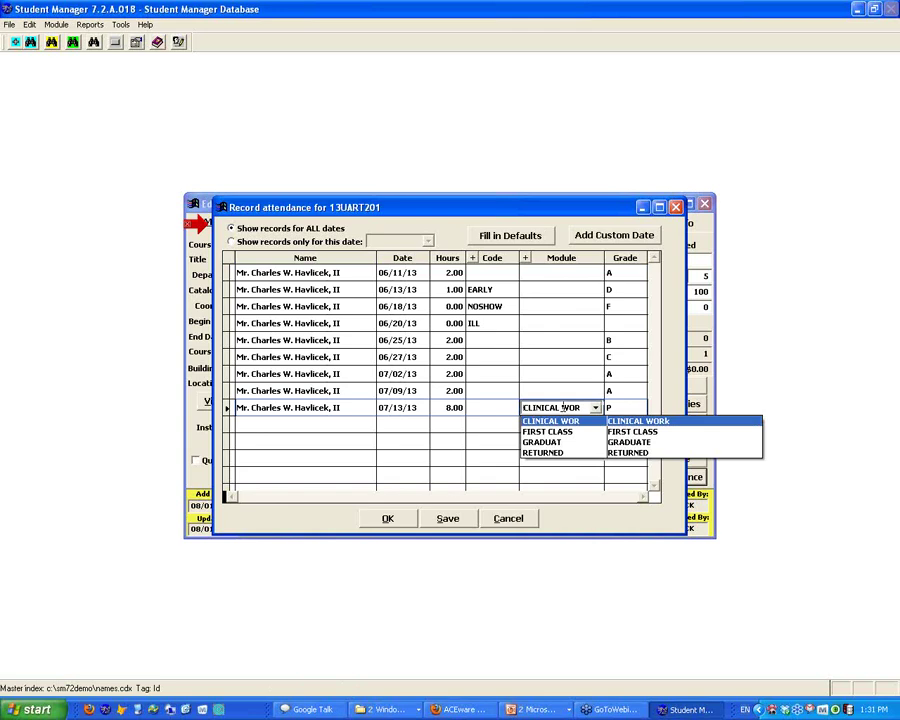
click(506, 414)
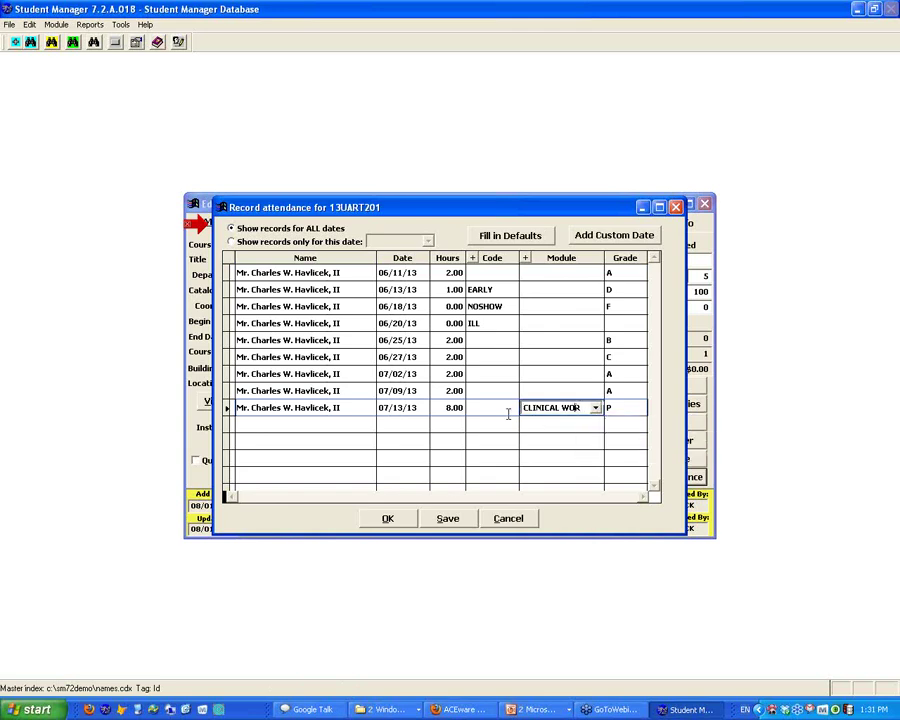
click(500, 408)
click(510, 408)
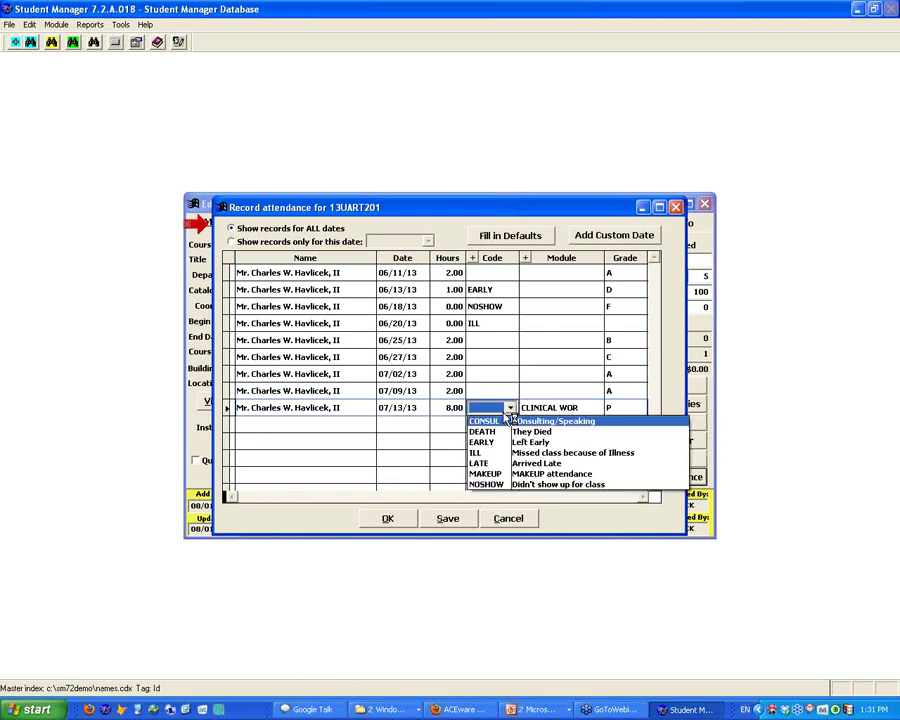
click(490, 474)
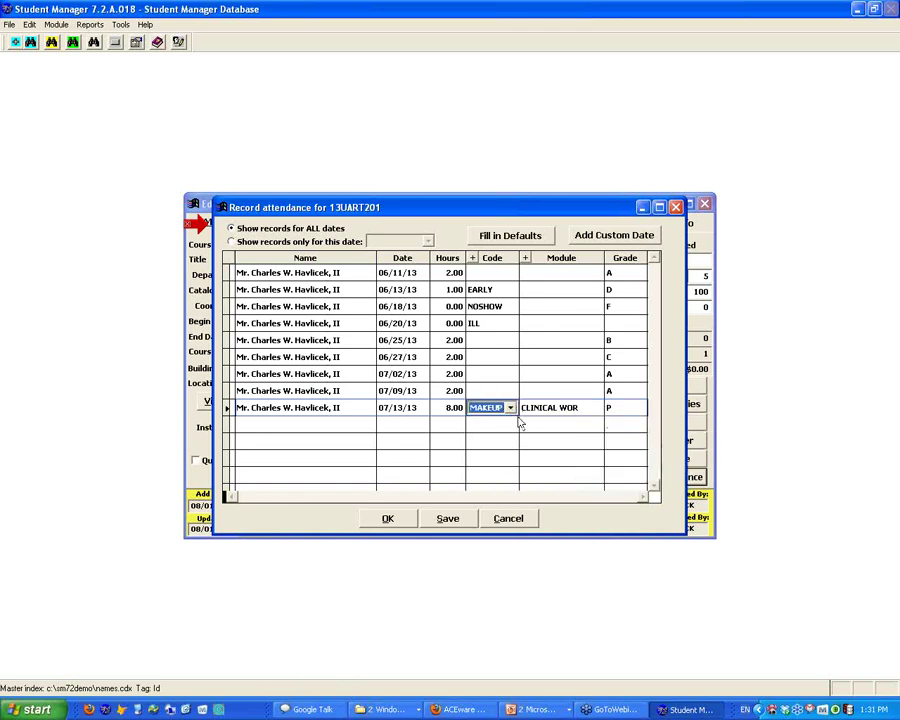
Delete the module text from the 07/13/13 row, leaving the module empty.
click(530, 410)
click(578, 412)
double_click(578, 412)
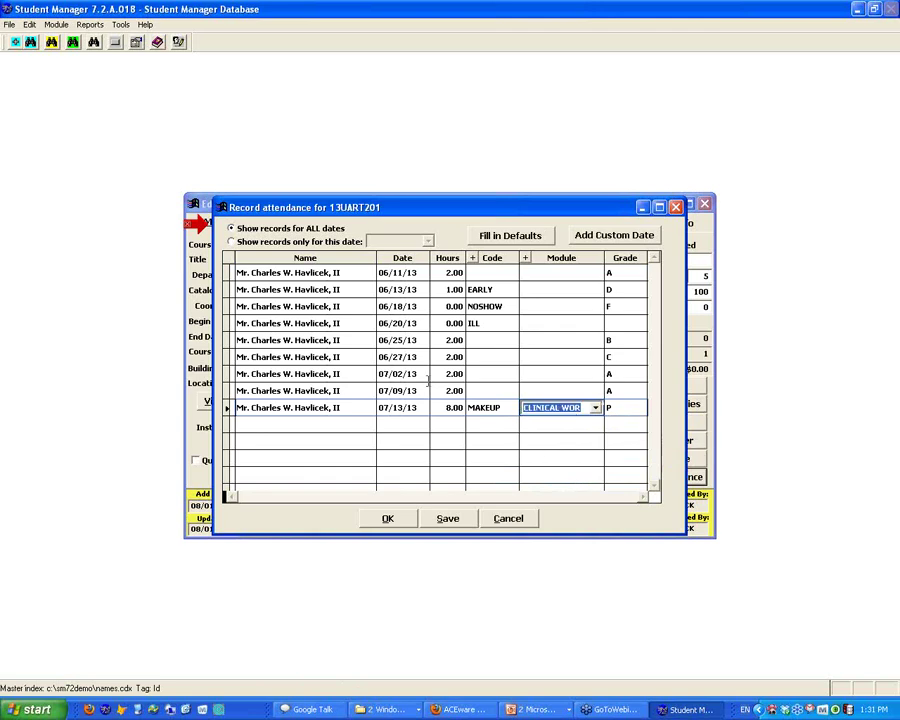
key(Delete)
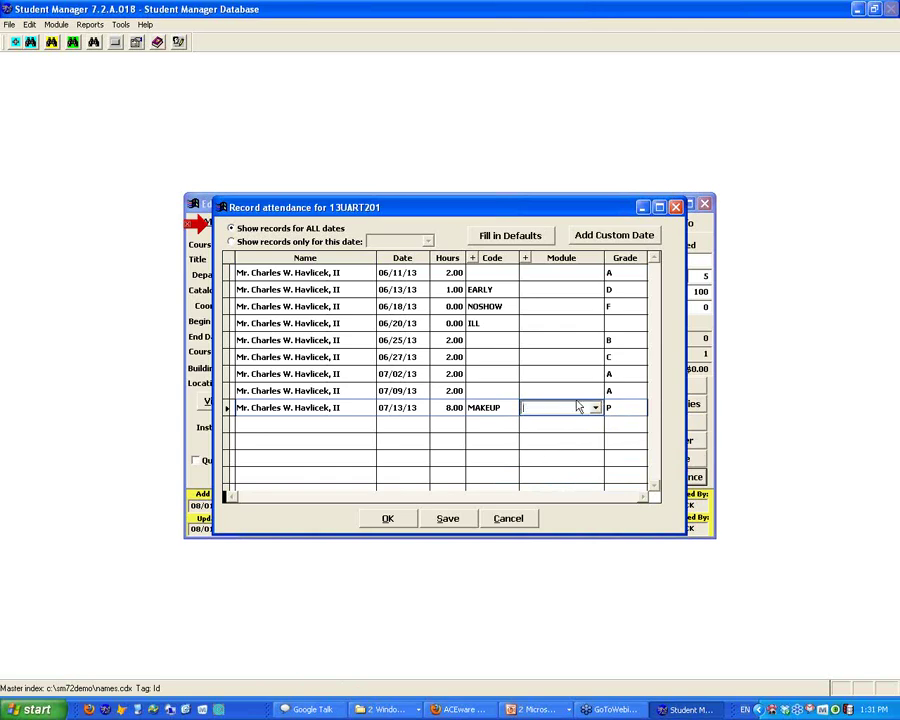
key(Tab)
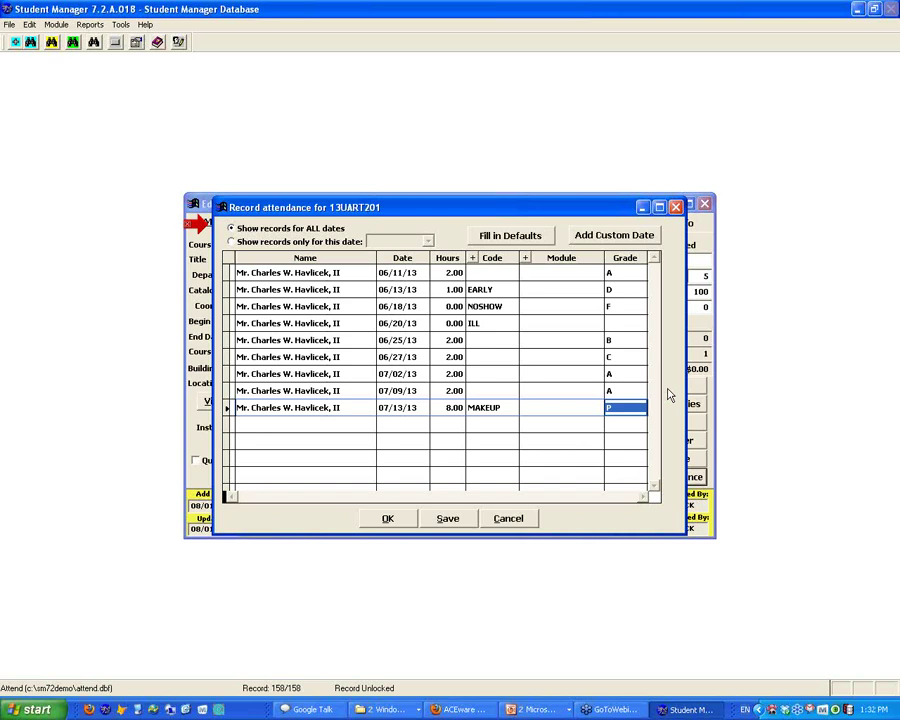
Return to the Attendance2013 slide show and advance to the 'Add the new date' slide.
click(540, 712)
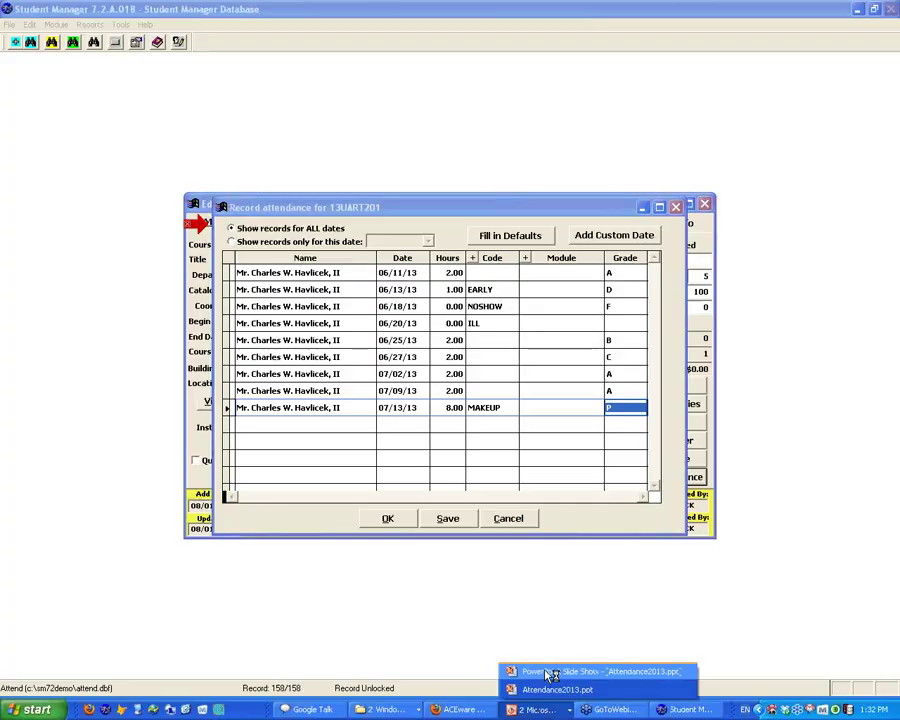
click(546, 672)
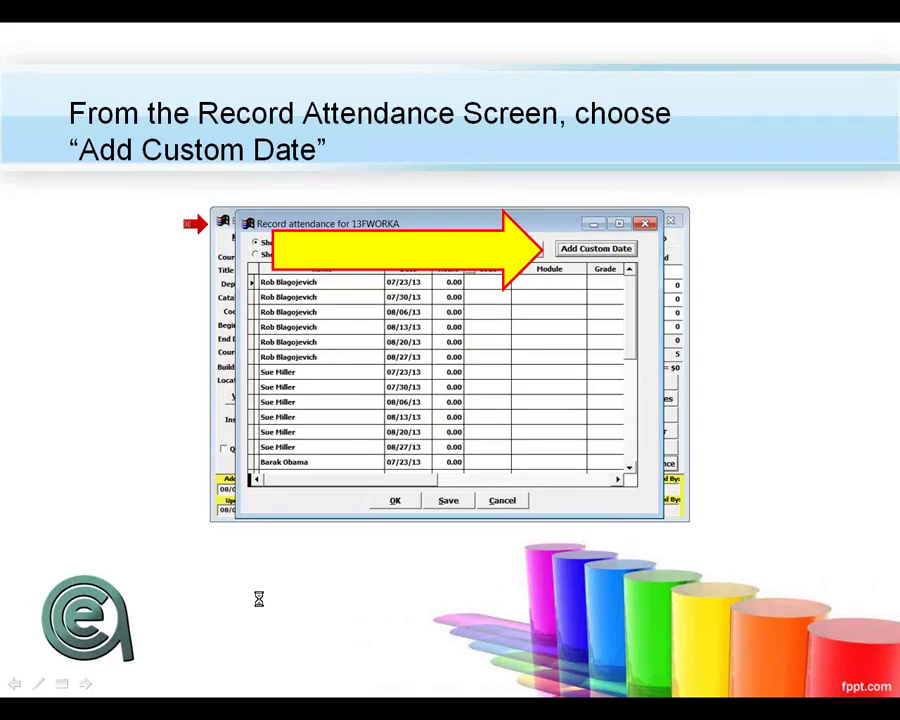
click(258, 598)
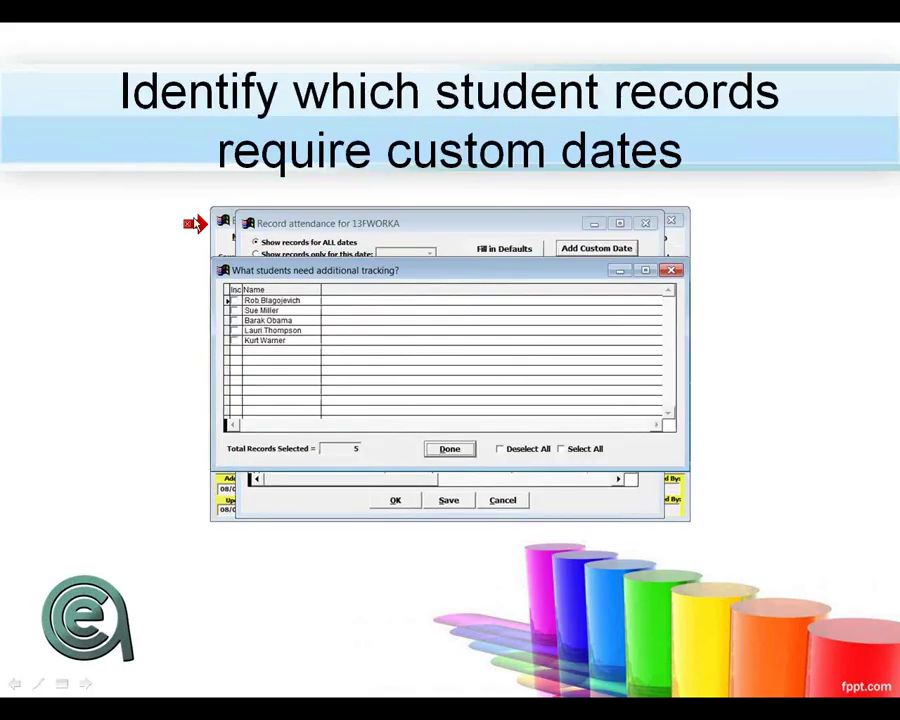
click(86, 686)
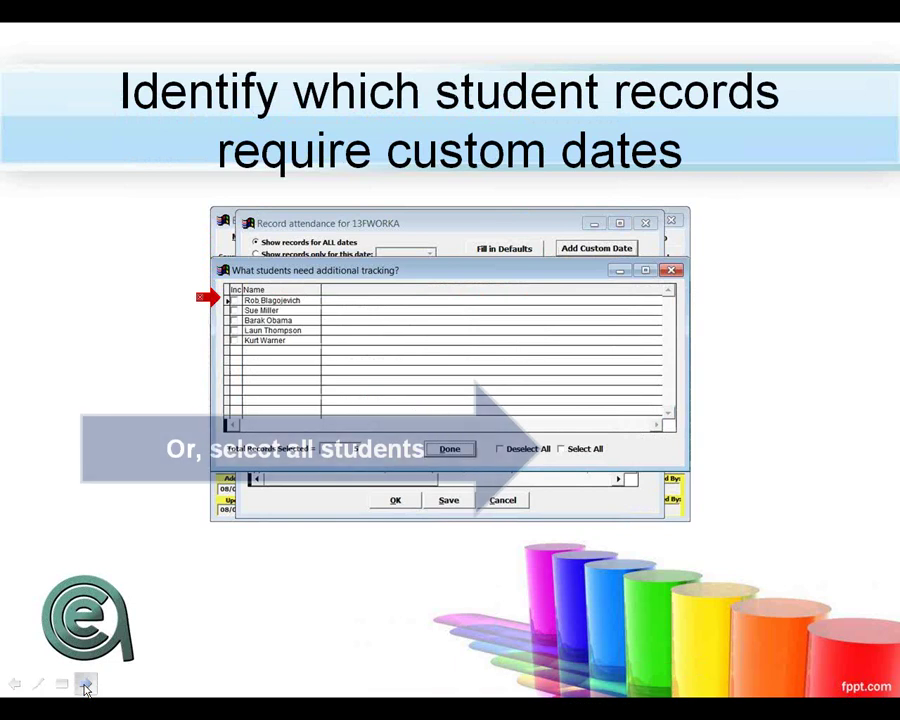
click(87, 687)
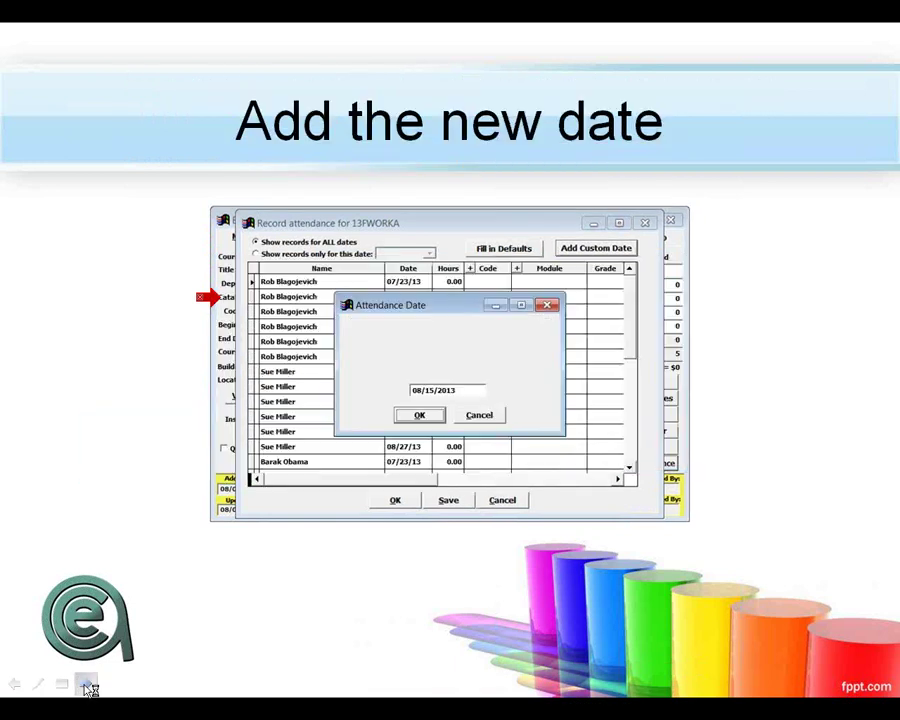
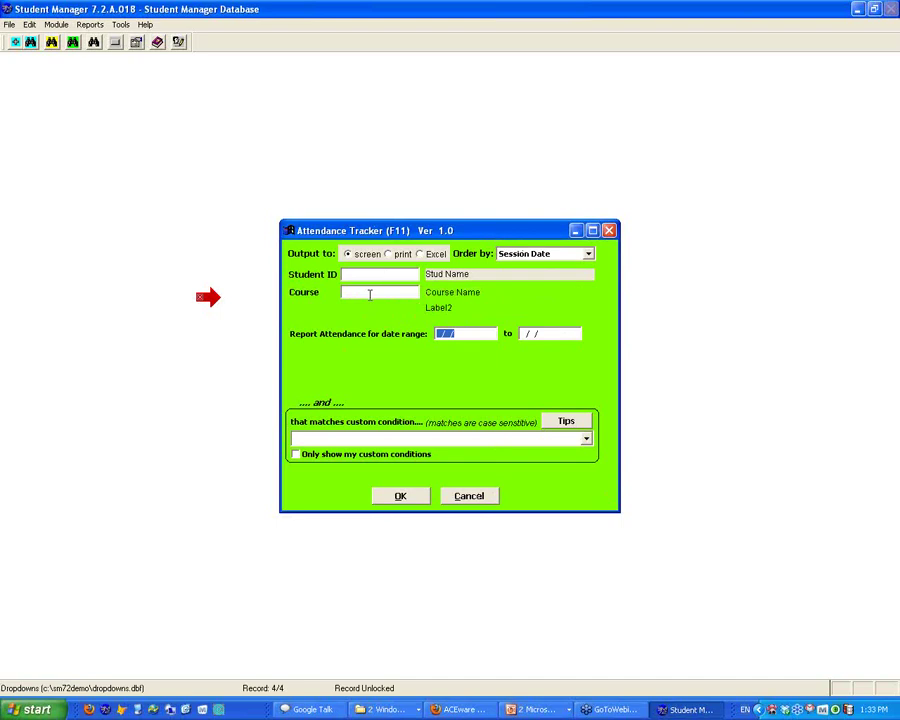
Cancel the empty attendance dialog and open the HAVL student's name record, dismissing the special needs notice.
click(482, 496)
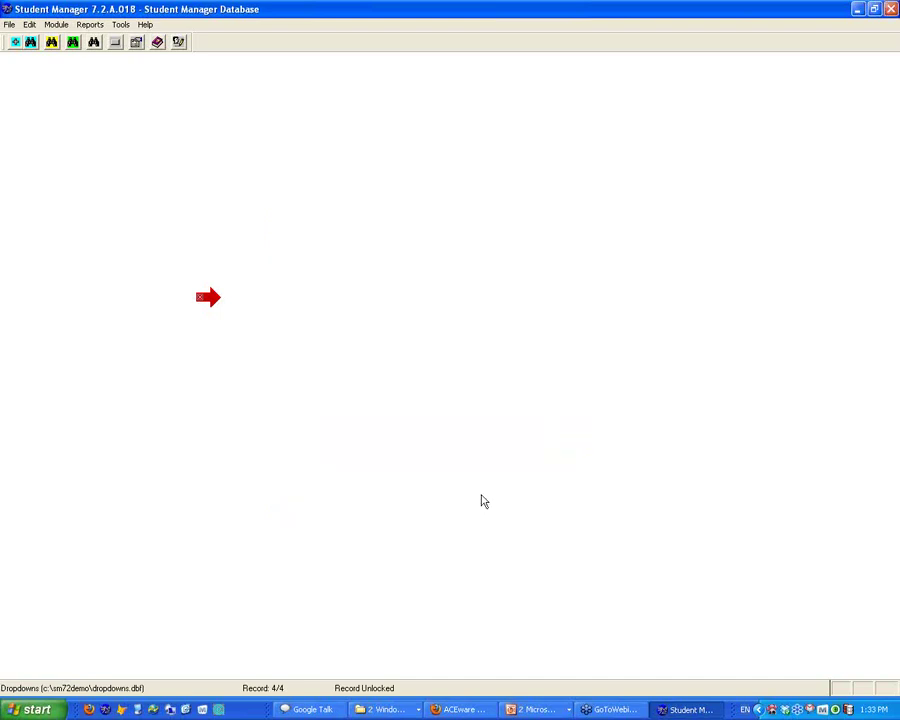
click(31, 43)
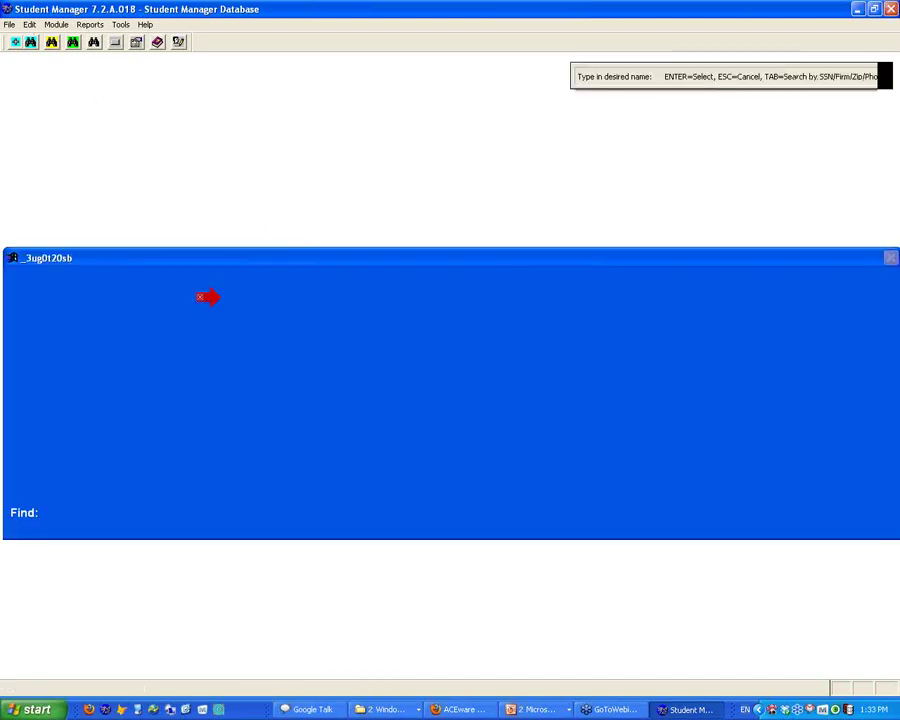
text(HAVL)
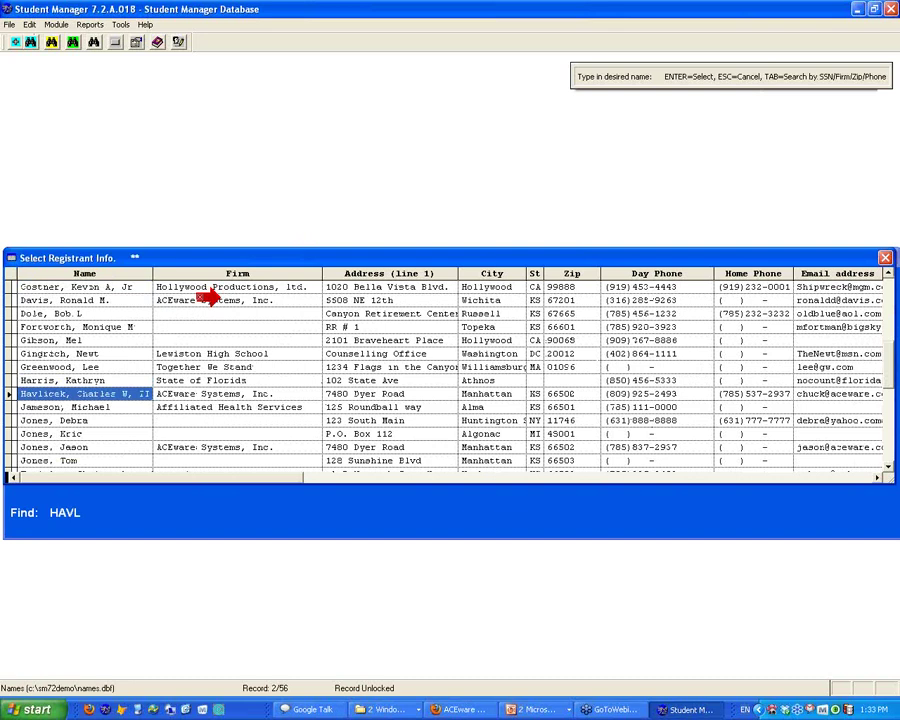
key(Return)
click(468, 398)
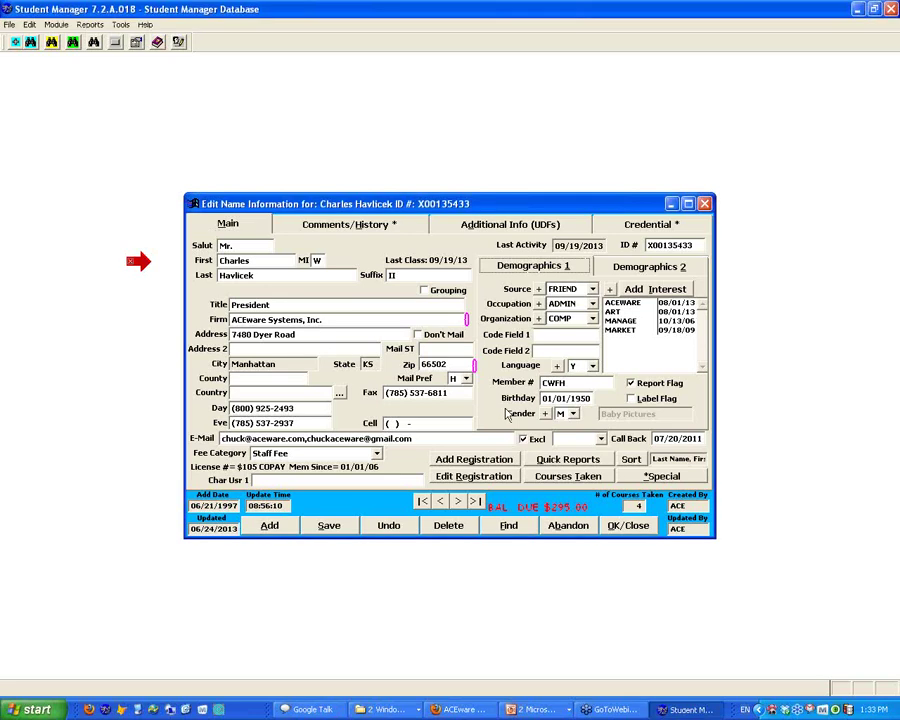
Start an F11 attendance report for this student and bring up the keyboard shortcuts reference.
key(F11)
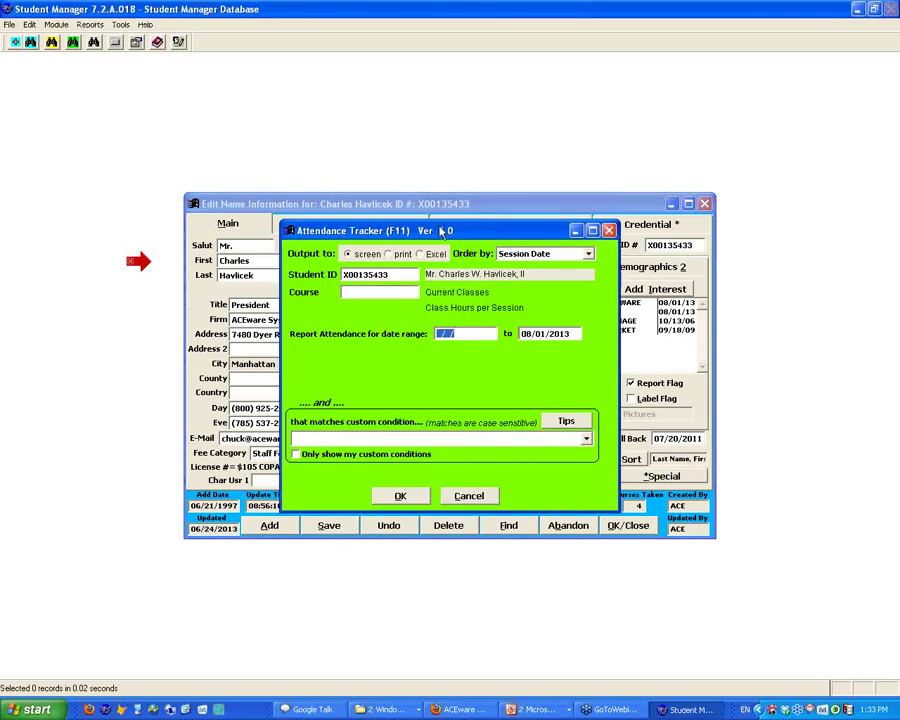
drag(455, 234, 434, 254)
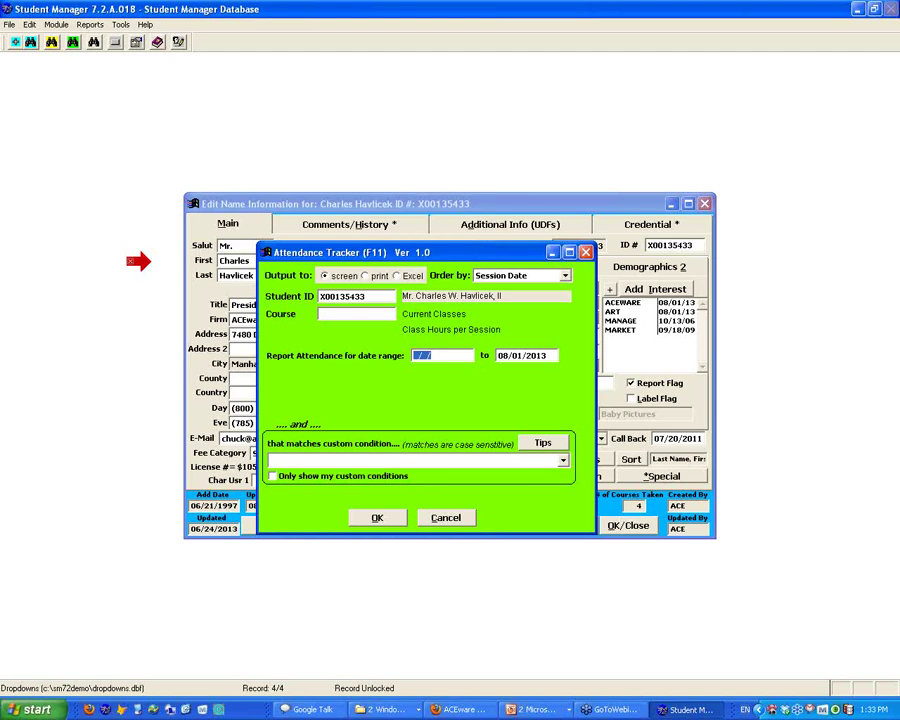
key(F1)
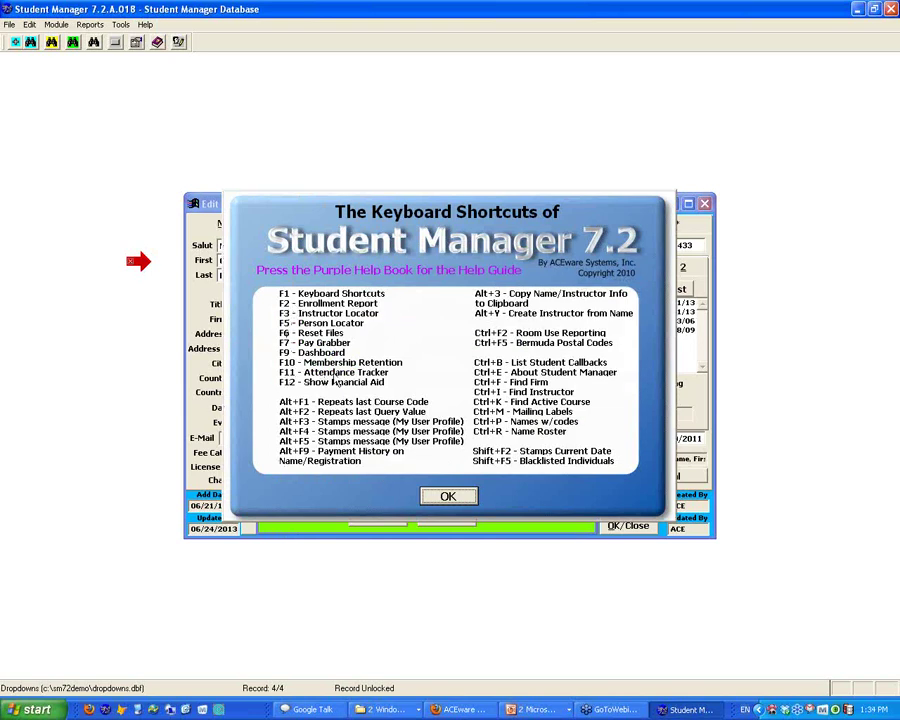
Close the shortcuts list and try StudentManagerShortCuts.pdf from recent documents, abandoning the missing file.
click(448, 496)
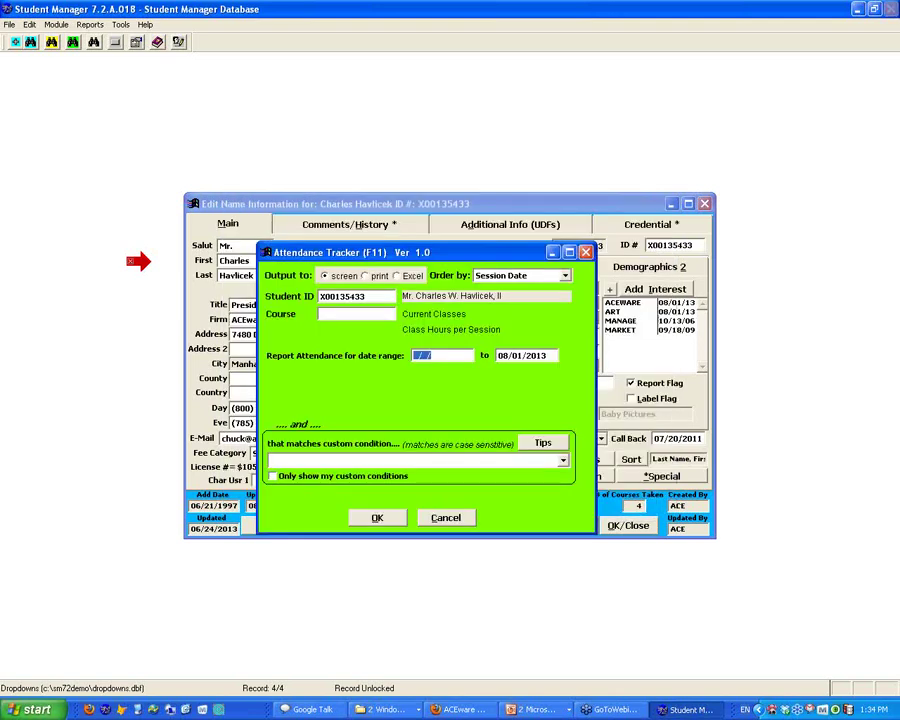
click(40, 710)
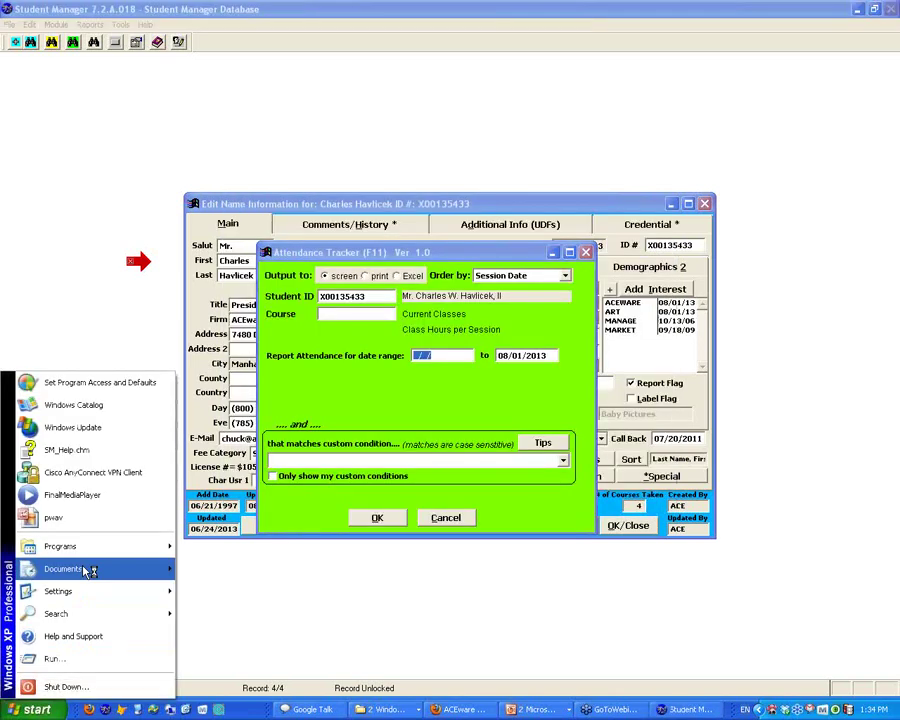
mouse_move(110, 568)
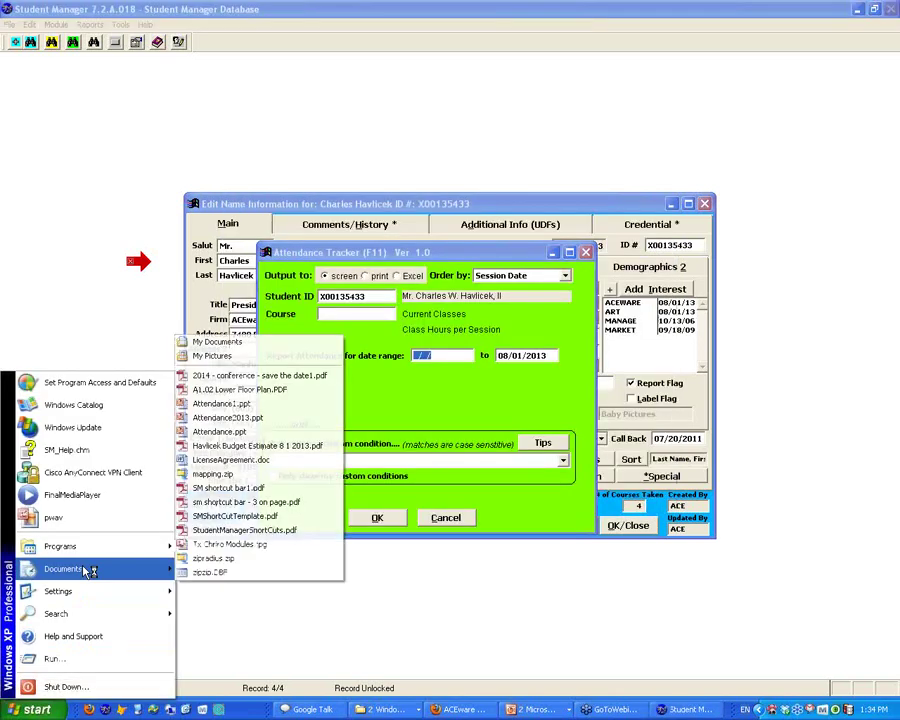
click(225, 531)
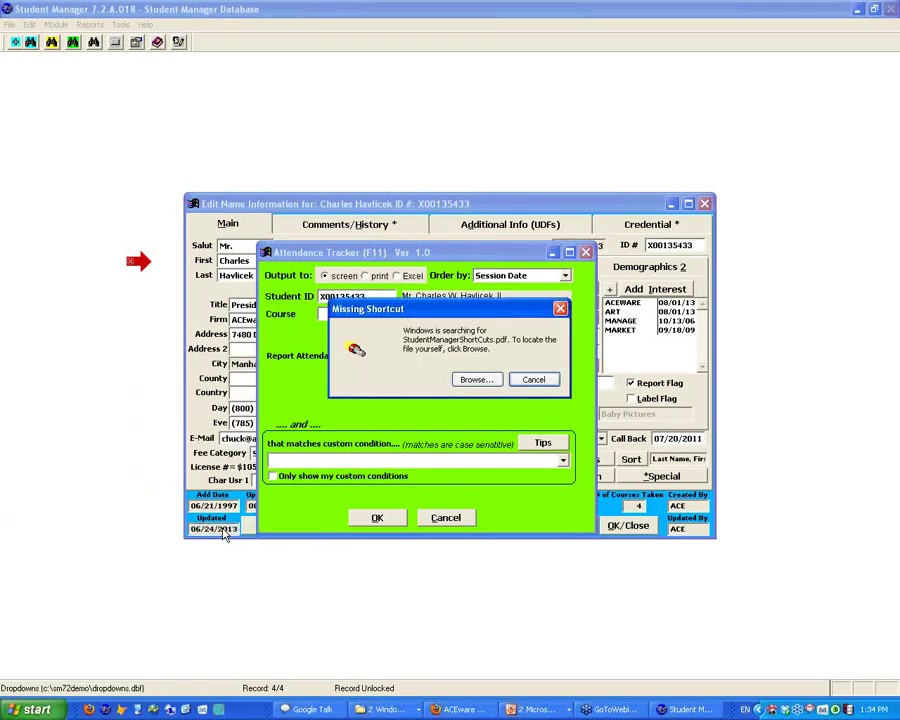
click(533, 380)
Open SM shortcut bar1.pdf from the recent documents list.
click(35, 709)
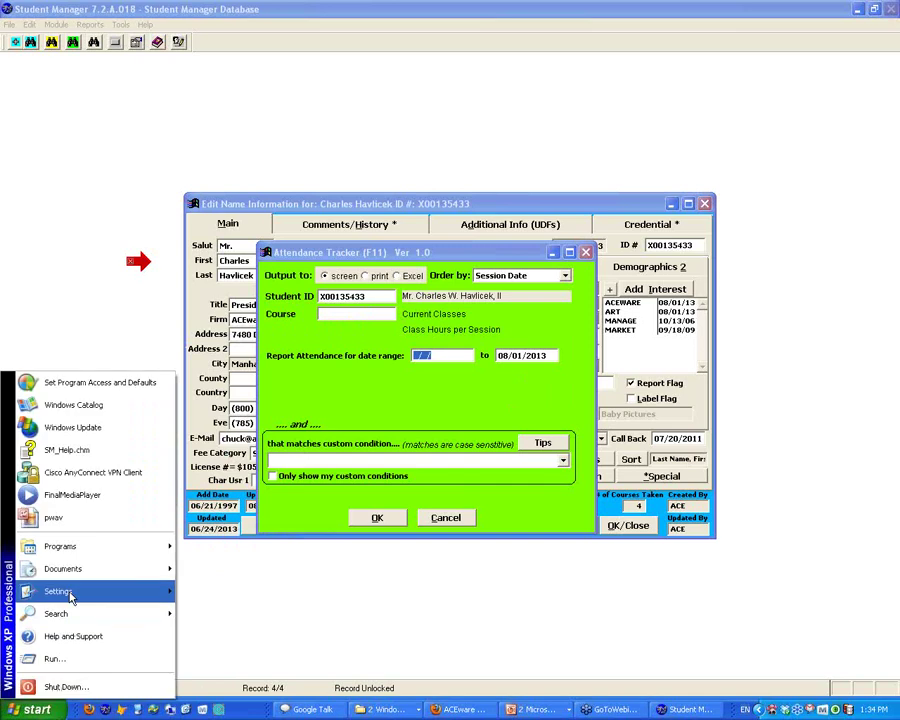
mouse_move(75, 572)
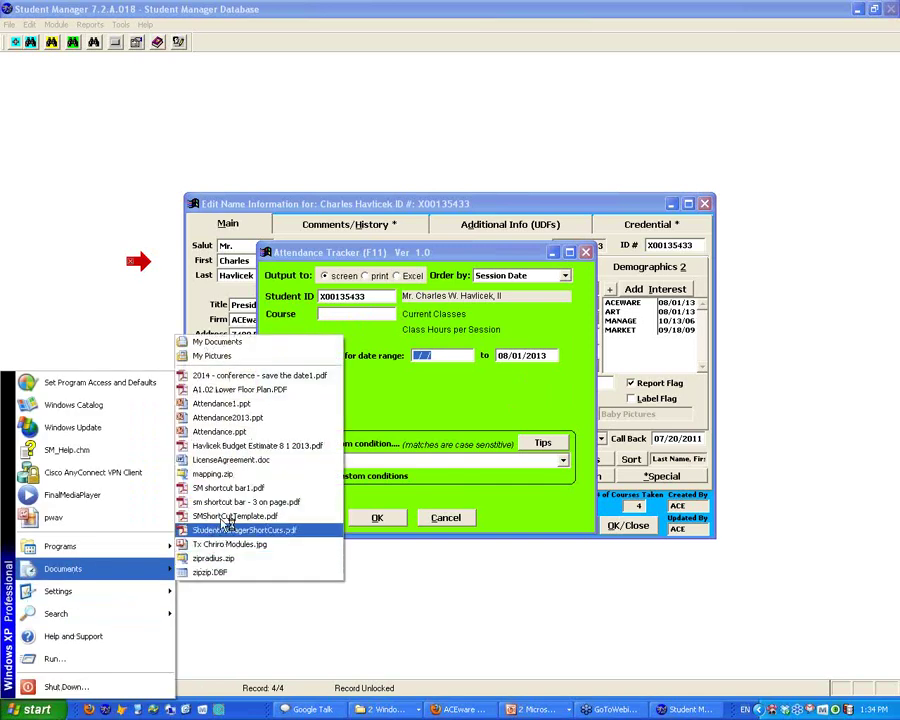
click(224, 490)
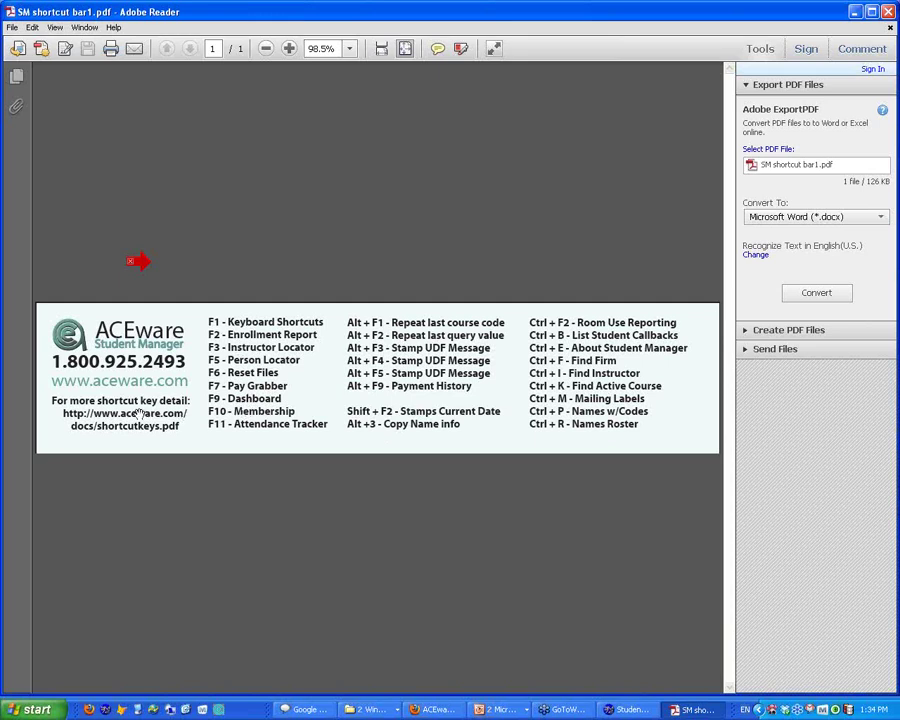
Point out the shortcut-details web address in the PDF, then return to Student Manager.
drag(143, 270, 50, 428)
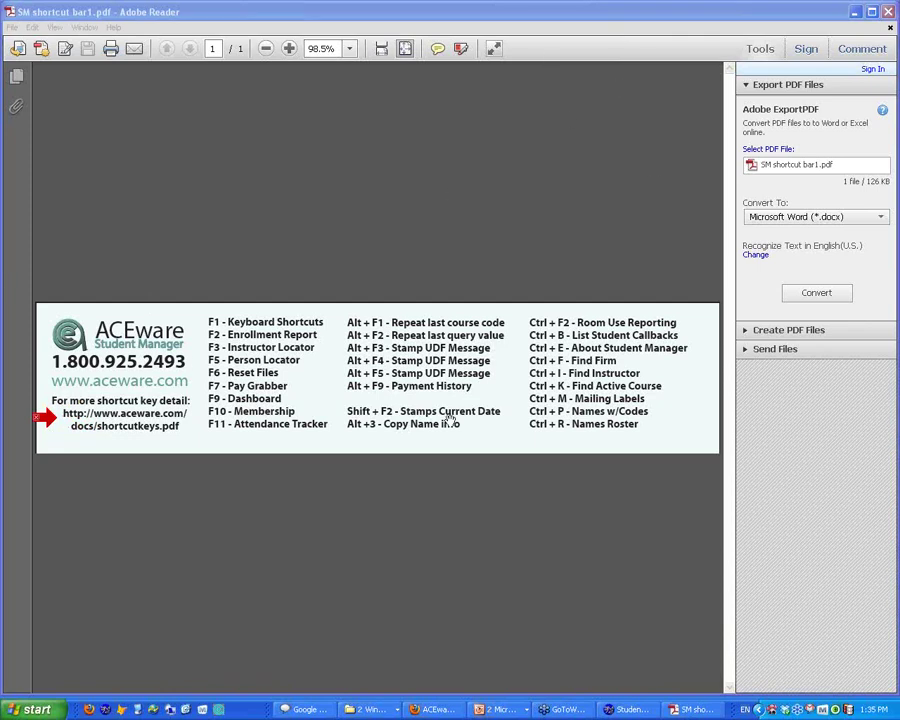
click(622, 710)
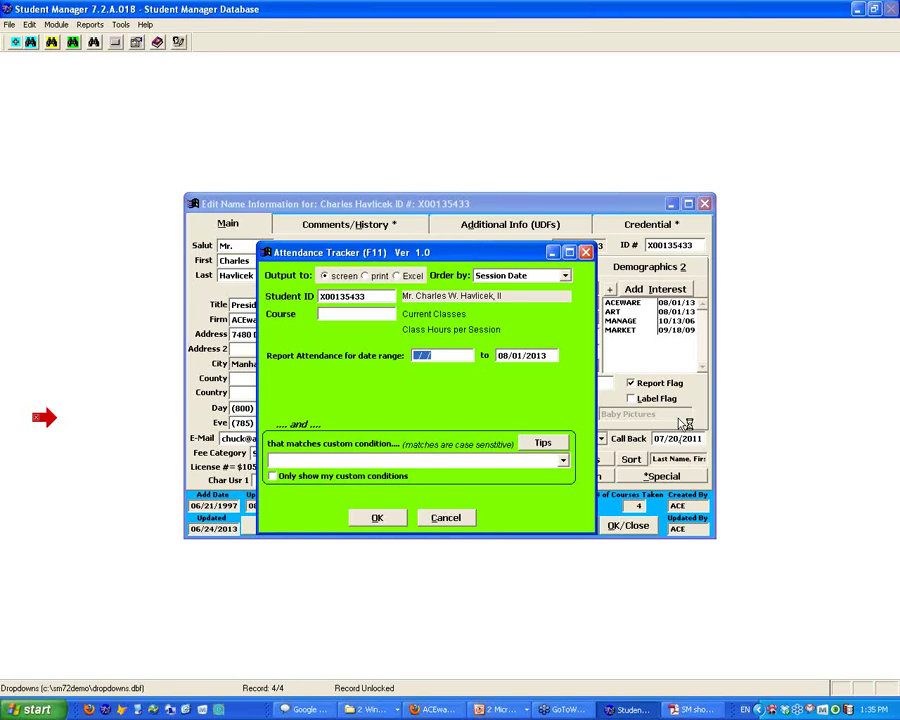
Run the student's attendance detail through August 1, 2013 and enlarge it to show Grade and Note.
drag(481, 256, 462, 231)
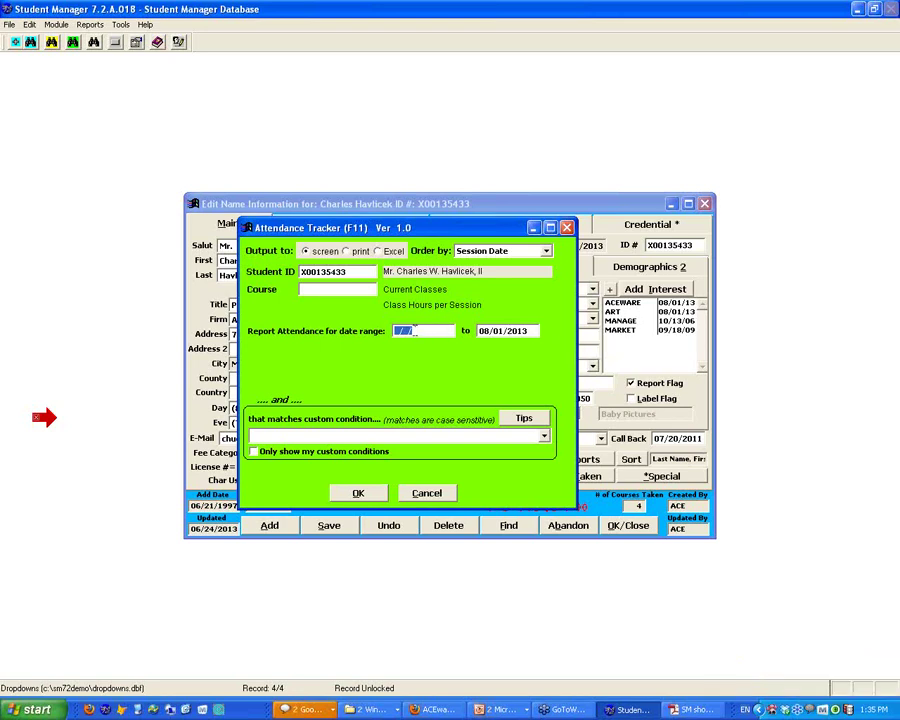
click(362, 493)
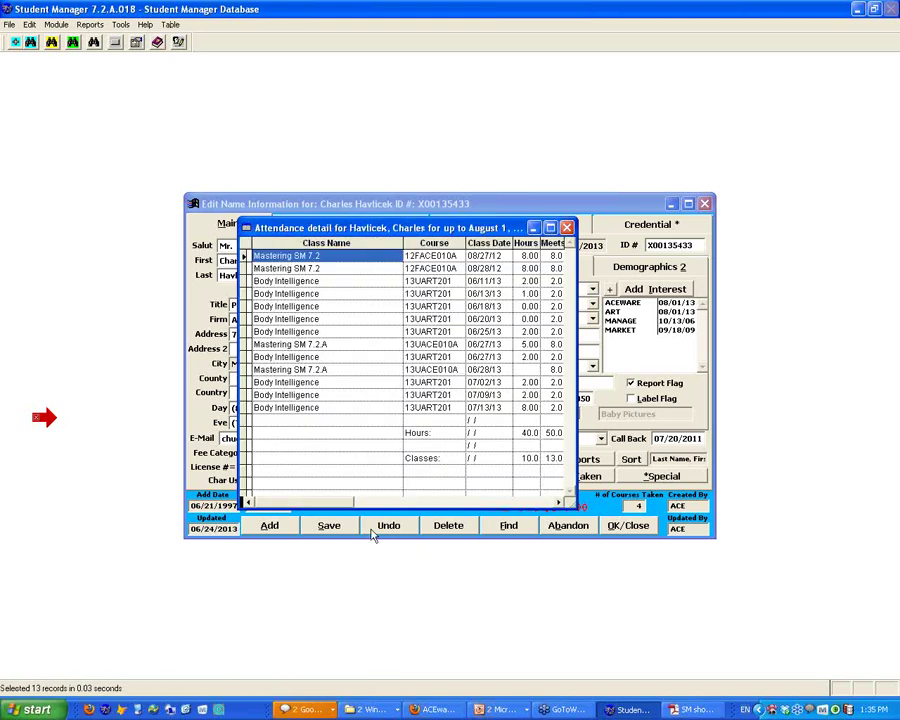
drag(572, 498, 881, 527)
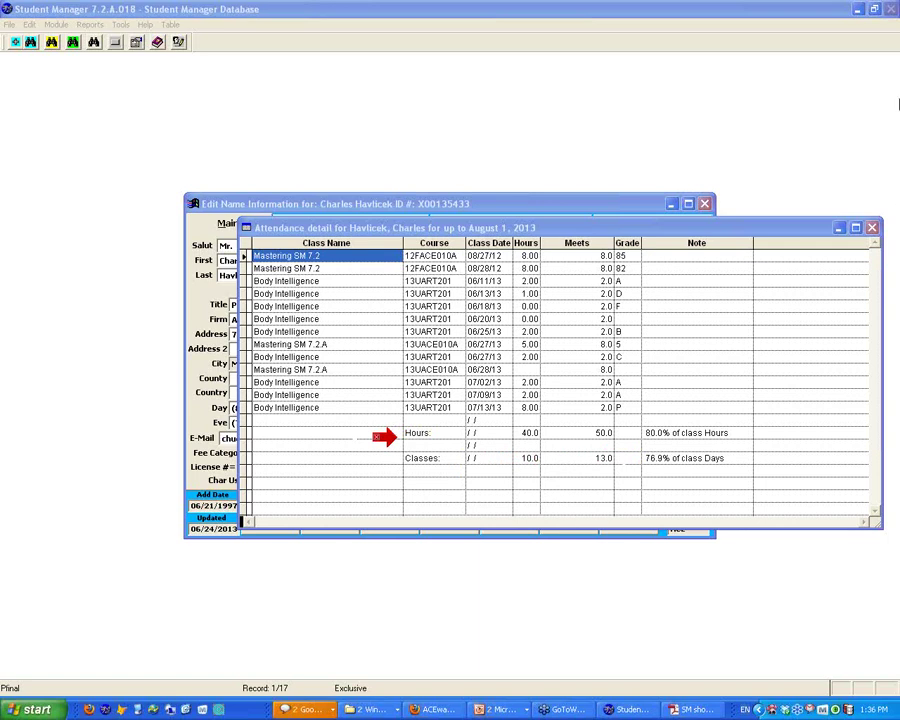
Close the attendance detail and reset the program's files.
click(872, 228)
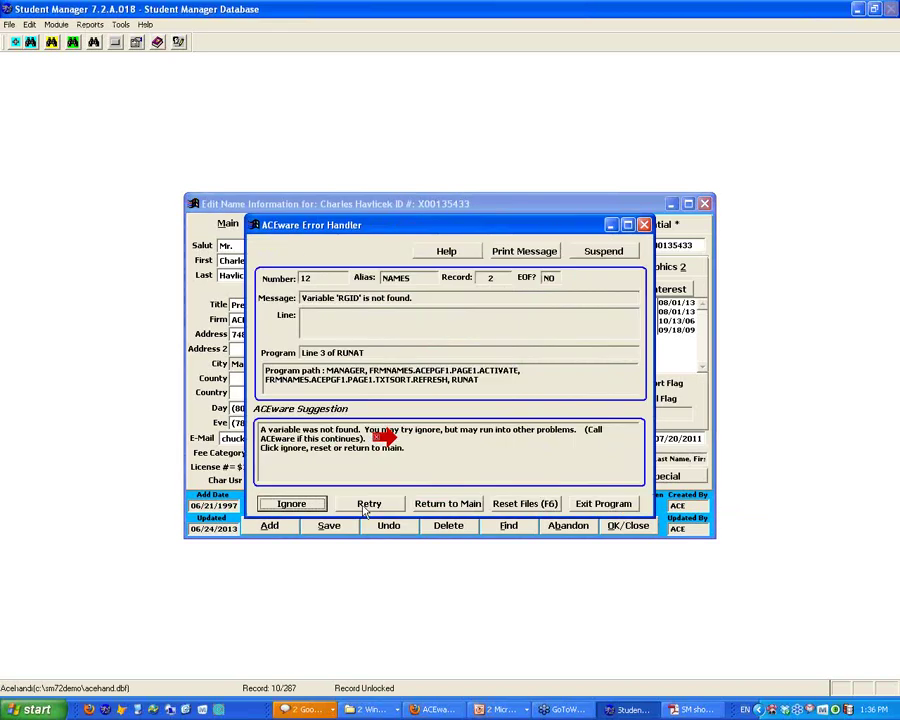
click(535, 504)
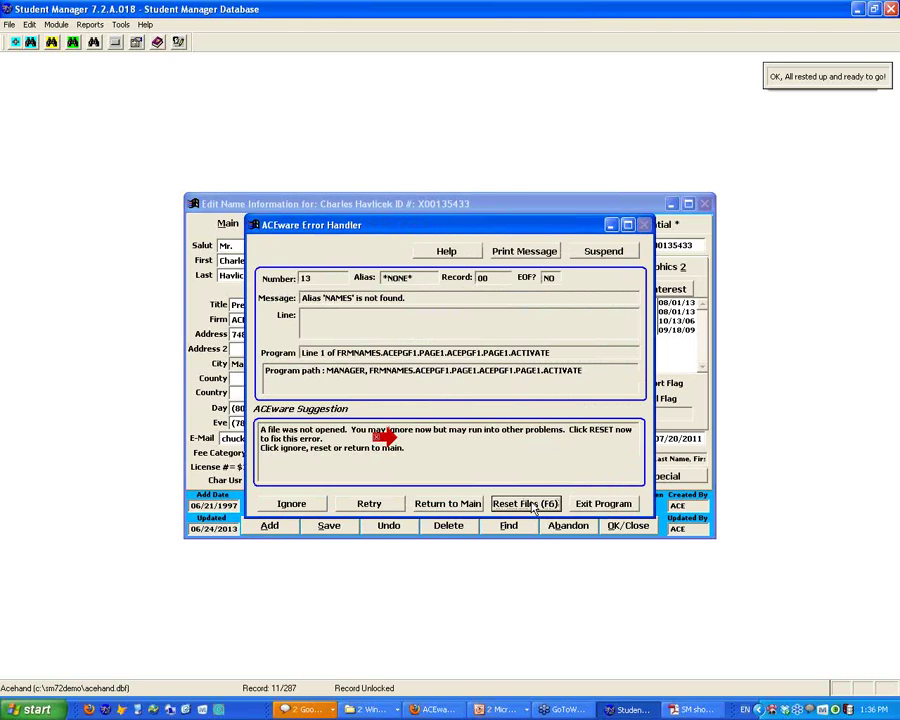
click(535, 504)
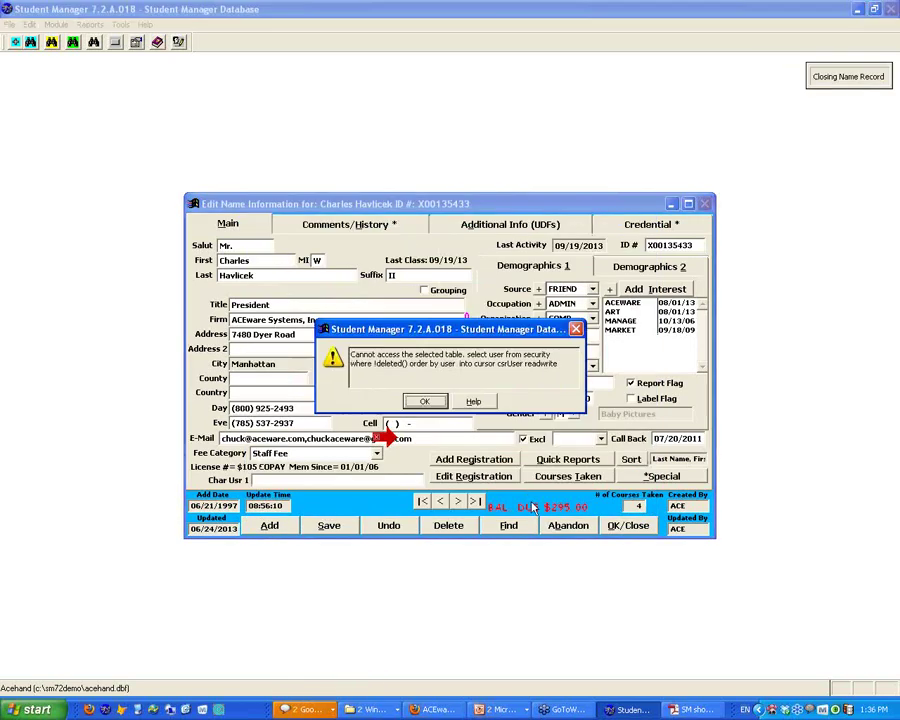
Dismiss the table access, language and fee query errors, then exit Student Manager.
click(423, 403)
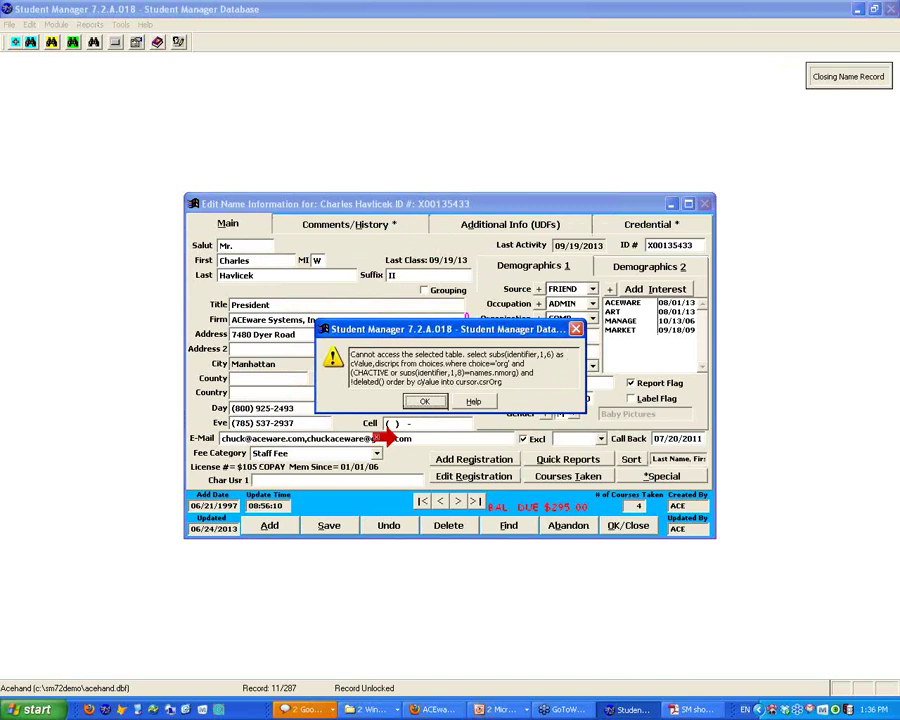
click(426, 402)
key(Return)
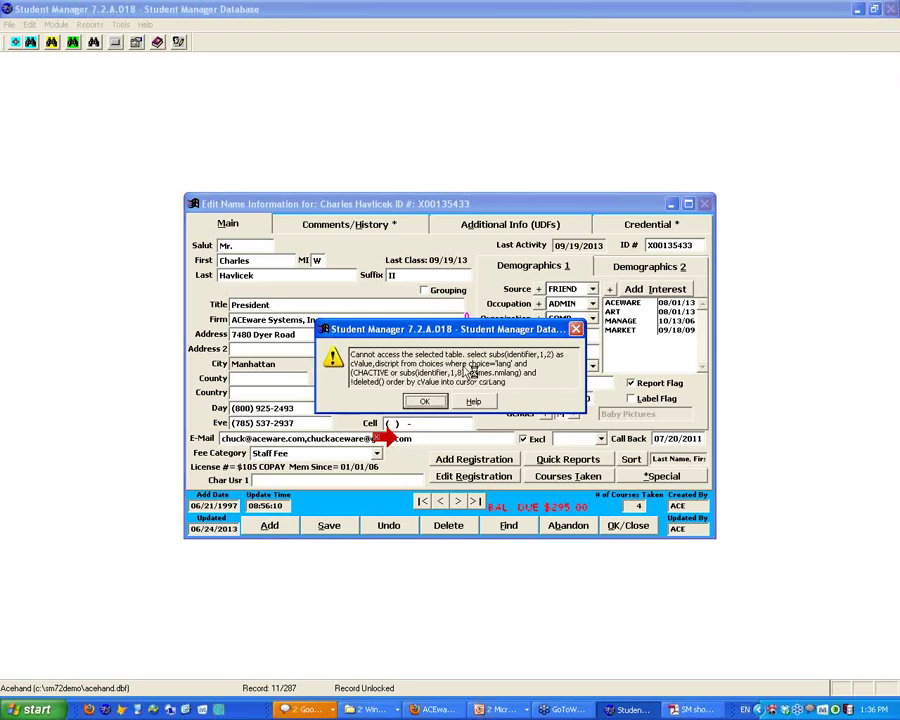
key(Return)
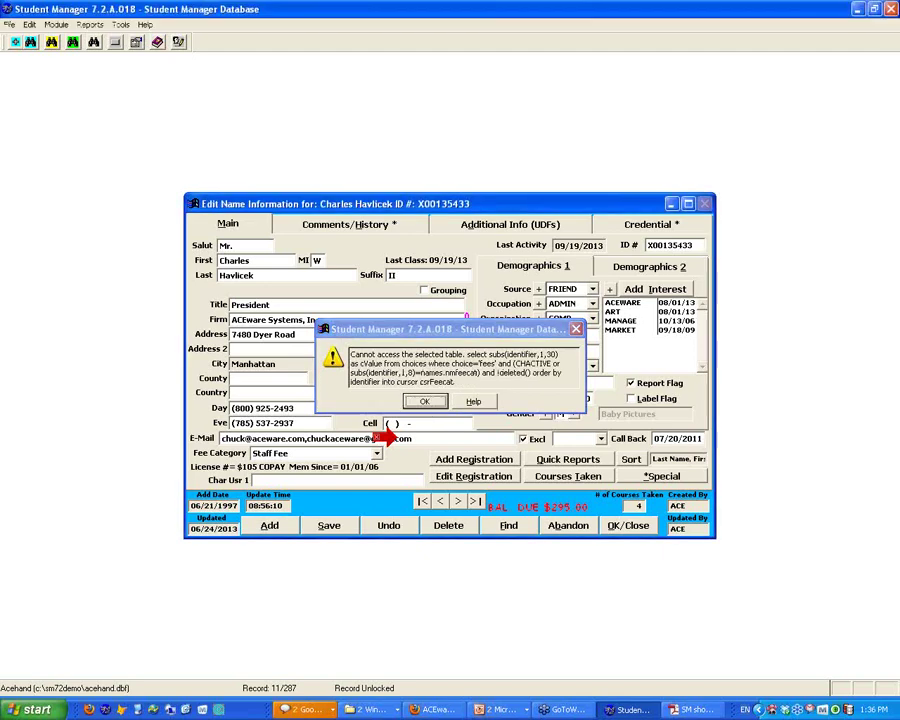
key(Return)
click(606, 503)
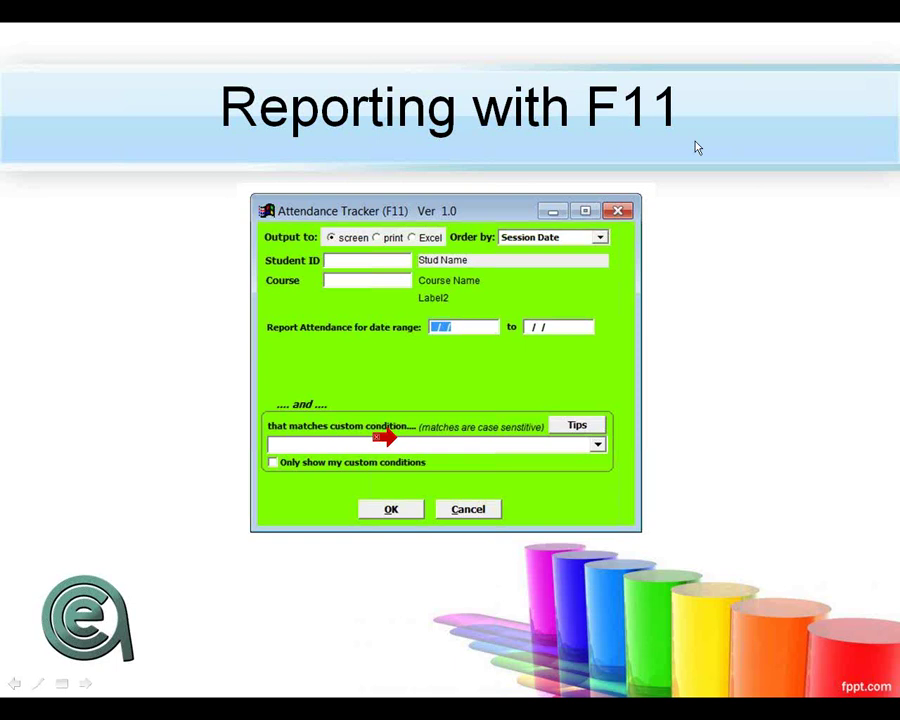
Switch to the PowerPoint slideshow and relaunch Student Manager from the taskbar.
key(alt+Tab)
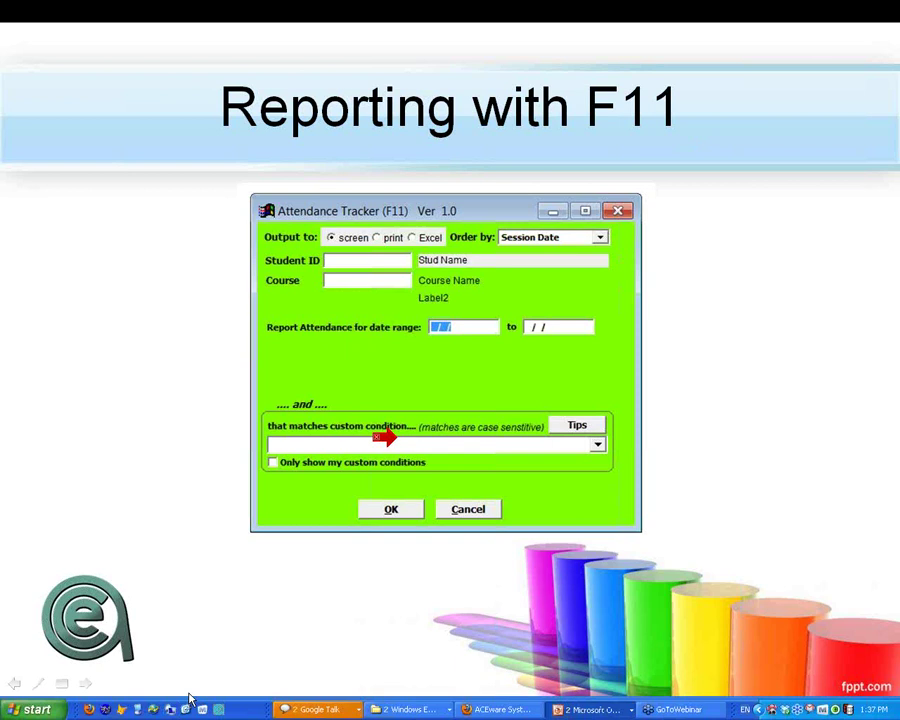
click(186, 709)
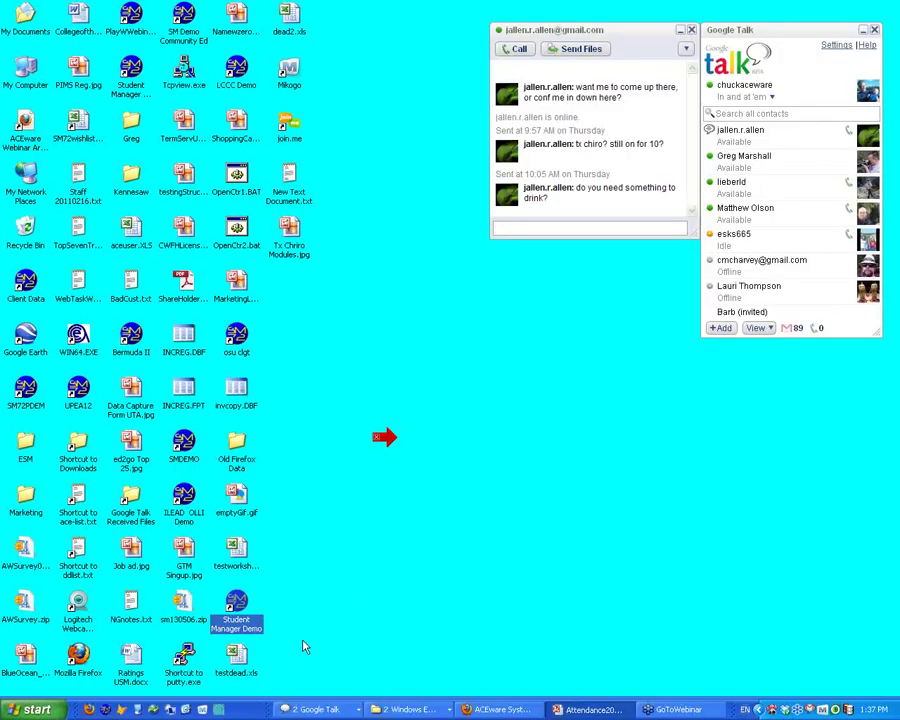
Start the Student Manager demo and log in with the user name and password.
double_click(236, 605)
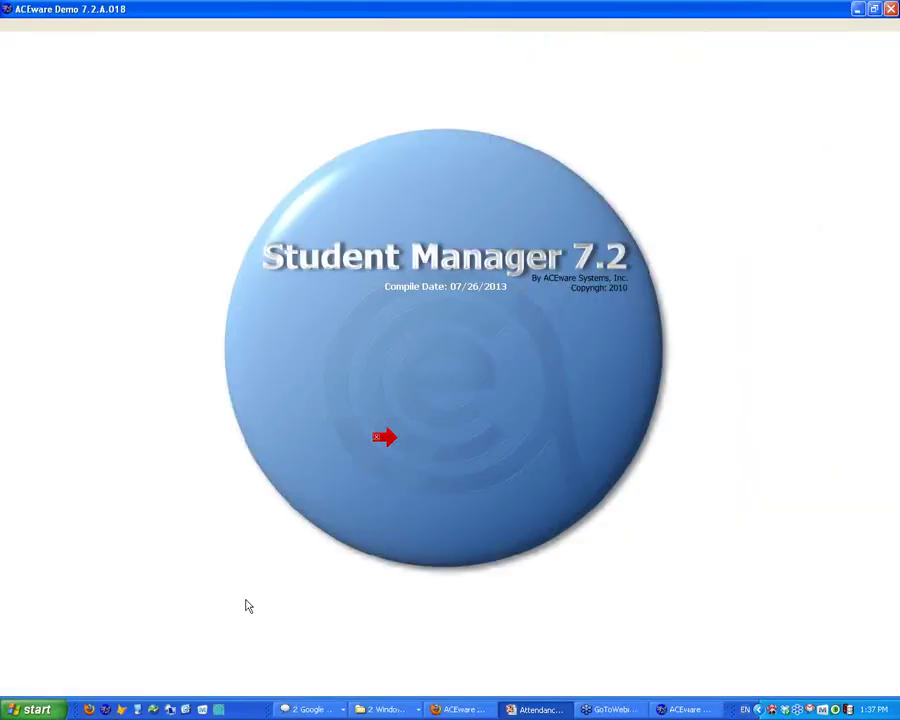
text(CHUCK)
key(Tab)
text(ACE)
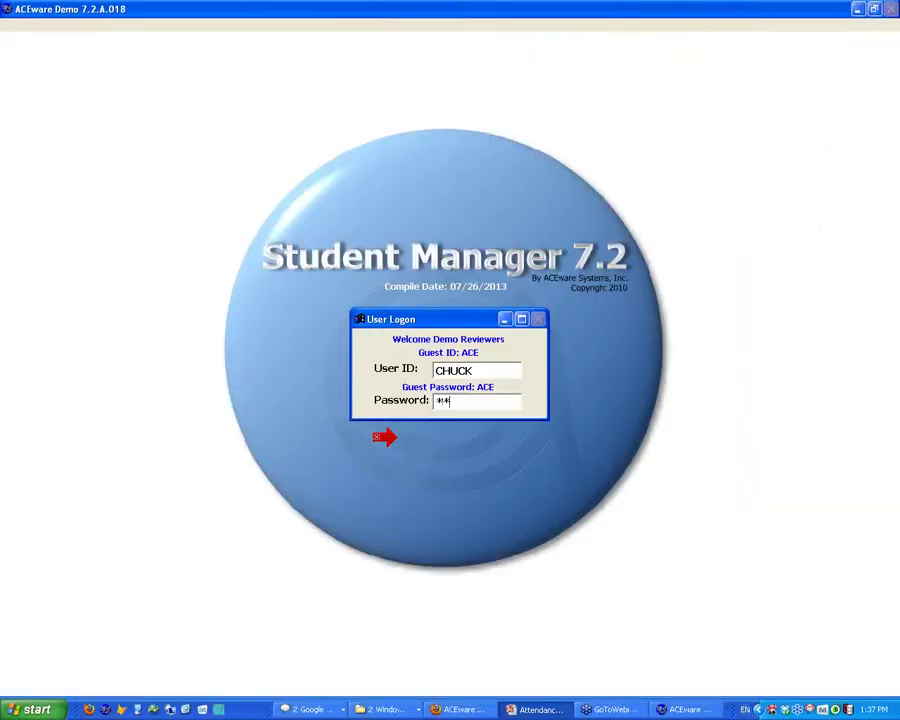
key(Return)
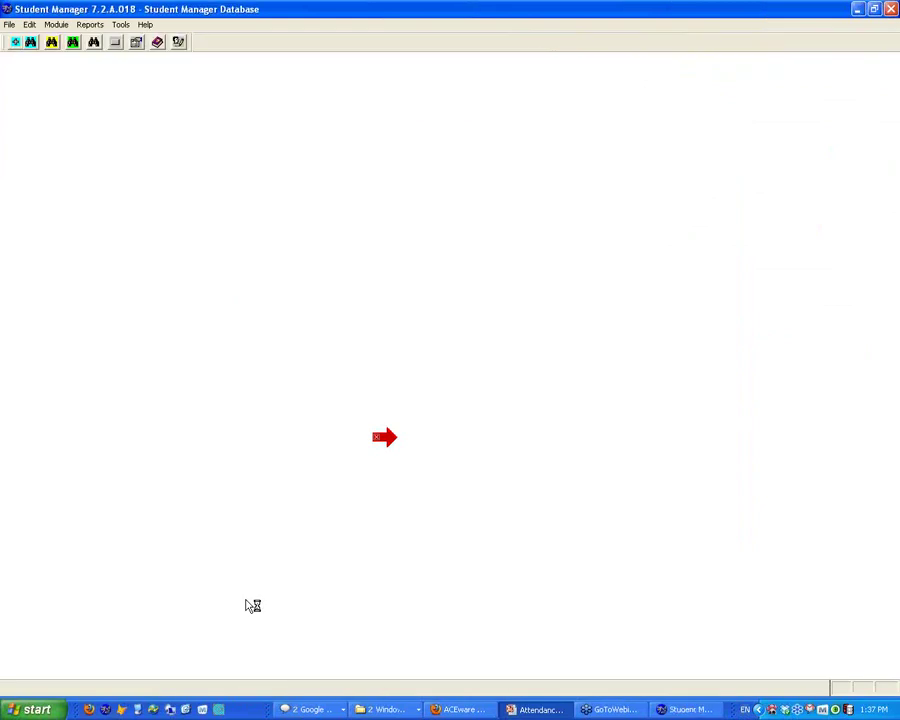
Find student HAVLI and run their F11 attendance detail for 06/01/2013 to 06/30/2013.
text(HAVLI)
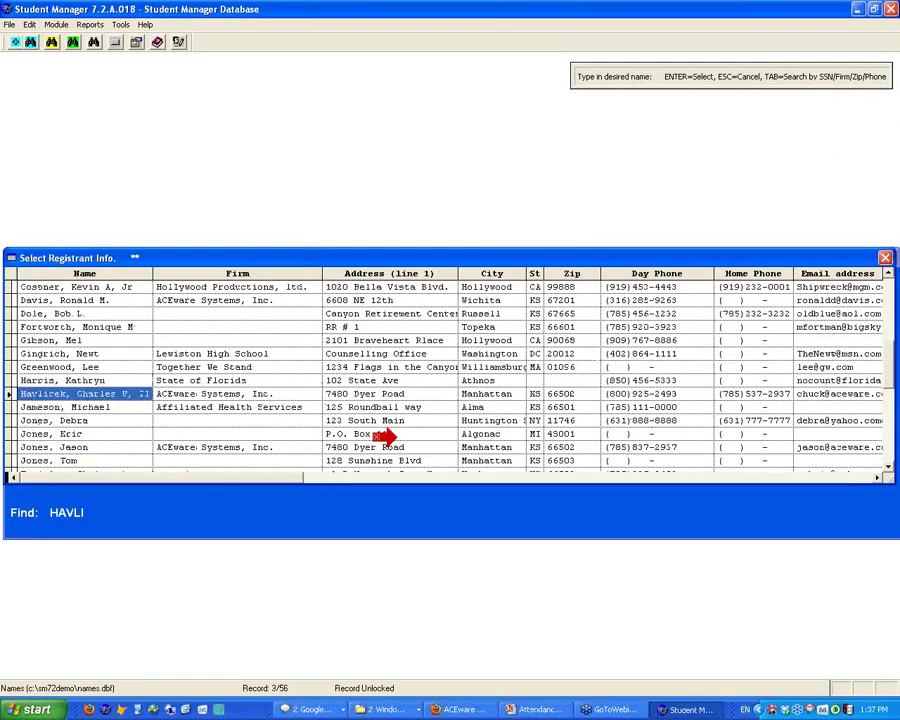
key(Return)
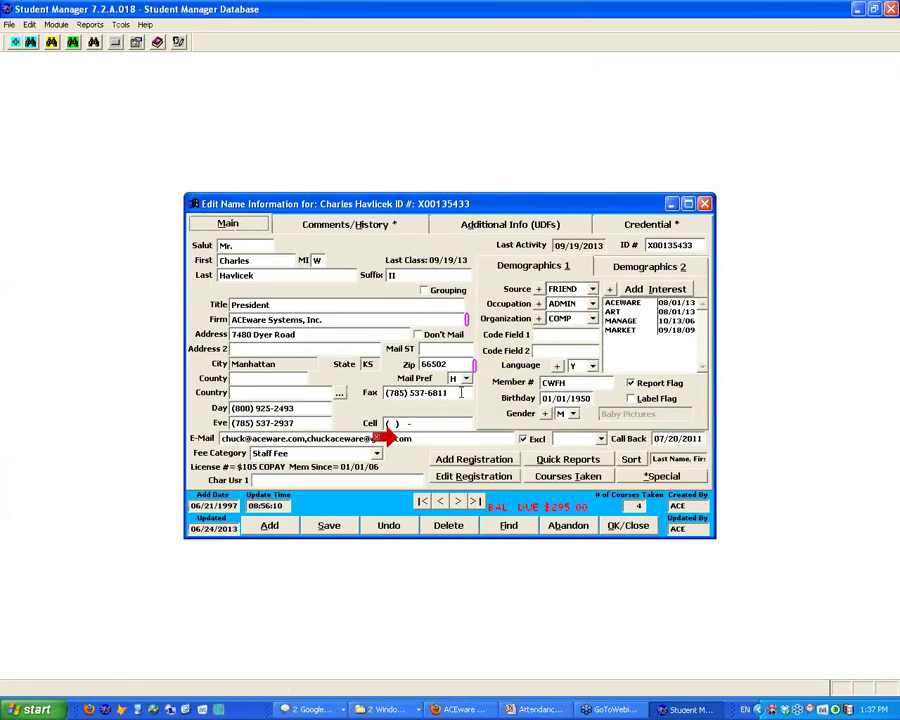
key(F11)
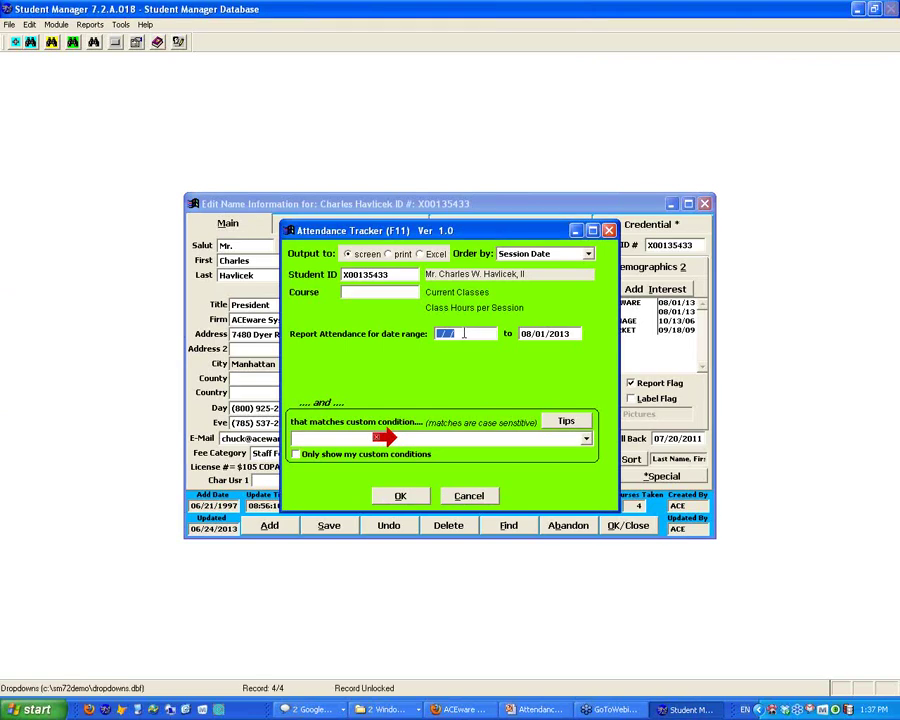
text(0)
text(601)
text(2013)
text(0)
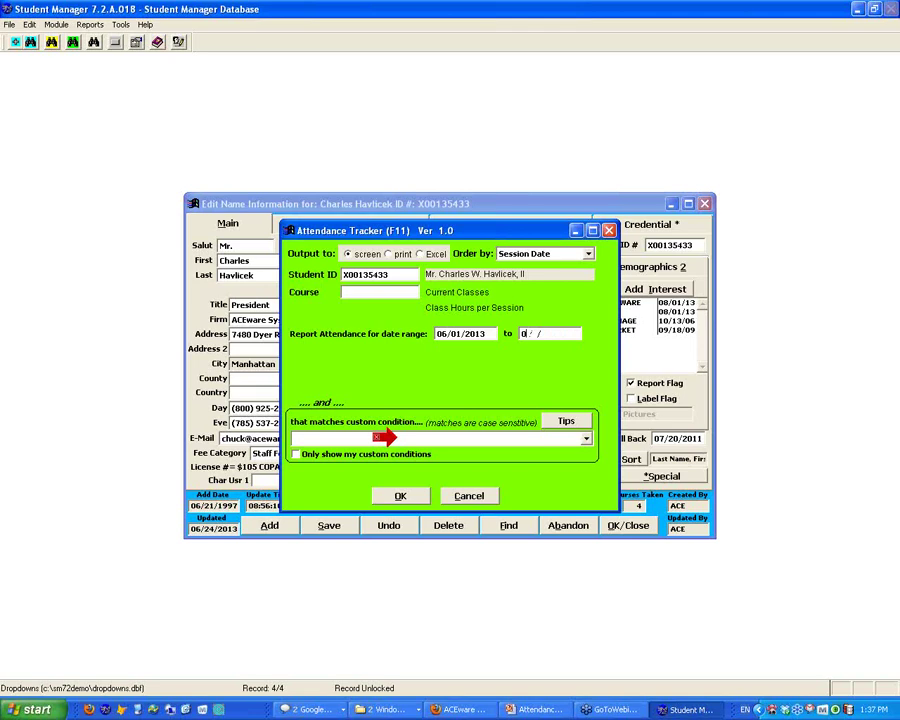
text(6)
text(30)
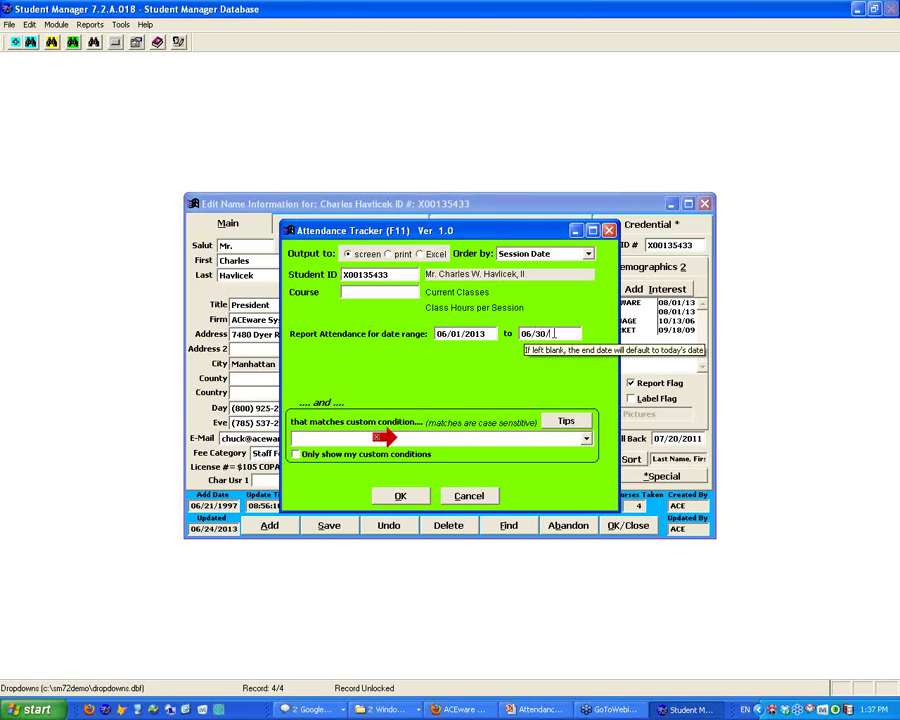
text(2013)
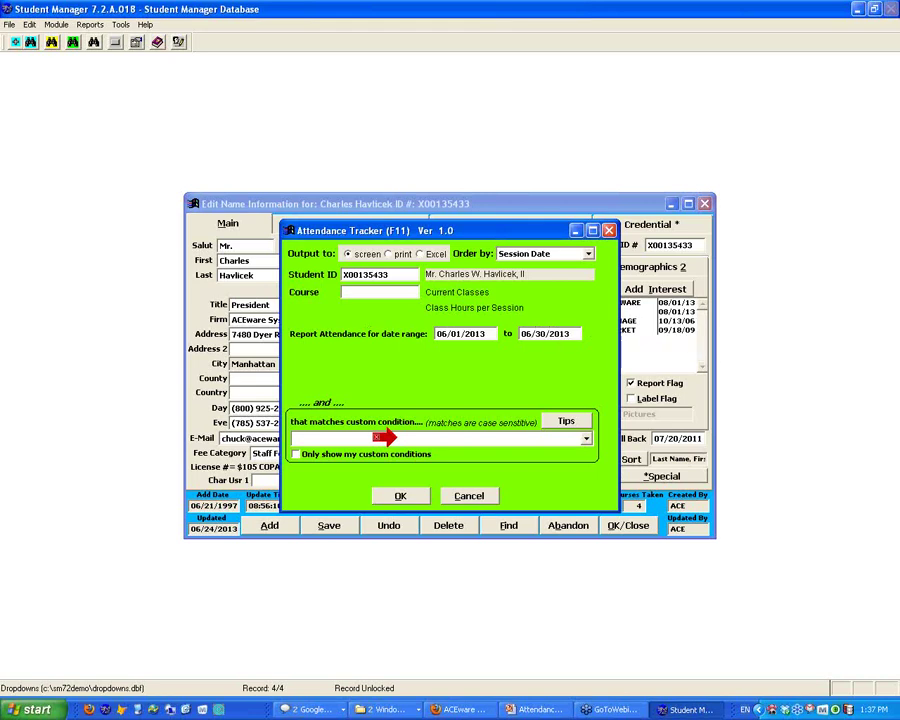
key(Return)
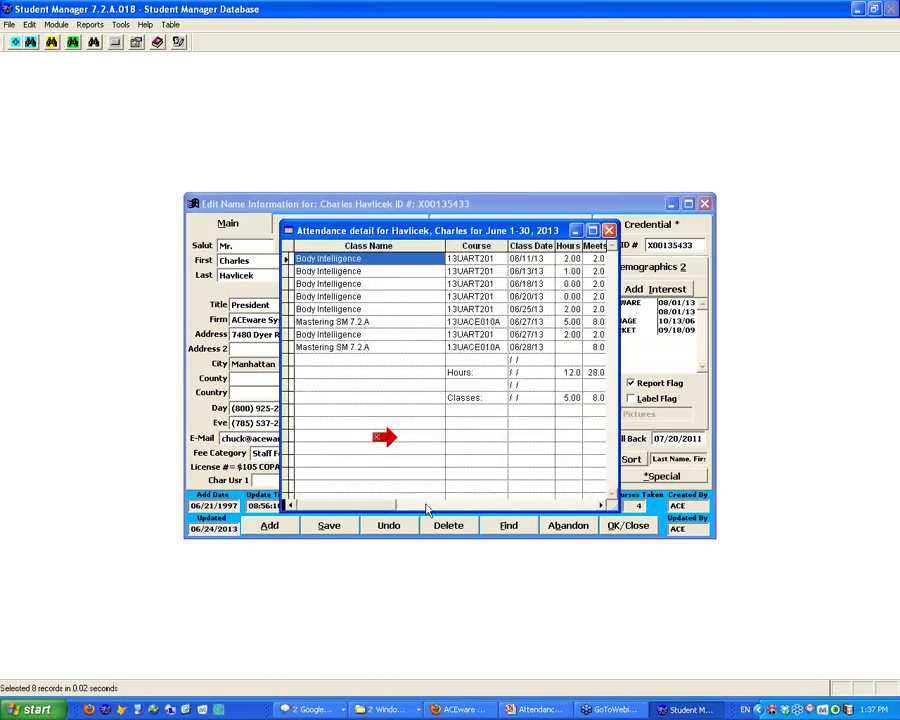
Widen the June attendance detail to show grades and notes, then close it and the name record.
drag(618, 310, 802, 312)
drag(519, 224, 388, 215)
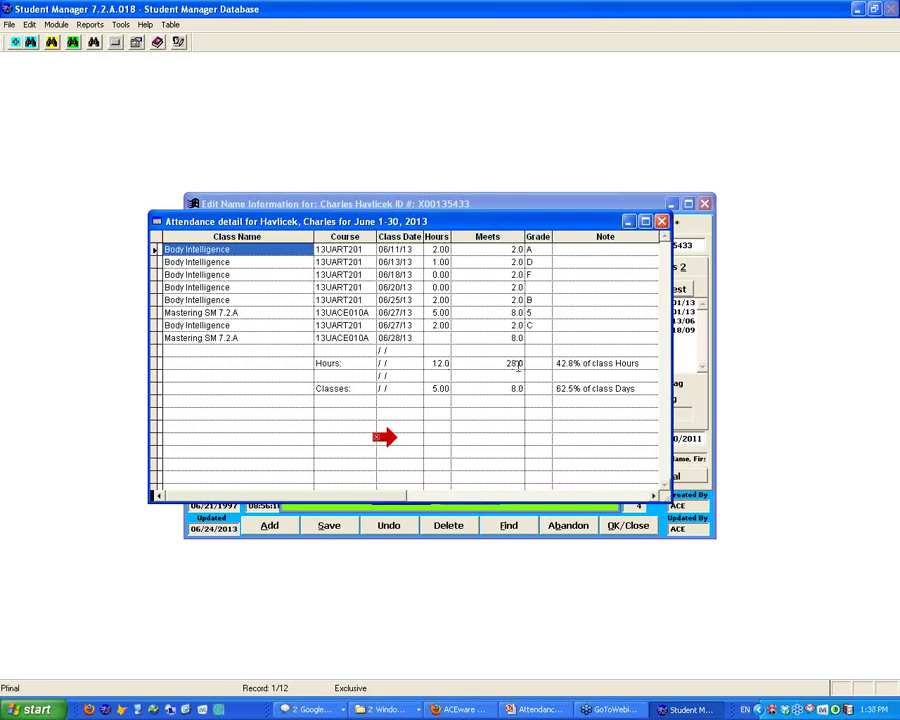
click(661, 221)
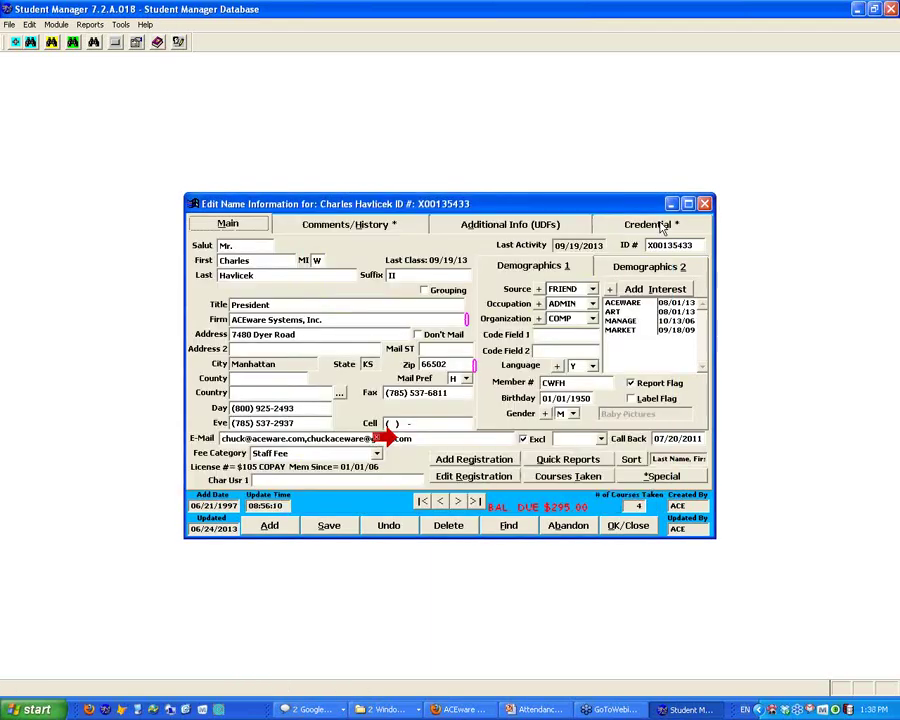
click(628, 525)
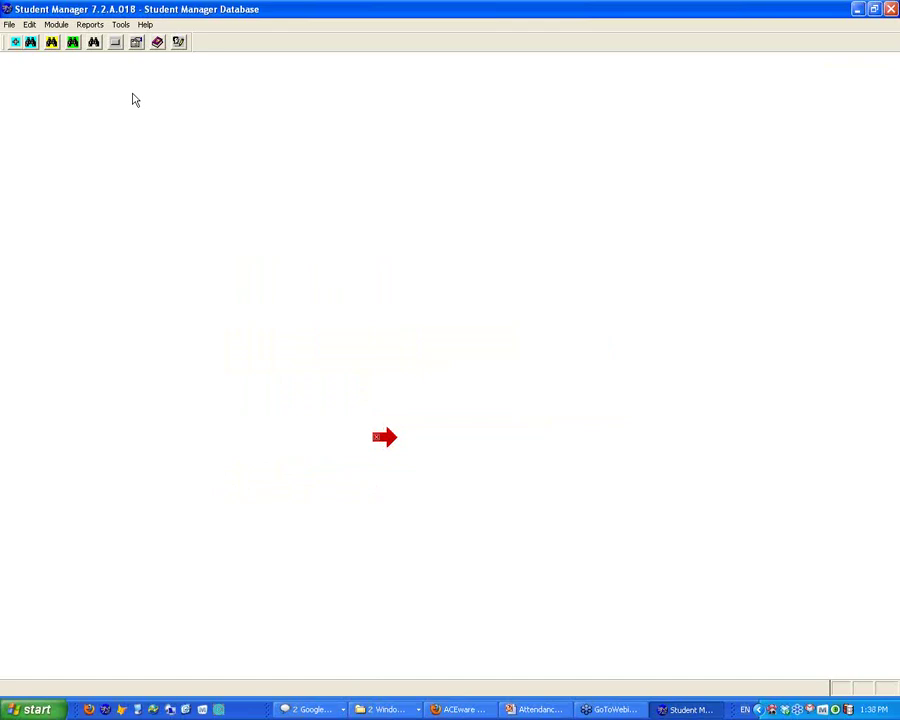
Look up HAVL with F2 and reopen the student's name record.
key(F2)
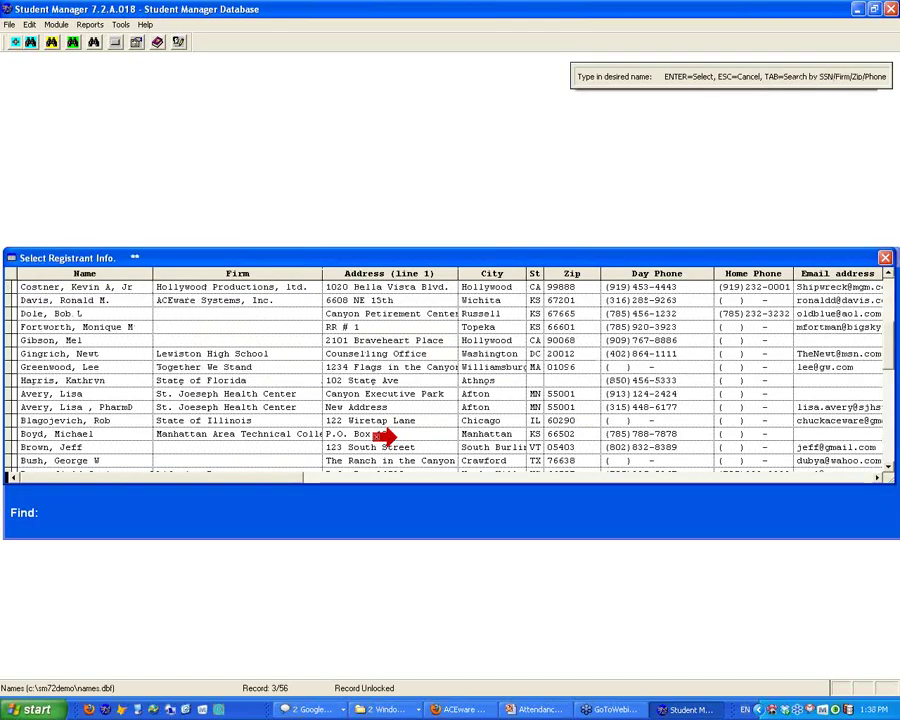
text(HAVL)
key(Return)
key(Return)
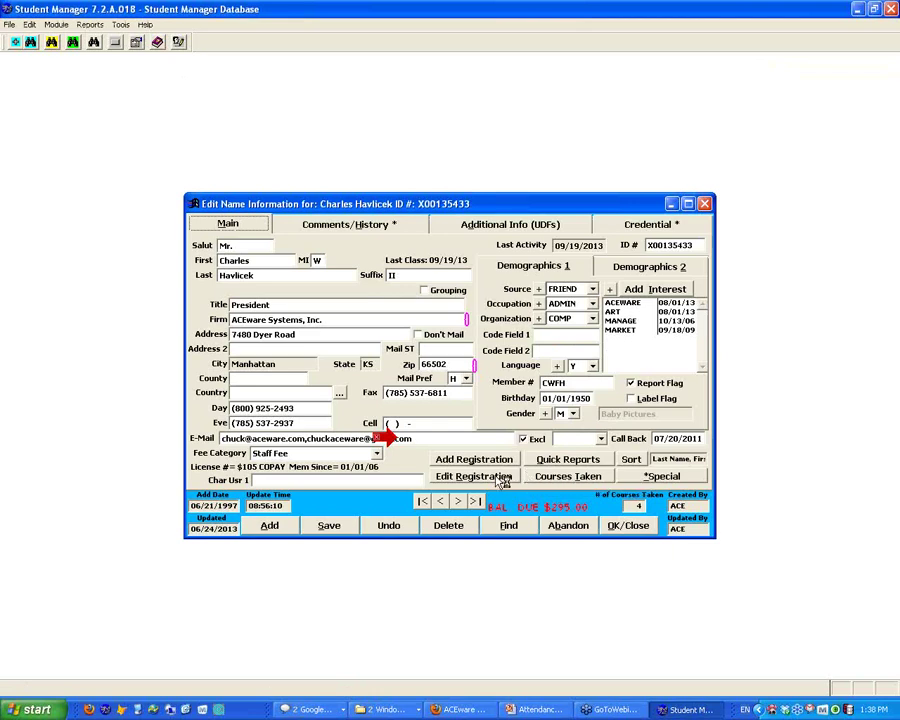
click(503, 481)
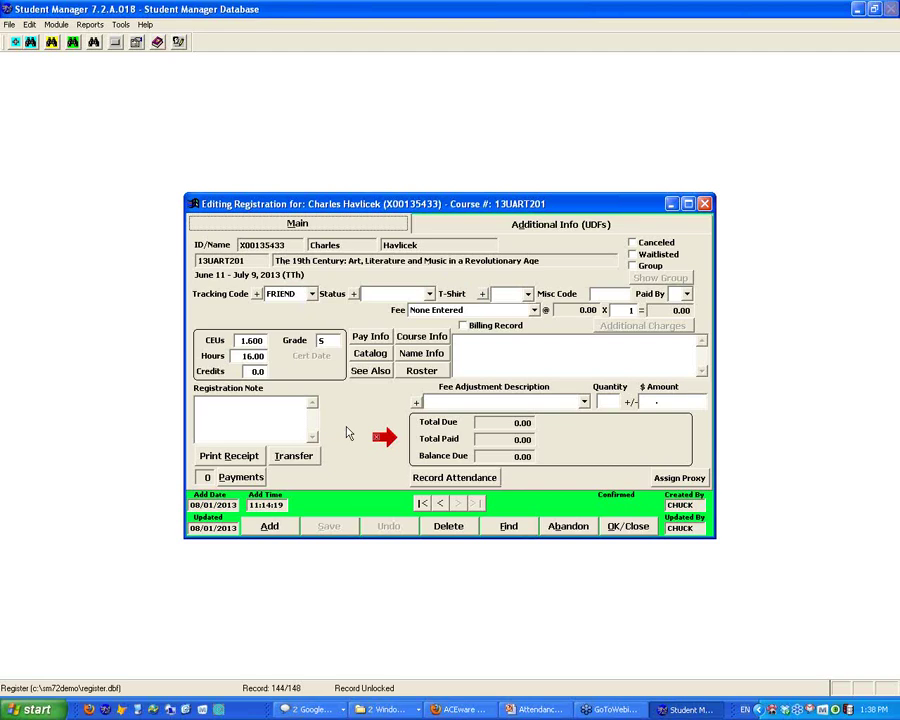
key(F11)
drag(490, 233, 563, 268)
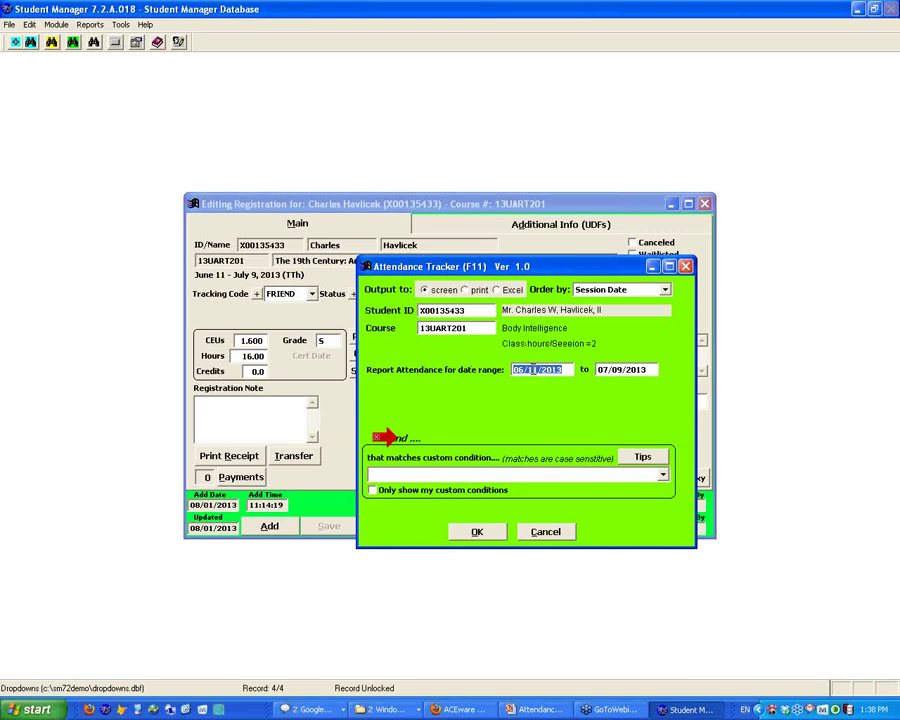
click(478, 531)
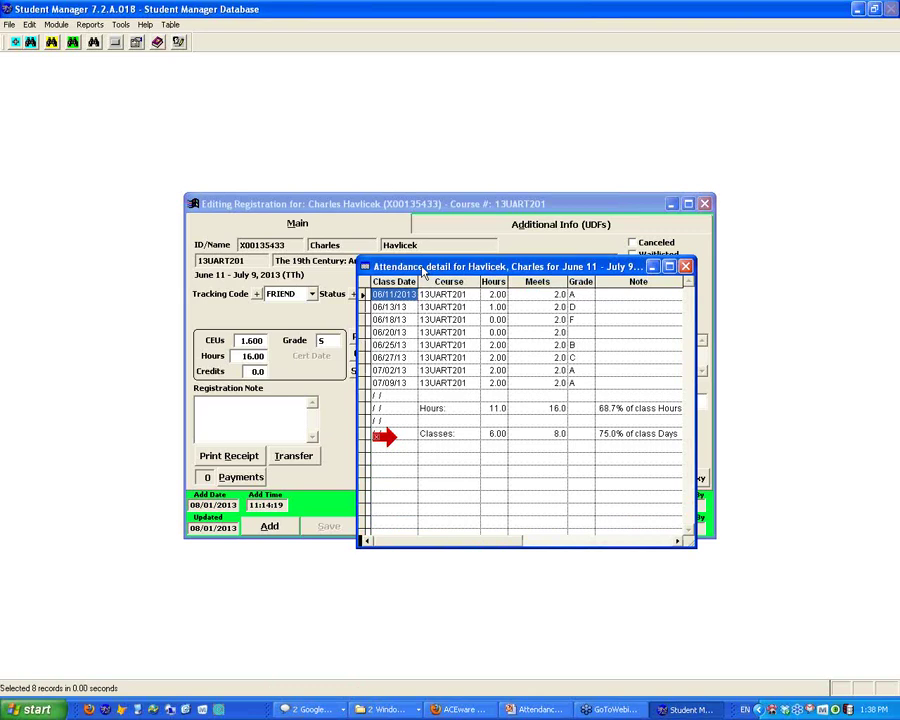
drag(402, 267, 133, 205)
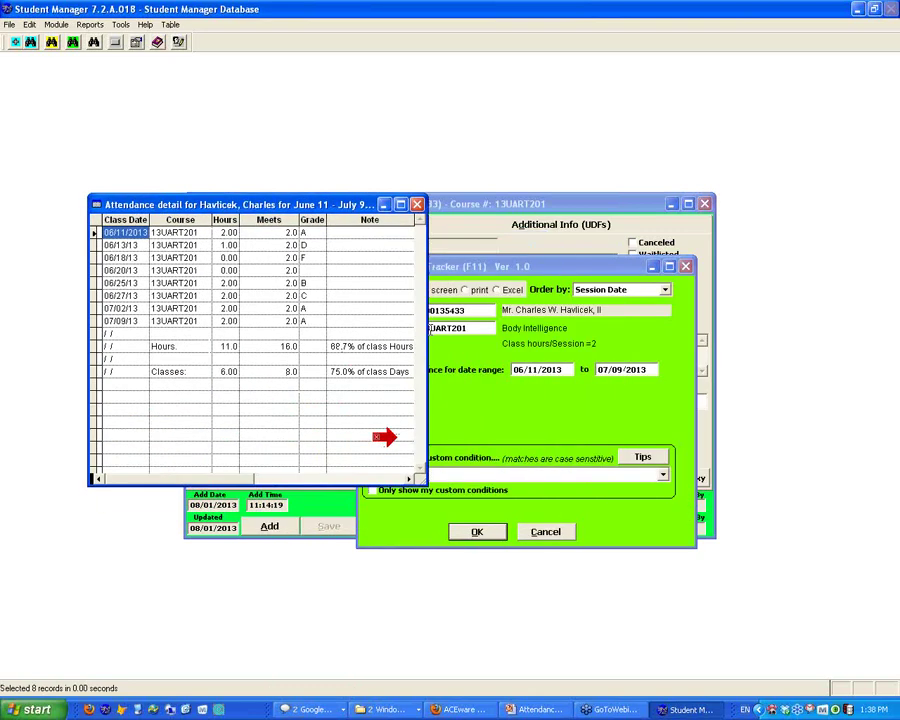
drag(428, 328, 884, 360)
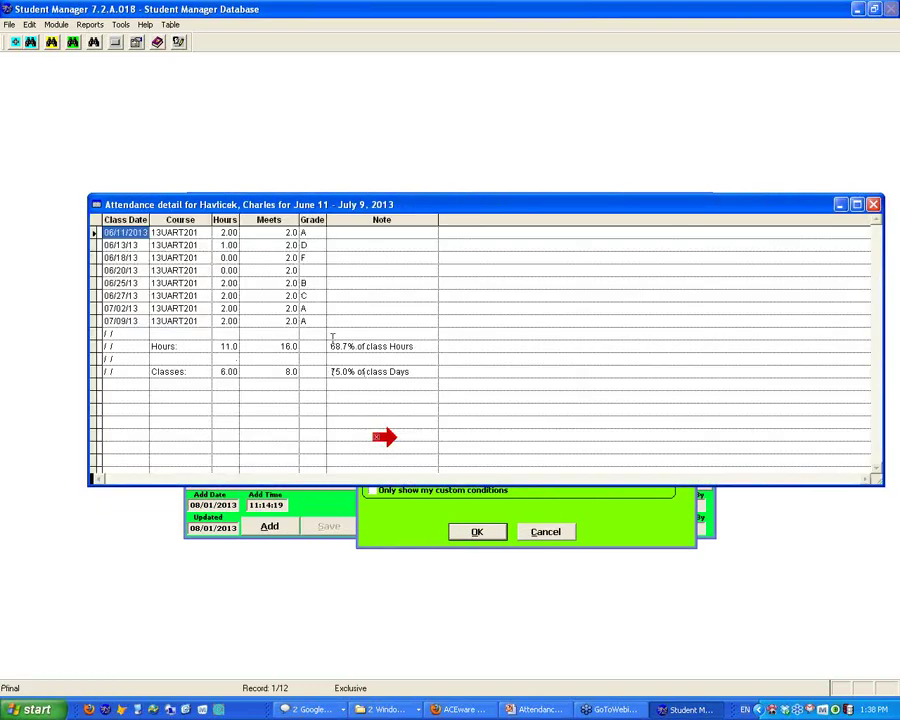
click(873, 205)
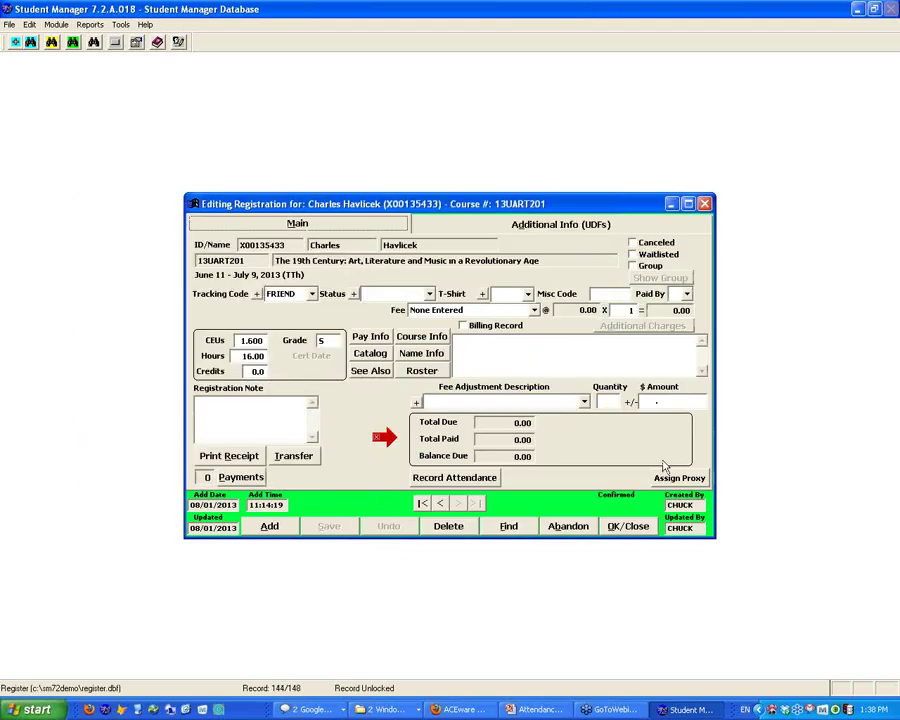
click(628, 527)
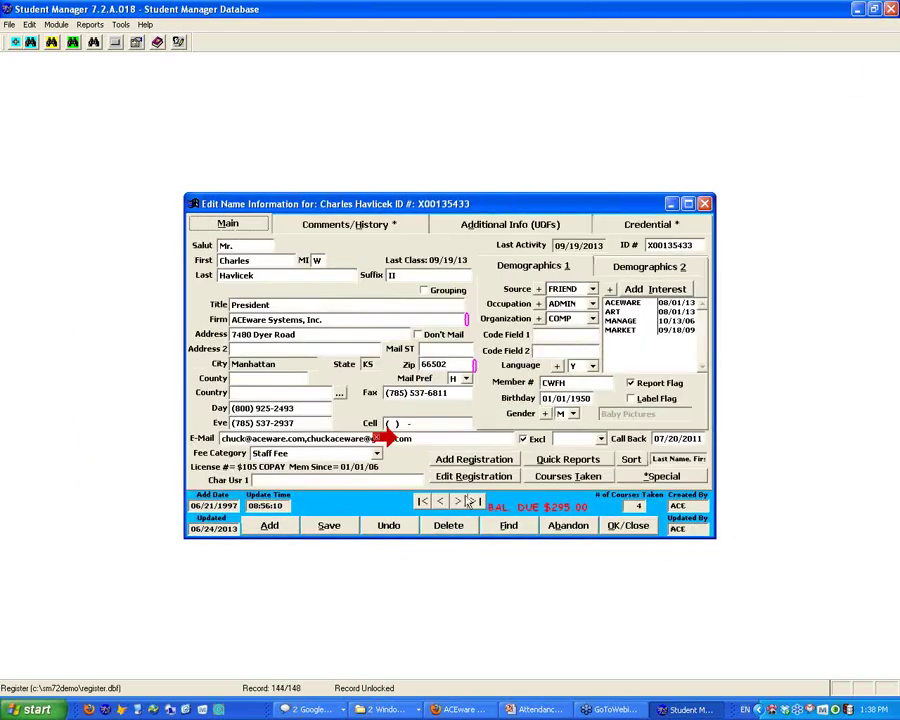
click(470, 482)
Run the 13UART201 attendance tracker with end date 06/30/2013, widen the grid for notes, then close it.
click(470, 482)
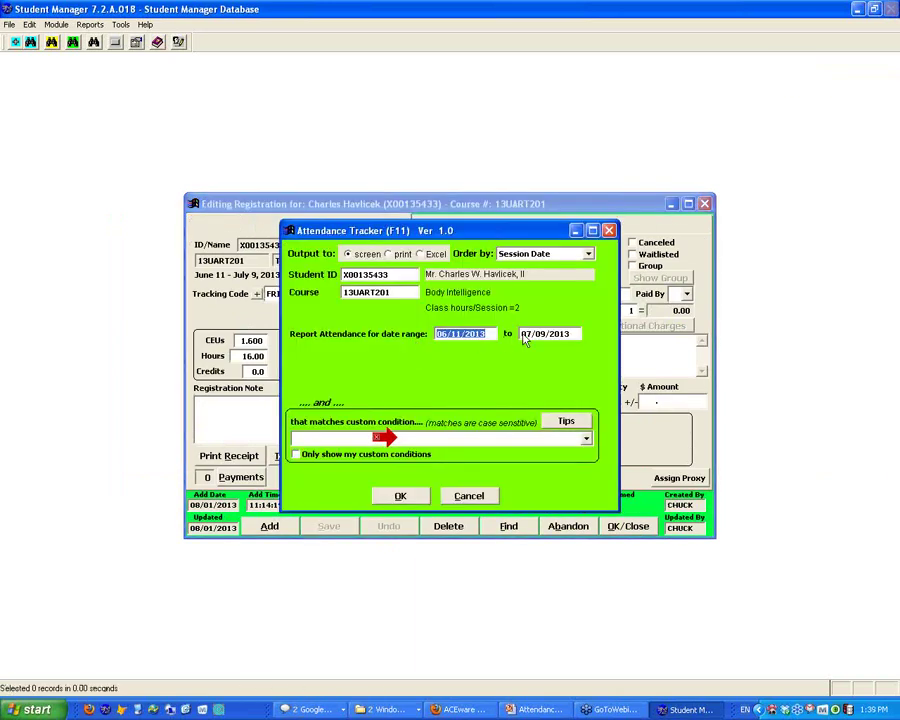
click(576, 333)
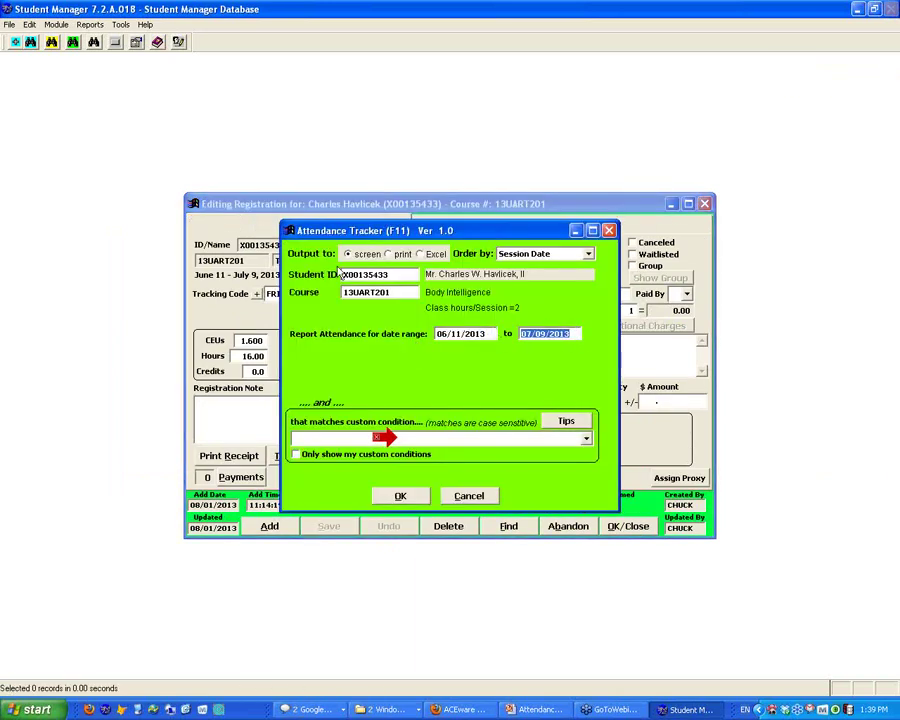
text(06/3)
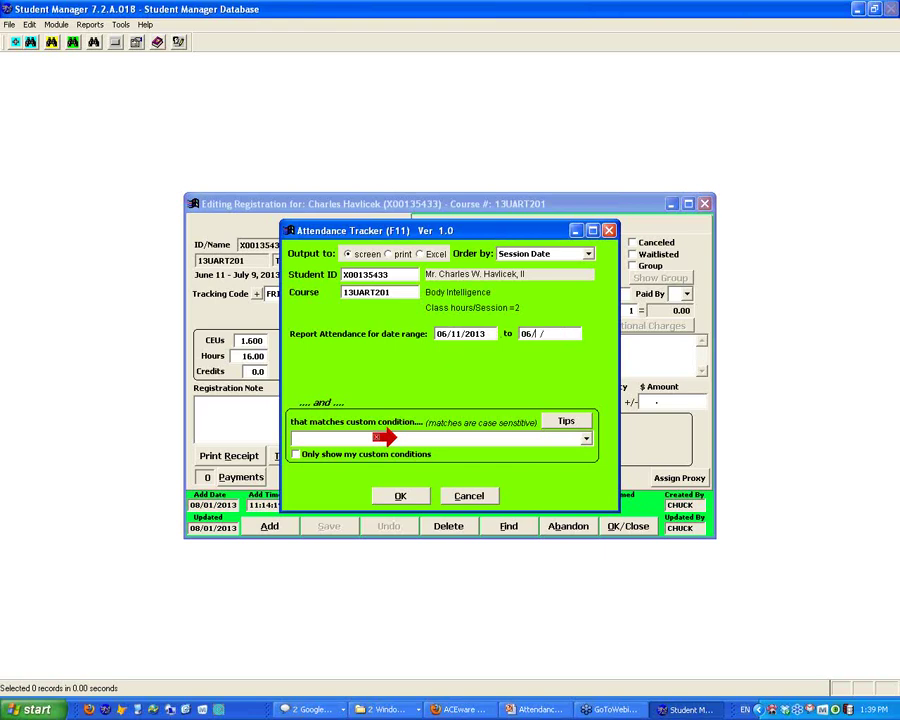
text(0/2013)
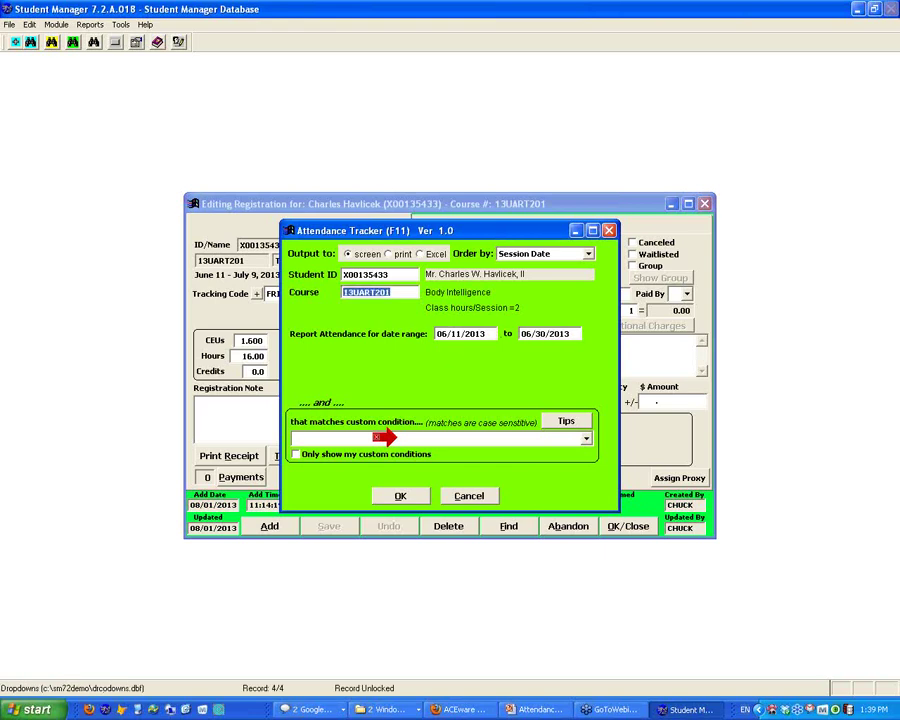
click(400, 496)
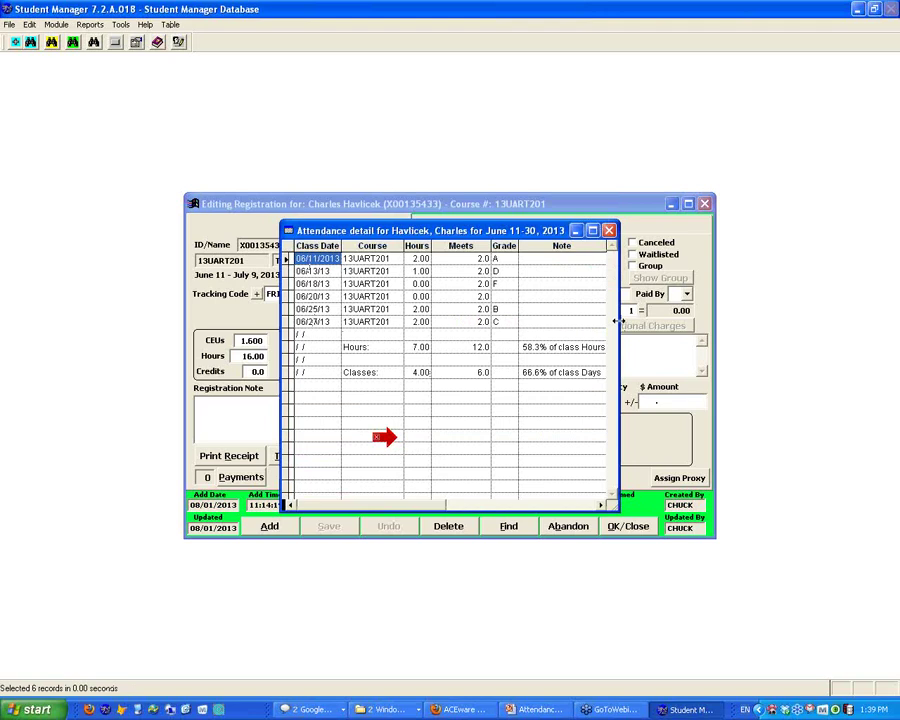
drag(617, 320, 875, 320)
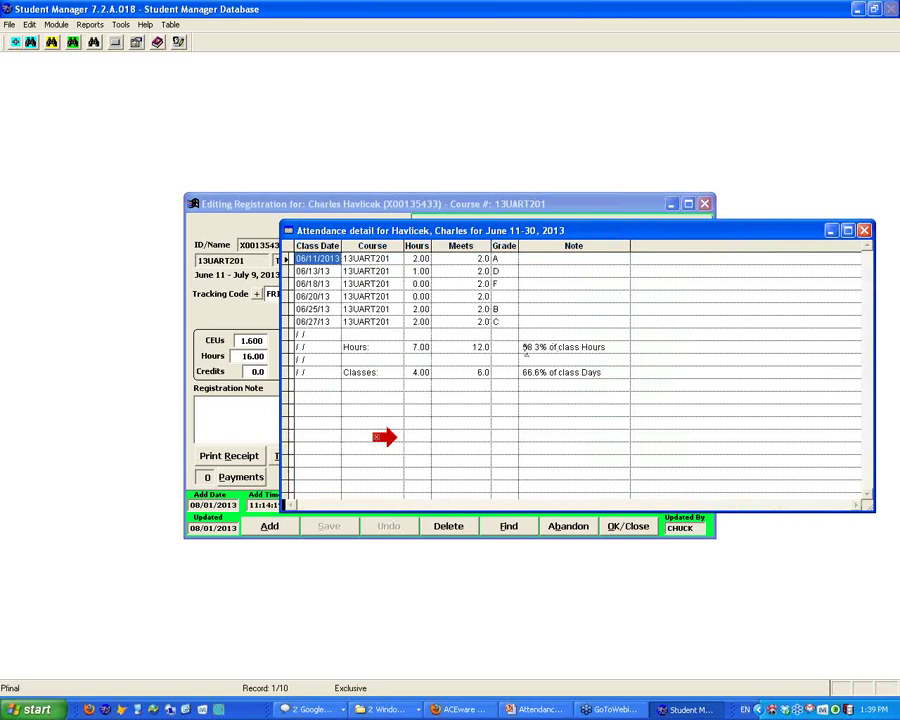
click(866, 231)
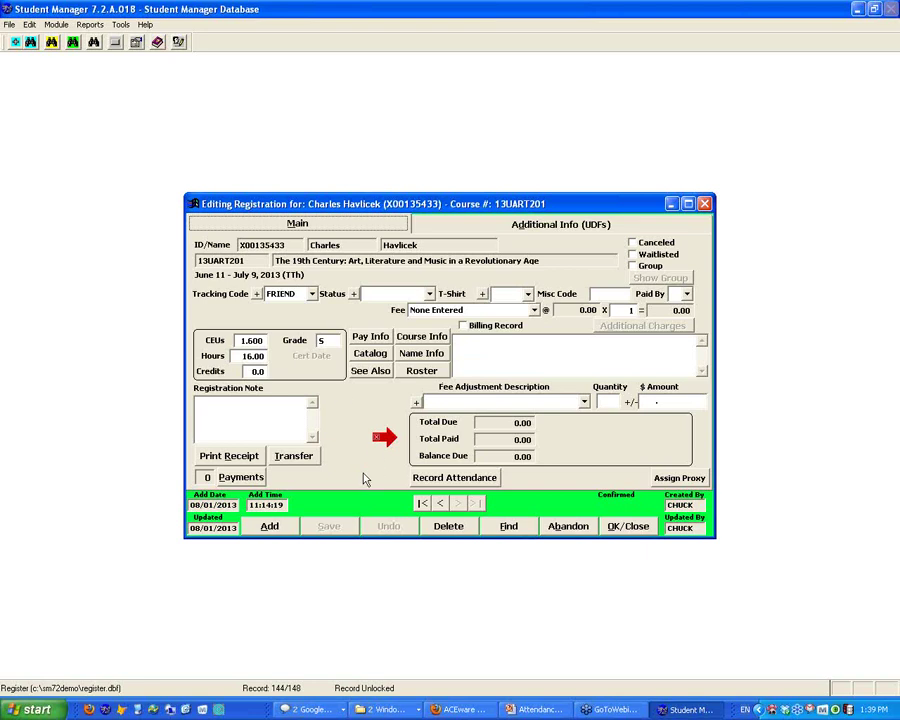
Close the registration record and run the student's F11 attendance report for all dates.
click(628, 527)
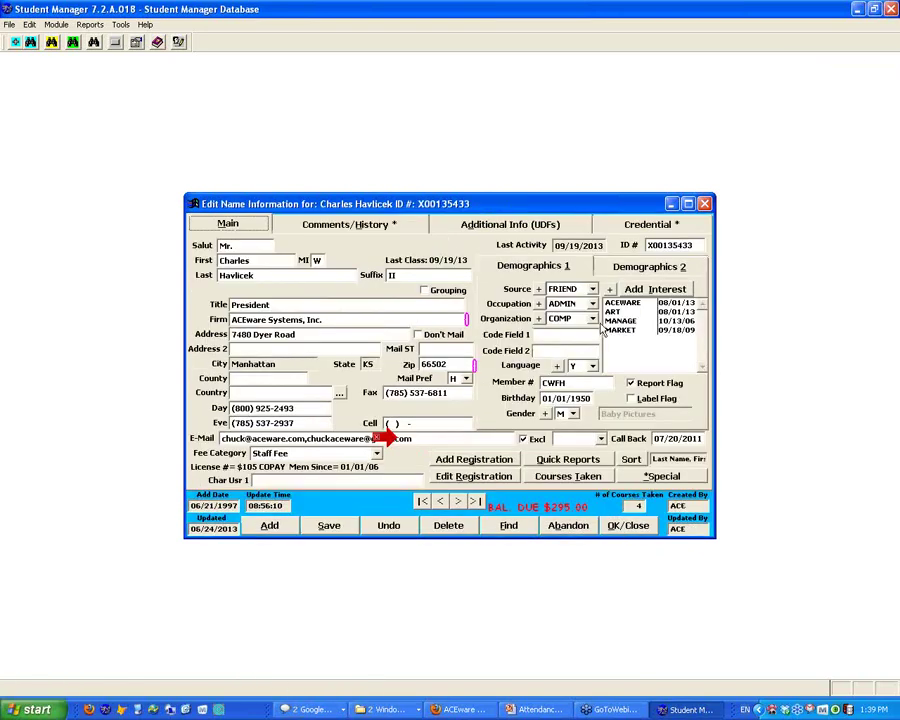
key(F11)
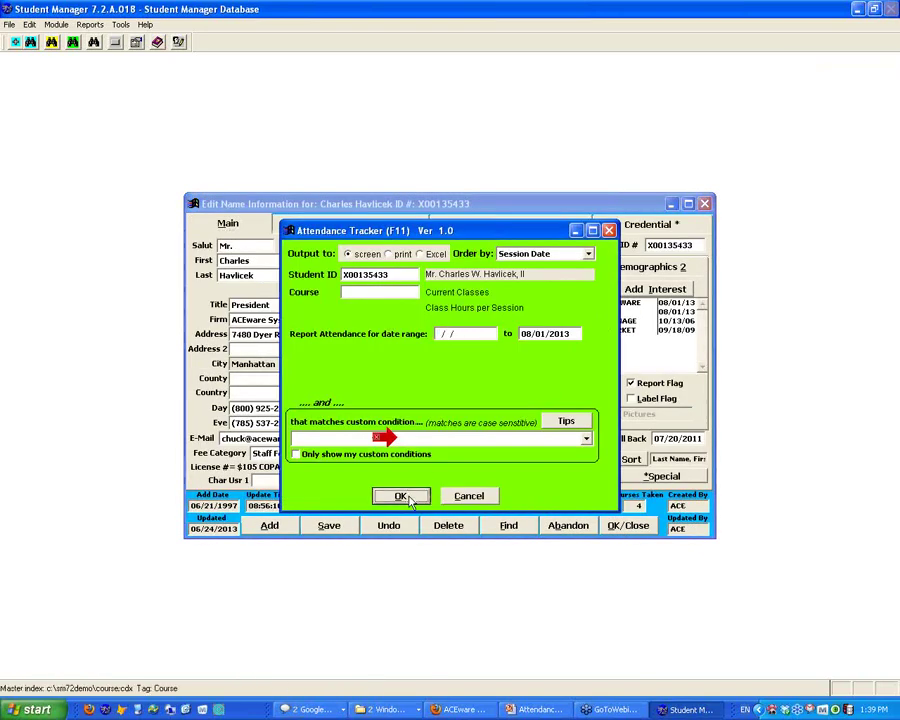
click(400, 497)
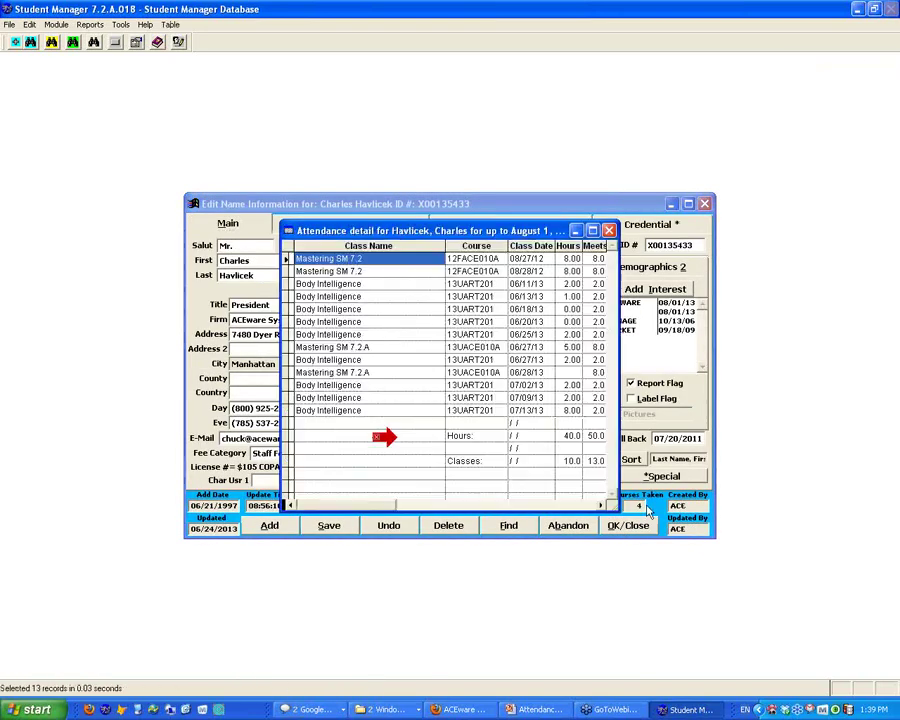
click(601, 505)
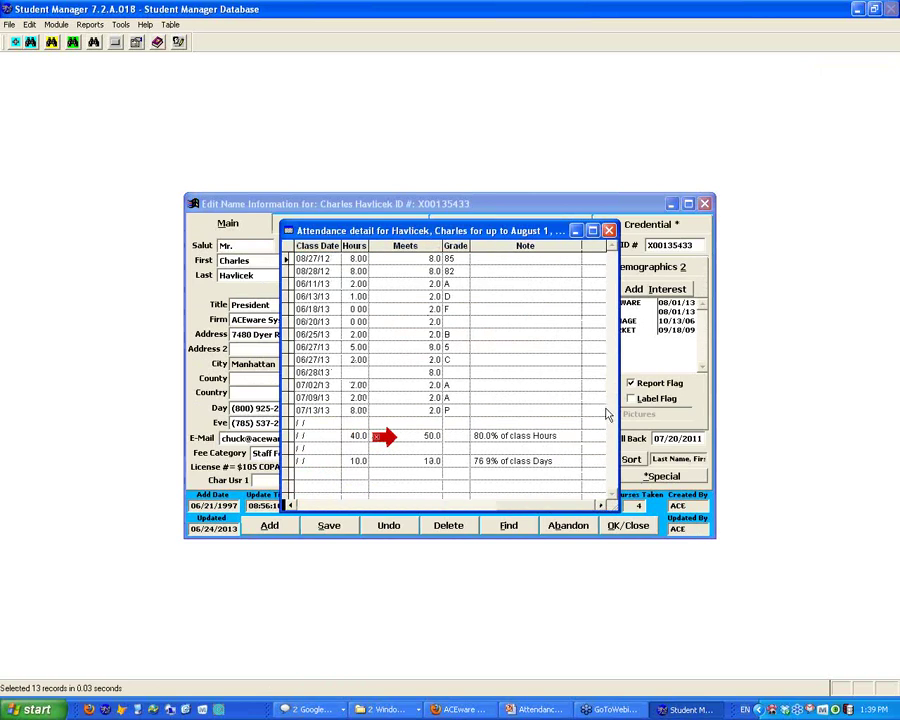
Widen the attendance detail to reveal class names and courses, then close it and the tracker.
drag(617, 412, 854, 372)
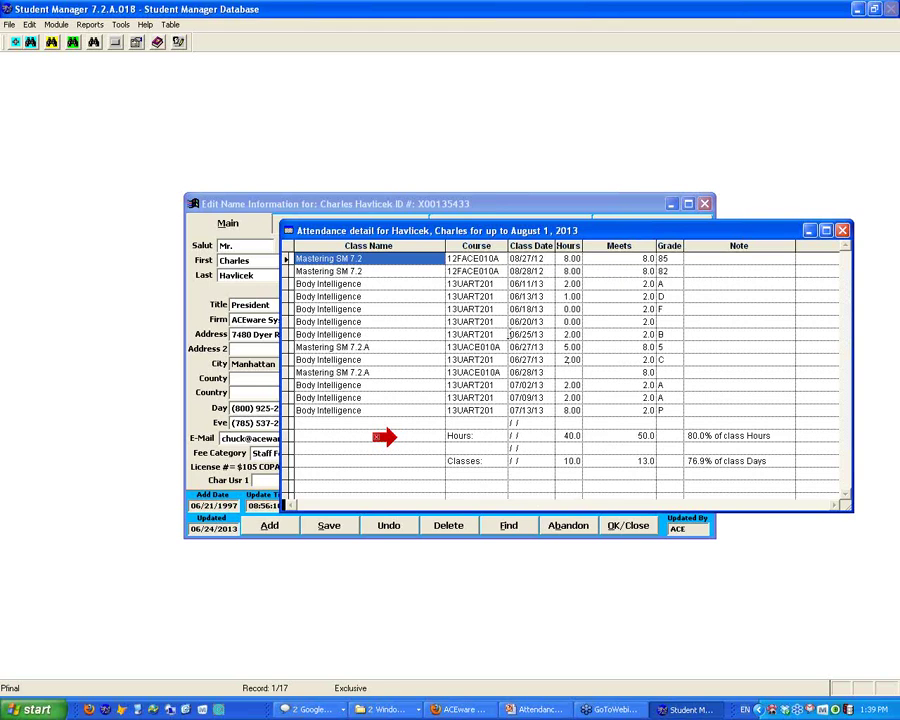
click(842, 230)
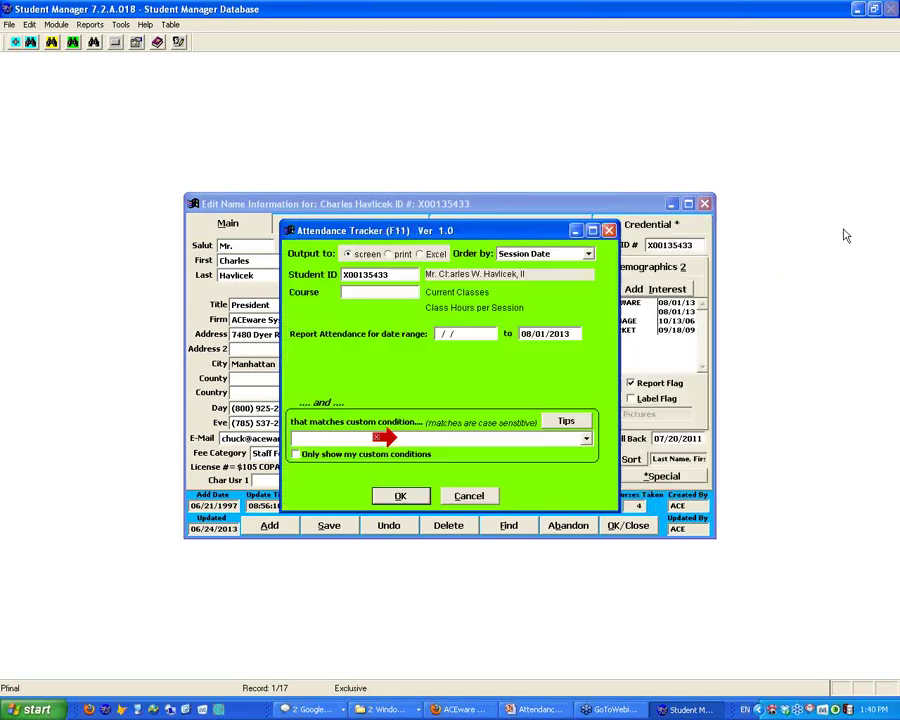
key(Escape)
Find and open the student record for DOLE.
click(508, 525)
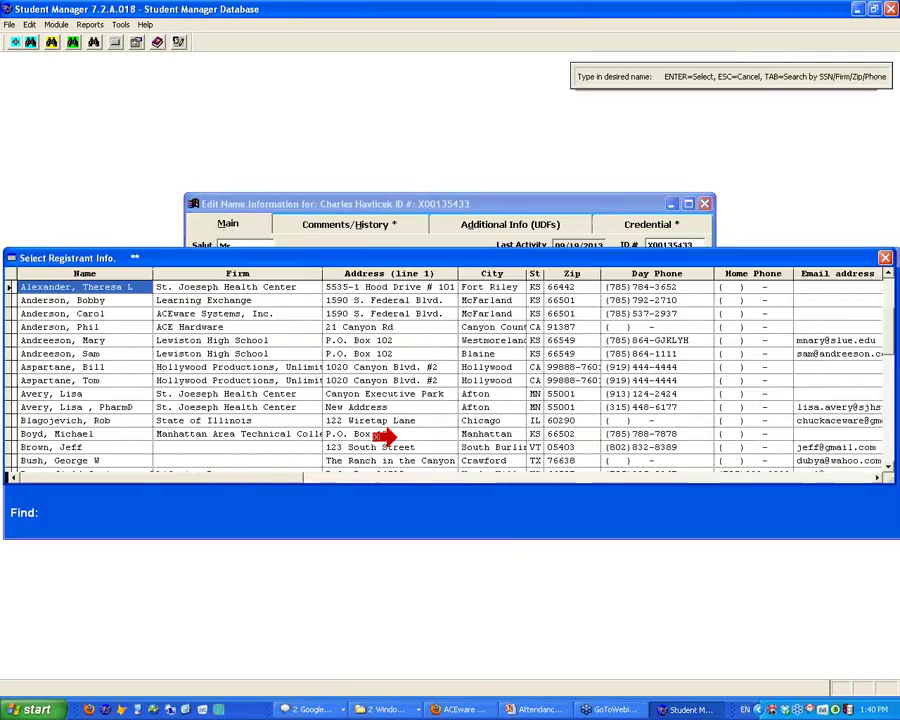
text(DOLE)
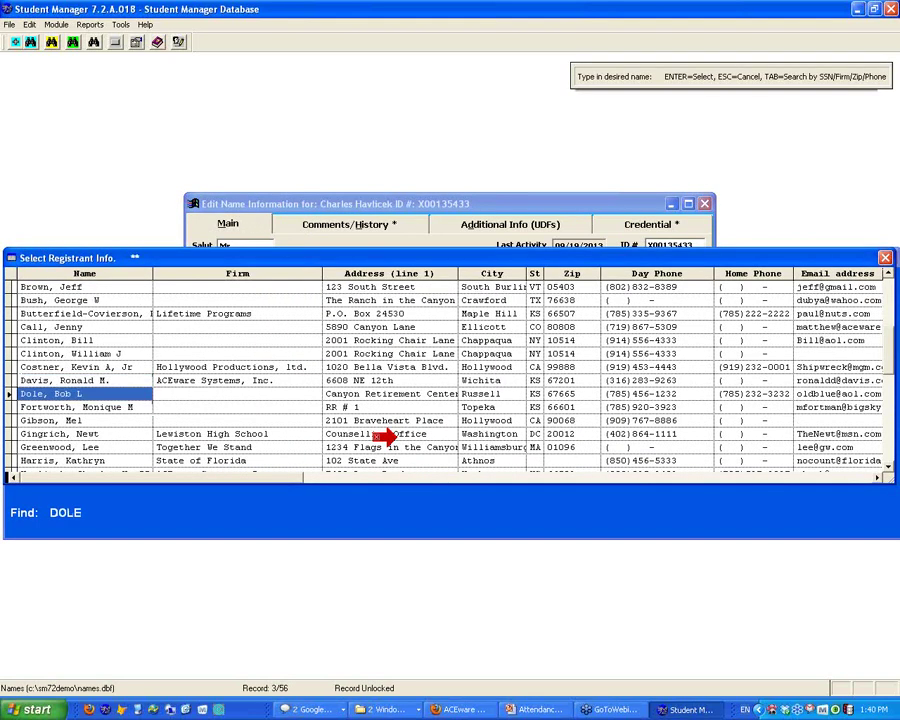
key(Return)
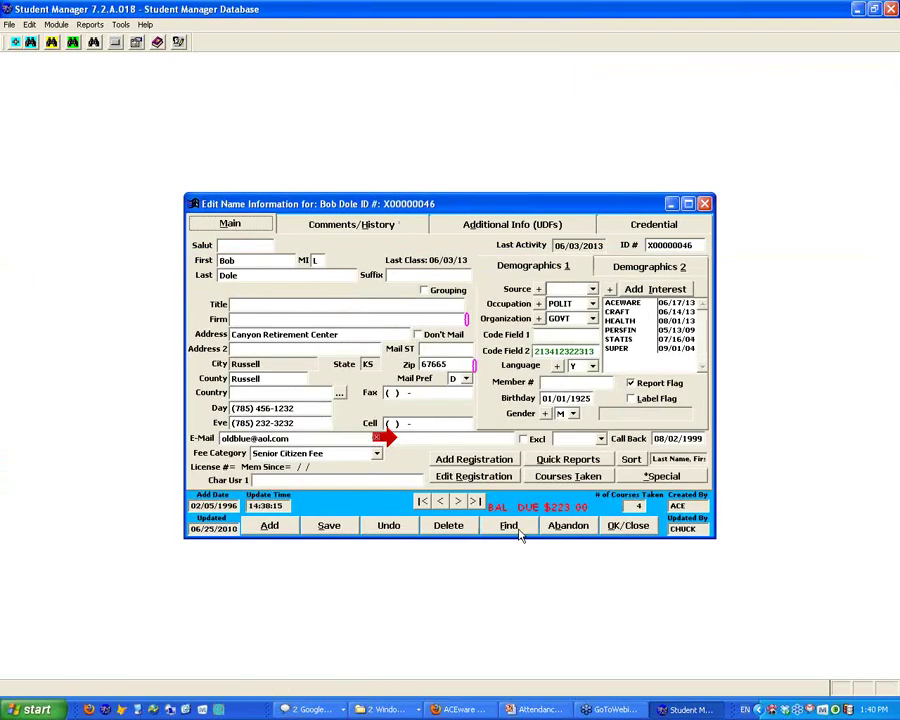
Review Bob Dole's Beginning Yoga attendance detail from Courses Taken, then close it and cancel.
click(548, 477)
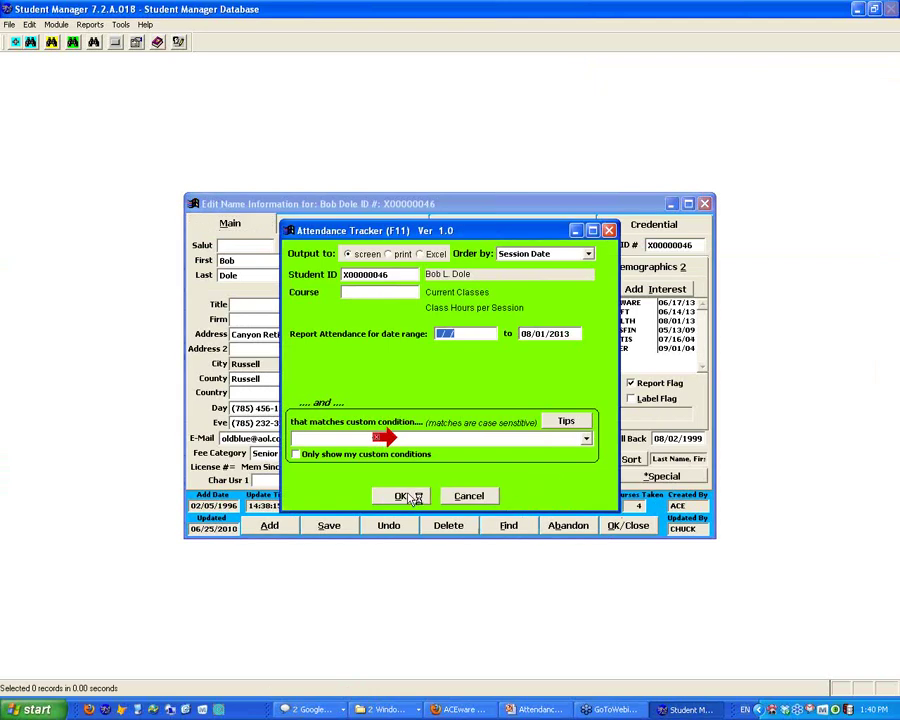
click(400, 492)
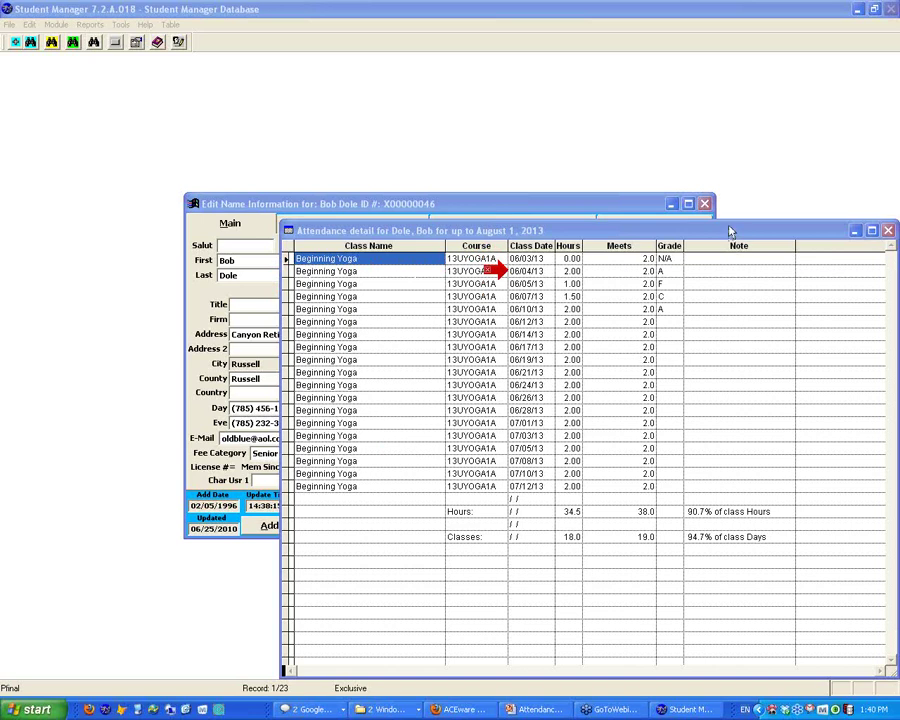
drag(878, 233, 598, 150)
click(598, 149)
click(466, 493)
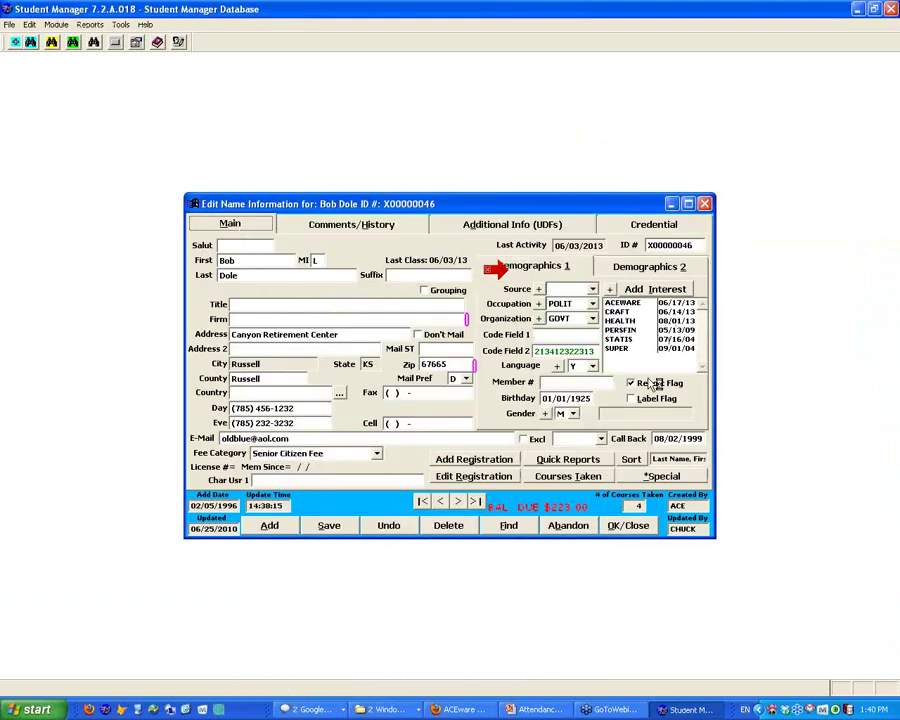
View the 13UYOGA1A registration's June 3 – July 12, 2013 attendance grid, then return to Attendance2013.ppt.
click(474, 477)
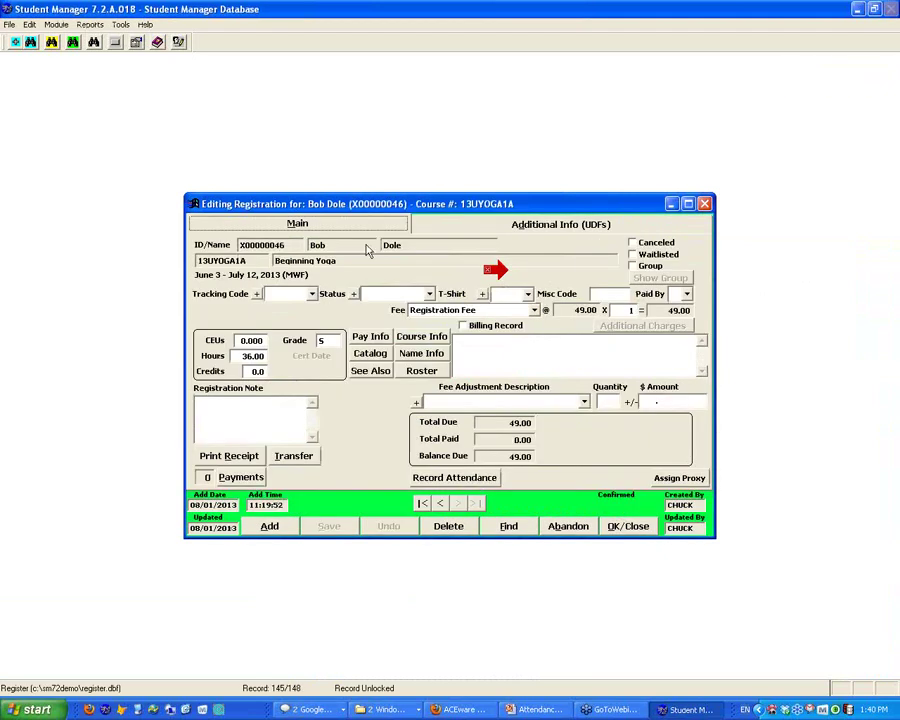
click(454, 477)
click(400, 493)
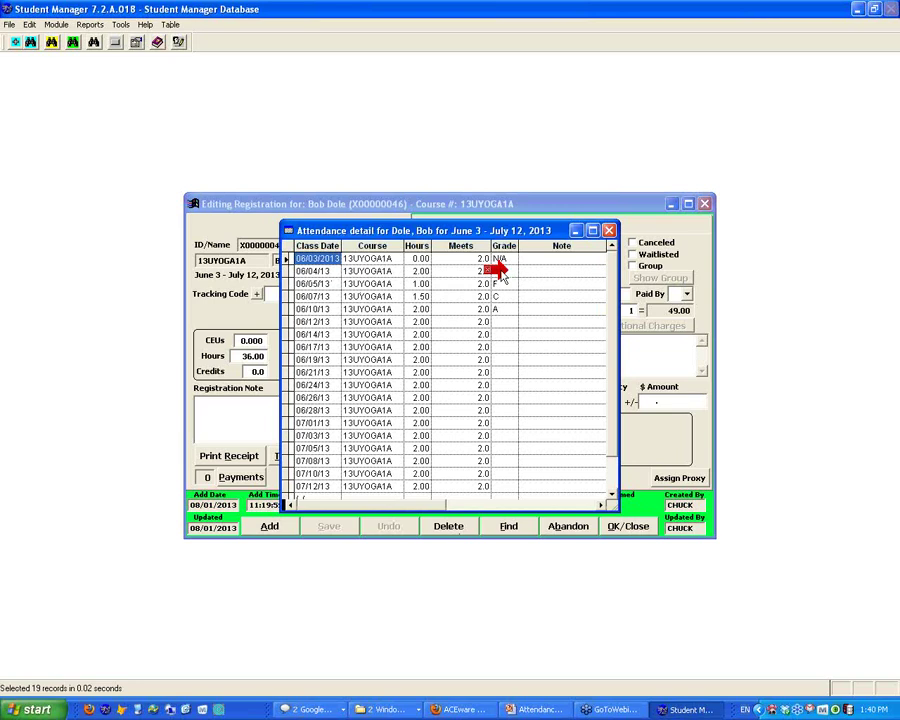
click(278, 277)
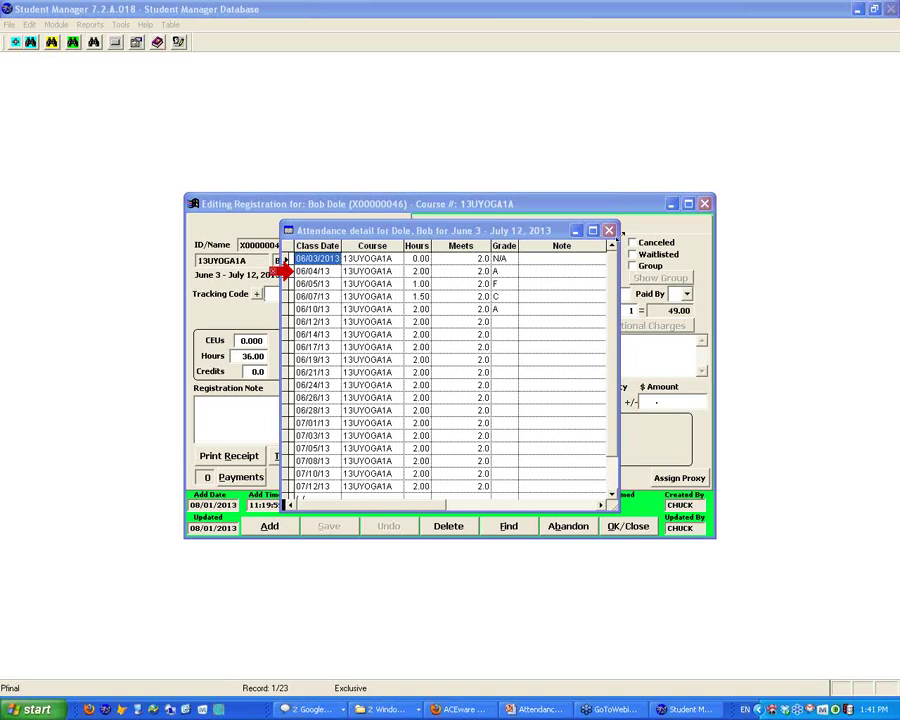
click(608, 231)
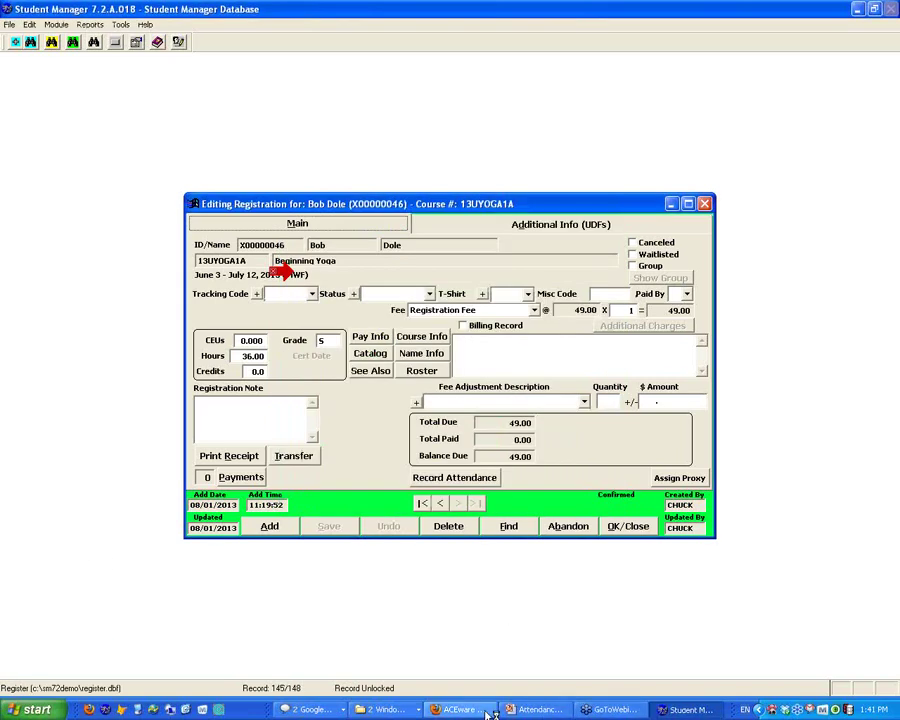
click(537, 710)
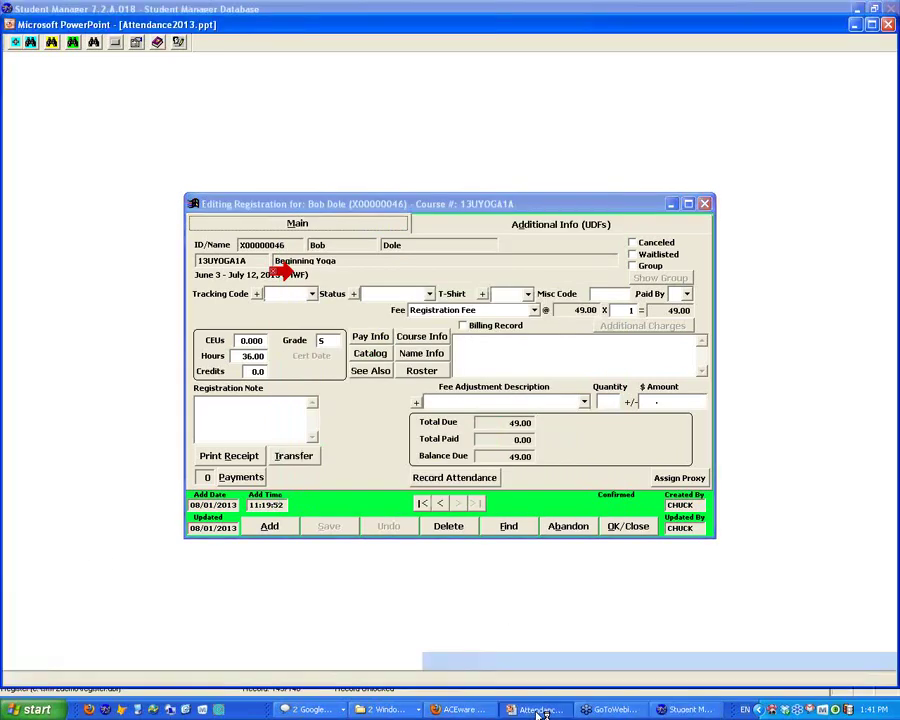
Present the Reporting with F11 and Attendance Reporting slides, then return to Student Manager.
key(shift+F5)
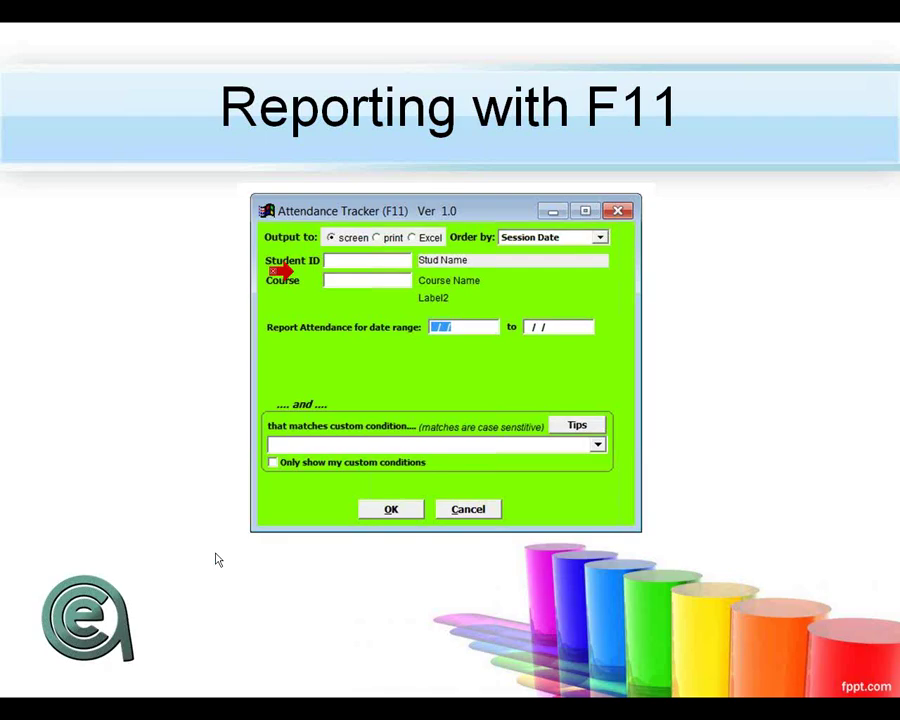
key(Right)
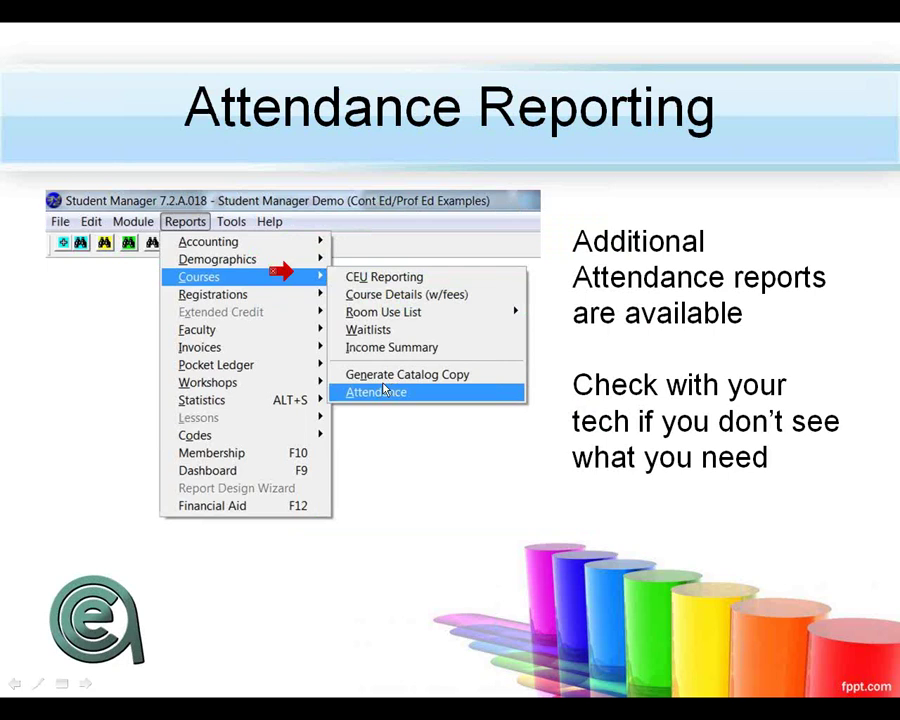
key(alt+Tab)
key(alt+Tab)
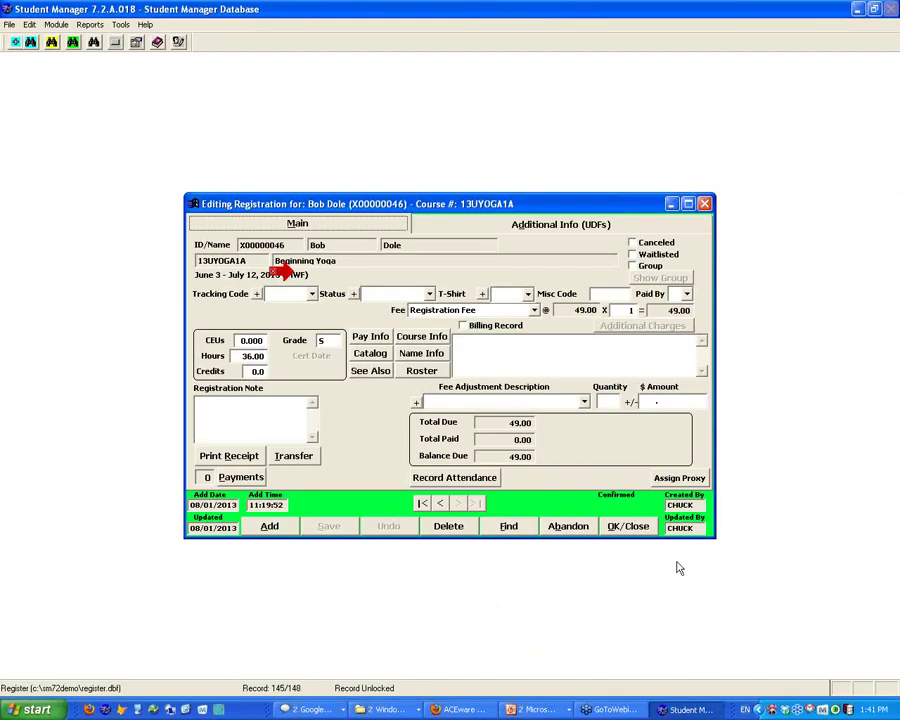
Close the registration and name records and open the Courses > Attendance report.
click(642, 530)
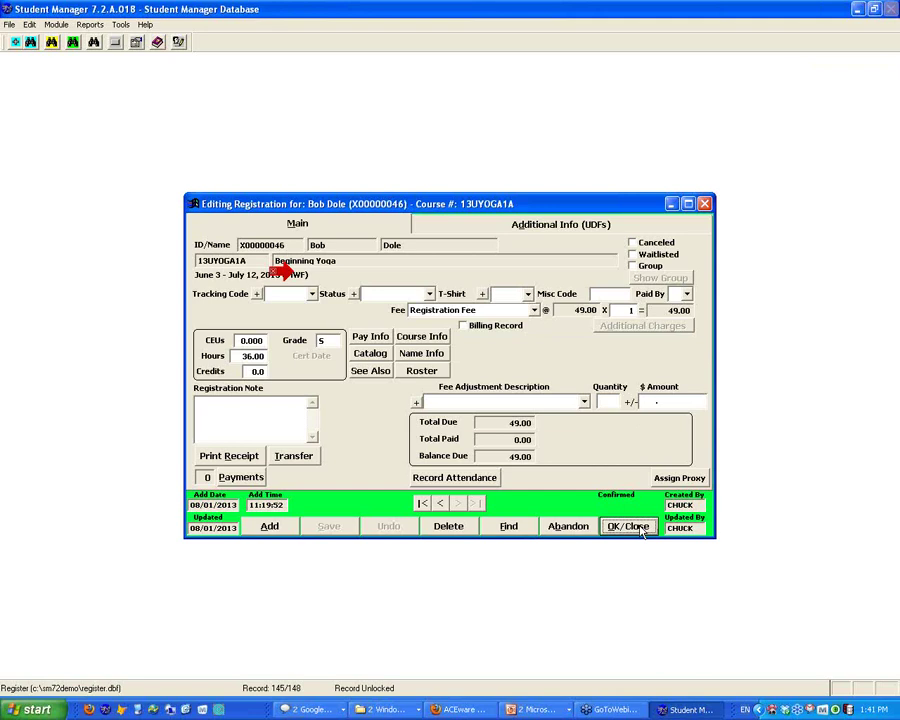
click(638, 528)
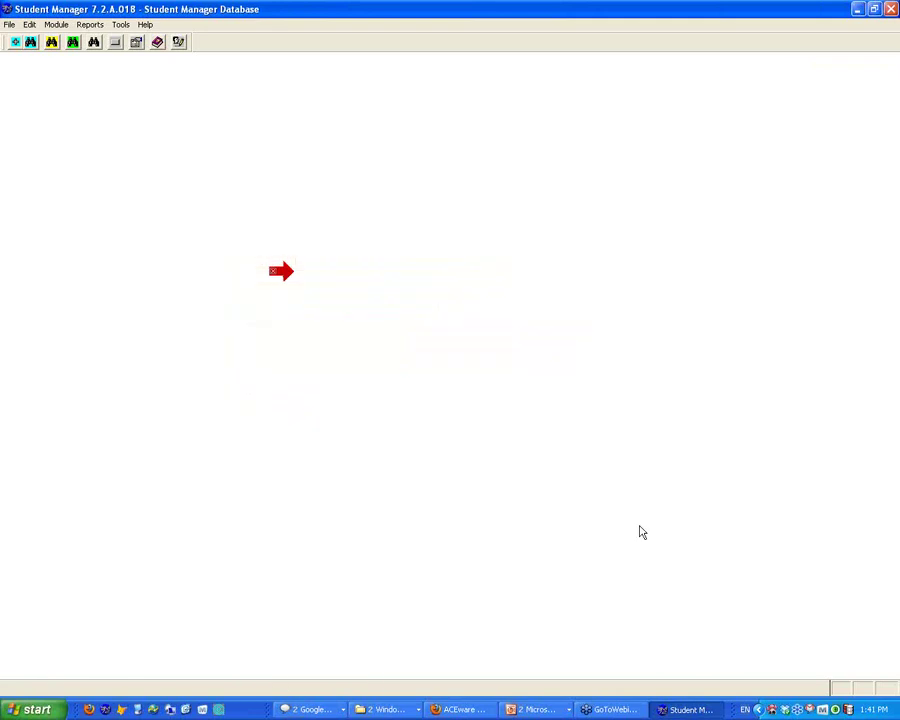
click(85, 30)
mouse_move(105, 70)
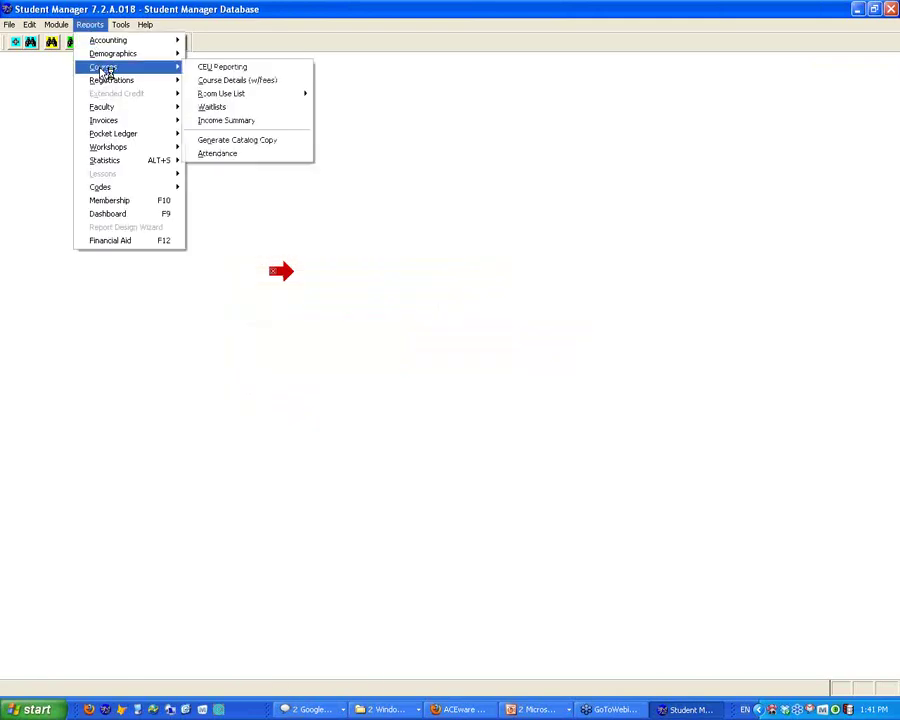
click(230, 153)
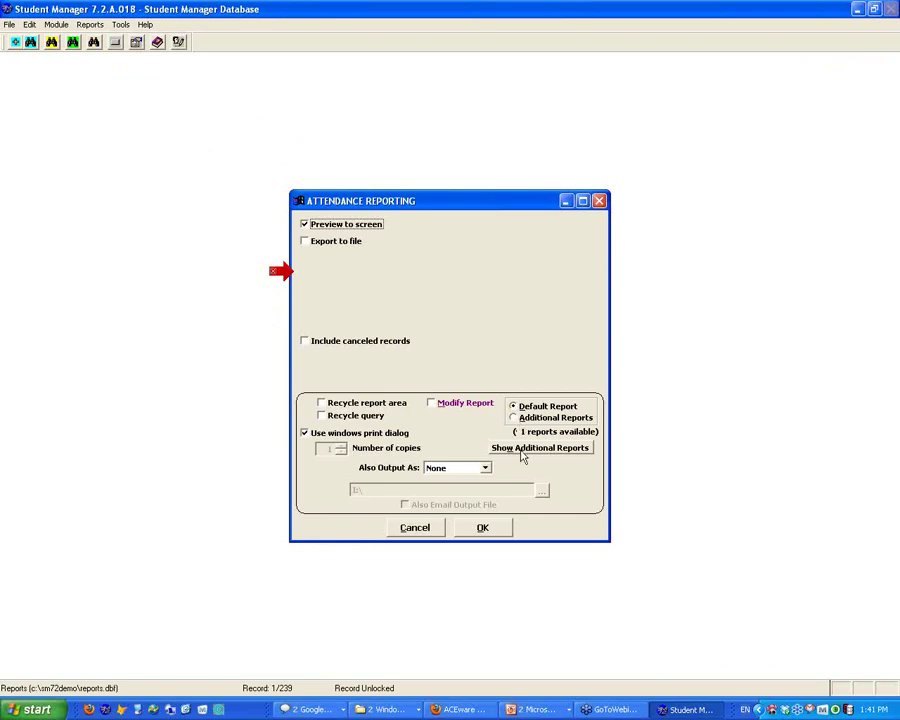
Accept the report settings and choose the attendance-for-a-date-range query for selection.
click(481, 532)
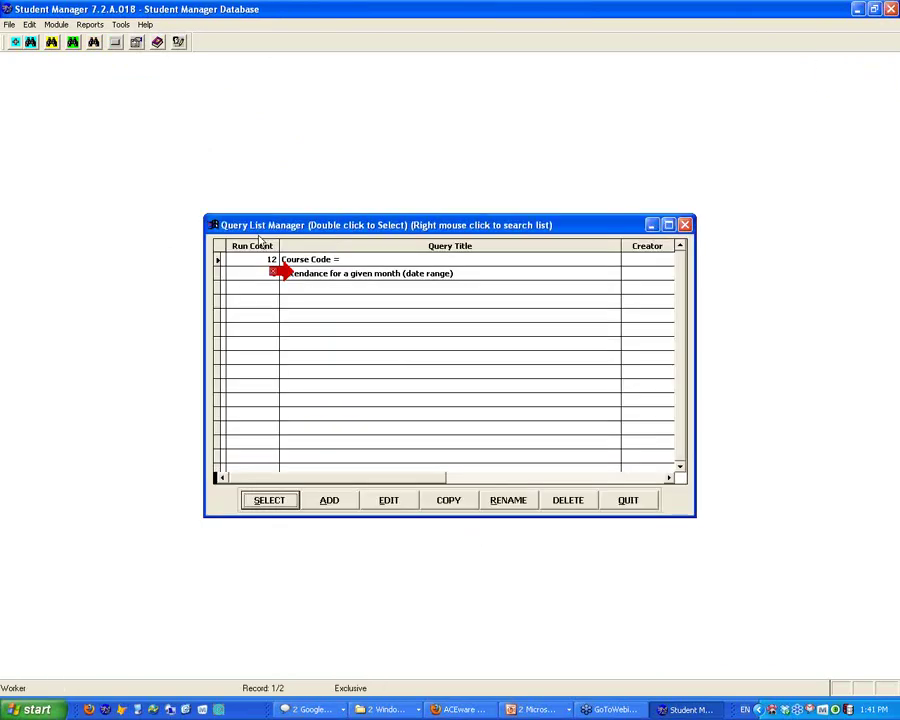
double_click(284, 272)
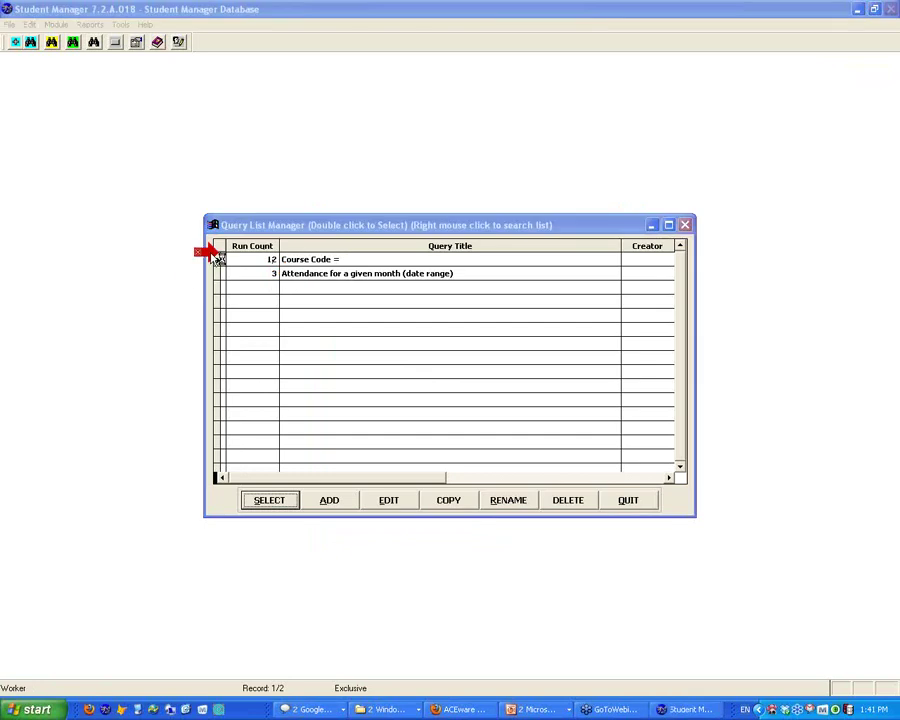
click(269, 503)
Run the Attendance report for course code 13UYOGA1A, preview both pages, then close it.
text(CSKYOGA1A)
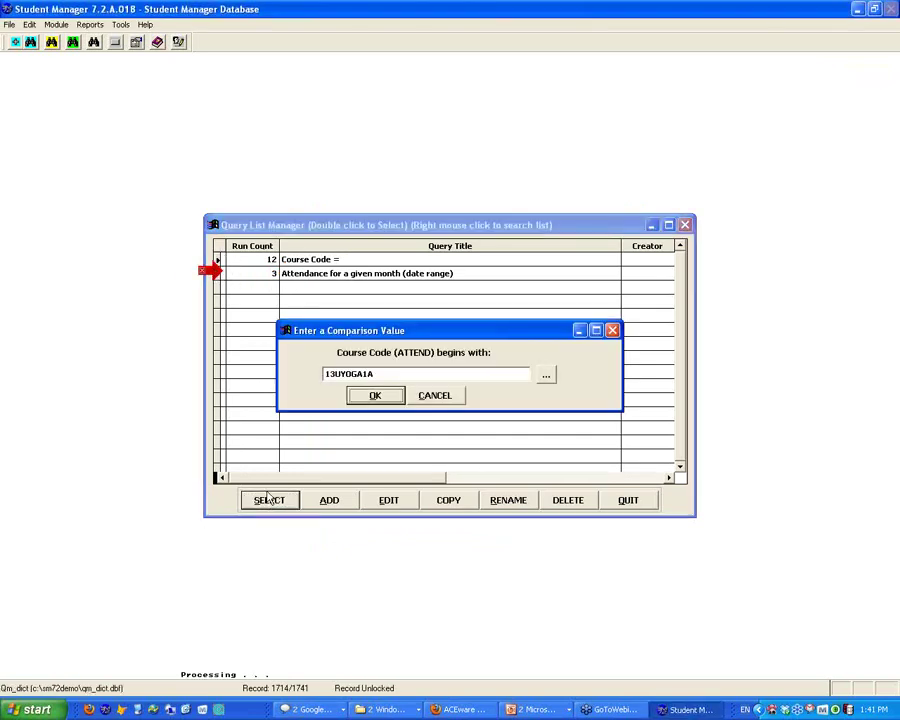
click(384, 395)
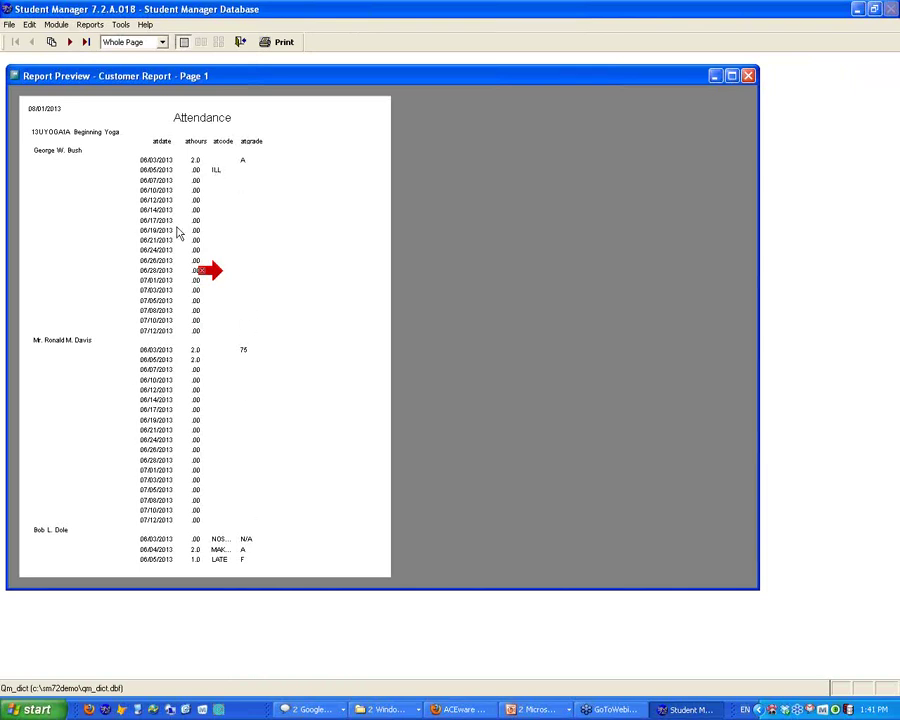
click(70, 43)
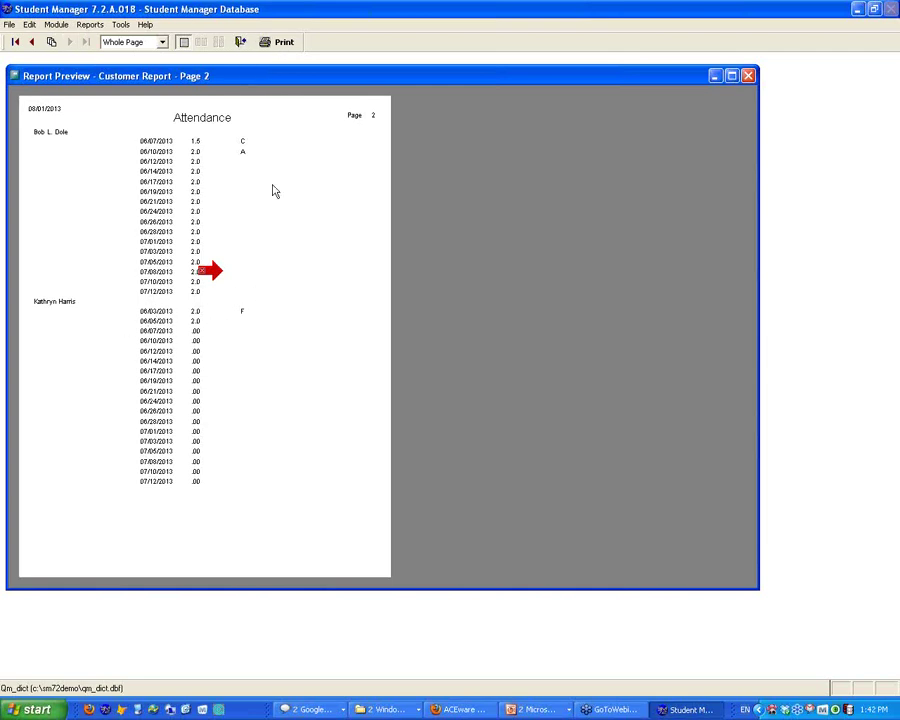
click(239, 43)
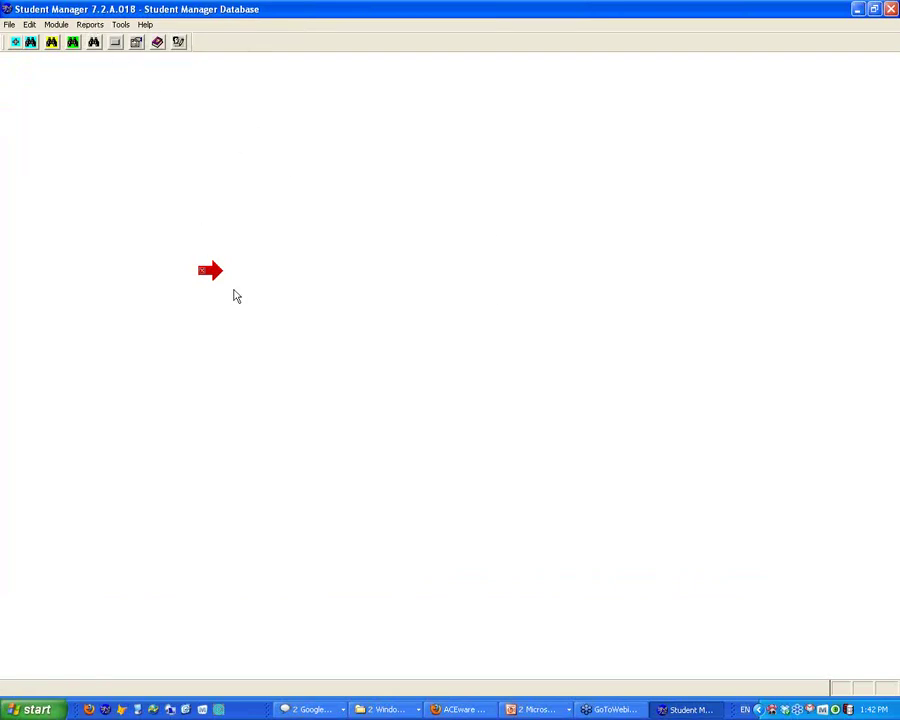
Bring the PowerPoint slide show back from the taskbar and advance to Coming Attractions!
drag(212, 270, 100, 128)
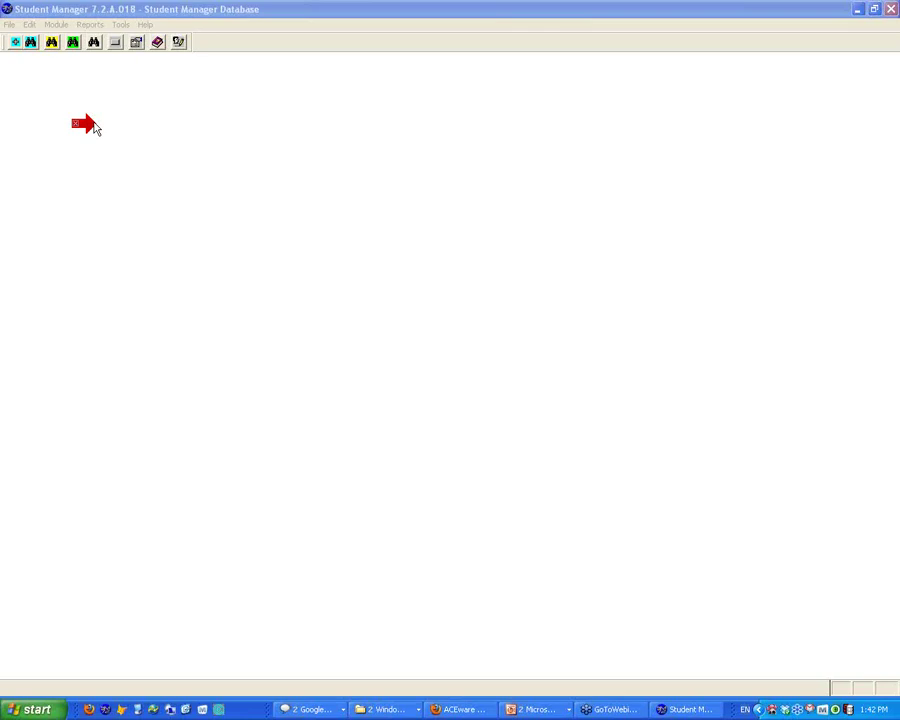
click(88, 124)
click(552, 708)
click(553, 672)
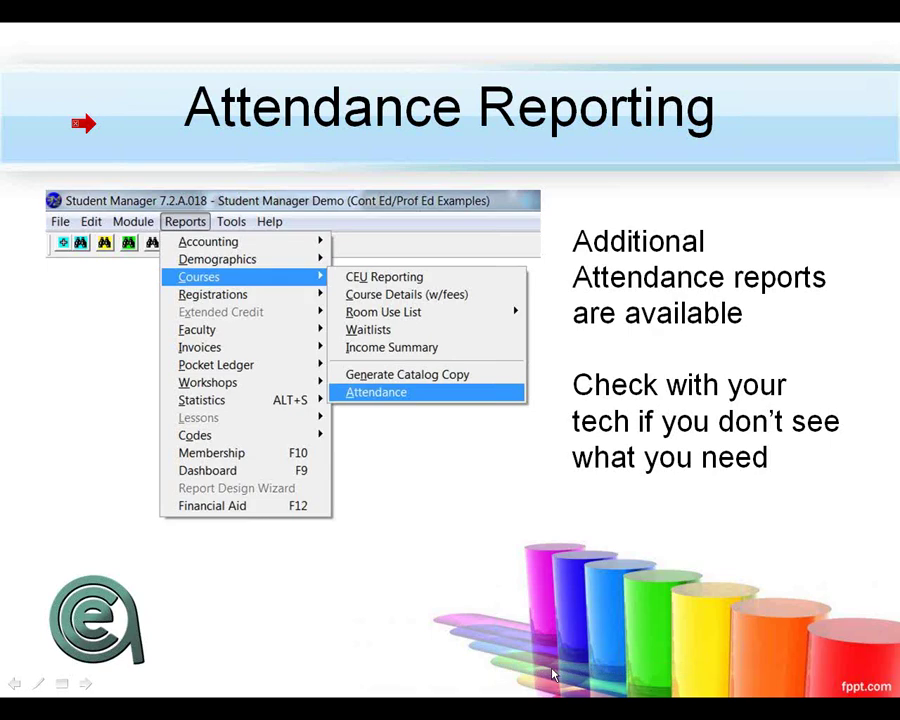
click(456, 652)
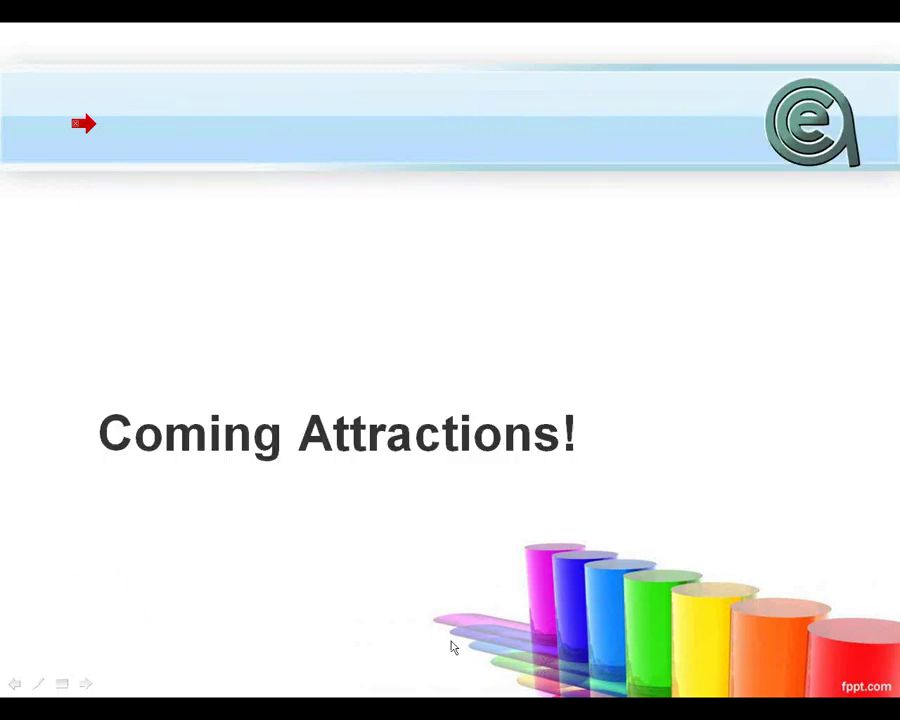
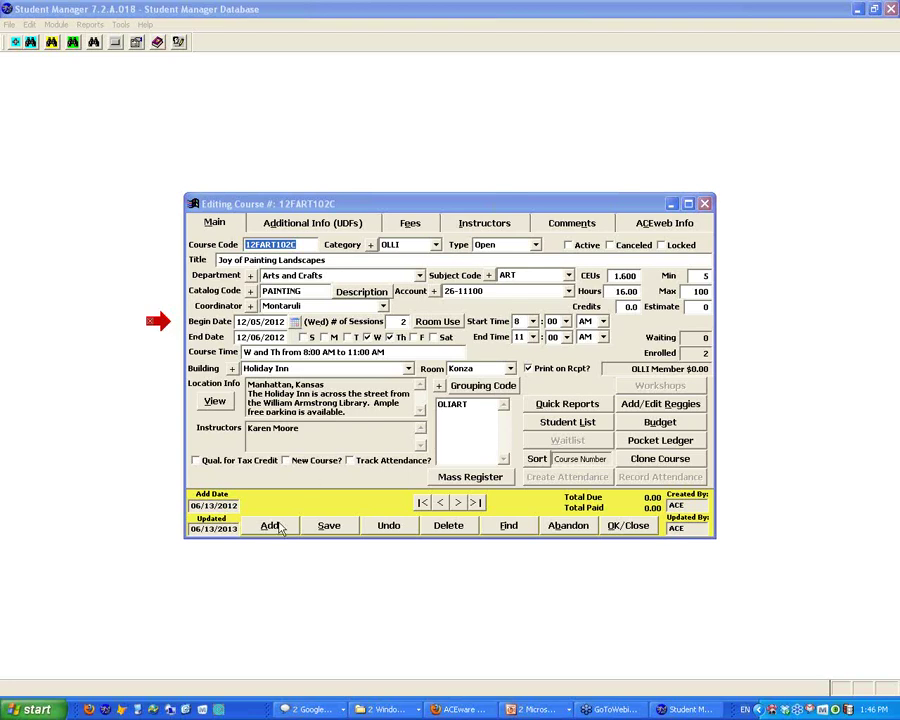
Begin a new blank course in place of the Joy of Painting Landscapes record.
key(alt+a)
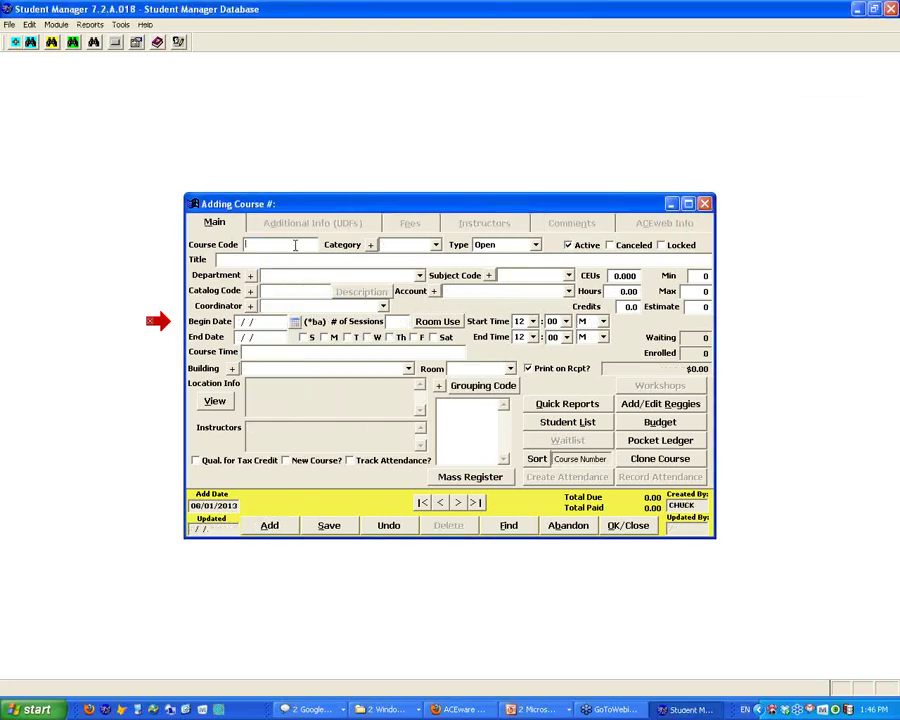
Enter course code FUNKYSCHED and title 'Funcky schedule class'.
text(FUNKYSCHED)
key(Tab)
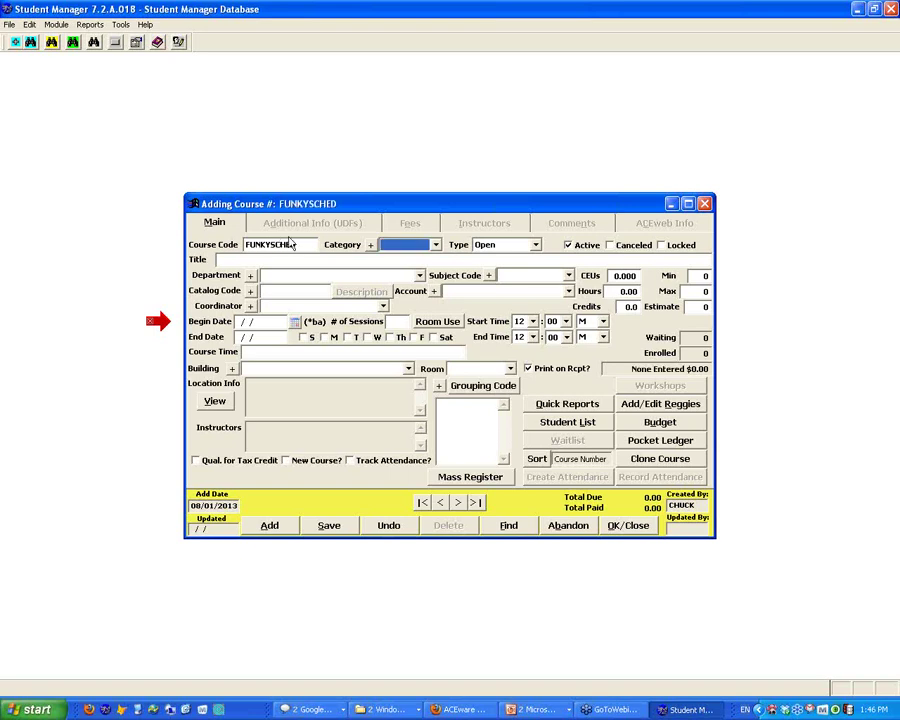
key(Tab)
text(Fu)
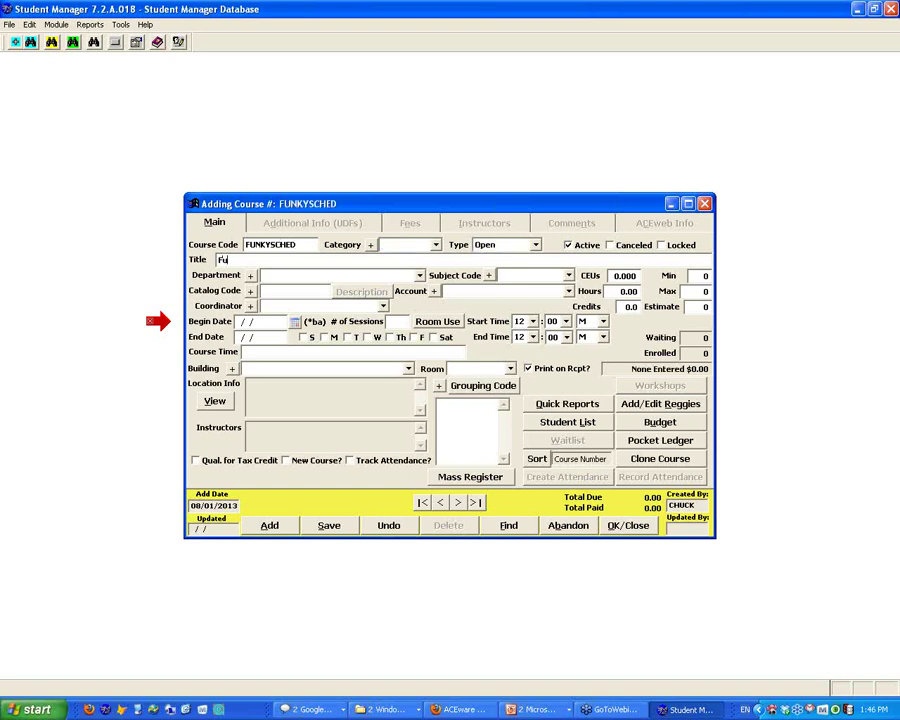
text(ncky schedule class)
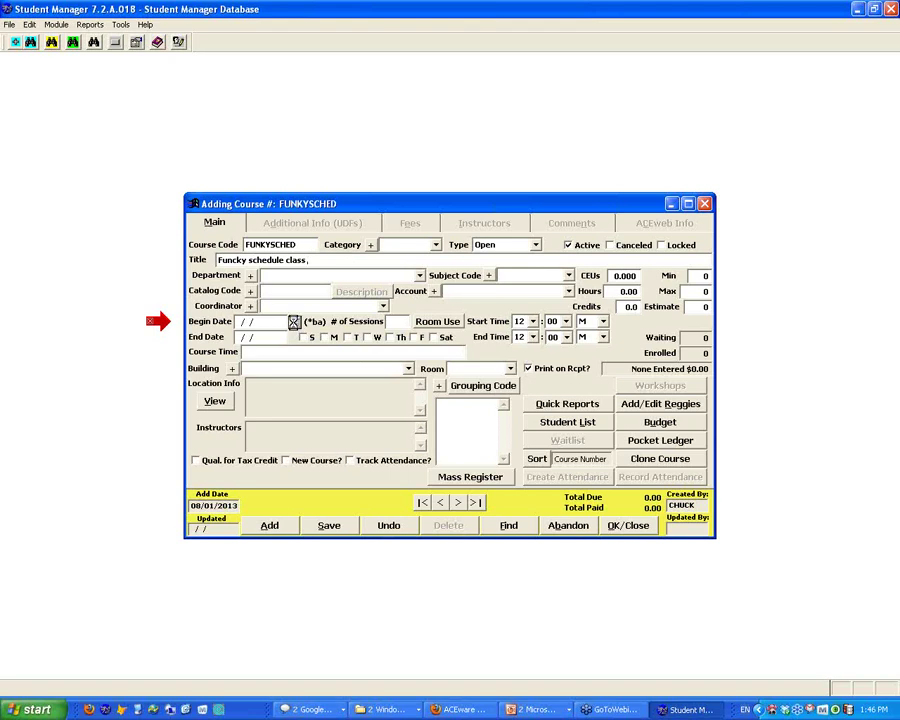
Set begin date 08/12/2013 and 16 sessions, add Wednesday, and save the course.
click(294, 321)
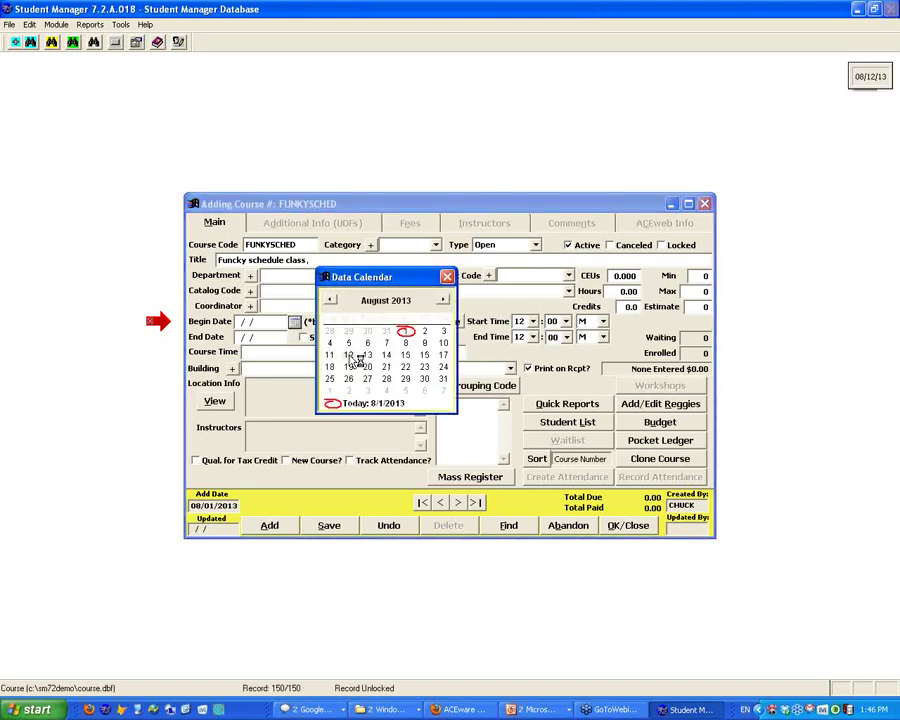
click(350, 356)
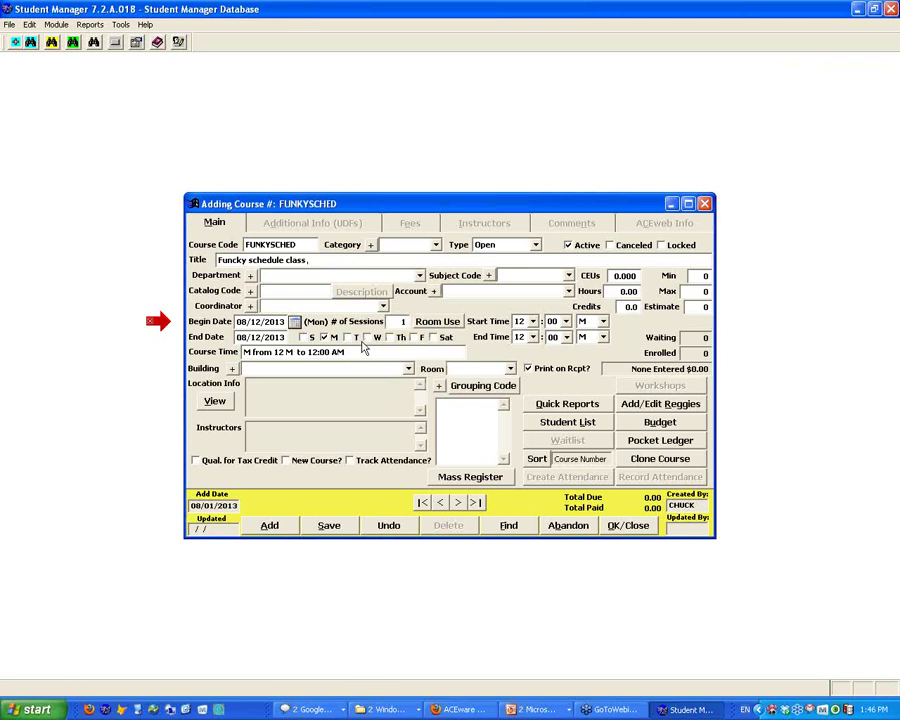
click(400, 321)
text(16)
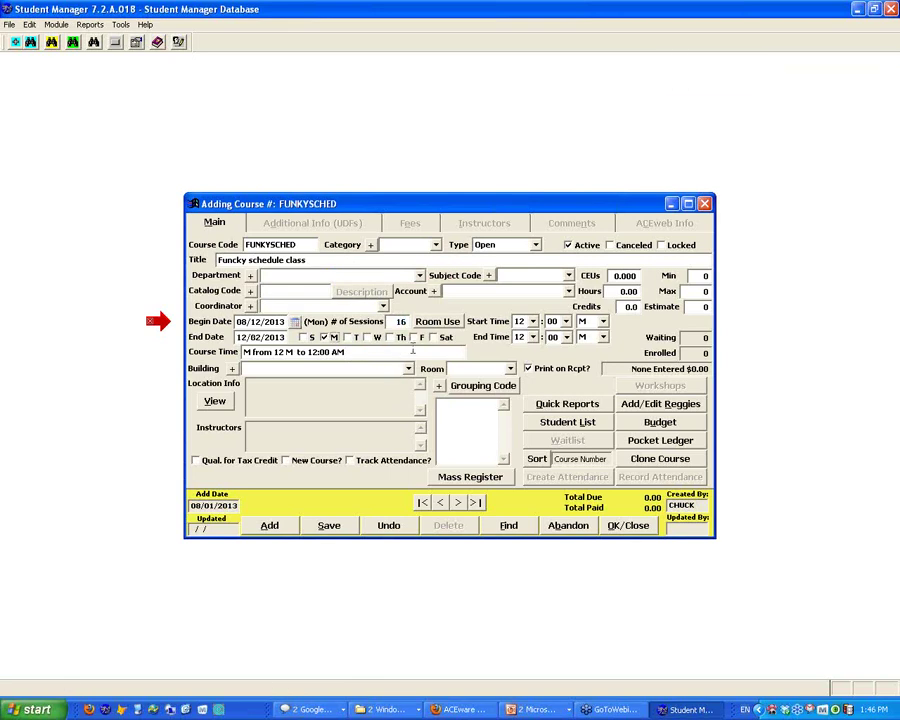
click(375, 338)
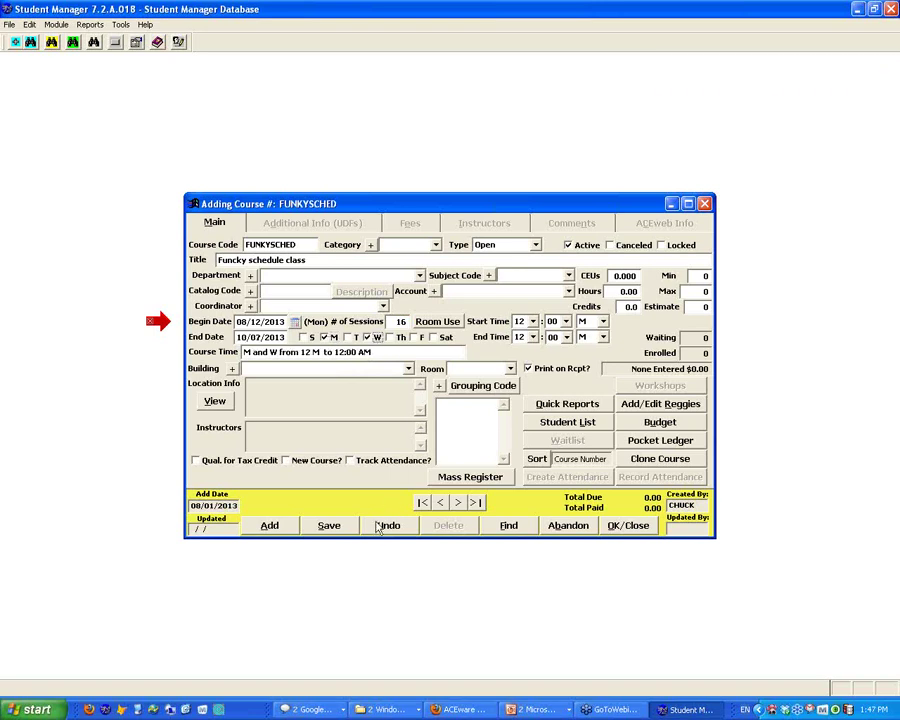
click(324, 530)
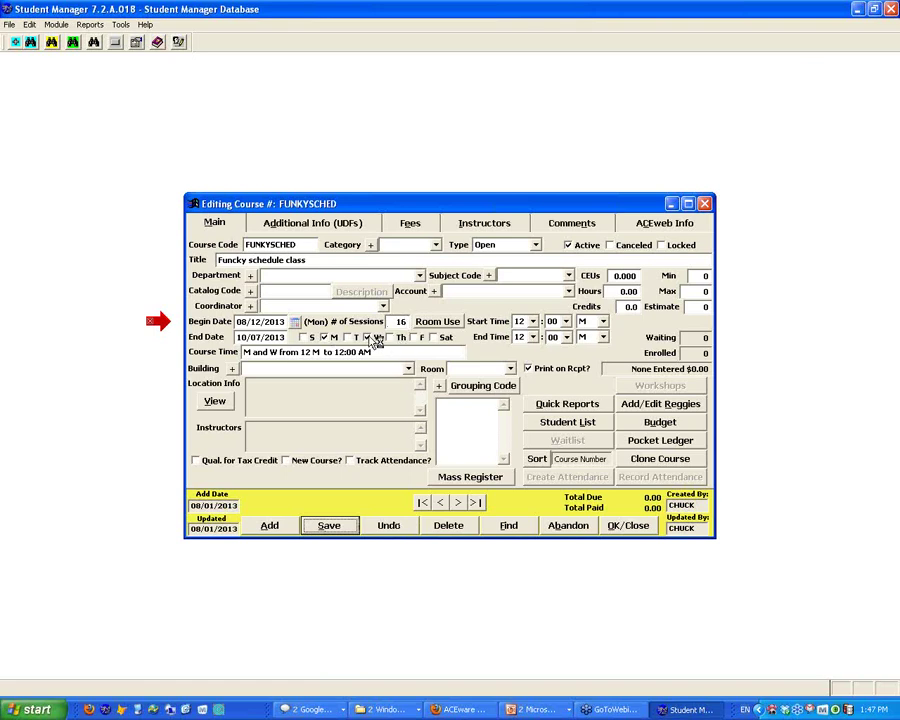
Set the course session start time to 9 AM.
click(440, 323)
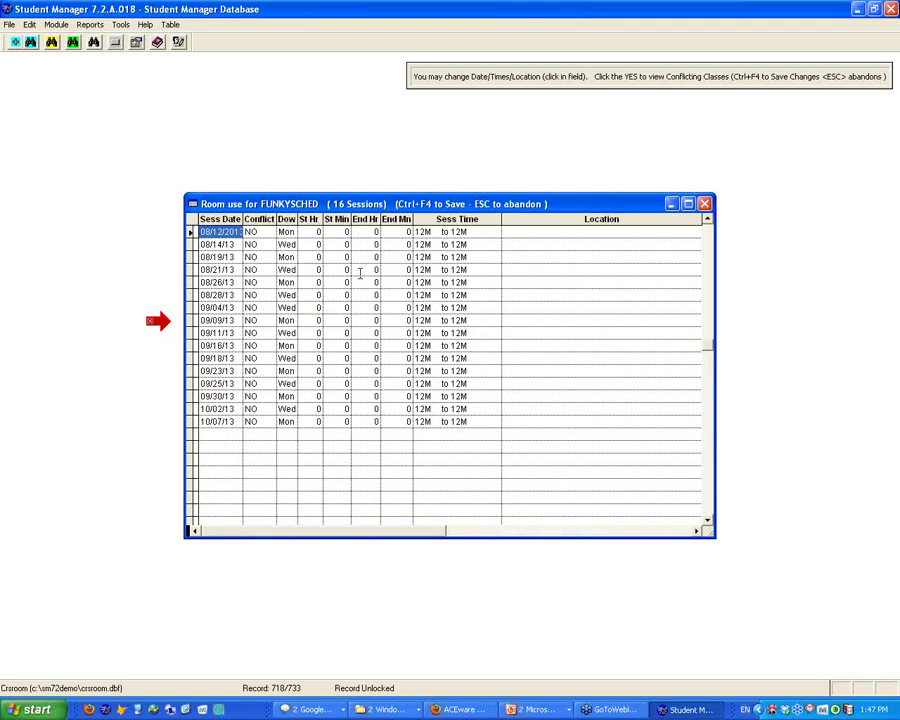
click(704, 204)
click(533, 321)
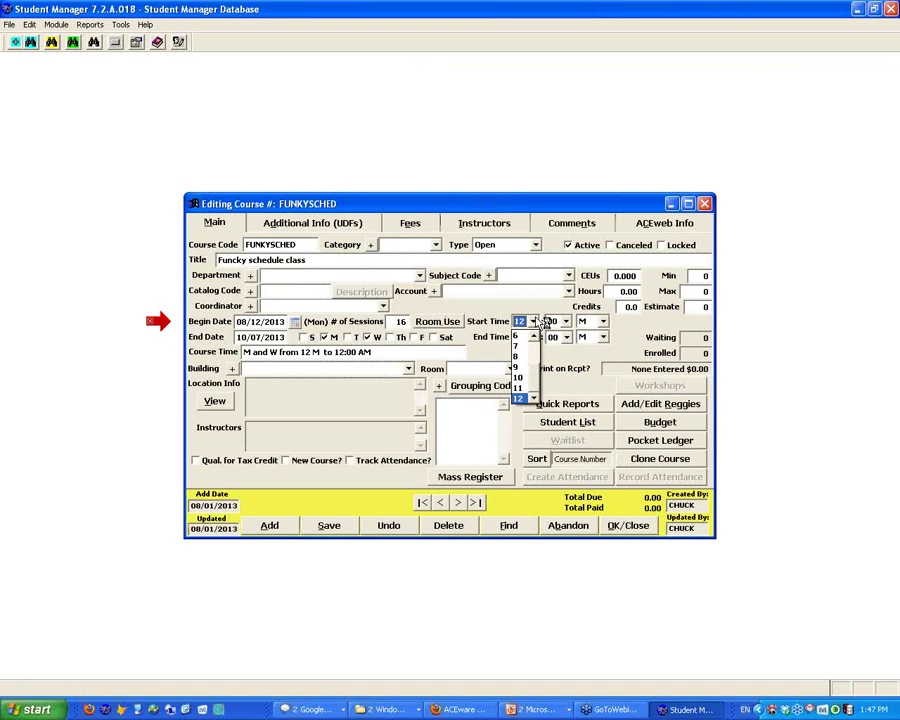
click(531, 345)
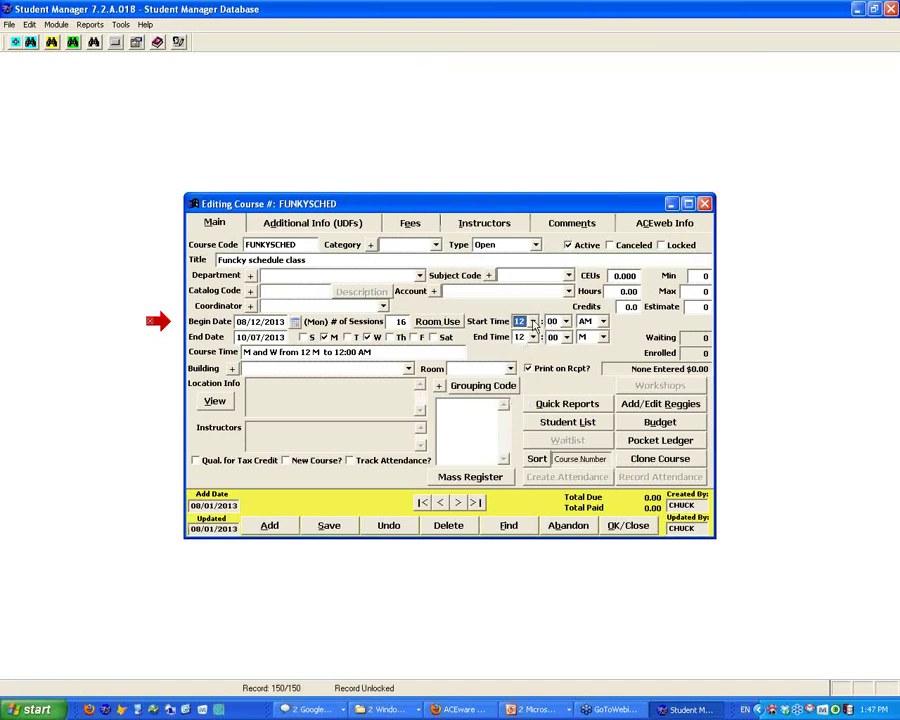
text(7)
click(533, 321)
click(519, 368)
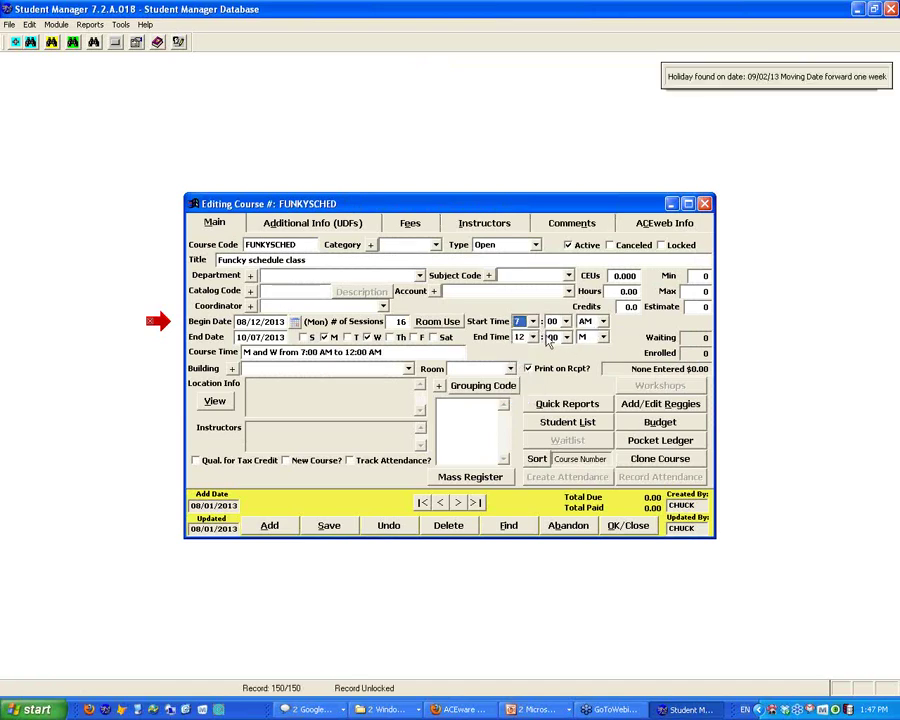
Set the session end time to 12 noon and save the course.
click(533, 337)
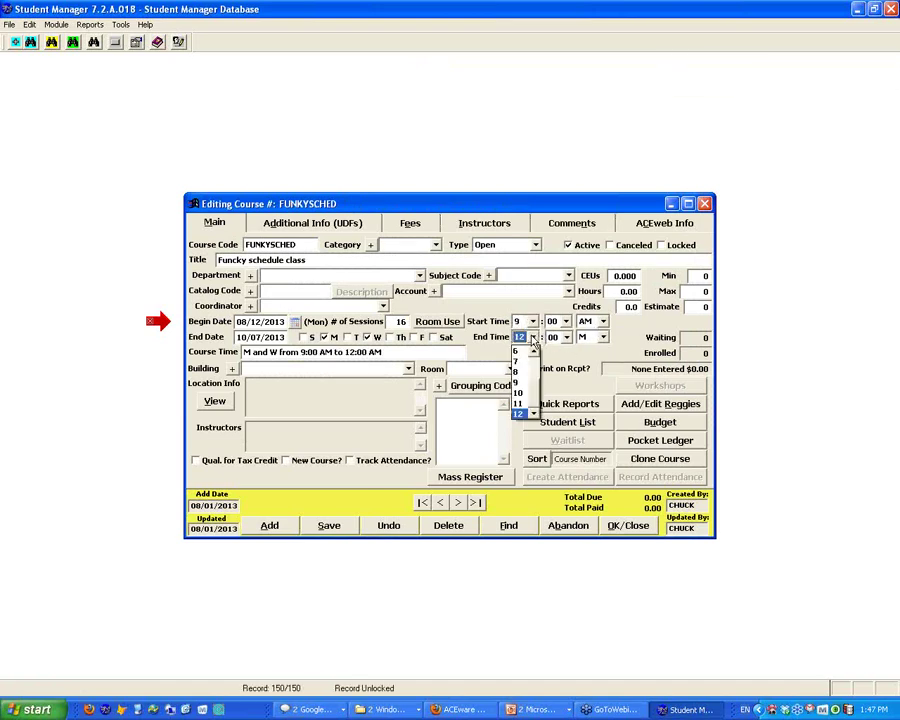
click(520, 413)
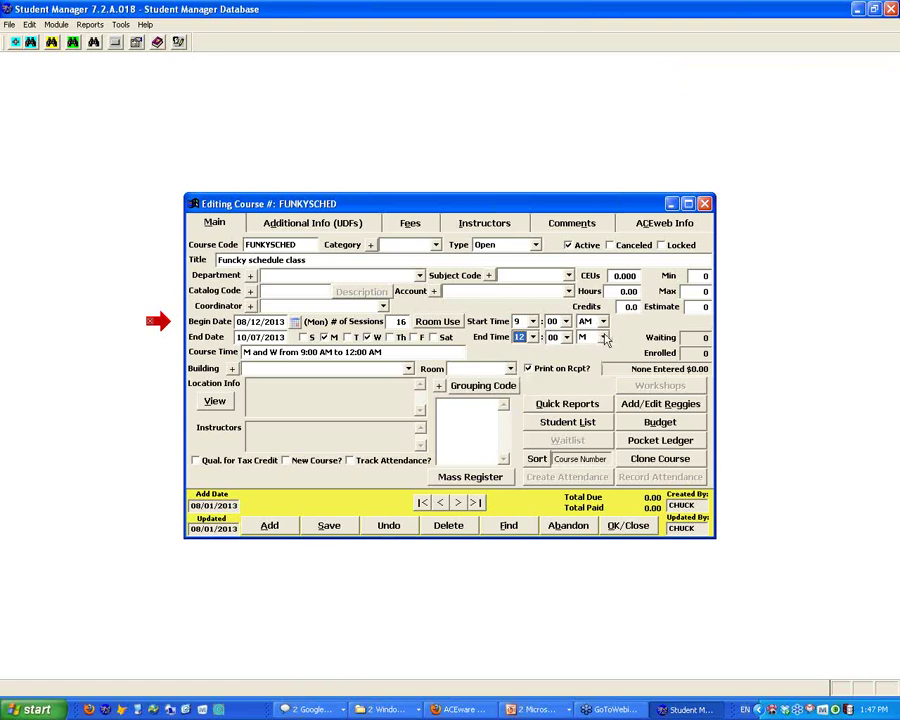
click(582, 338)
click(594, 357)
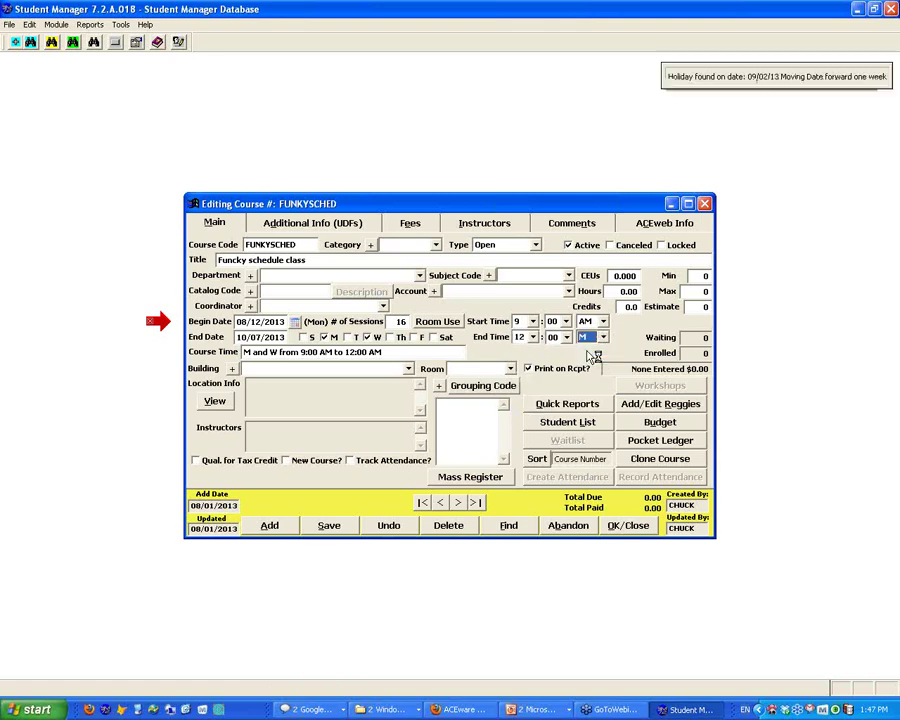
click(340, 529)
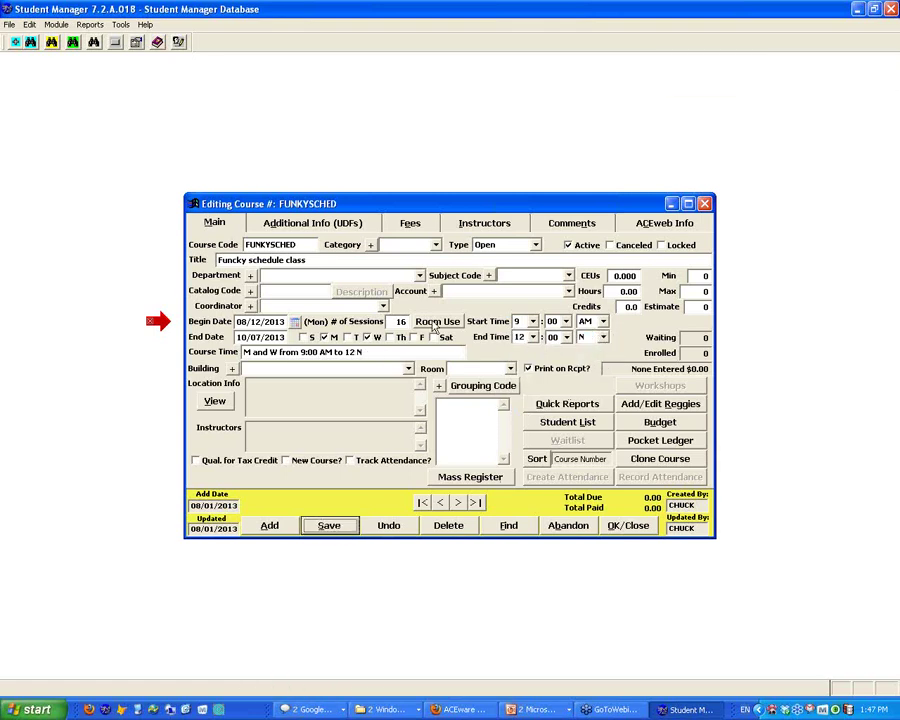
click(439, 321)
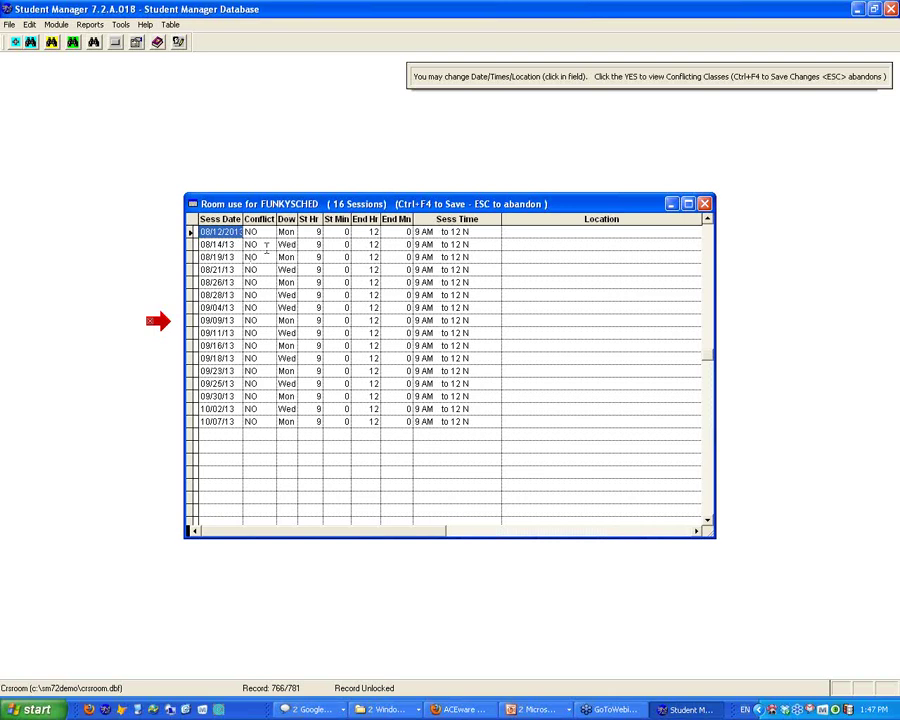
Move the 09/23/13 session to 08/17 with an end hour of 16.
click(220, 371)
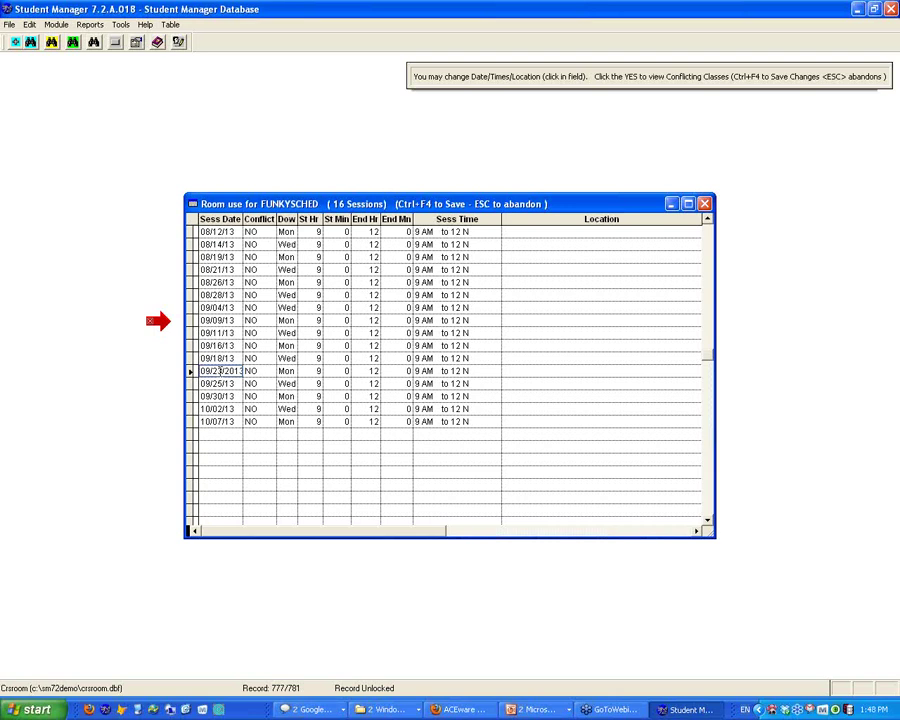
drag(220, 371, 183, 361)
text(08/17)
key(Tab)
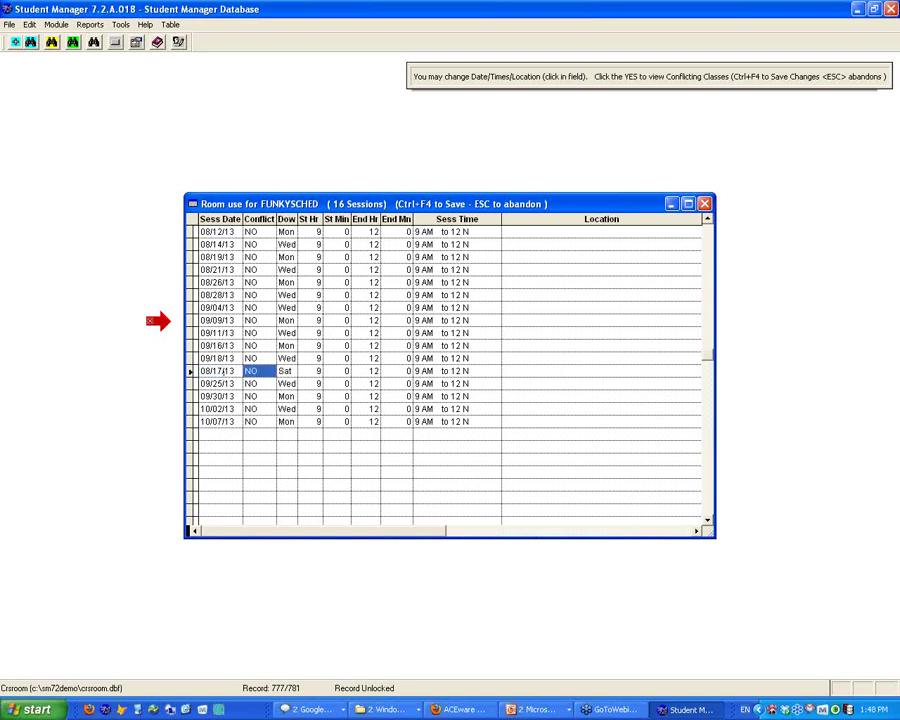
key(Tab)
key(Tab)
key(Tab)
key(Tab)
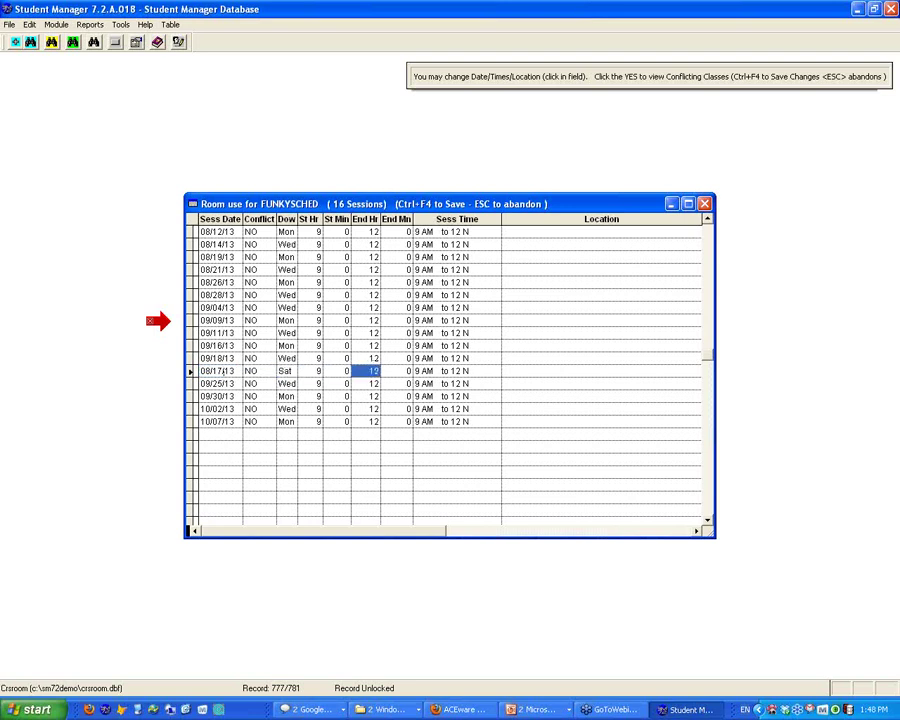
text(16)
key(Tab)
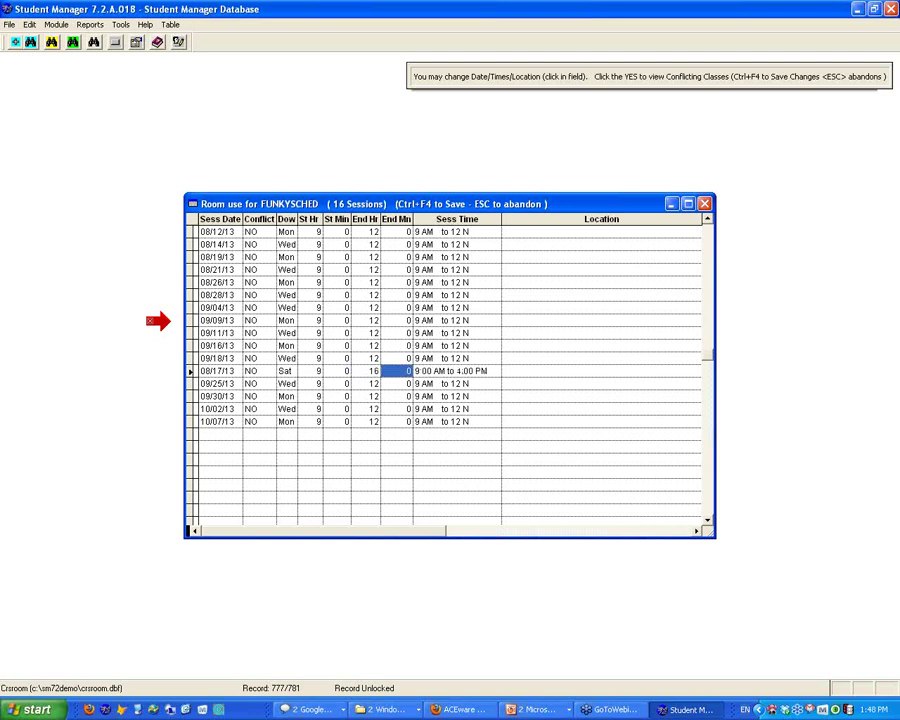
key(Tab)
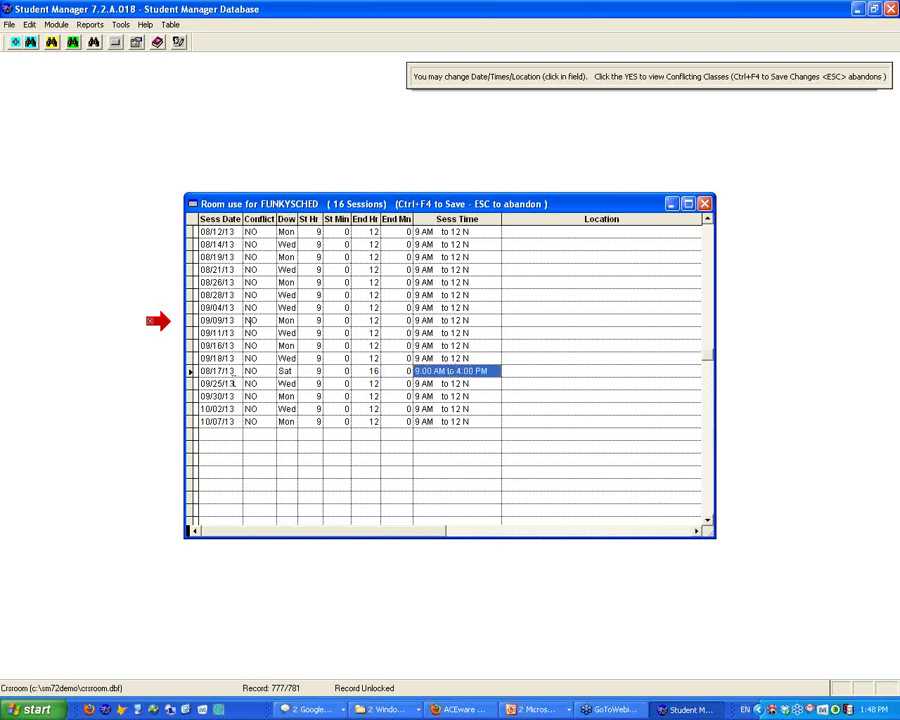
Move the 09/25/13 session to 08/24 with end hour 16, then close the grid.
click(225, 383)
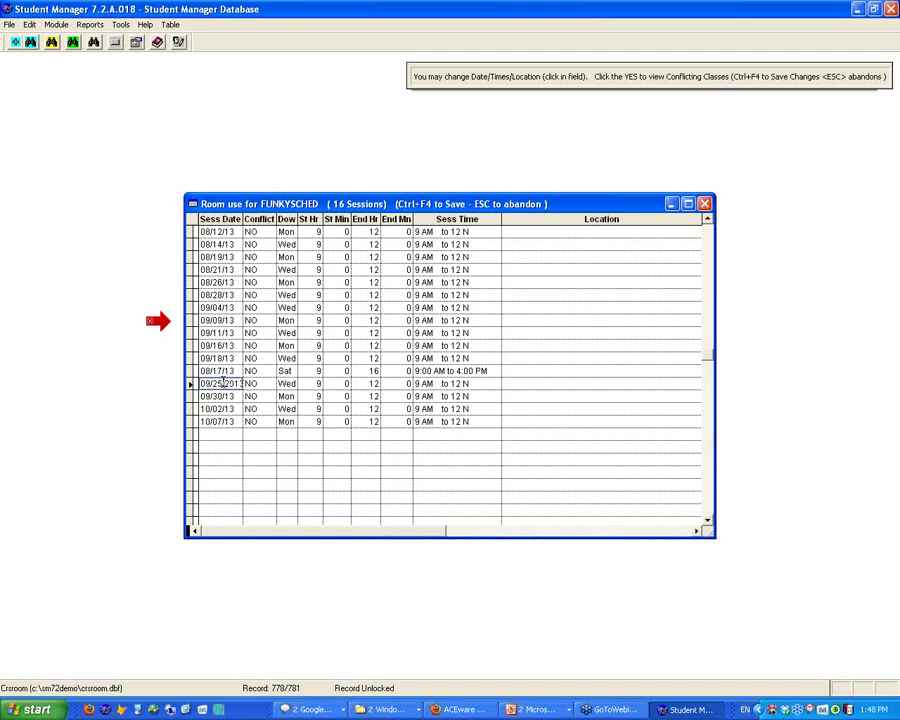
drag(224, 382, 120, 362)
text(08/24)
key(Return)
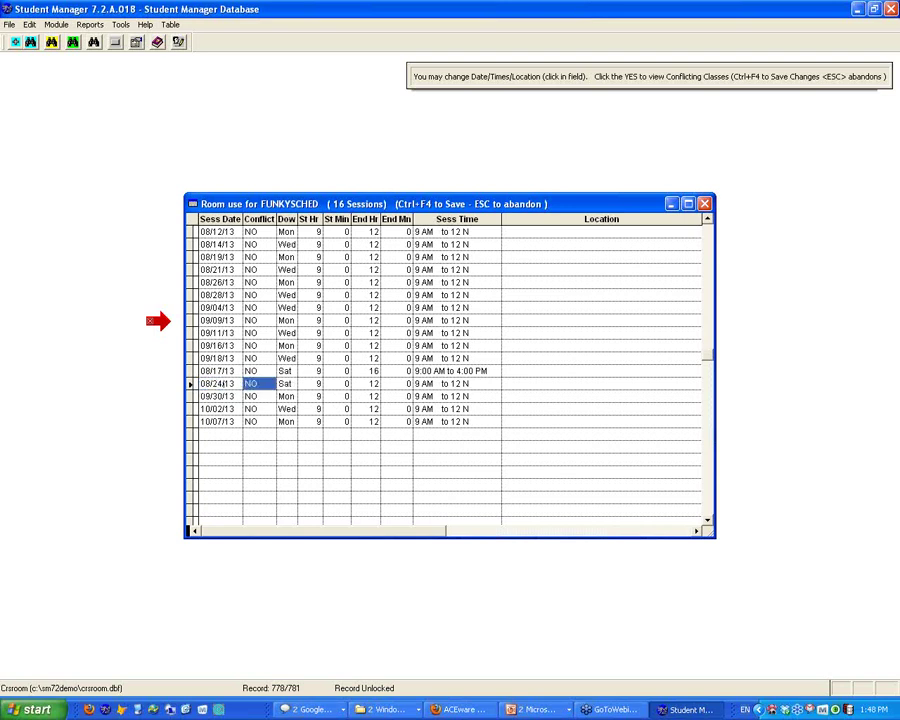
key(Return)
key(Return)
key(Return)
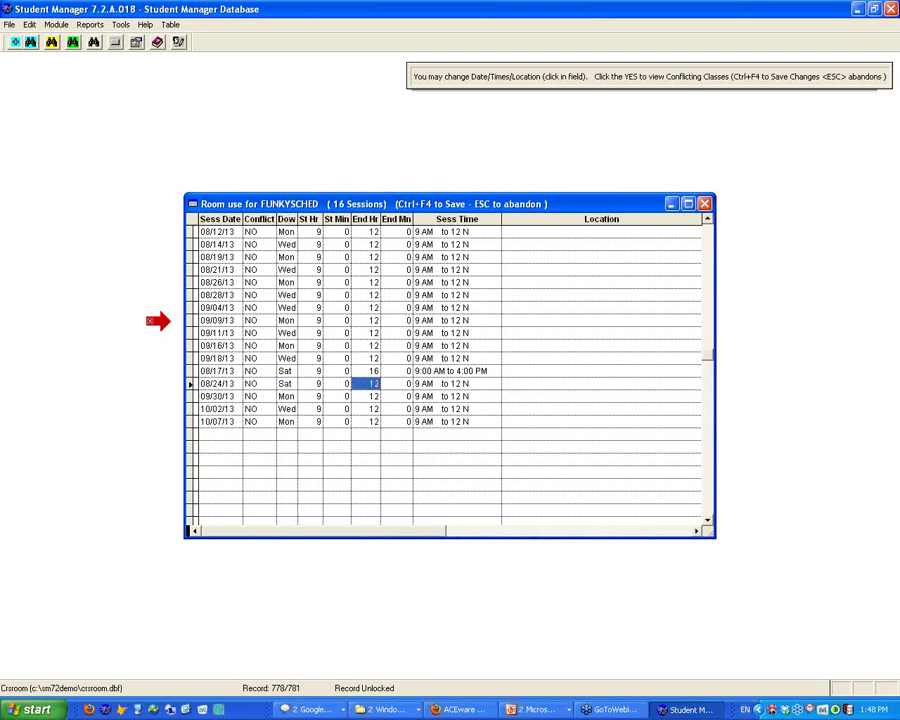
text(16)
key(Return)
key(Return)
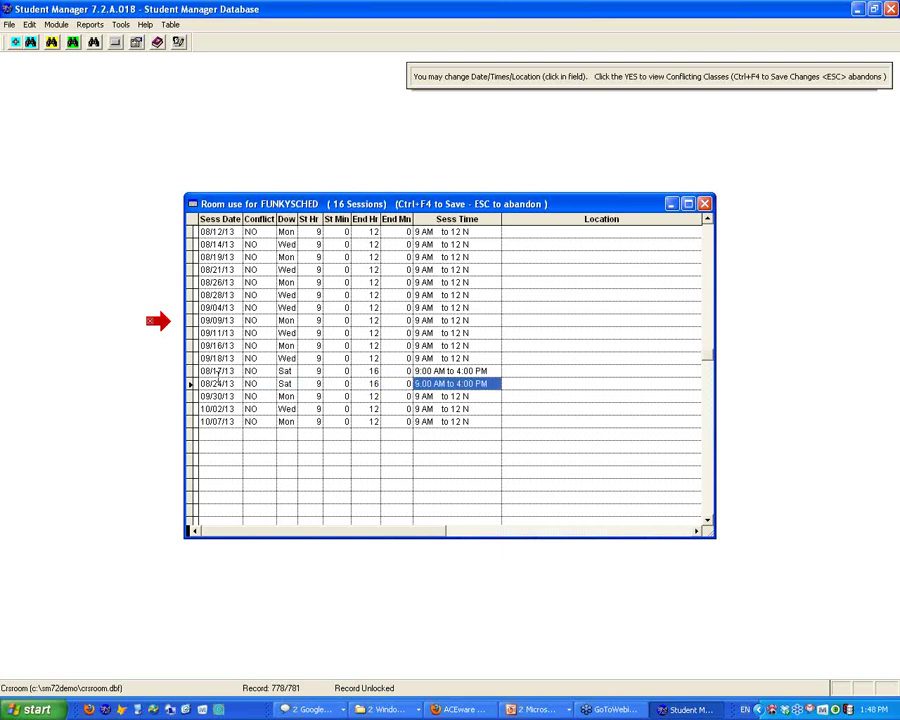
click(705, 204)
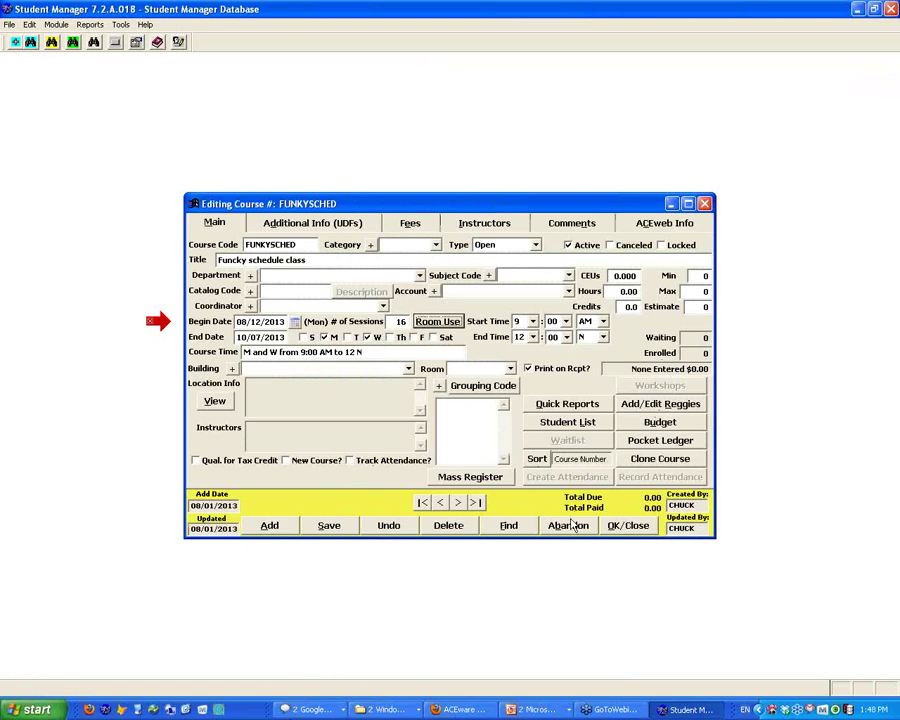
Register one student, enable Track Attendance?, and create attendance records for every session.
click(657, 404)
double_click(160, 406)
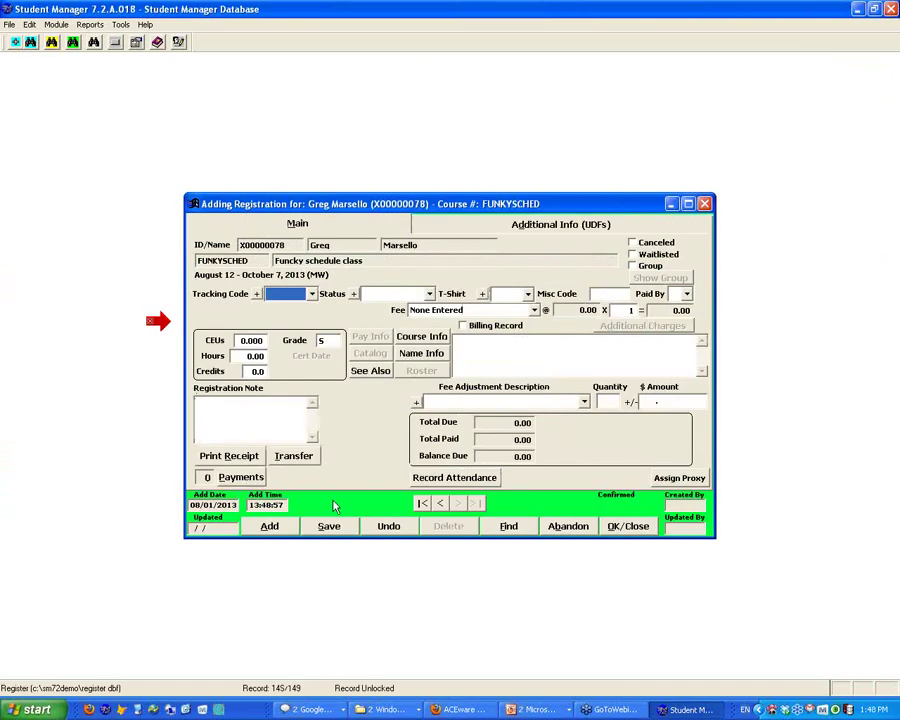
click(630, 526)
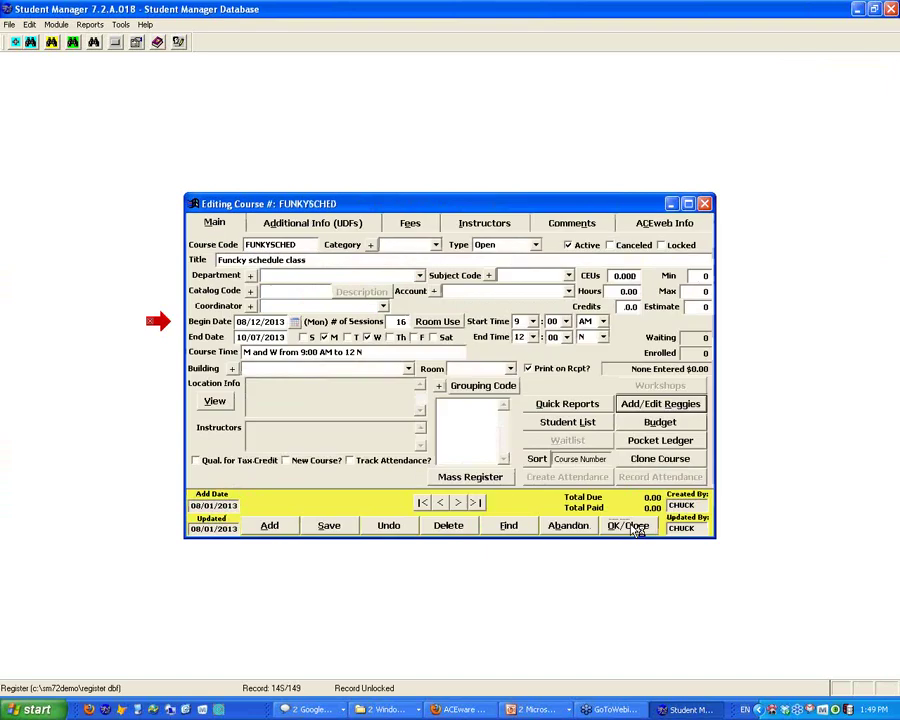
click(350, 460)
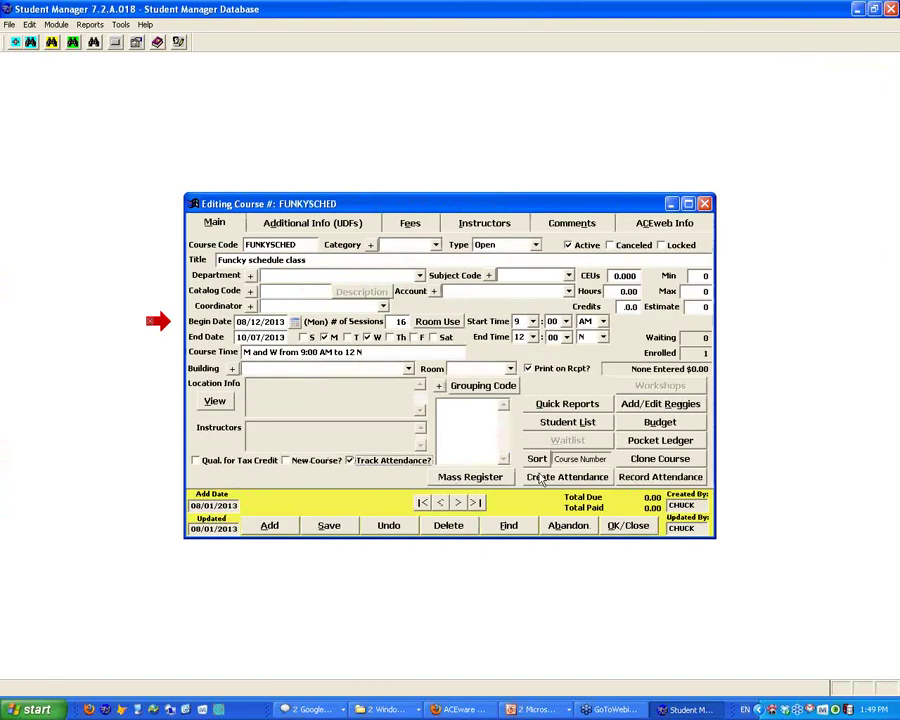
click(541, 477)
Acknowledge the 16 attendance records and review the attendance grid at 0.00 hours without changes.
click(459, 389)
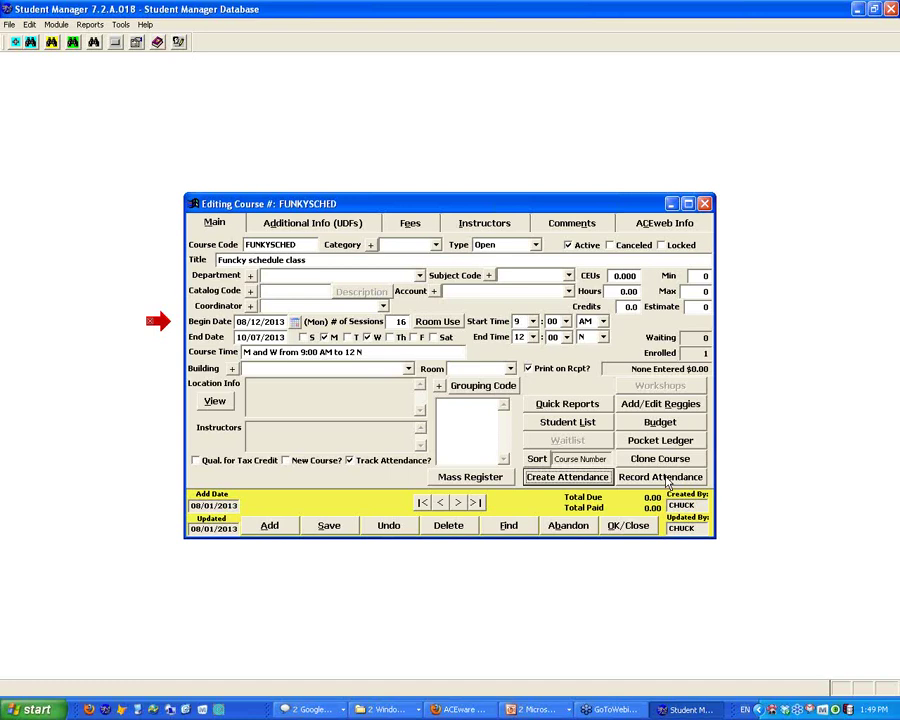
click(665, 478)
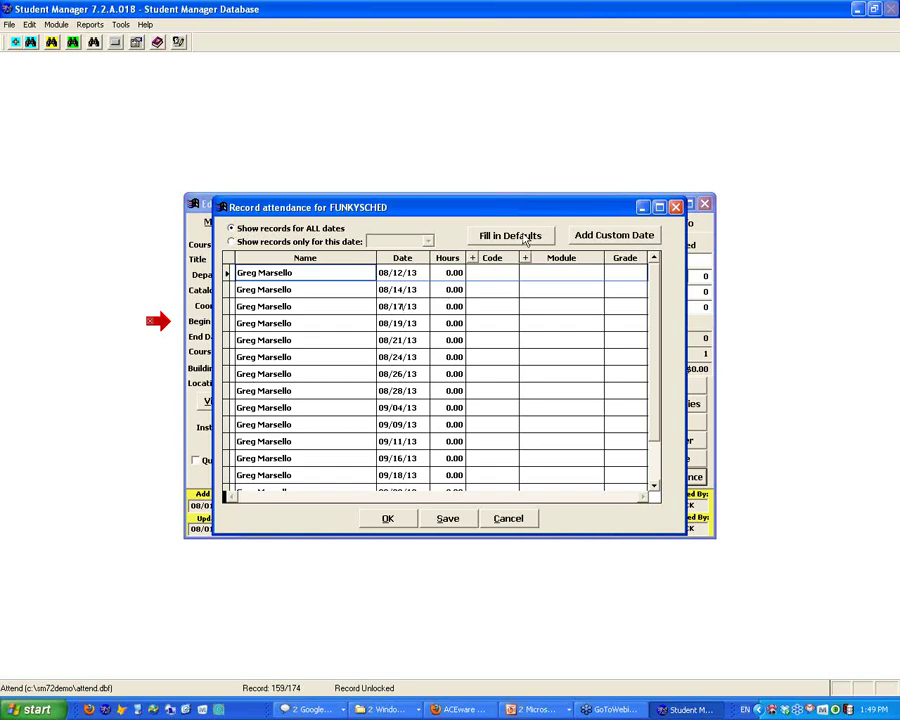
click(506, 519)
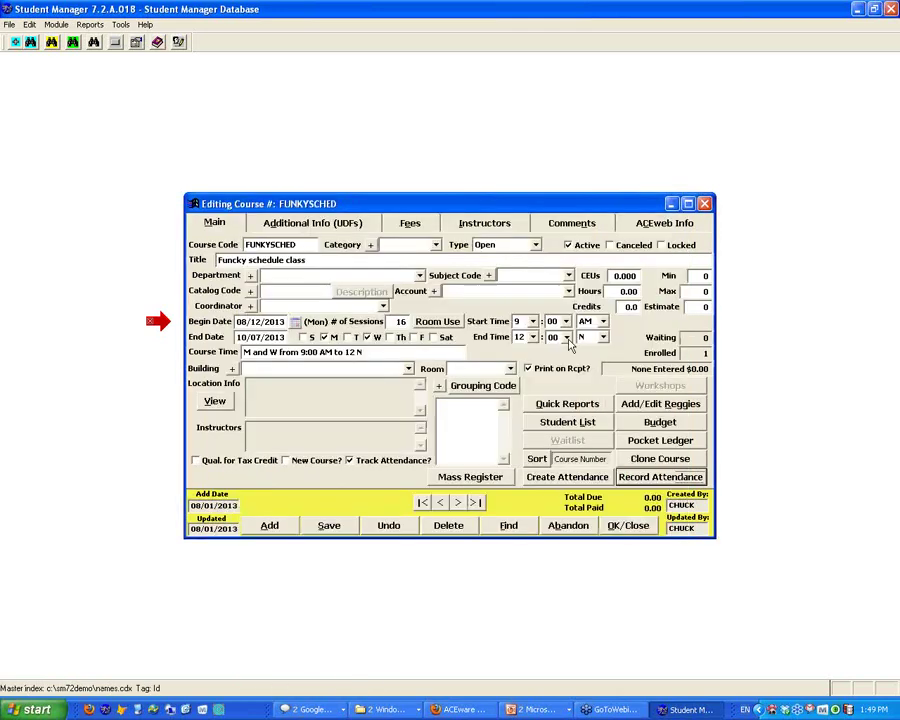
Change the course hours to 32 and apply them to all students when closing.
click(617, 291)
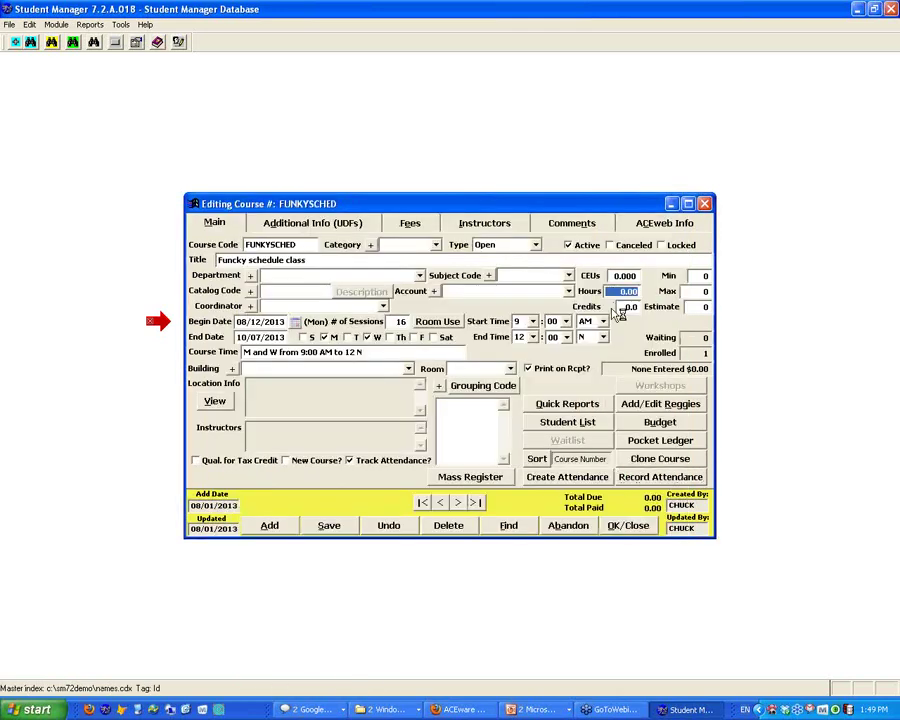
text(32.)
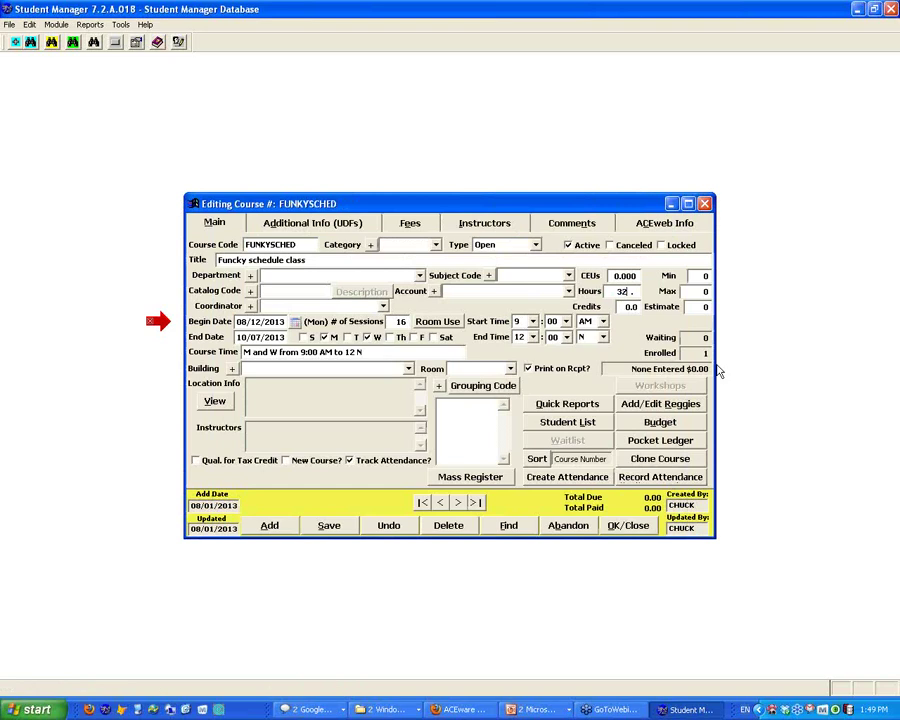
click(630, 525)
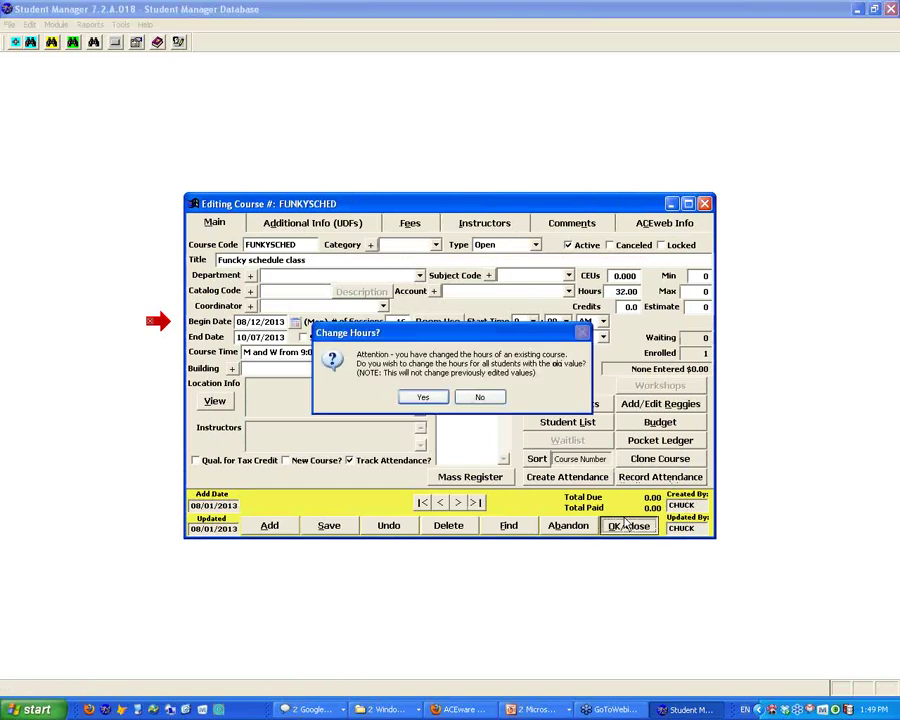
click(420, 396)
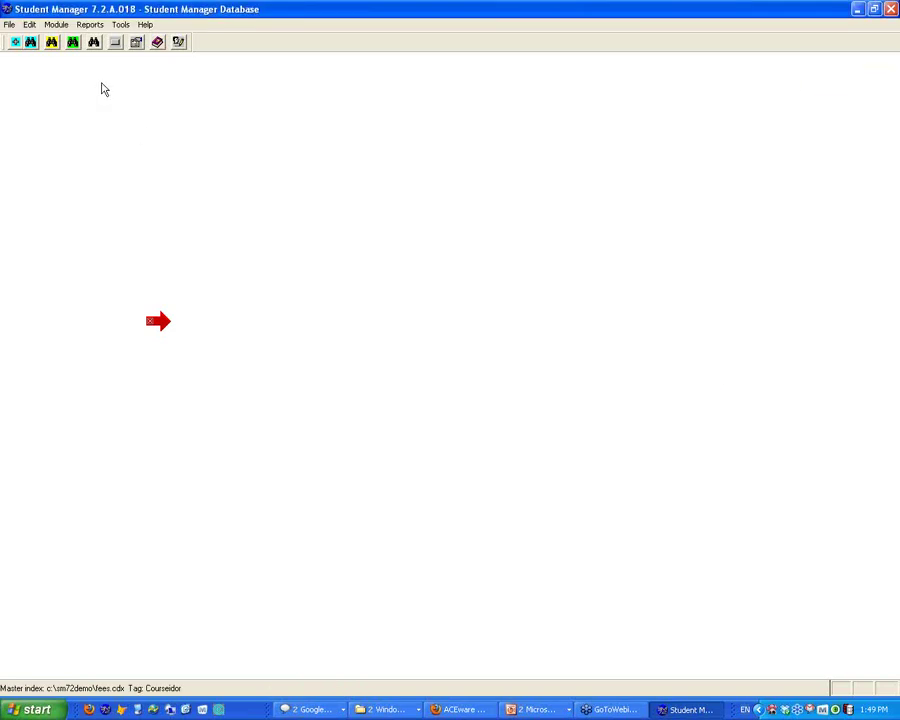
Find FUNKYSCHED by searching 'FUN', then fill its attendance with default 2.00 hours.
click(52, 44)
text(FUN)
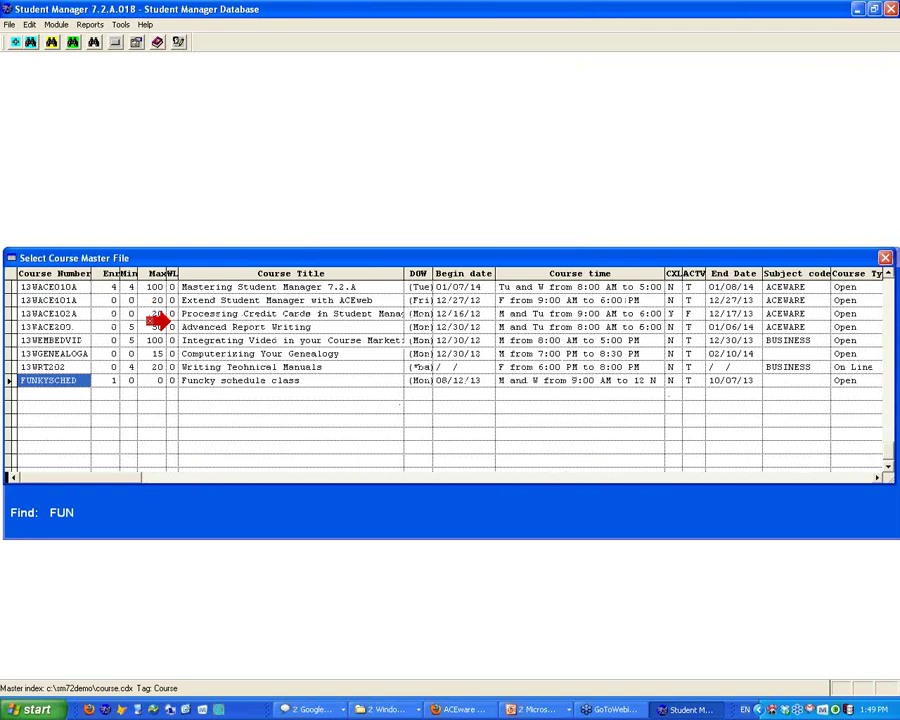
key(Return)
click(667, 477)
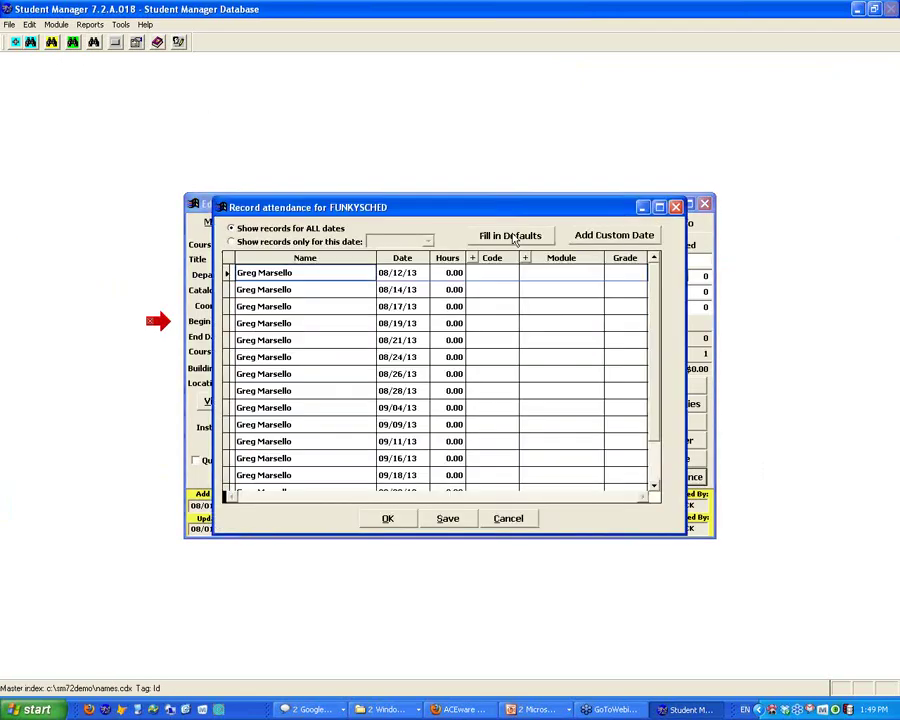
click(512, 238)
click(416, 424)
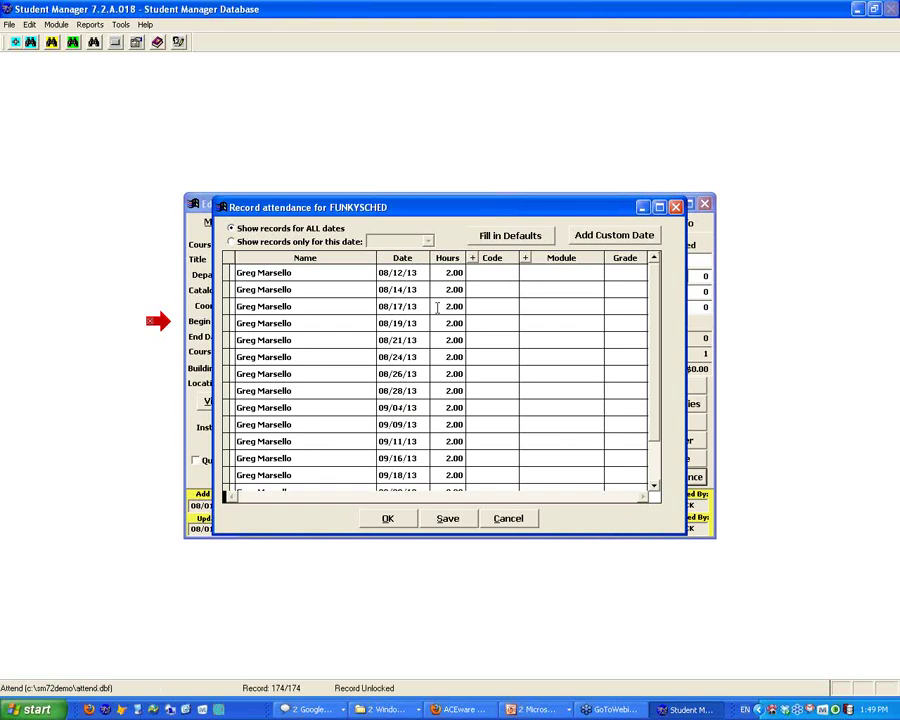
click(437, 307)
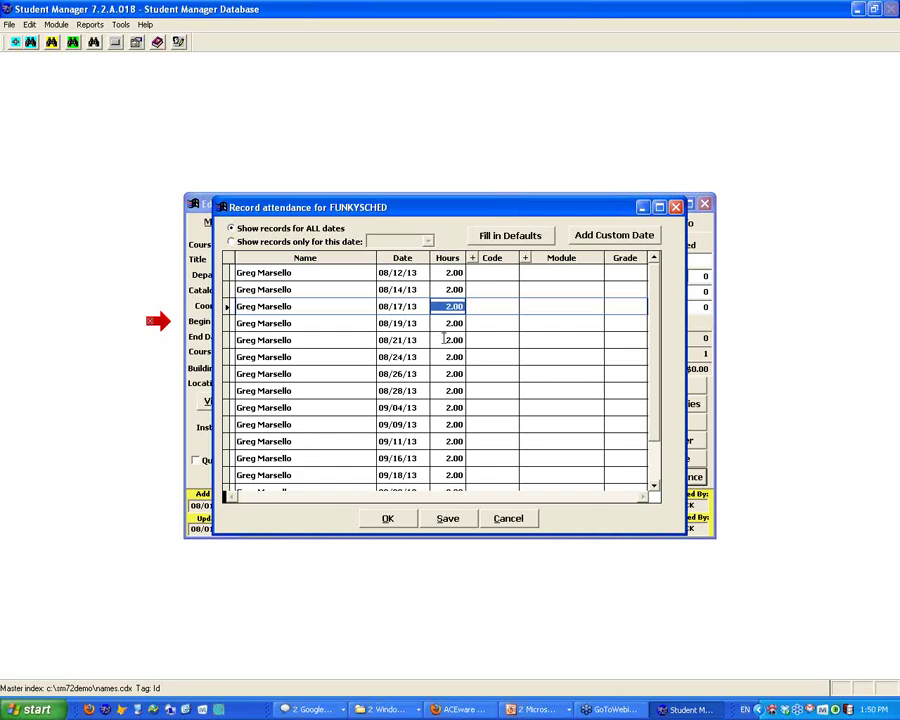
Enter 6 hours for the 08/17/13 session and save the attendance.
text(6.)
key(Tab)
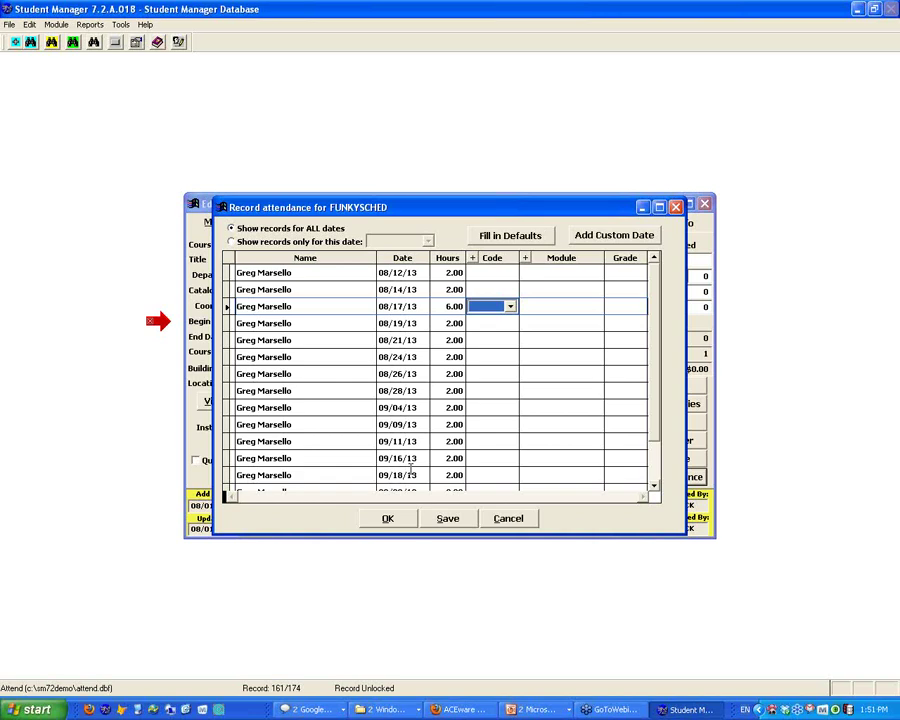
click(446, 522)
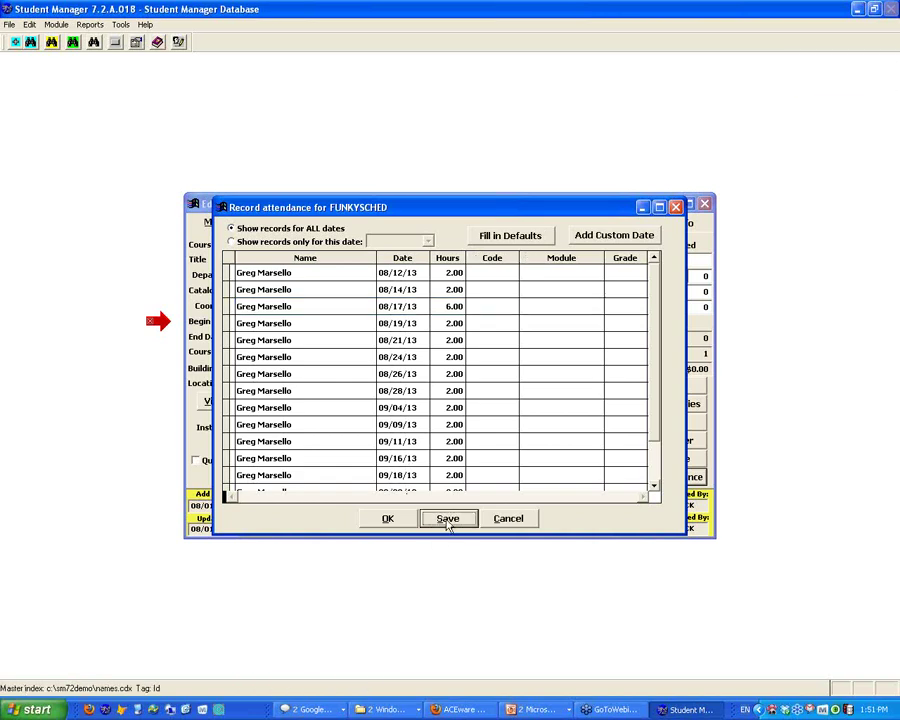
click(387, 518)
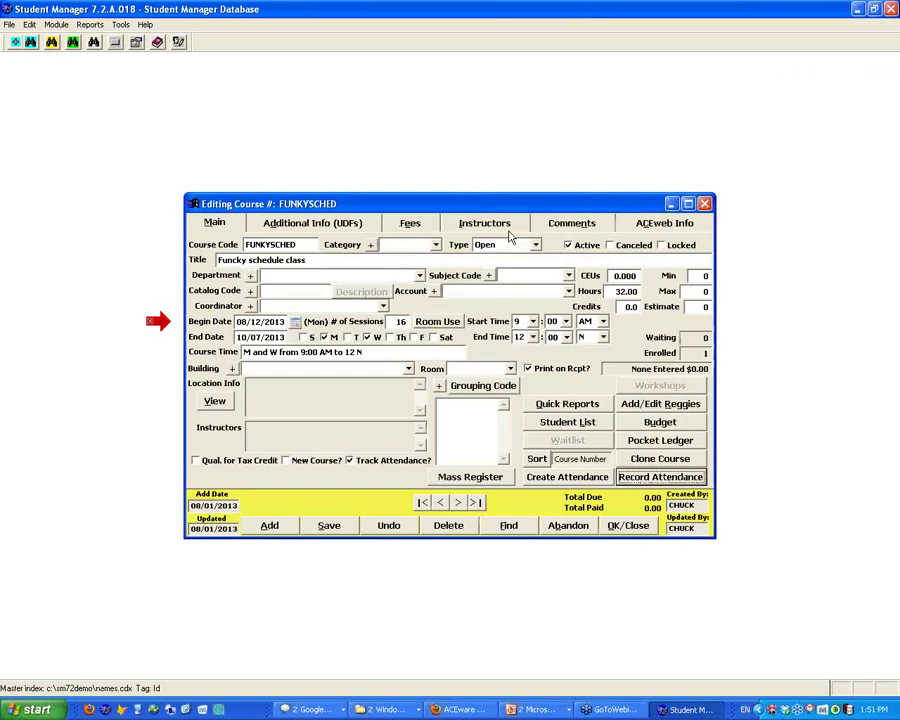
Change the 08/17/13 session date to 08/18/13, save the course, and reopen attendance.
click(445, 321)
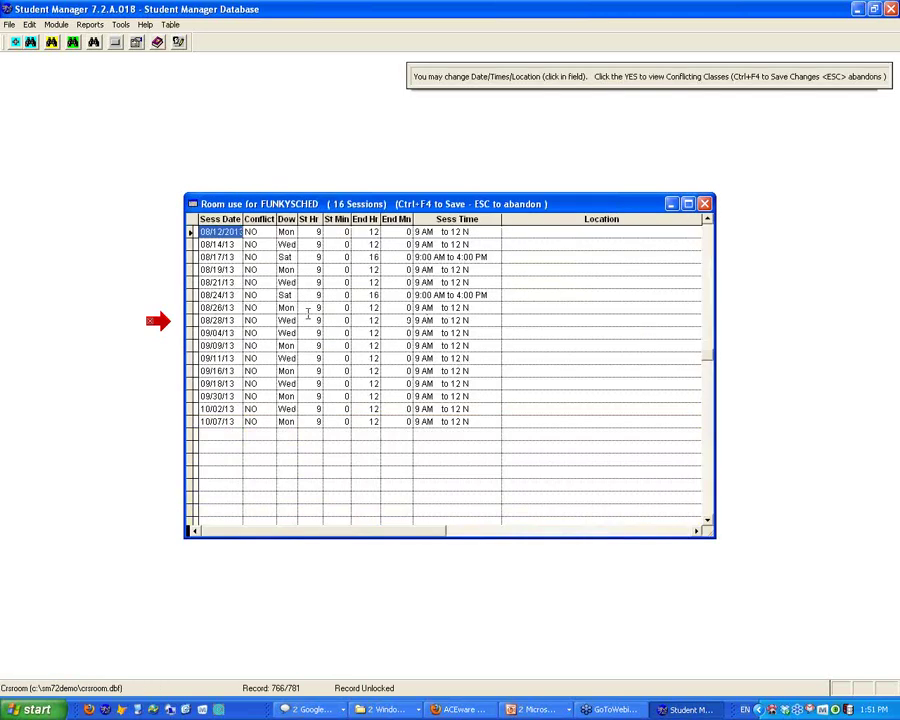
click(218, 257)
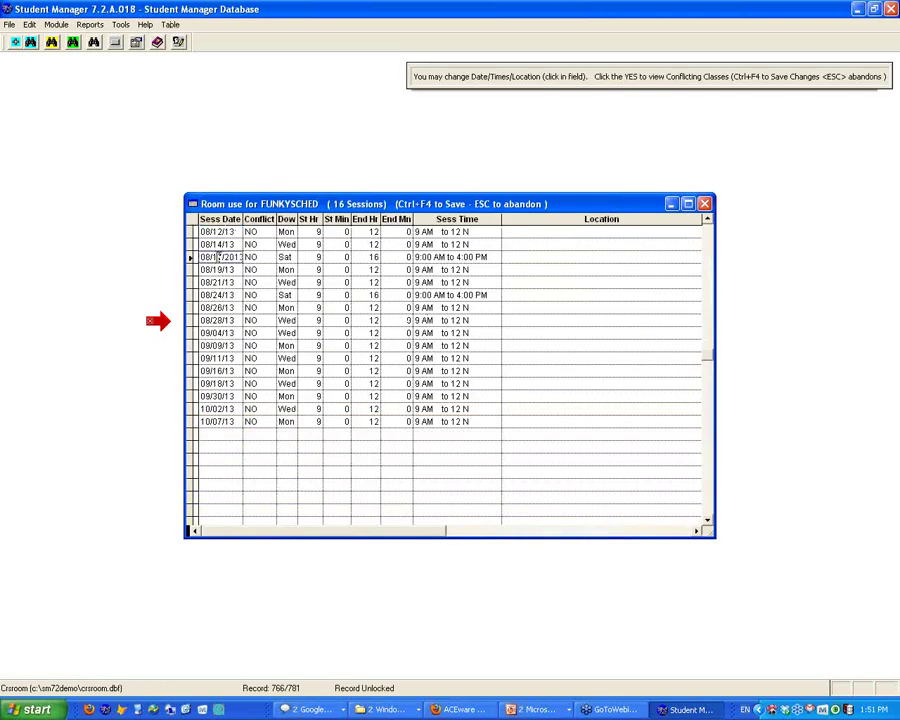
text(8)
key(Tab)
click(704, 204)
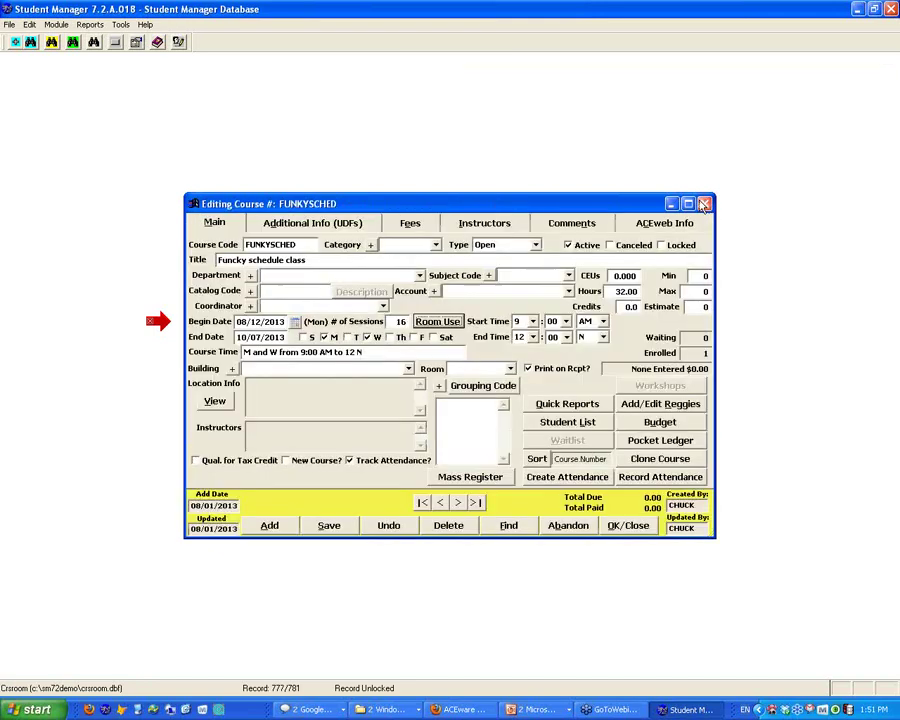
click(327, 526)
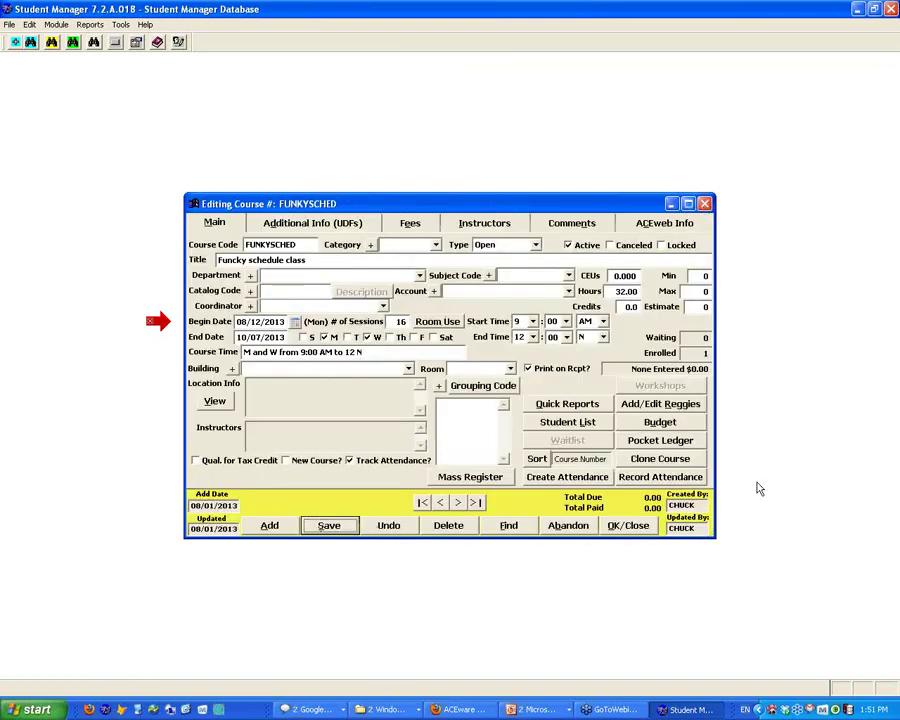
click(680, 477)
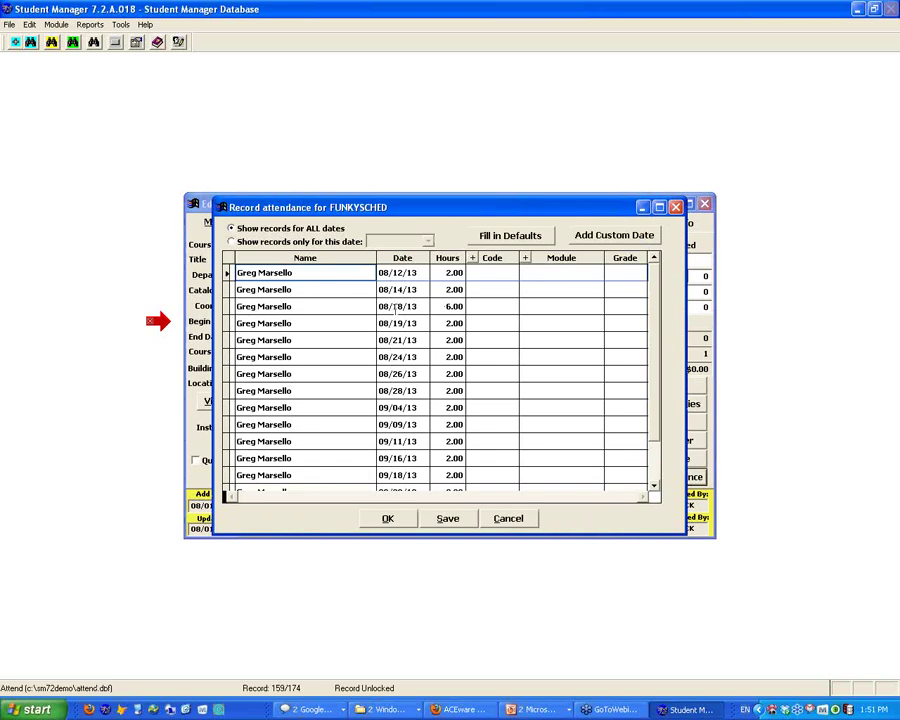
Save FUNKYSCHED's attendance with 6.00 hours on 08/18/13, close the dialog, and return to the slide show.
click(224, 306)
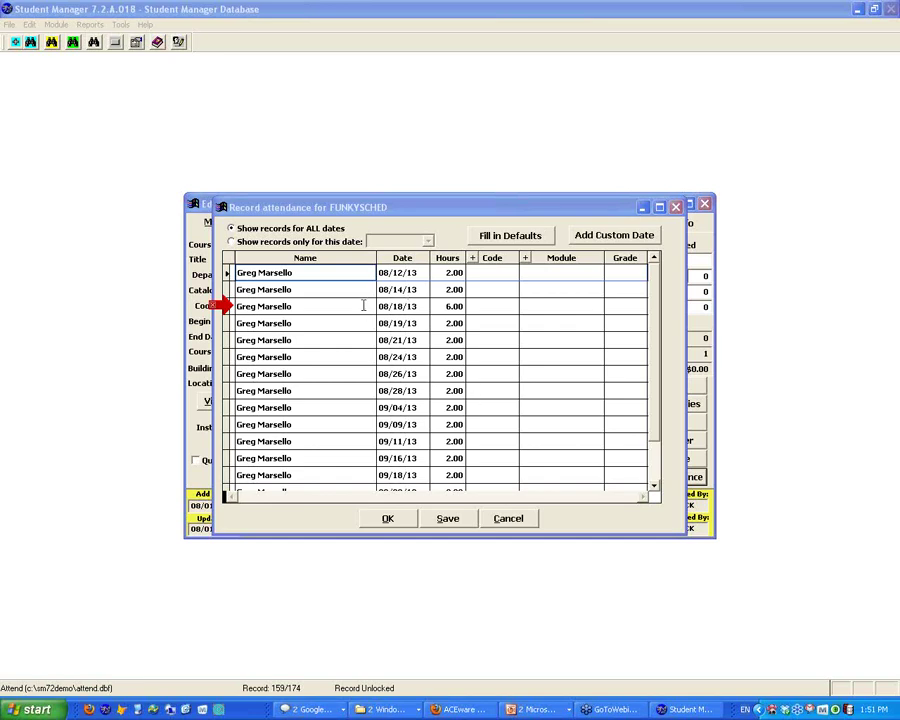
click(447, 522)
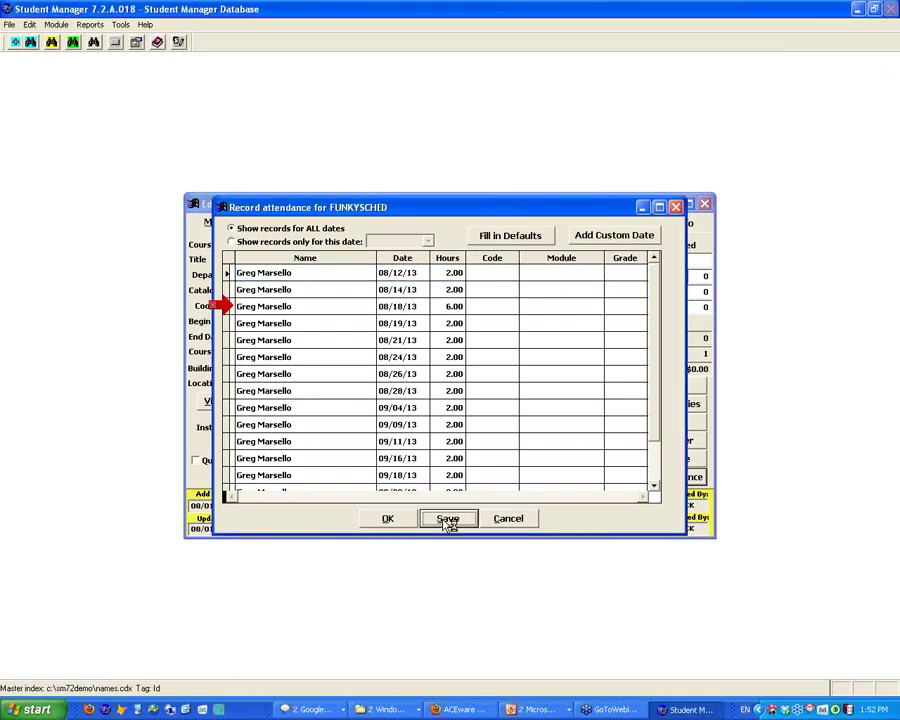
click(388, 519)
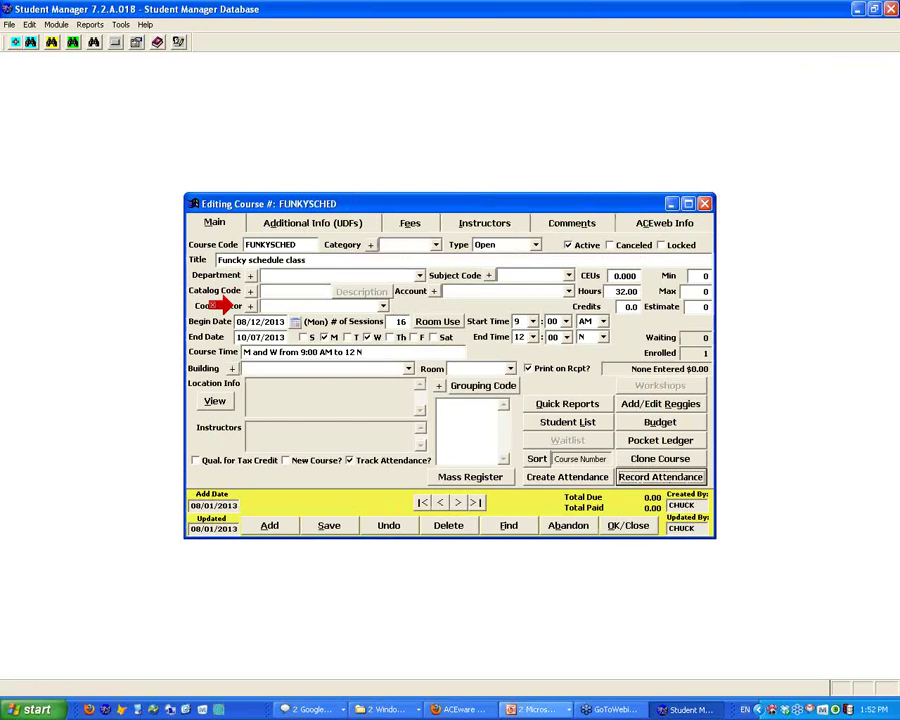
click(535, 709)
Page to the 2014 User's Conference slide and back, then reopen FUNKYSCHED's Room Use list.
click(552, 674)
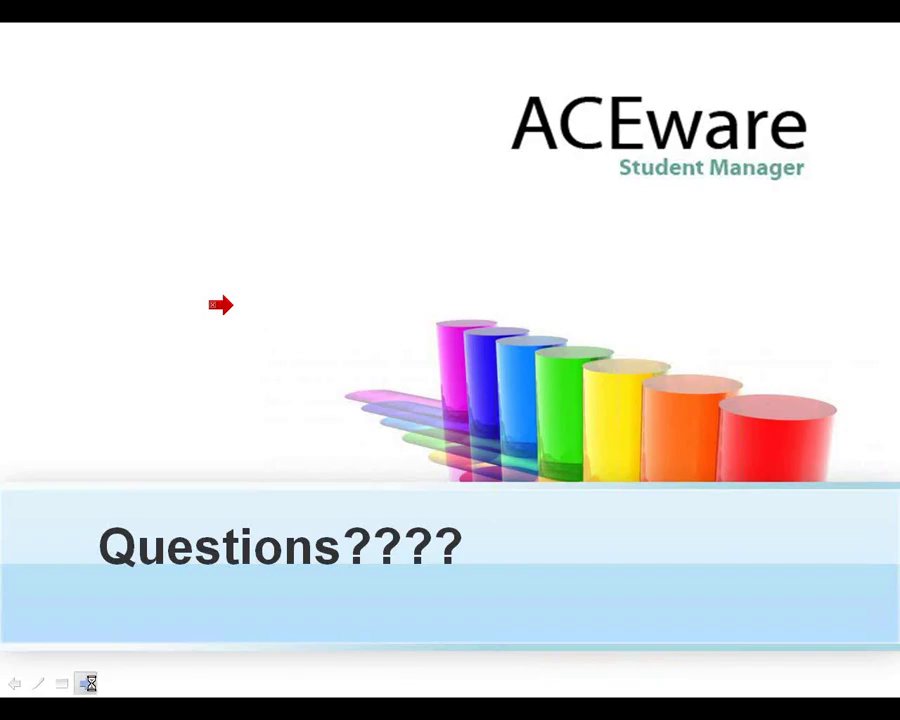
click(88, 684)
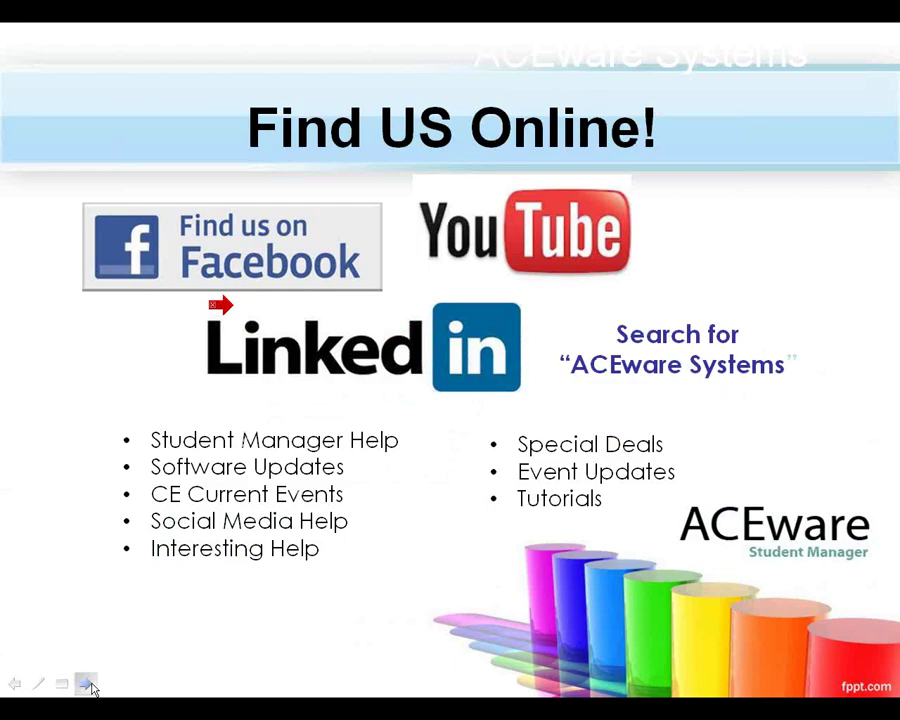
click(88, 684)
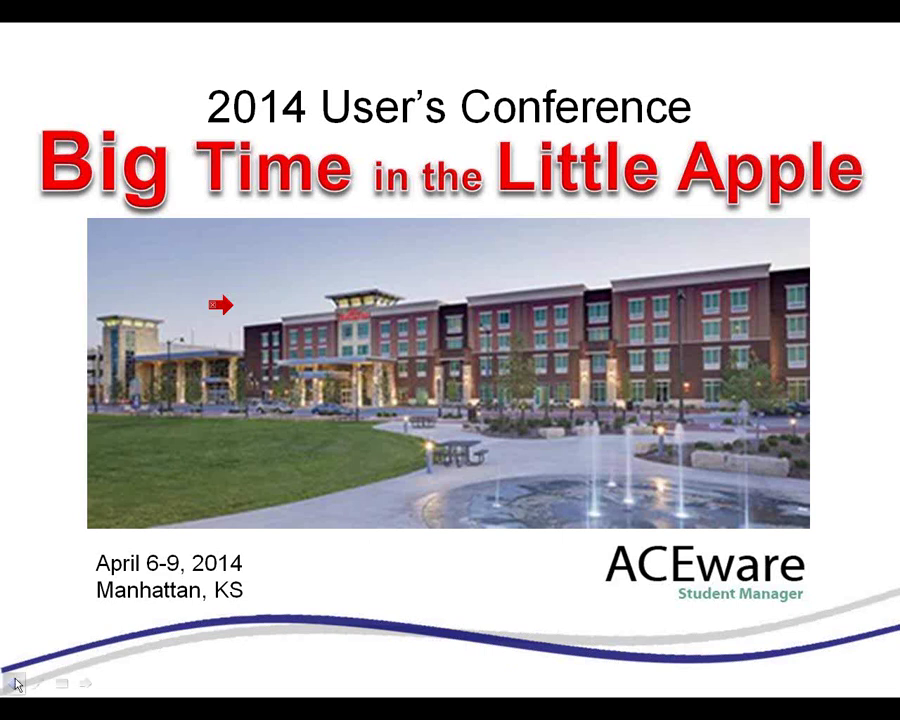
click(14, 684)
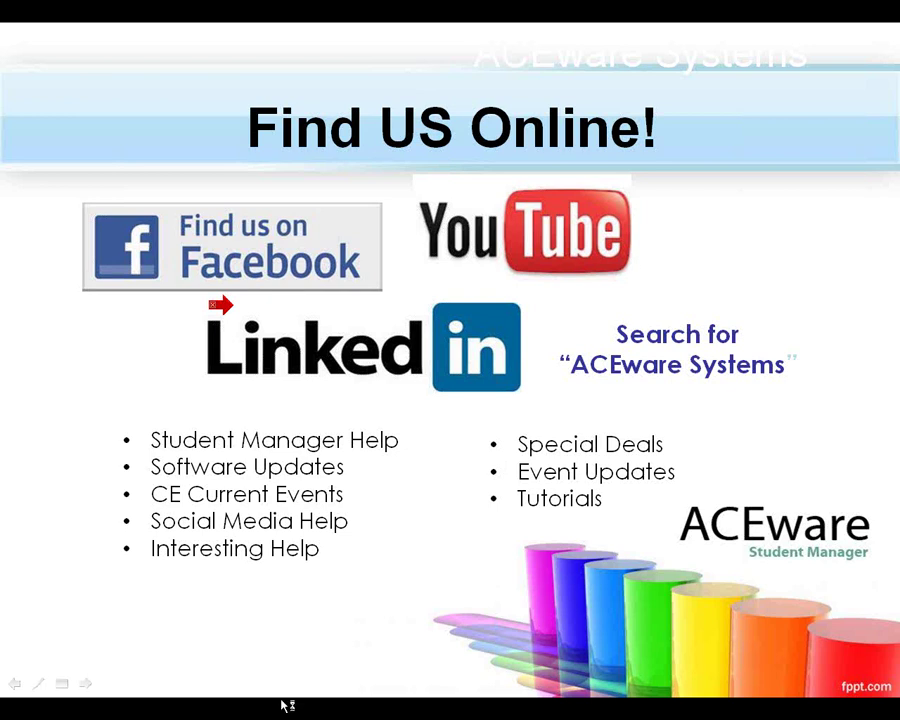
key(alt+Tab)
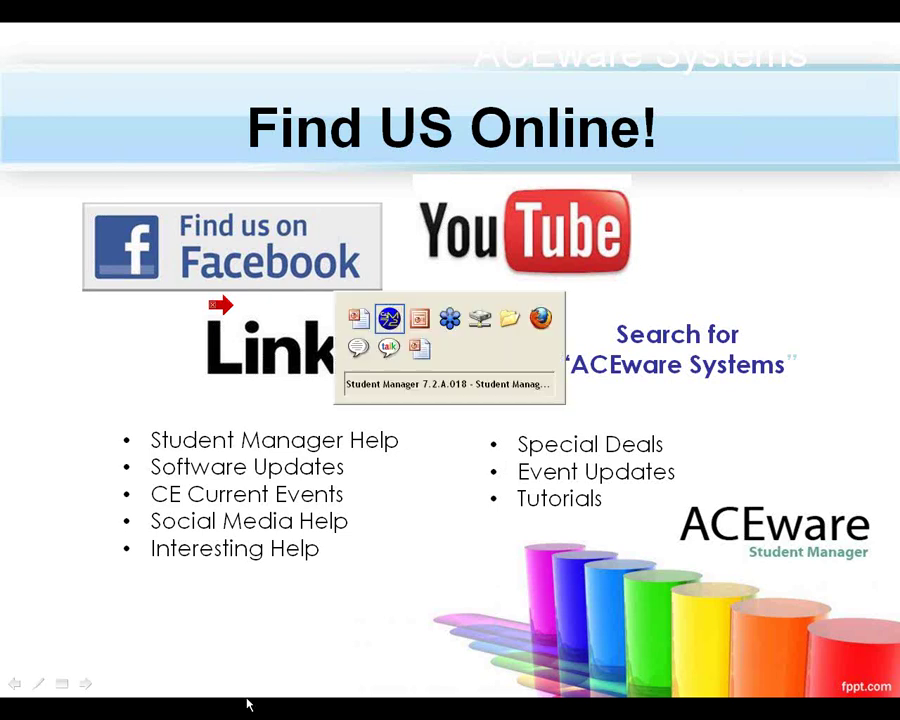
key(alt+r)
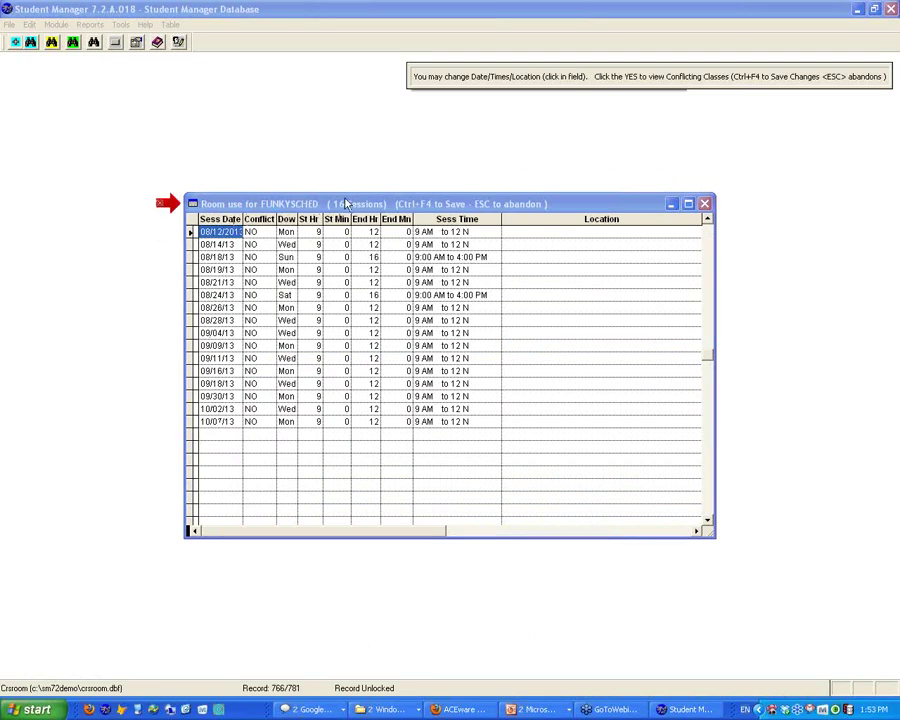
Drag FUNKYSCHED's Room use window aside, then return to the slide show's Find US Online! slide.
drag(356, 200, 252, 252)
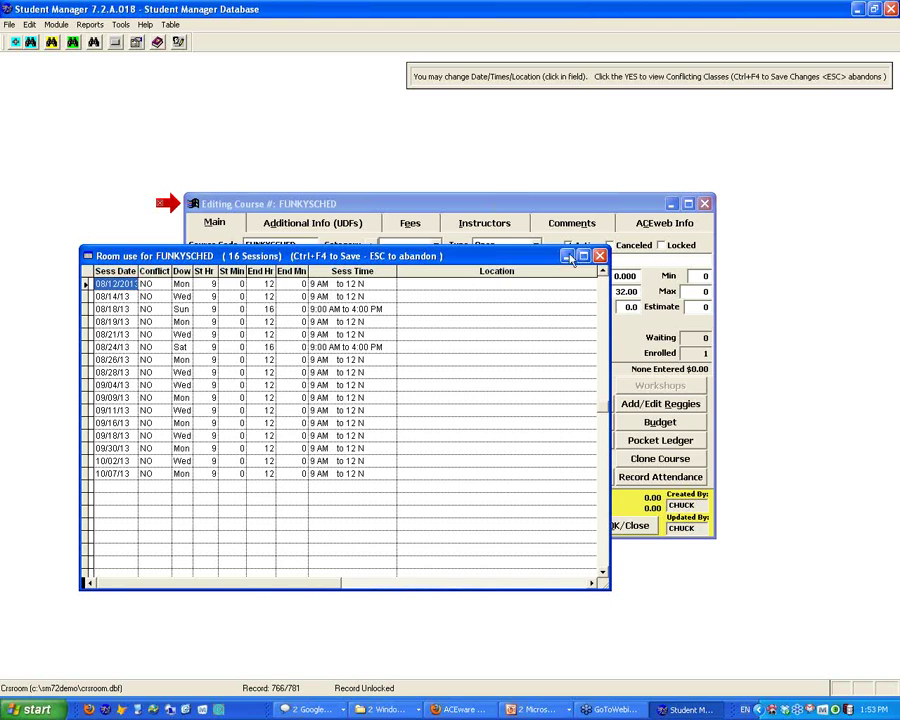
click(528, 711)
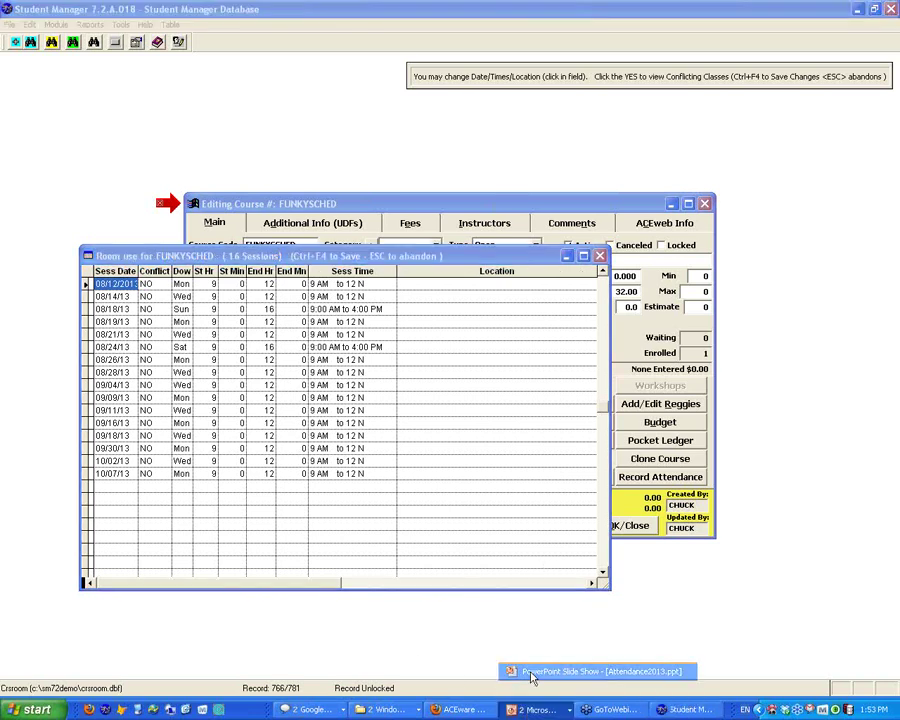
click(532, 667)
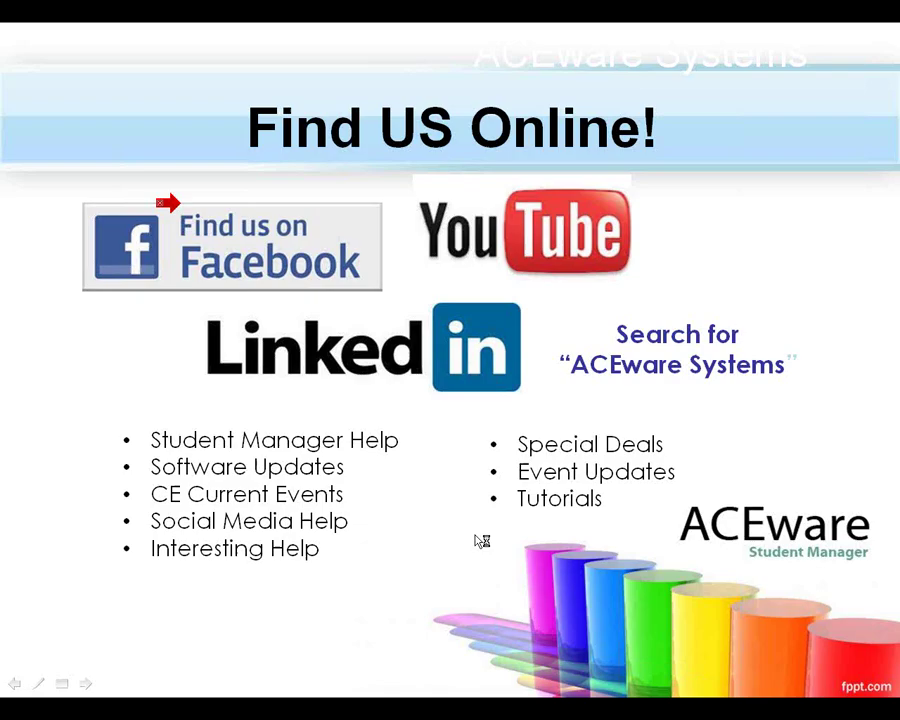
Flip to the conference slide and back, then switch to PowerPoint's editing view and Firefox's ACEware site.
click(83, 683)
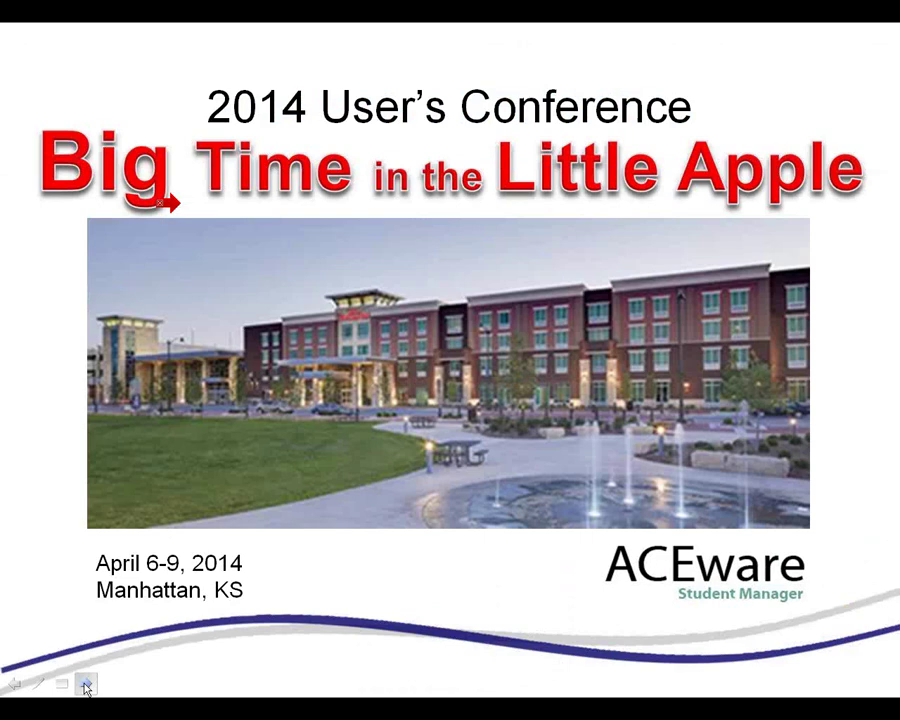
click(17, 685)
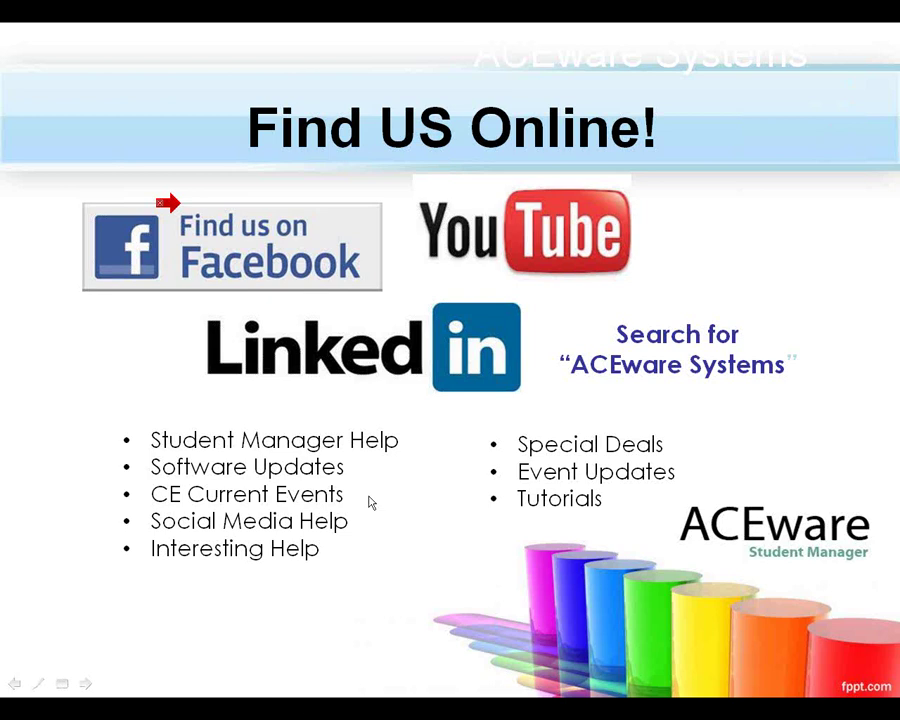
key(alt+Tab)
key(alt+Tab)
key(alt+Tab)
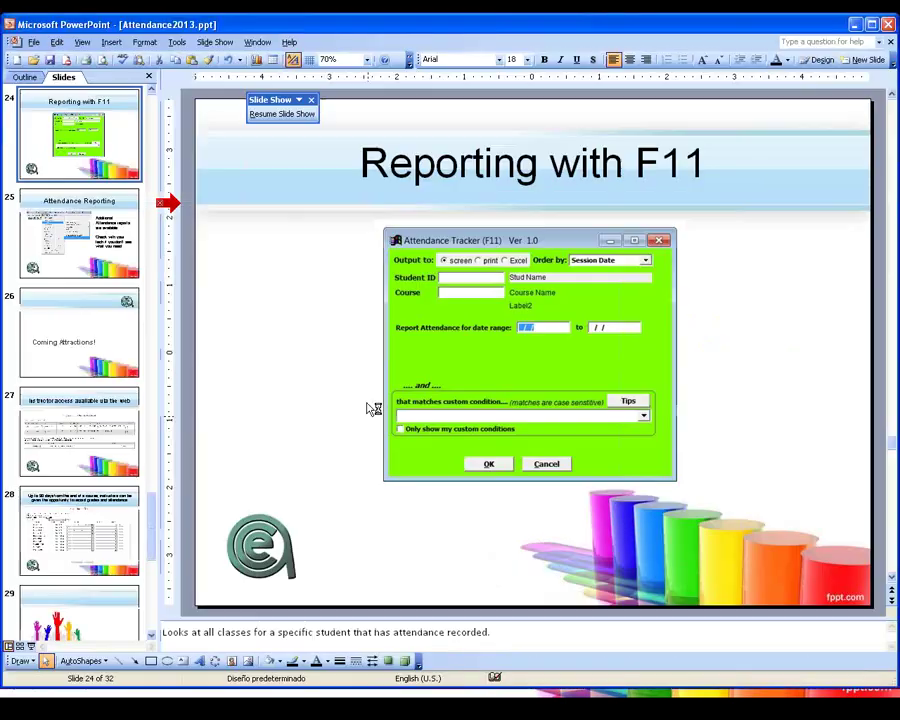
key(alt+Tab)
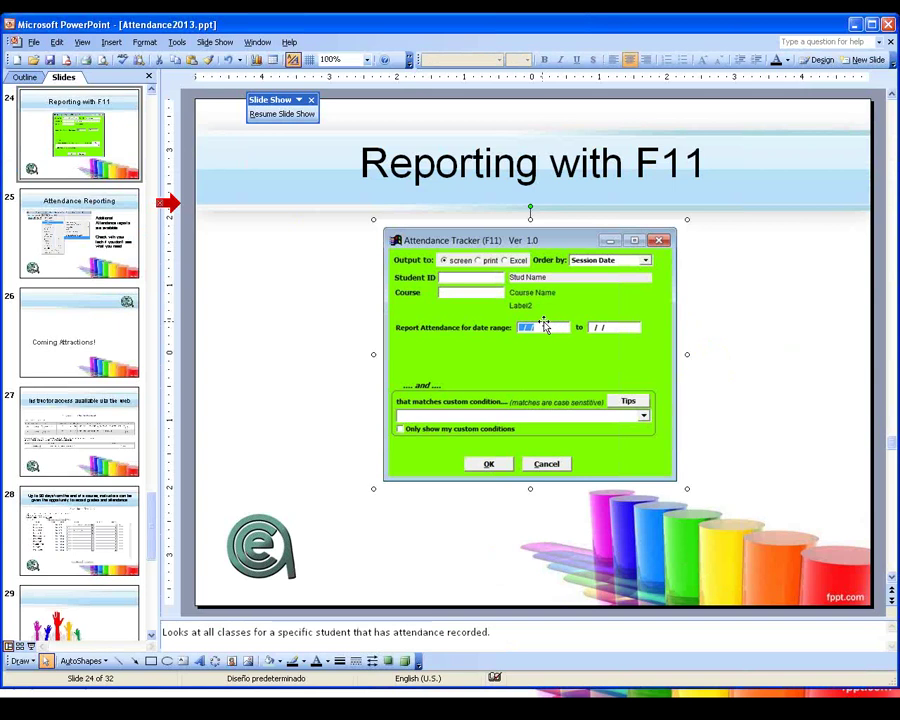
key(alt+Tab)
key(alt+Tab)
key(alt+Tab)
key(alt+Tab)
key(alt+Tab)
key(alt+Tab)
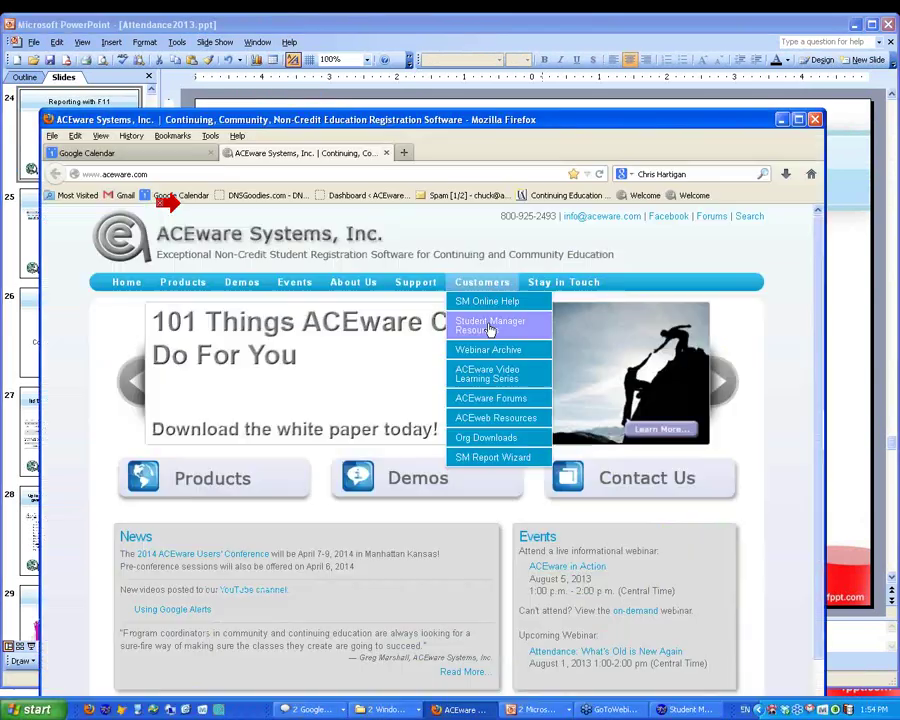
Open ACEware's Student Manager Resources page from the Customers menu and browse it.
click(488, 326)
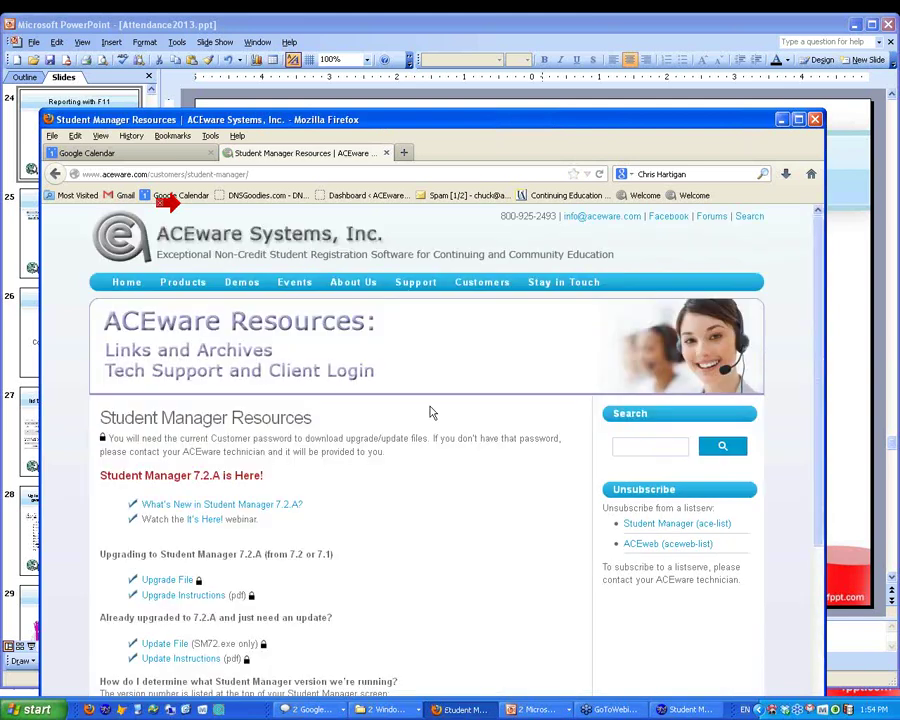
scroll(430, 405, down, 5)
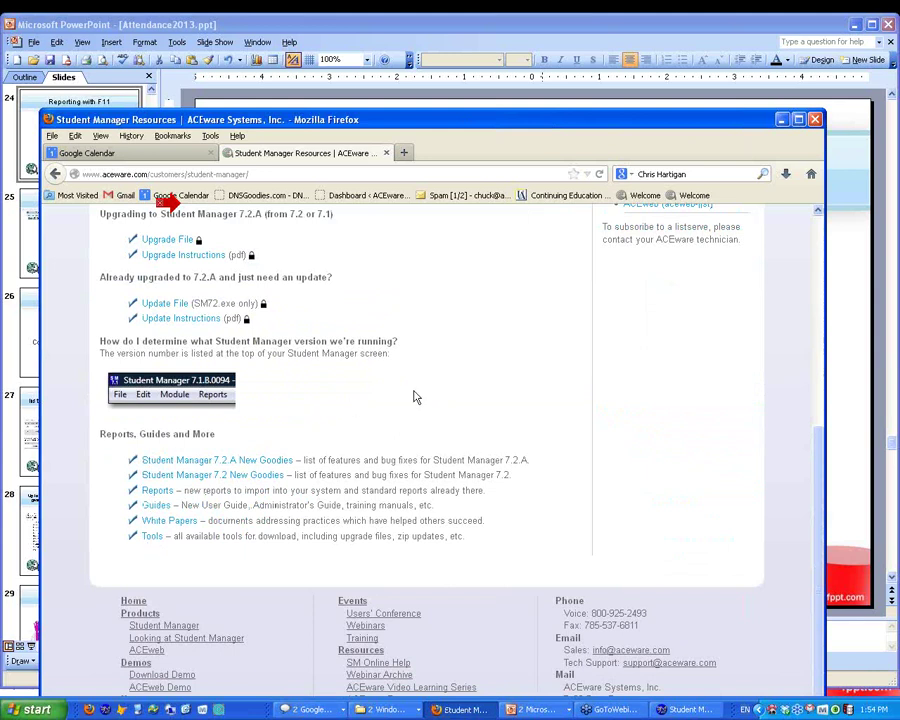
scroll(416, 397, up, 1)
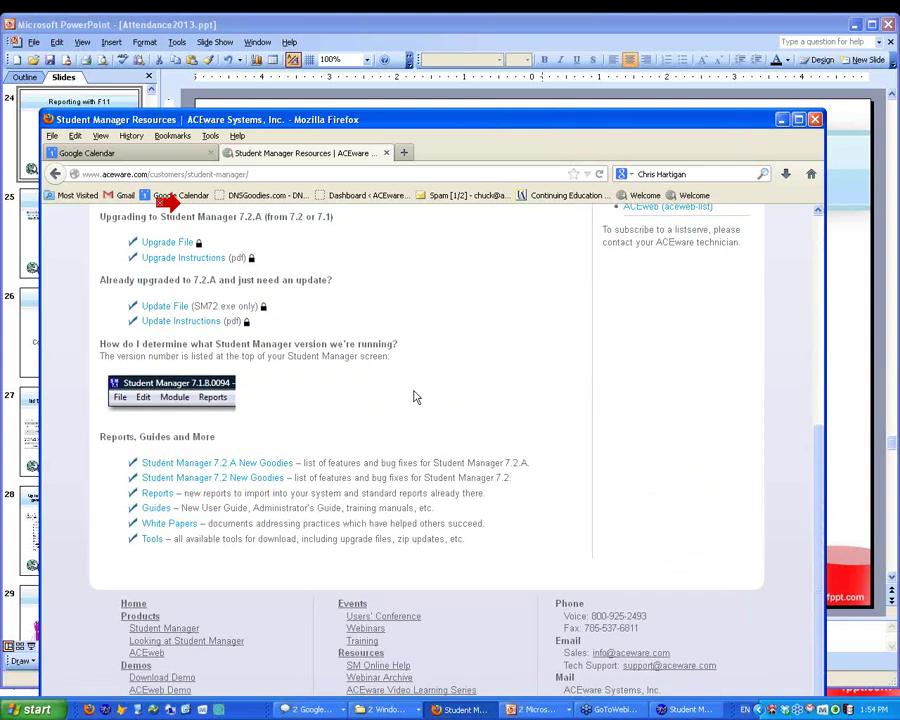
scroll(410, 477, up, 6)
scroll(410, 477, down, 6)
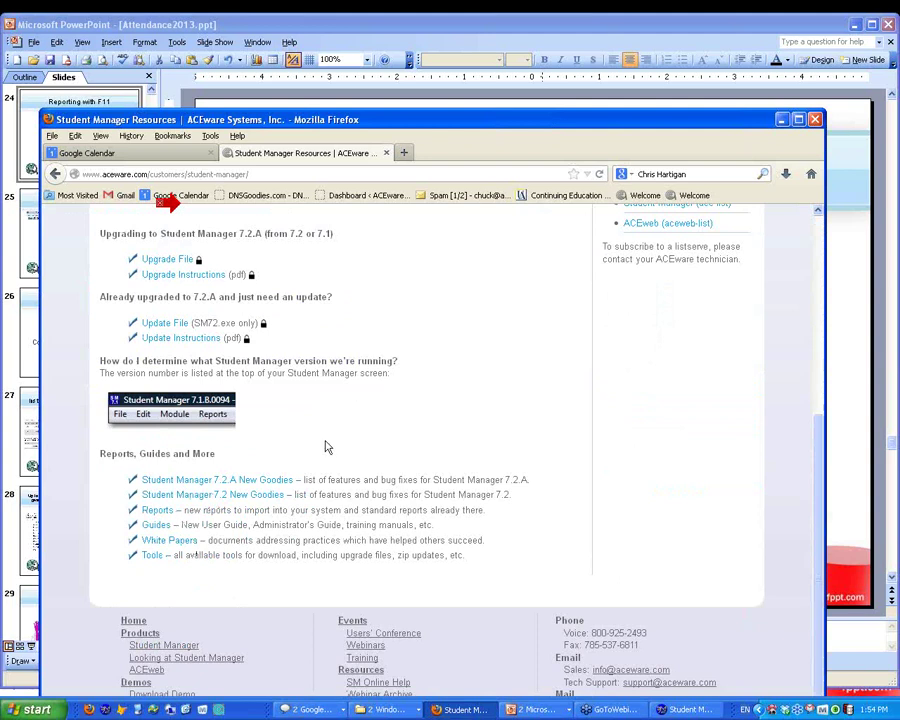
scroll(325, 447, up, 1)
scroll(325, 447, up, 4)
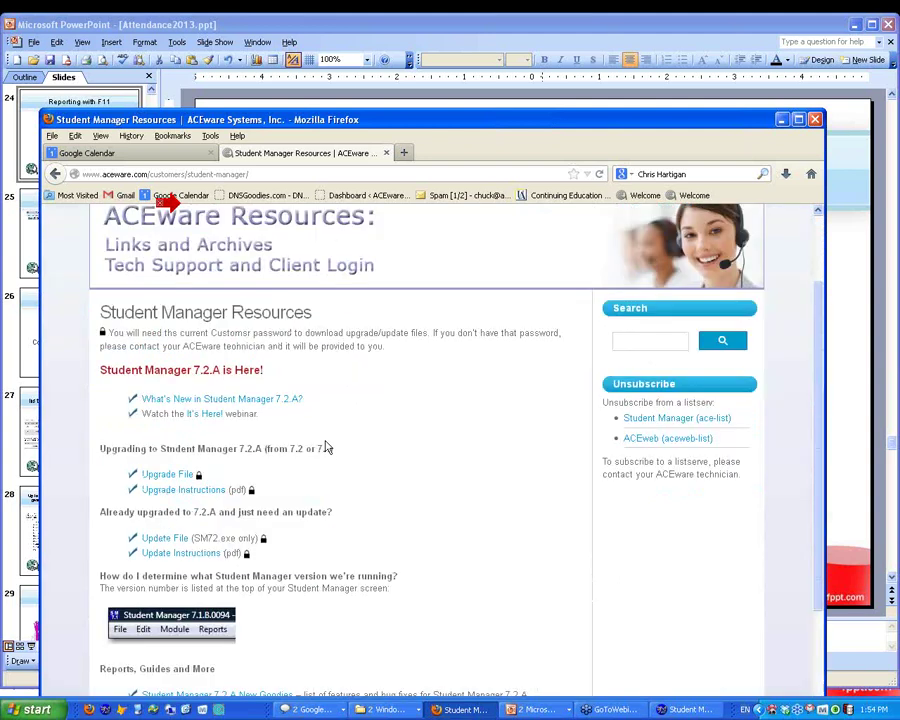
scroll(325, 447, up, 1)
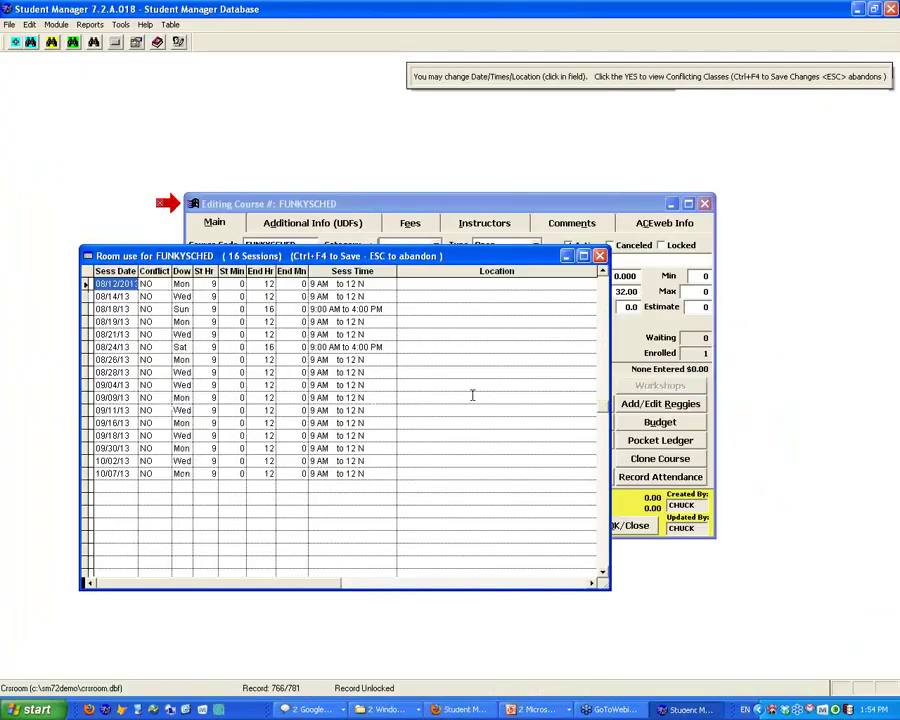
Close FUNKYSCHED's Room use window and bring the Attendance2013.ppt slide show back up.
click(601, 258)
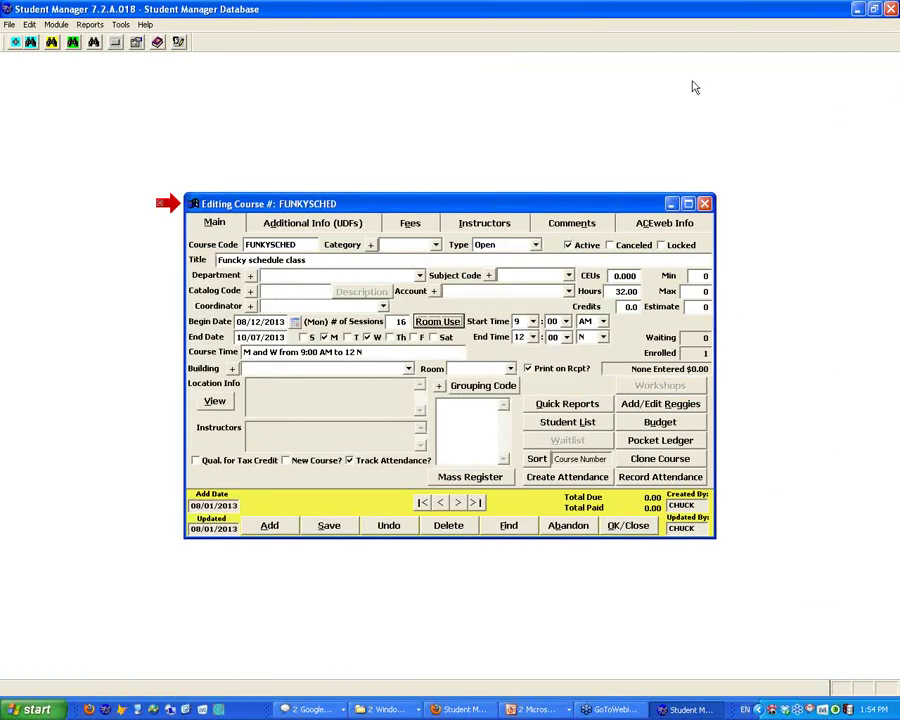
click(560, 710)
click(541, 673)
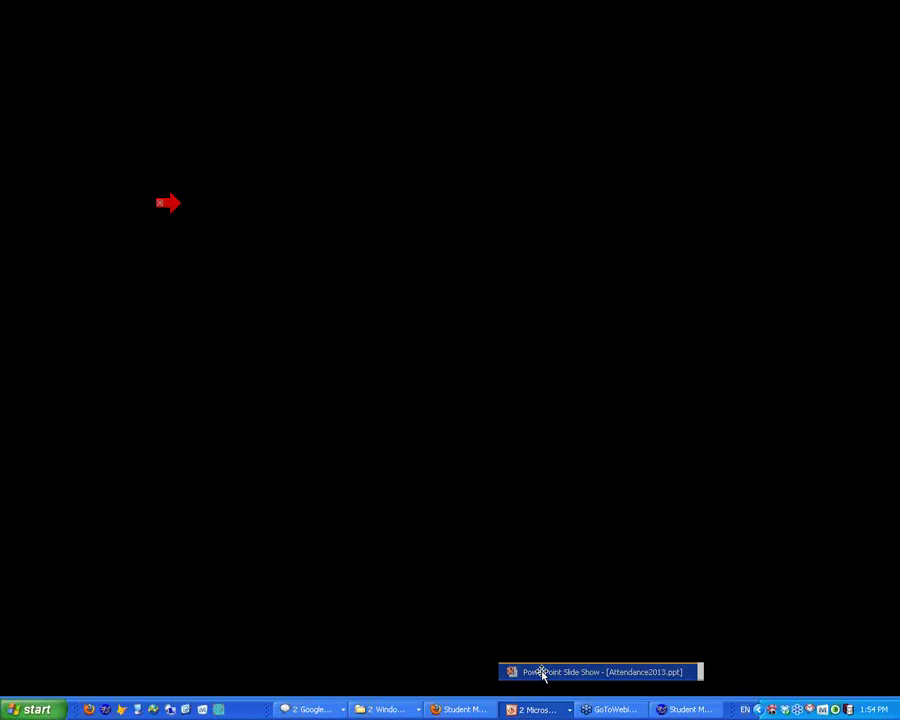